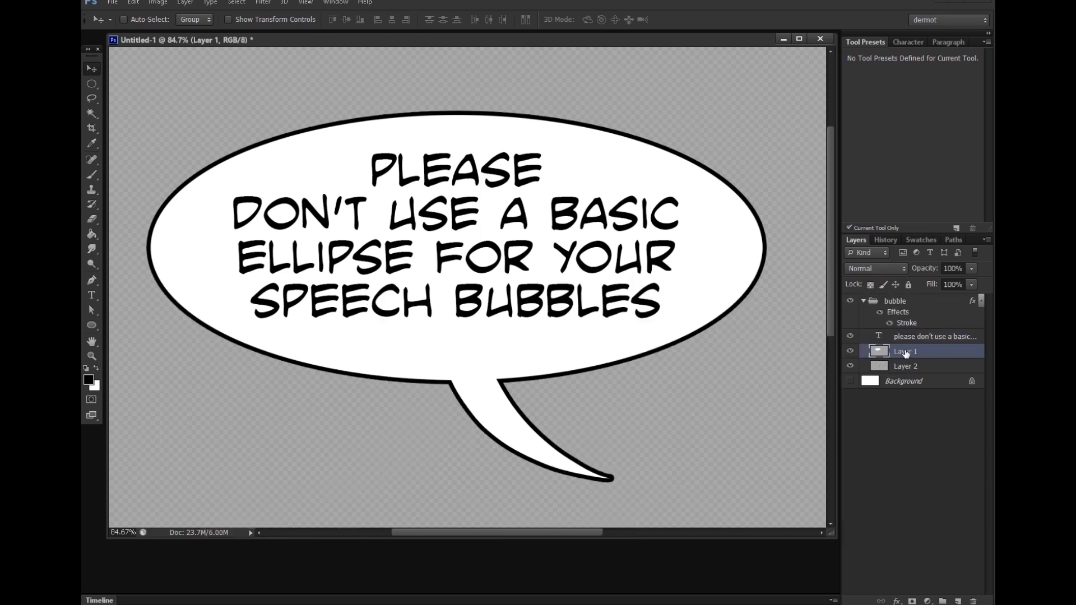
Convert Layer 1, which holds the bubble ellipse, to a smart object and apply a Fisheye warp to it.
right_click(906, 353)
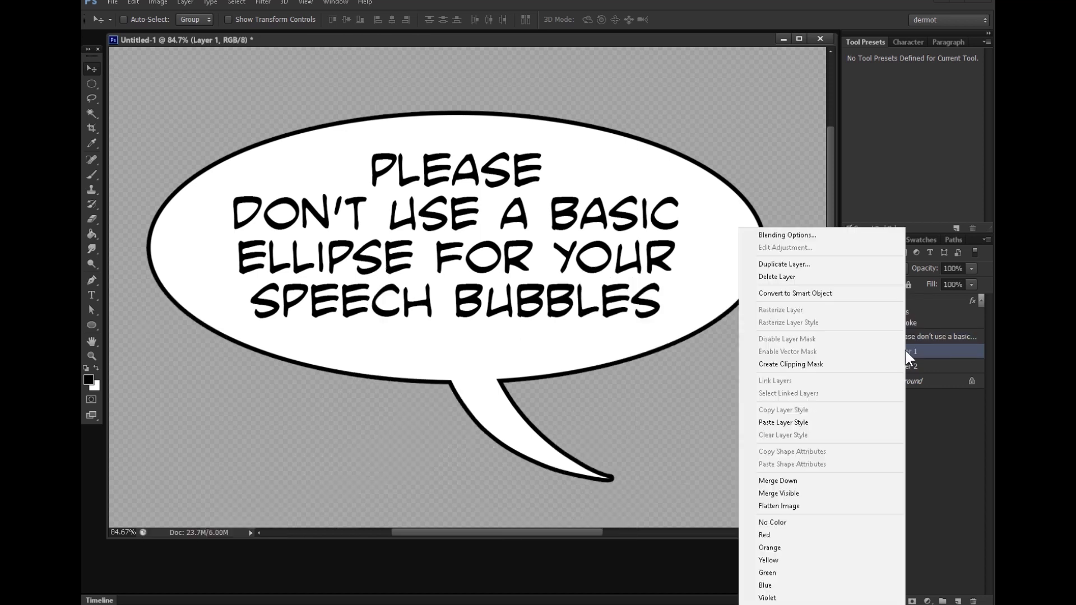
click(825, 293)
click(137, 3)
mouse_move(189, 221)
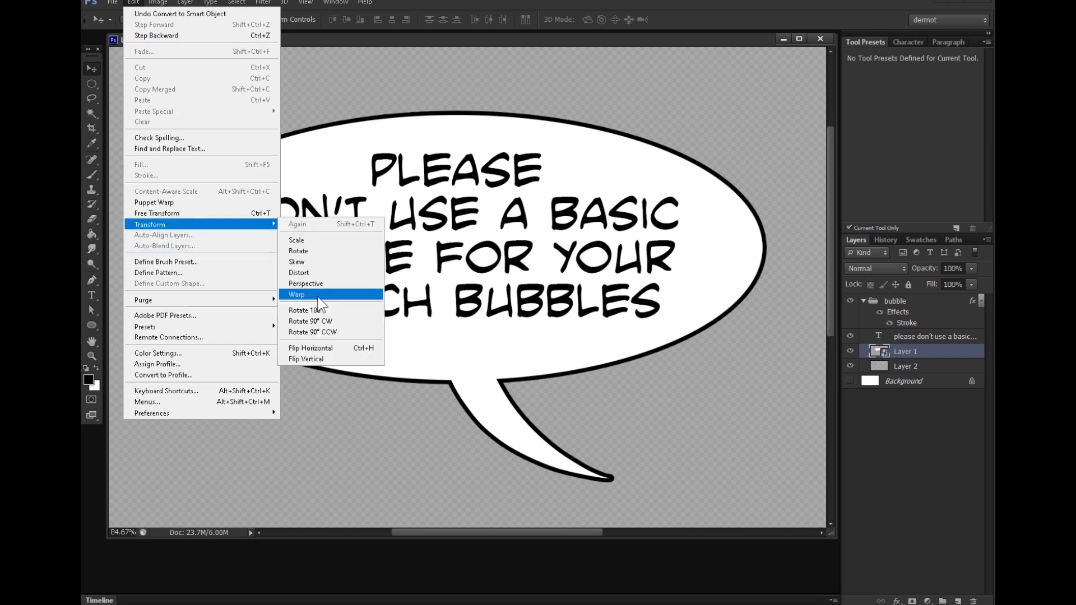
click(303, 294)
click(238, 21)
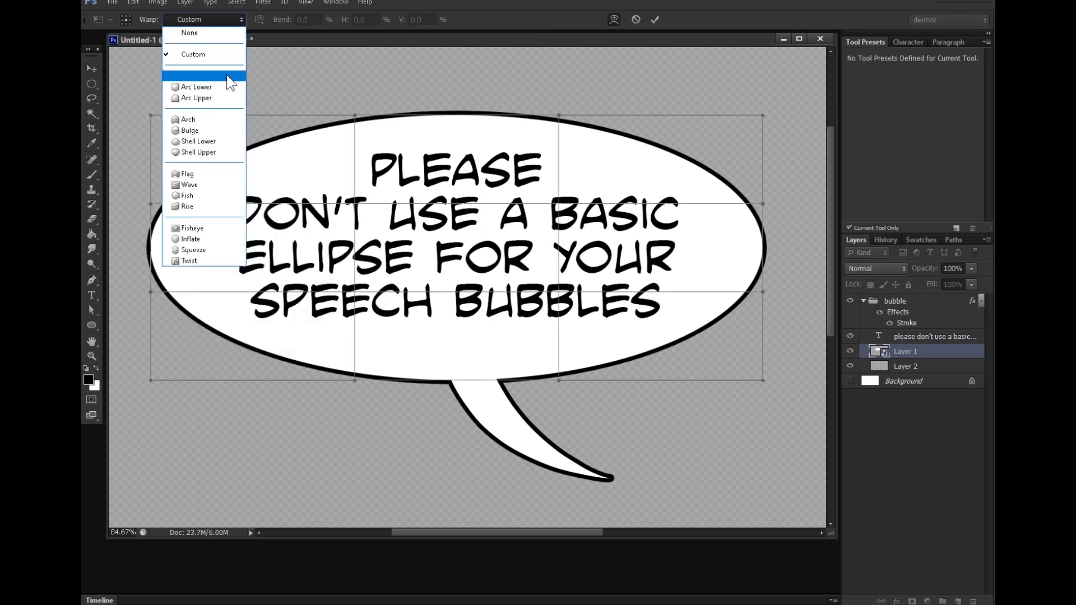
click(191, 229)
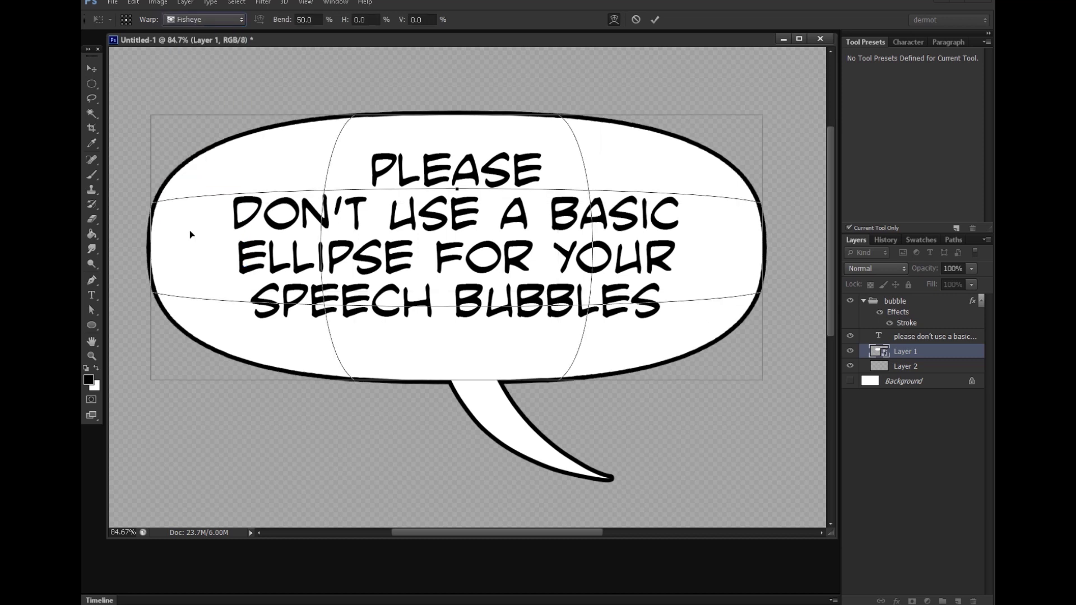
Try Fisheye bend values of 22, 33, 44, 55, 77 and 99 percent on the bubble ellipse.
click(315, 19)
text(33)
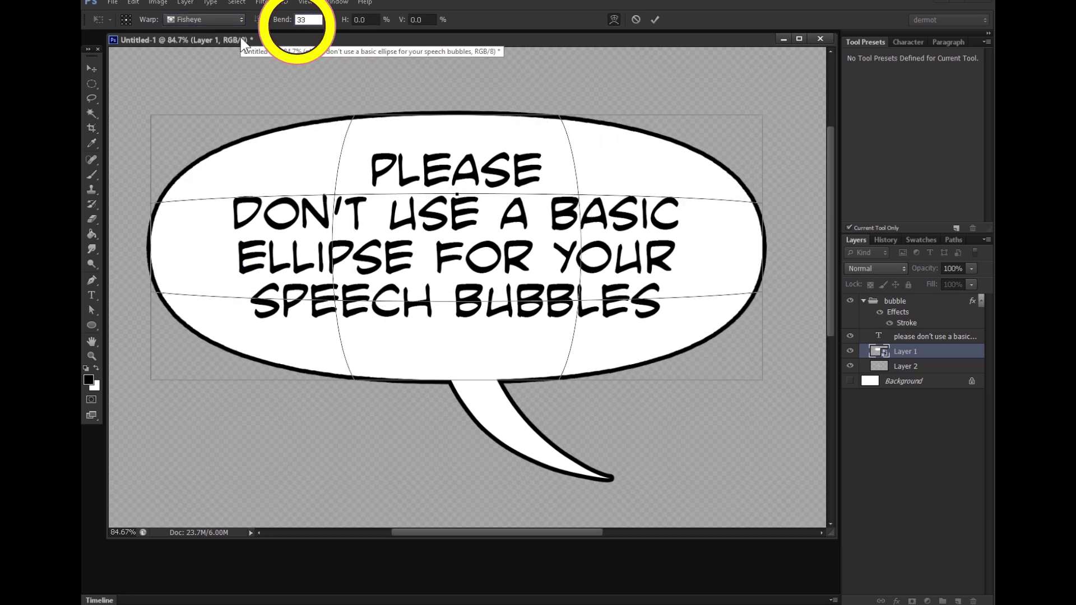
key(BackSpace)
key(BackSpace)
text(22)
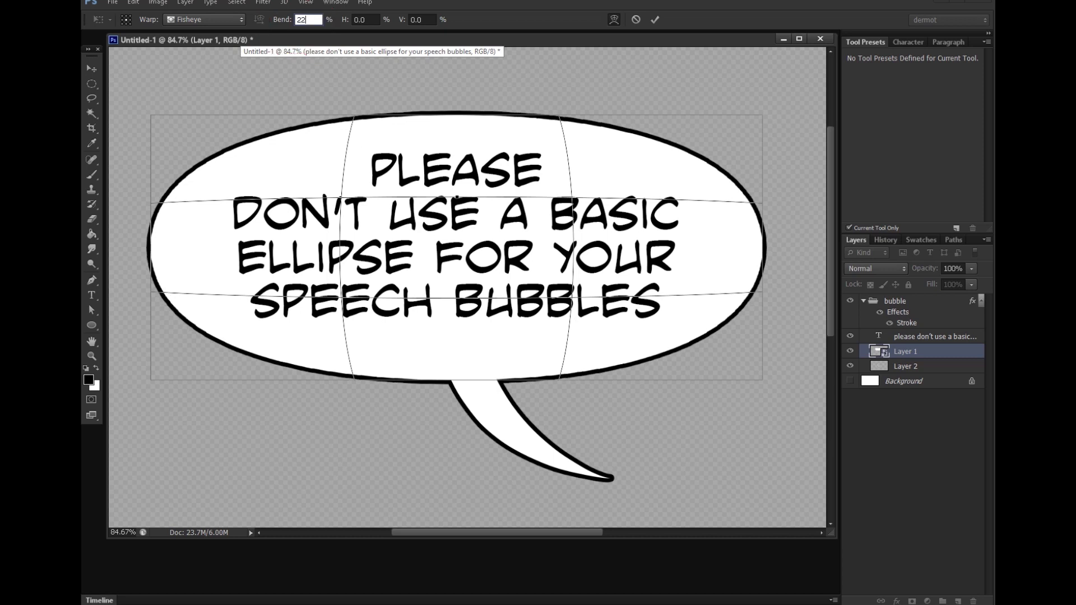
key(BackSpace)
key(BackSpace)
text(33)
key(BackSpace)
key(BackSpace)
text(44)
key(BackSpace)
key(BackSpace)
text(33)
key(BackSpace)
key(BackSpace)
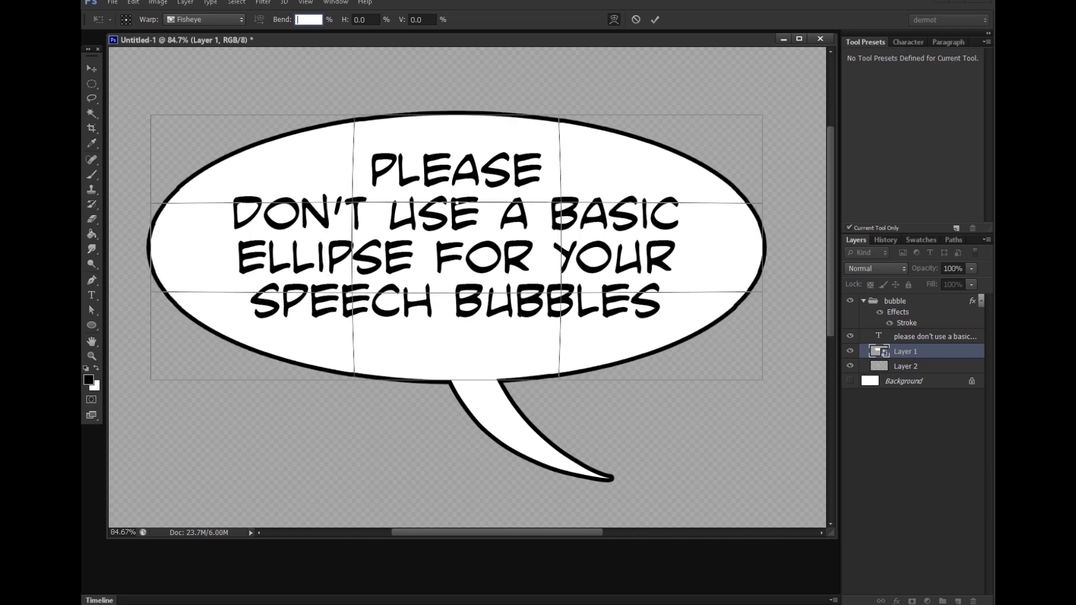
text(55)
key(BackSpace)
key(BackSpace)
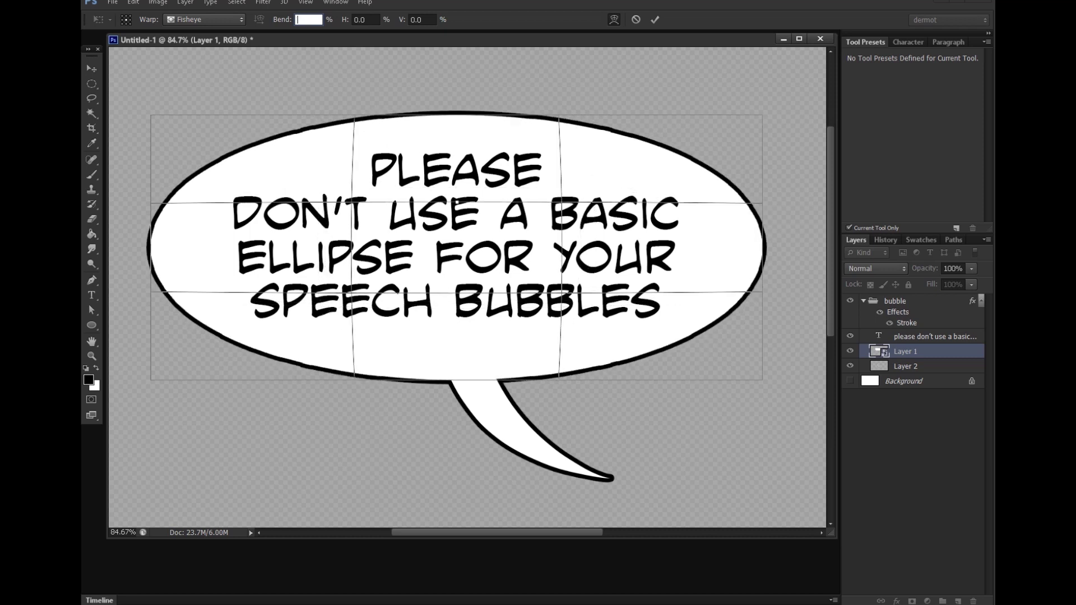
text(99)
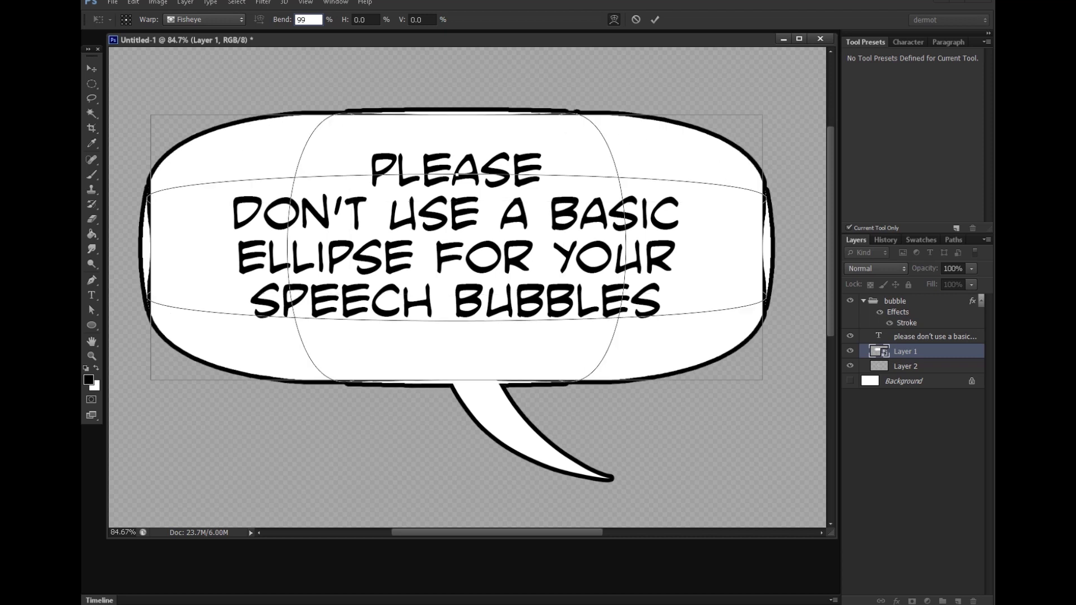
key(BackSpace)
key(BackSpace)
text(99)
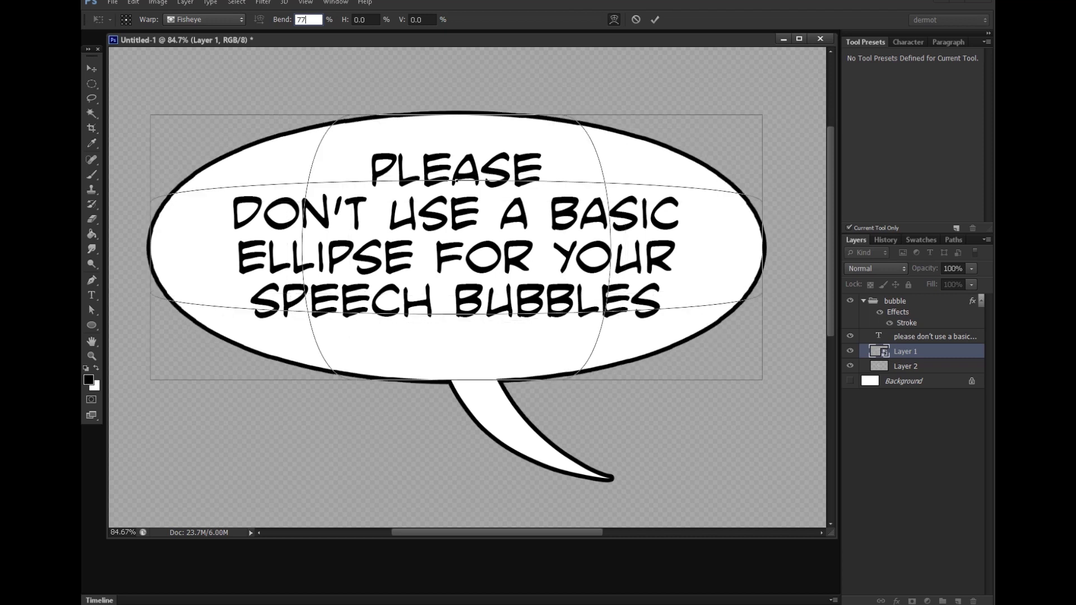
key(BackSpace)
key(BackSpace)
text(55)
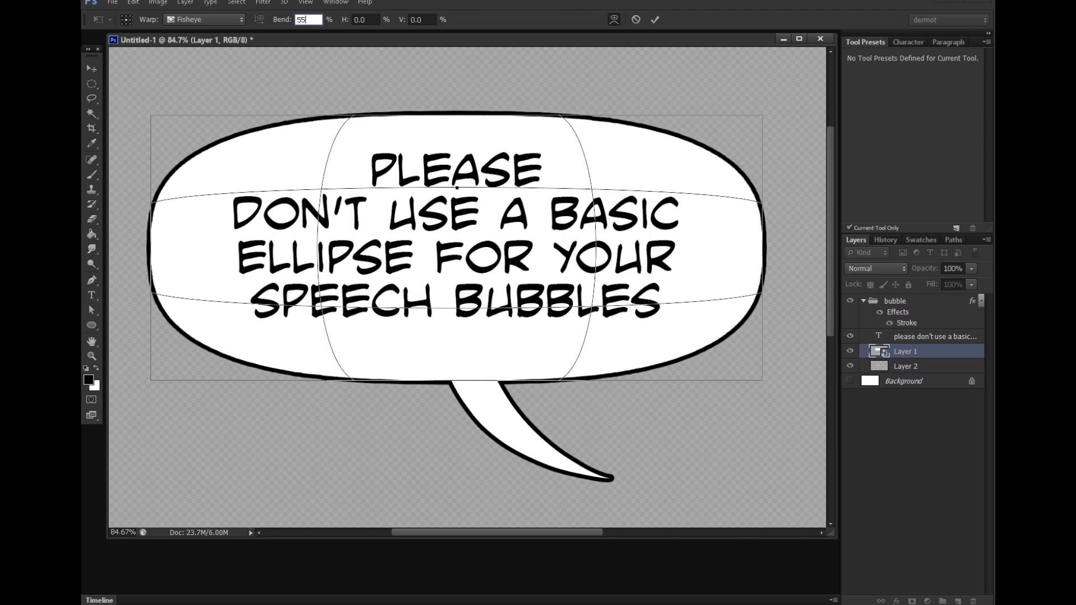
Set the Fisheye bend to 33 percent and commit the warp on the bubble ellipse.
key(BackSpace)
key(BackSpace)
text(33)
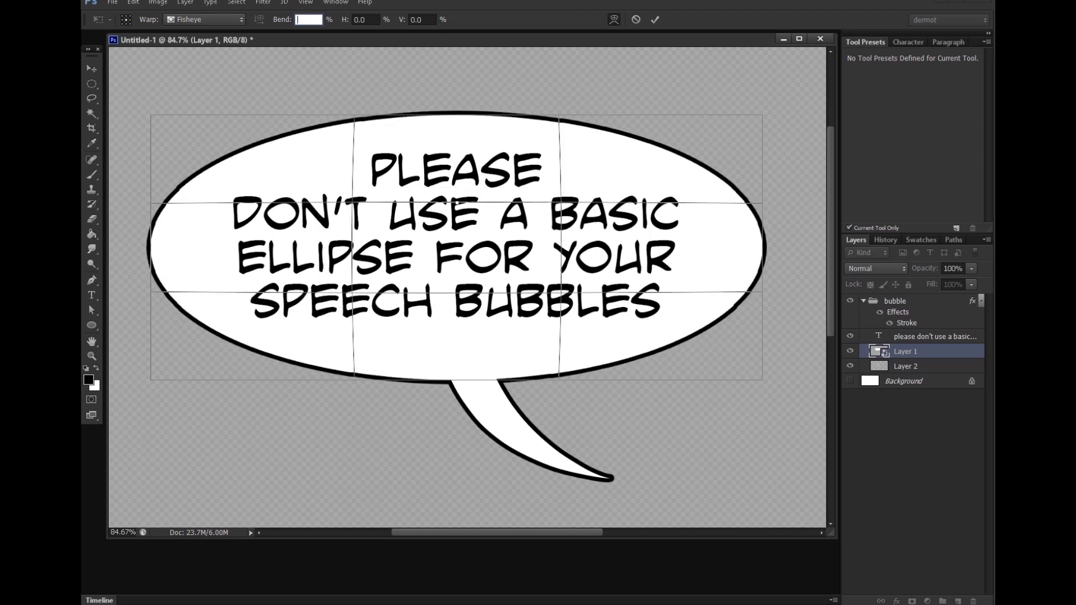
click(93, 69)
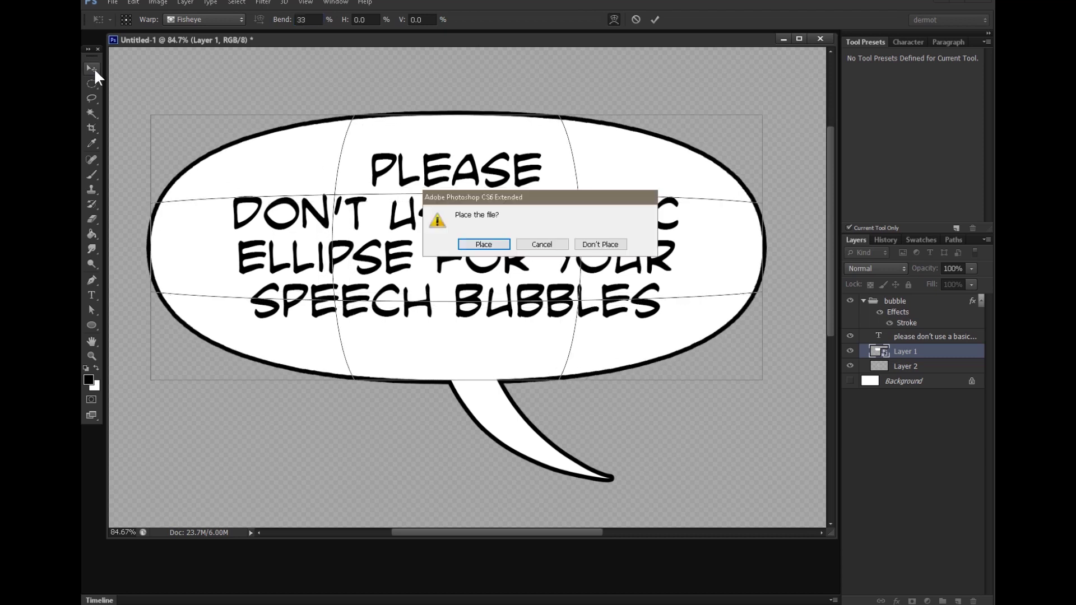
click(488, 242)
Compare the bubble before and after the warp by switching between its history states.
click(888, 240)
click(884, 493)
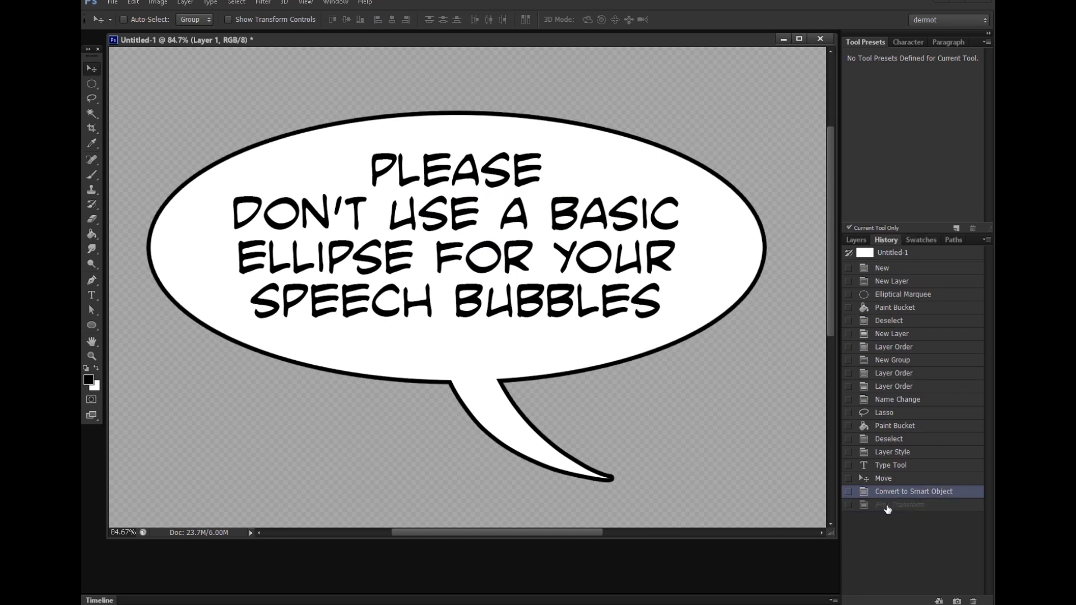
click(888, 505)
click(889, 492)
click(888, 505)
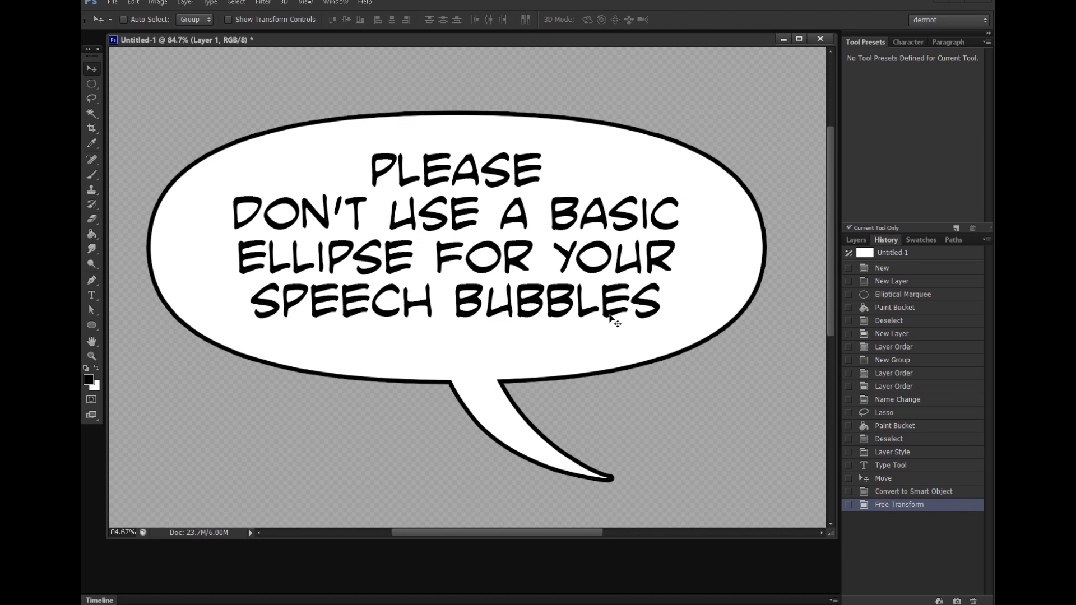
Shrink the bubble's height to 96.90 percent by raising its lower edge, and narrow it evenly from both sides with Free Transform.
key(F7)
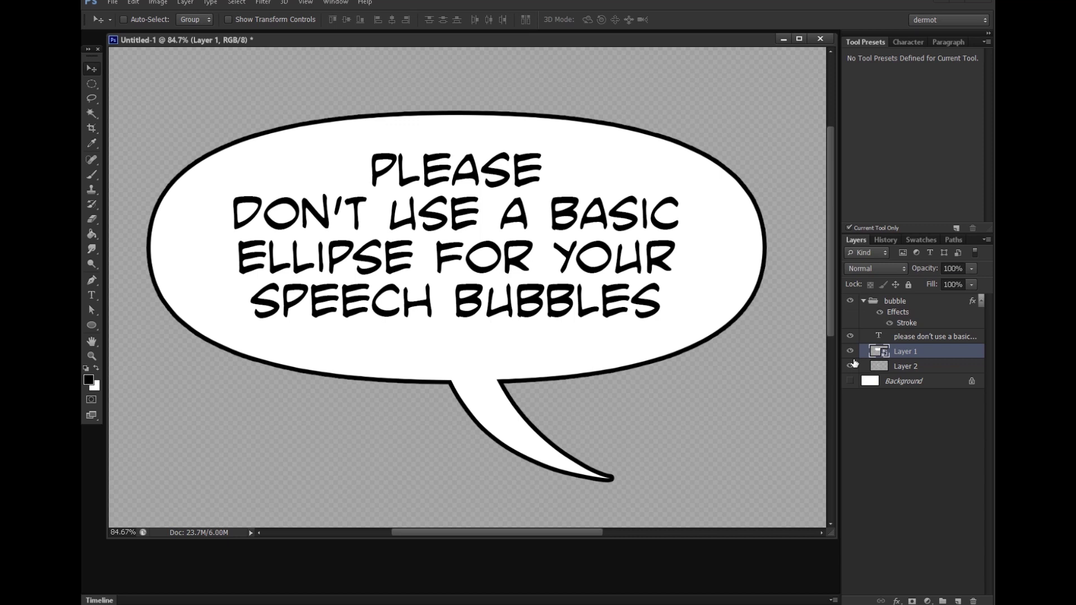
key(ctrl+t)
drag(457, 381, 457, 371)
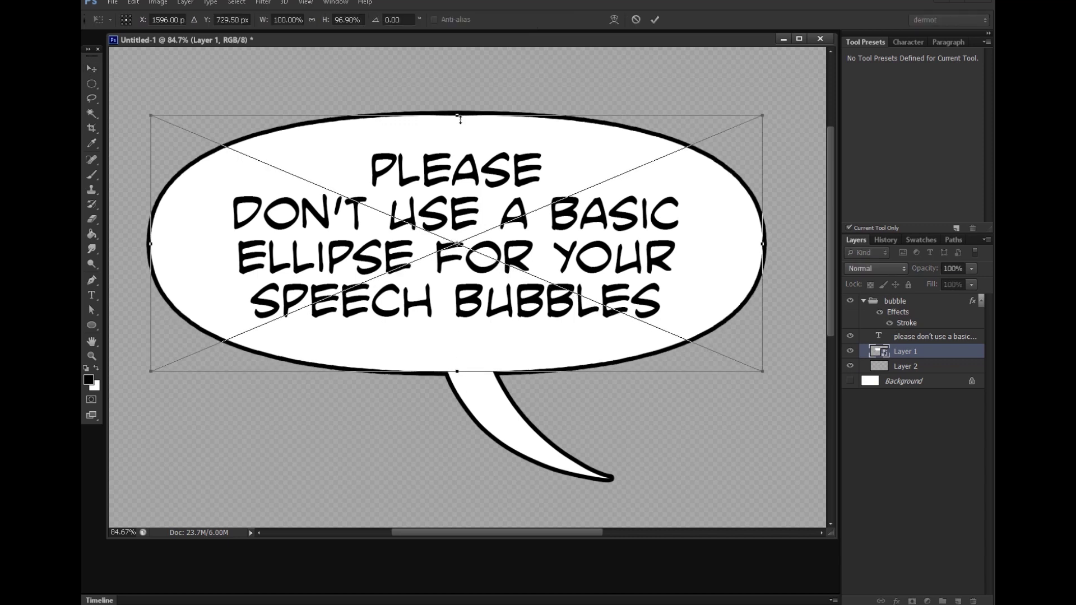
drag(761, 239, 733, 252)
key(Return)
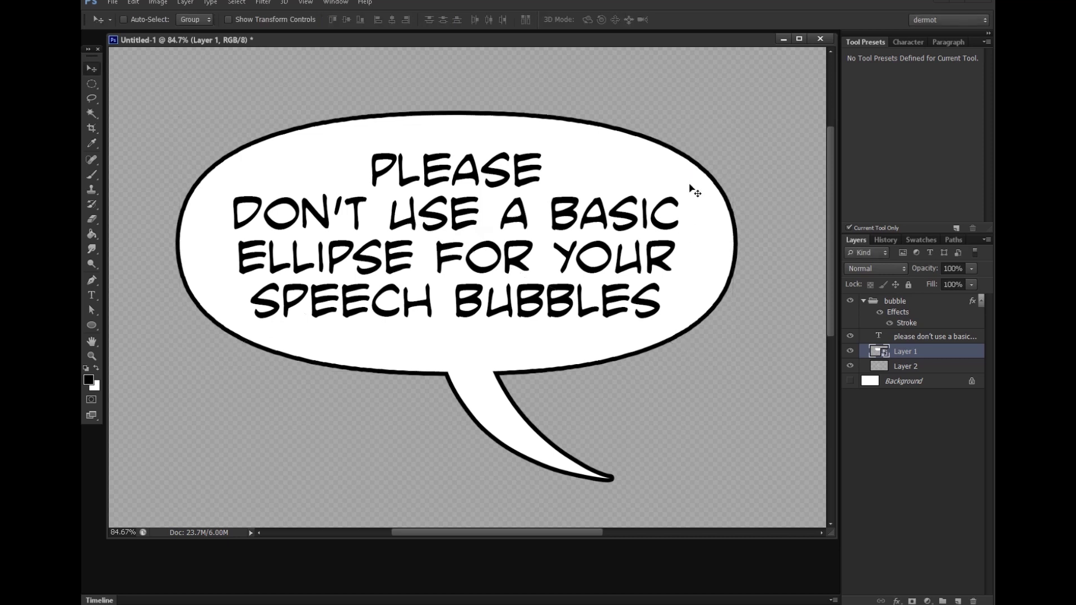
Compare the warped and resized bubble with the original ellipse by switching between history states.
click(885, 240)
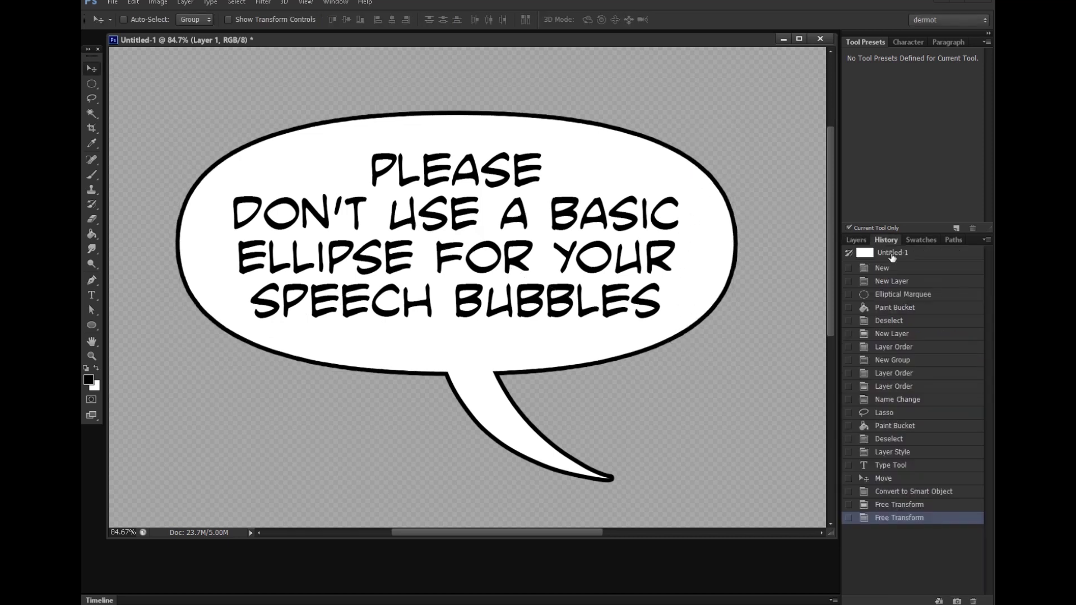
click(897, 491)
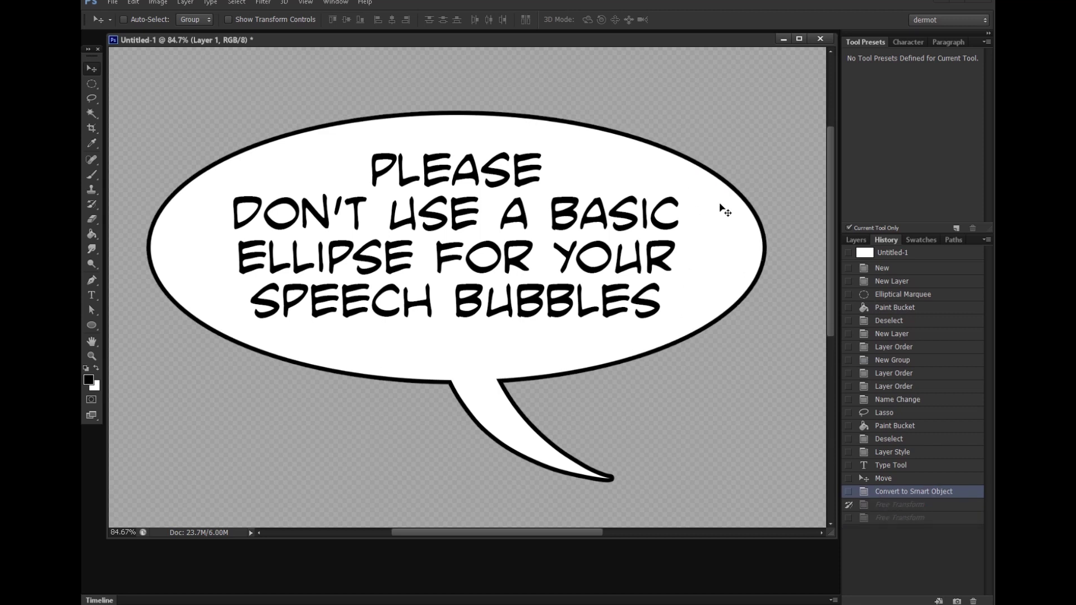
click(893, 519)
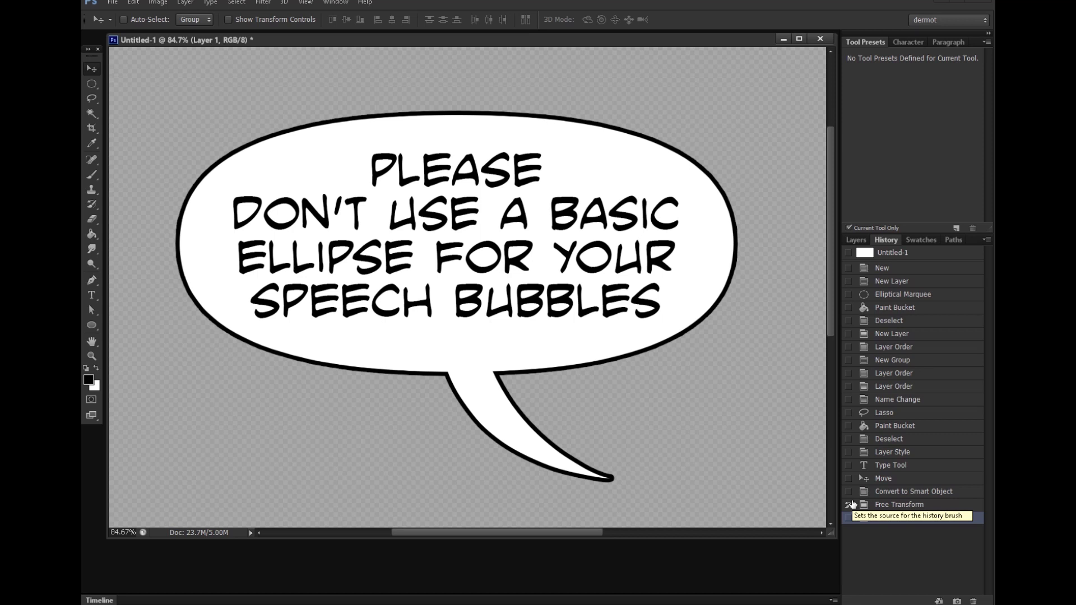
drag(745, 408, 696, 412)
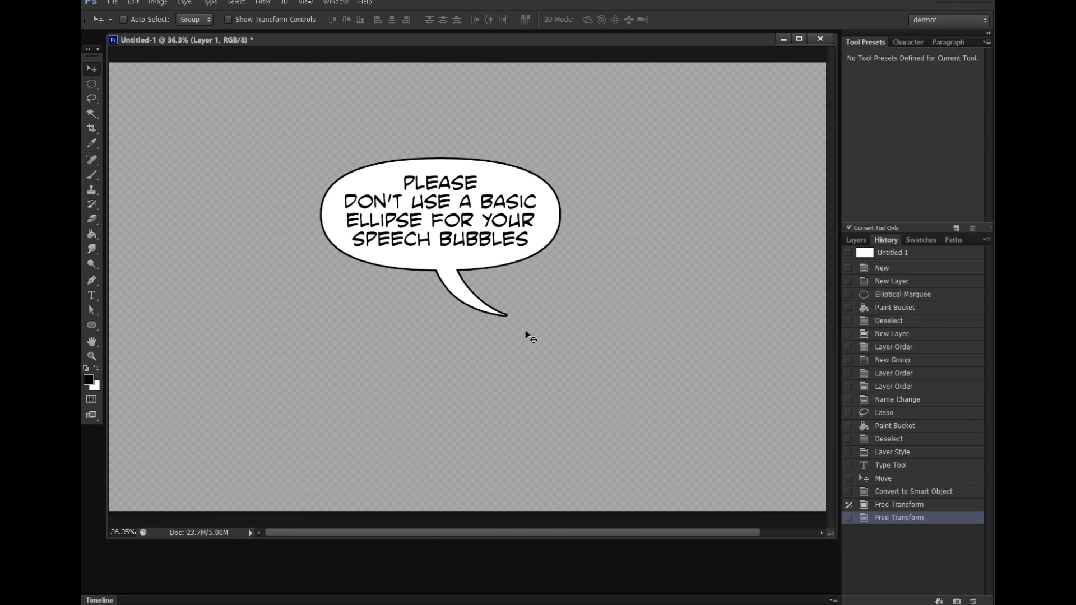
Collapse the bubble group with its effects list in the layer stack and hide the group.
click(862, 239)
ctrl+click(601, 302)
drag(601, 303, 617, 394)
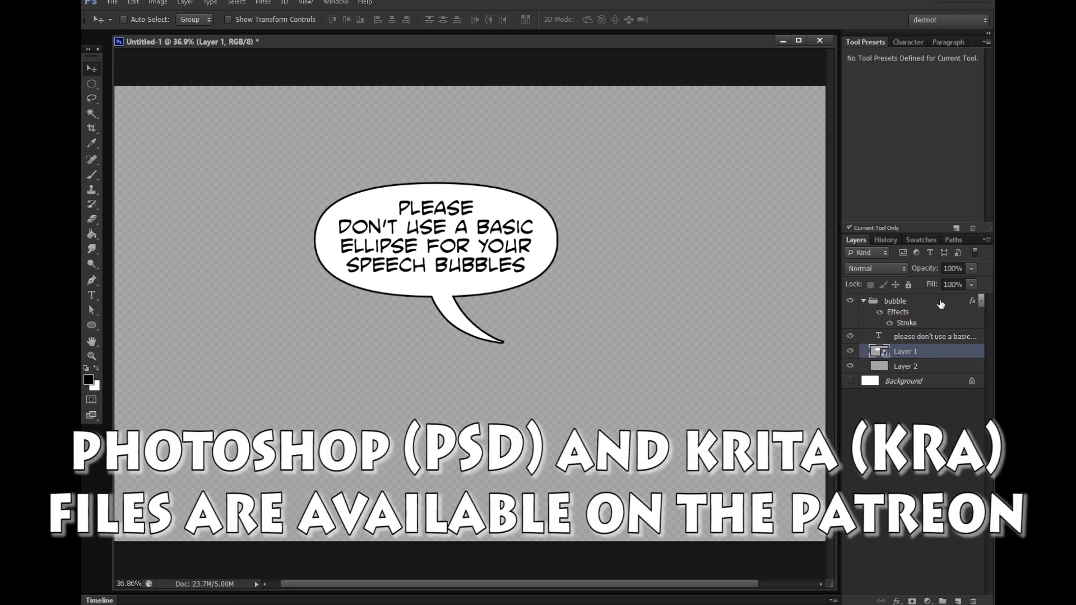
click(900, 306)
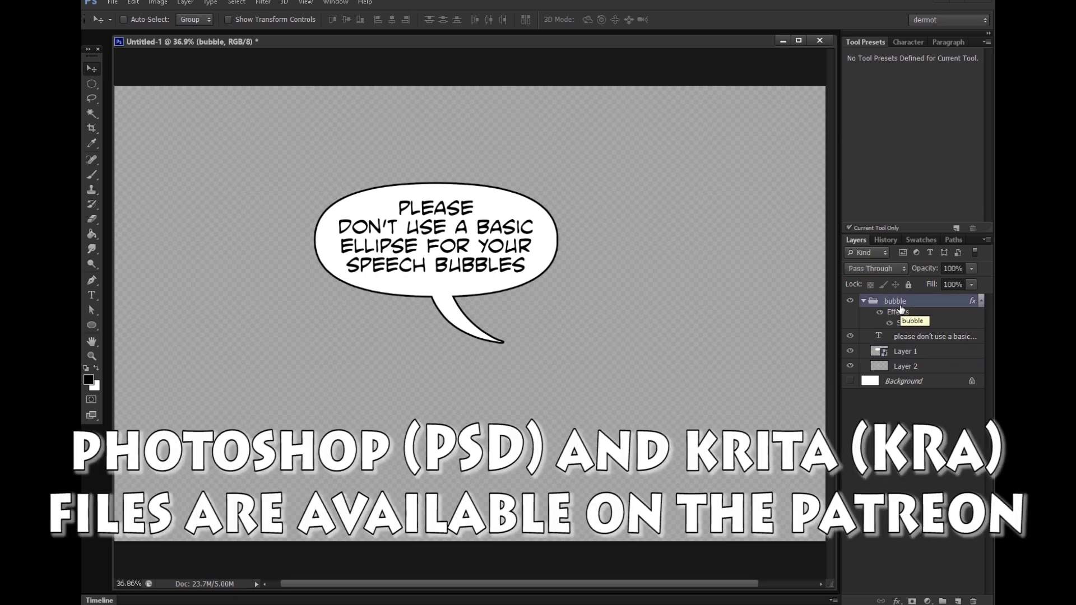
click(972, 302)
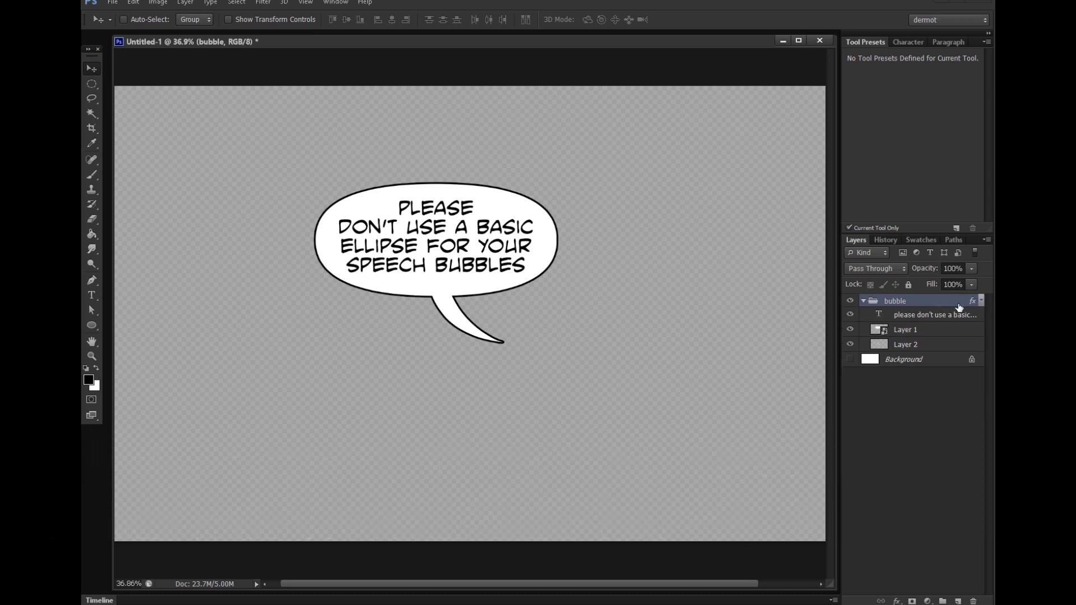
click(863, 301)
click(849, 301)
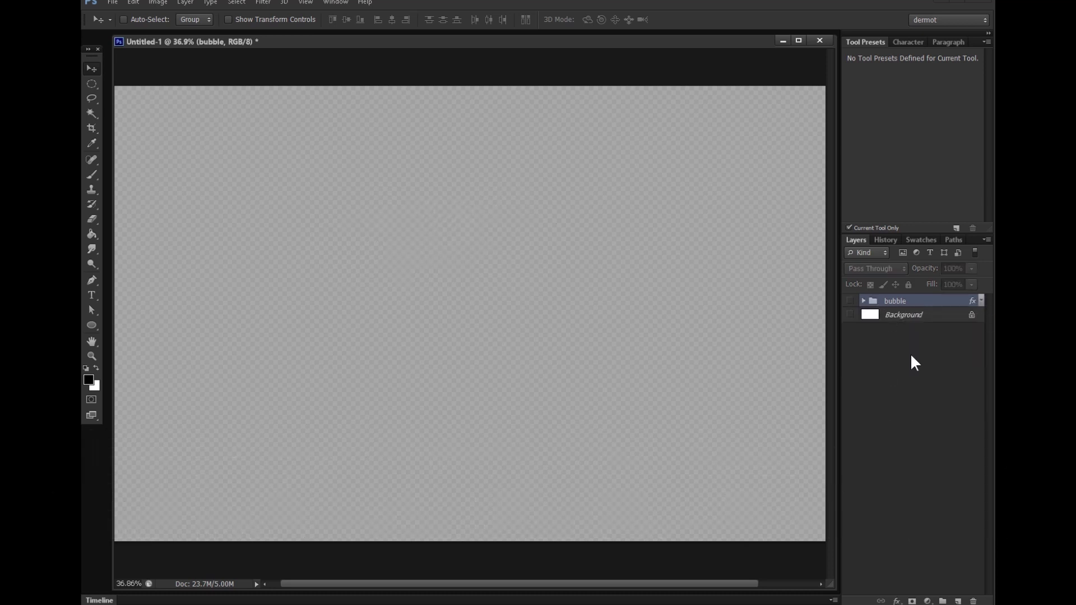
Create a new layer group above the hidden one and name it bubble.
click(943, 600)
double_click(881, 305)
text(bubble)
key(Return)
Delete the old hidden bubble group with its contents and add an empty layer inside the new bubble group.
click(900, 316)
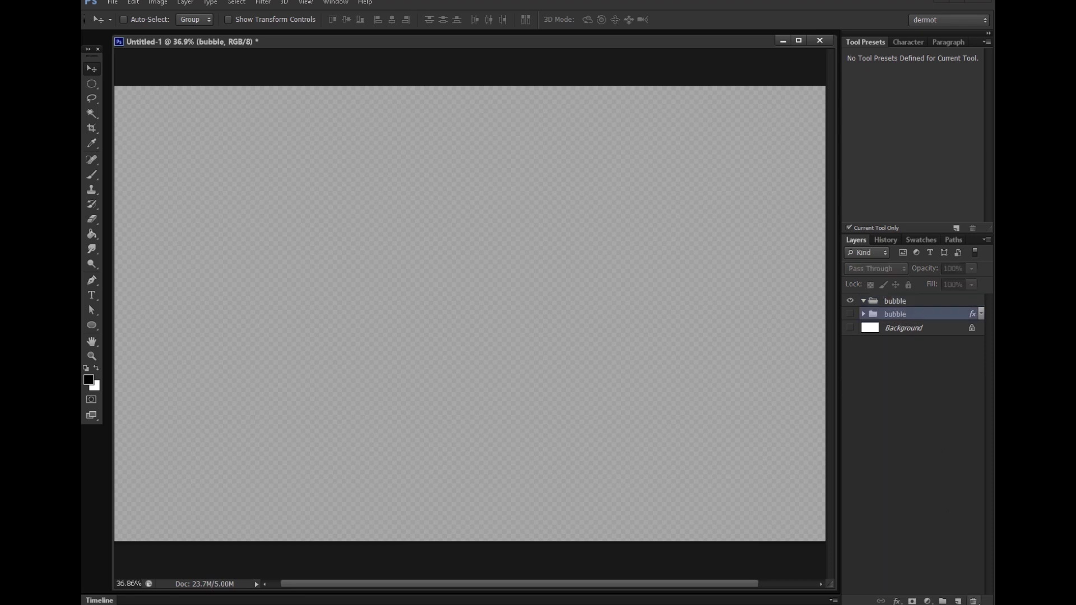
click(974, 601)
click(503, 245)
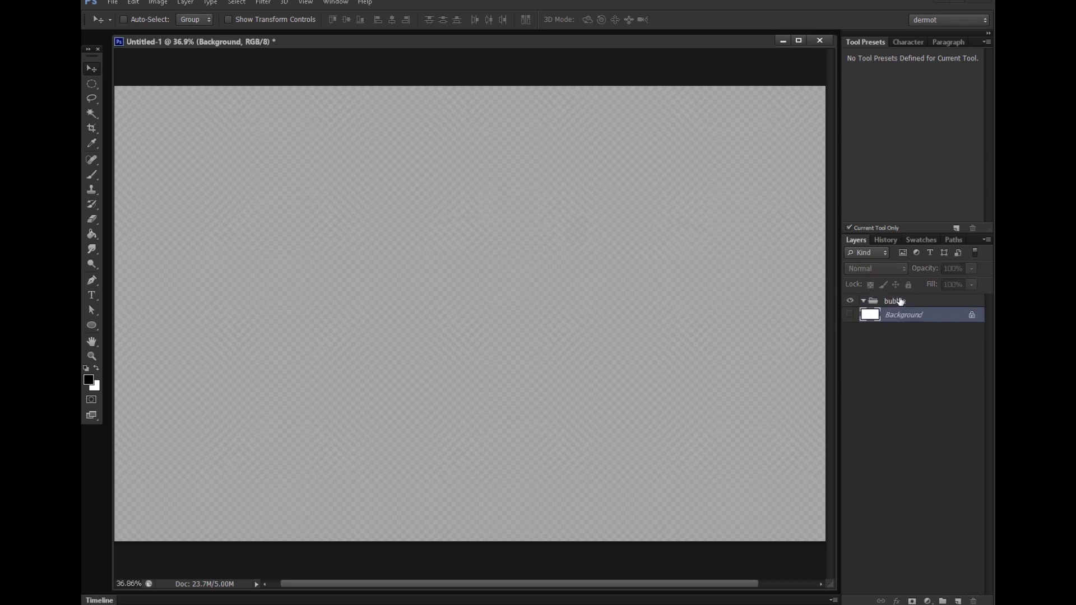
click(958, 600)
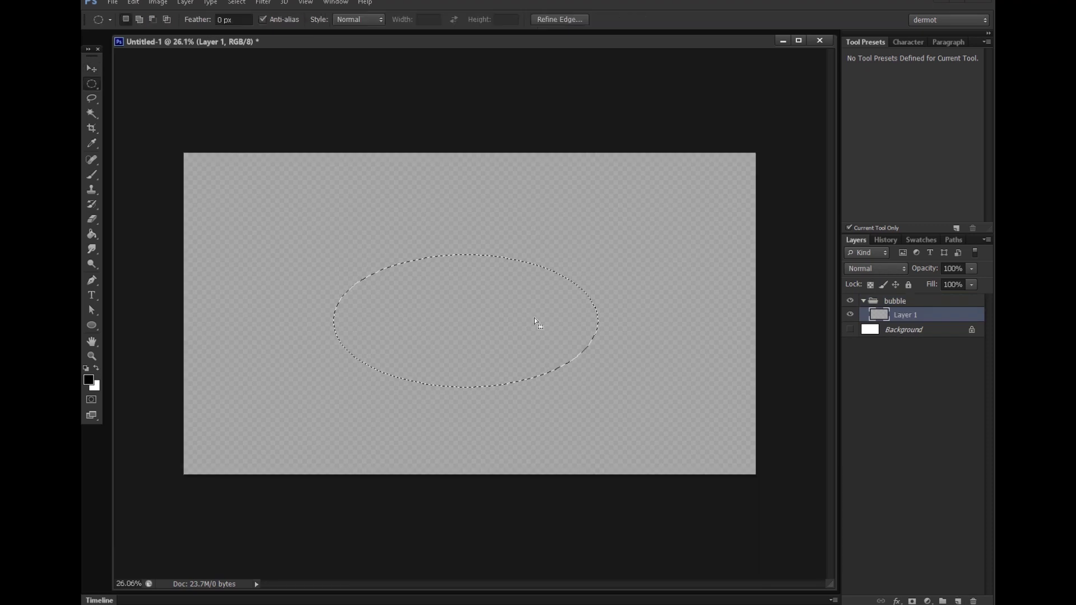
click(150, 6)
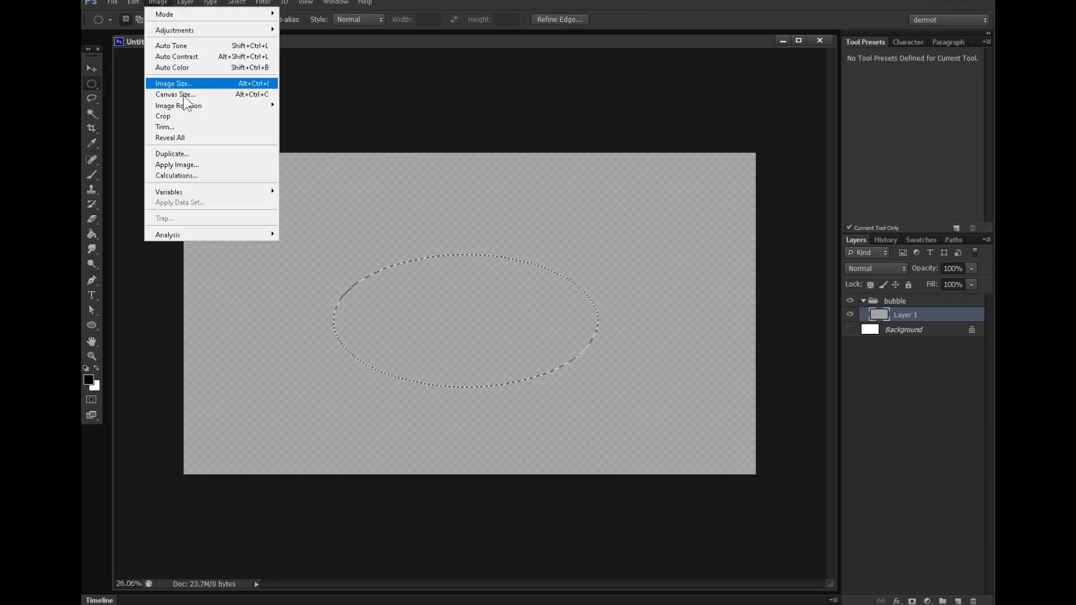
click(180, 83)
key(Escape)
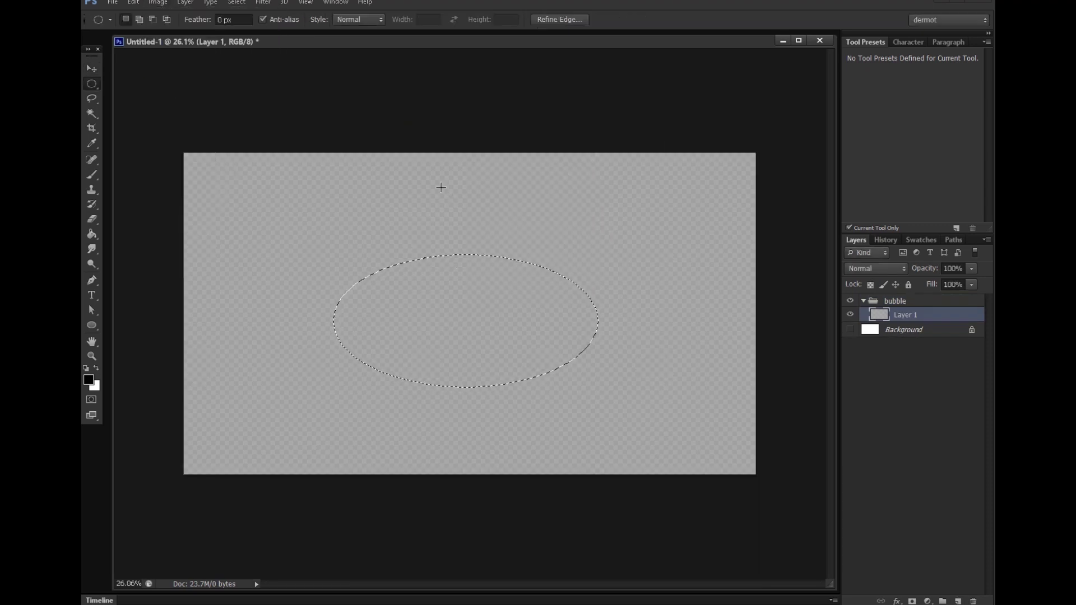
click(622, 361)
Resize the image to 1280 by 720 pixels.
click(158, 2)
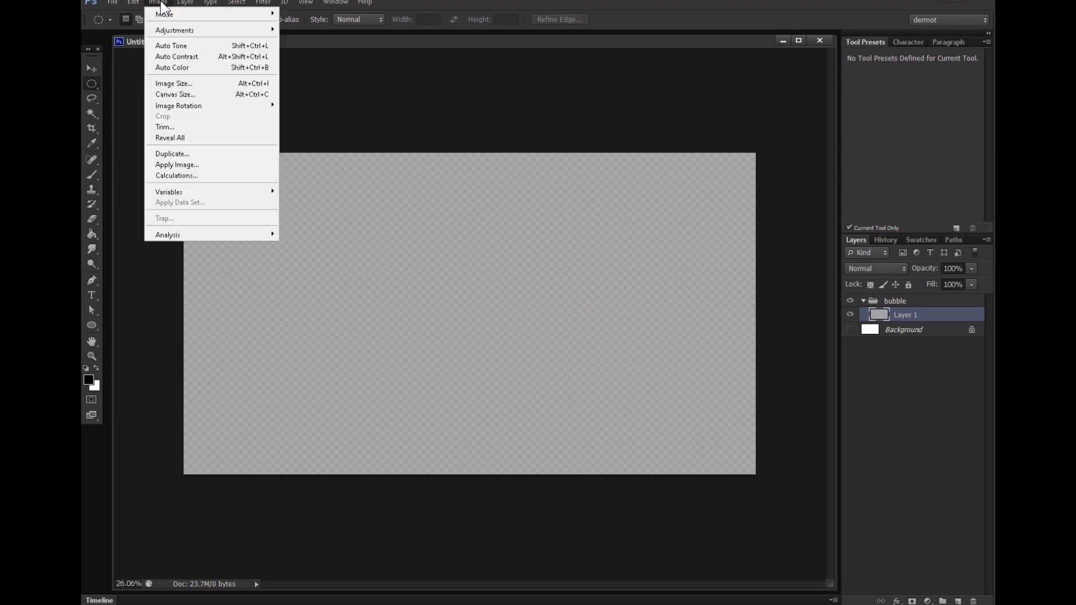
click(180, 84)
text(128)
key(Tab)
key(Tab)
text(720)
key(Return)
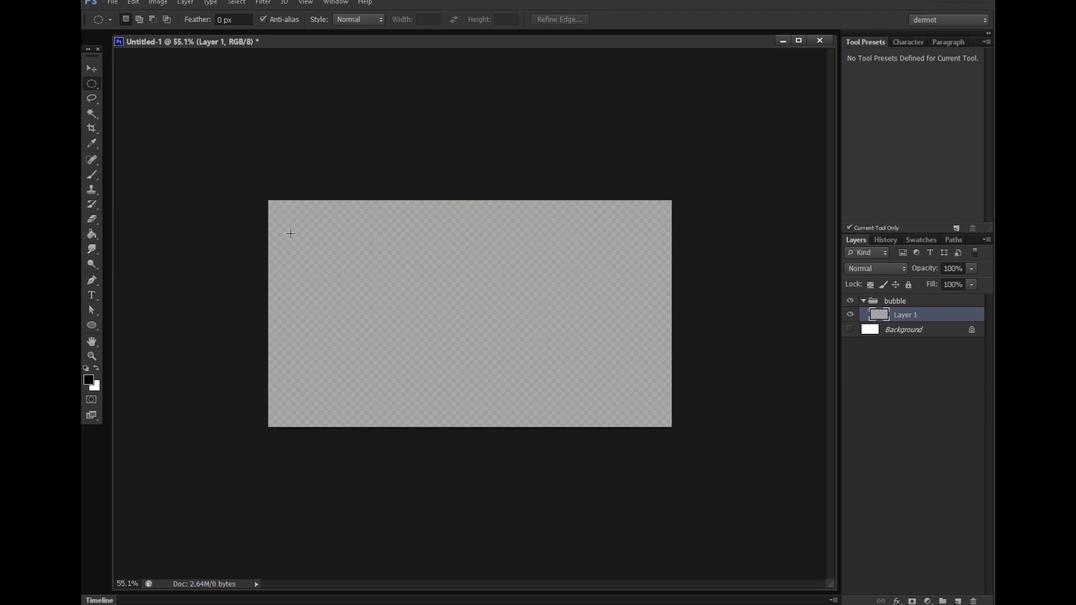
Make a wide elliptical selection spanning most of the canvas on Layer 1 and fill it with white.
drag(529, 334, 642, 393)
drag(604, 351, 611, 359)
click(95, 369)
click(92, 234)
click(385, 288)
Rename the white ellipse layer as bubble and give its parent group a new name.
double_click(902, 314)
text(bubble)
key(Return)
double_click(887, 301)
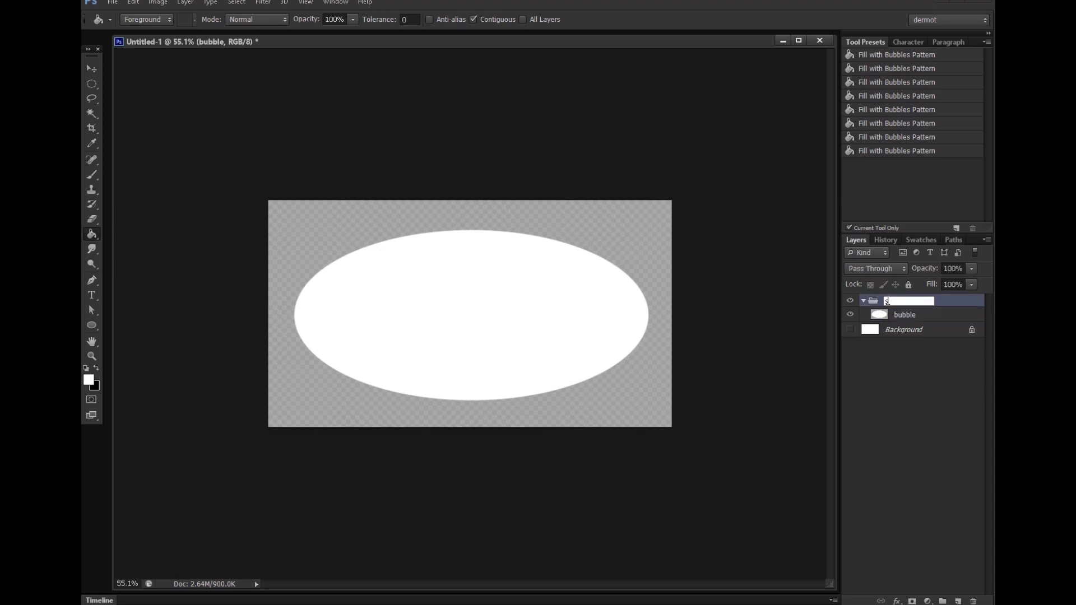
key(Return)
Convert the bubble layer to a smart object.
right_click(909, 314)
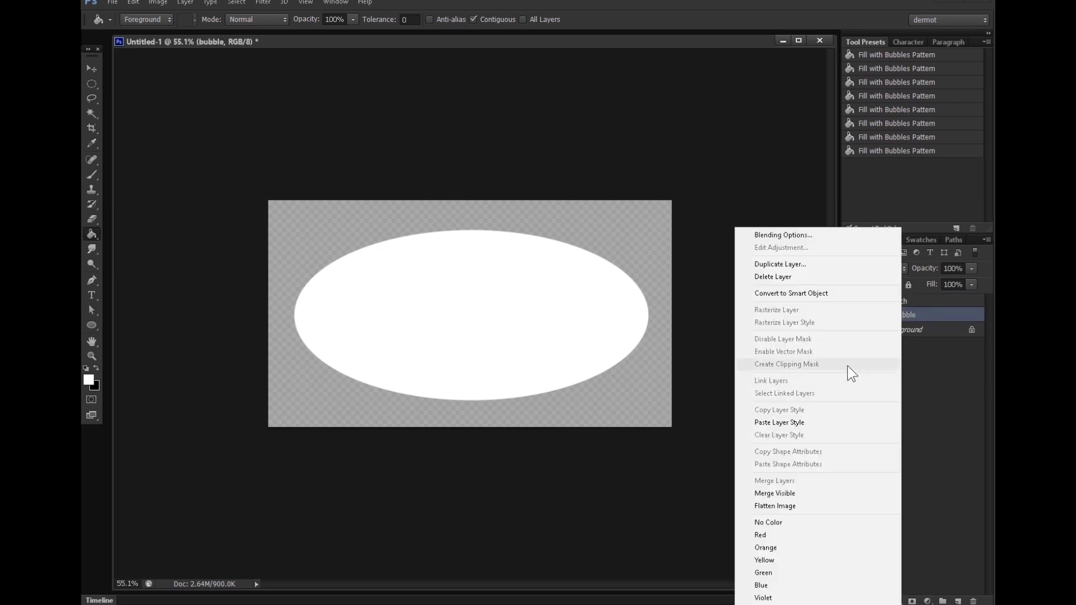
click(823, 294)
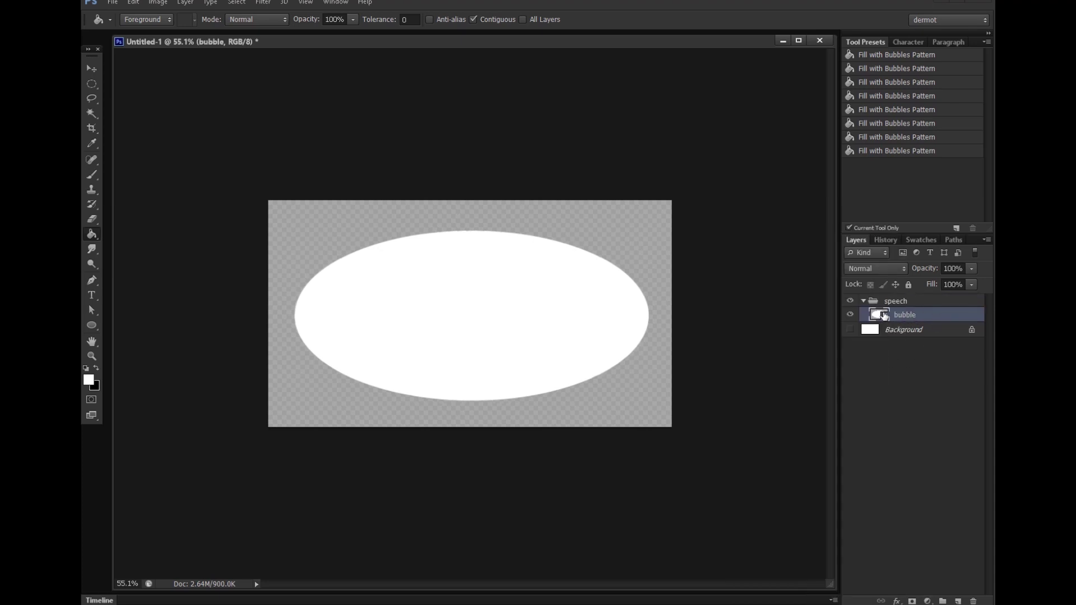
key(ctrl+t)
mouse_move(648, 401)
mouse_down()
mouse_move(471, 314)
mouse_move(641, 394)
mouse_up()
mouse_move(468, 394)
mouse_down()
mouse_move(467, 430)
mouse_move(468, 233)
mouse_move(482, 154)
mouse_move(468, 392)
mouse_up()
key(Escape)
Move the white ellipse slightly up and to the right on the canvas.
key(g)
key(v)
mouse_move(502, 338)
mouse_down()
mouse_move(521, 331)
mouse_move(509, 344)
mouse_move(512, 333)
mouse_up()
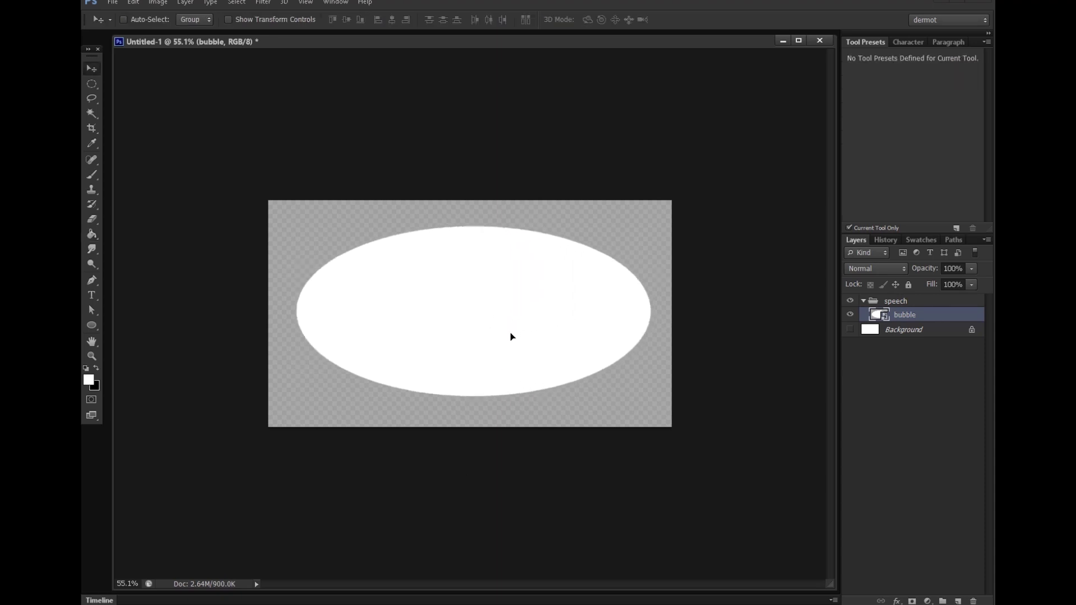
Add a black outside Stroke of 7 px to the speech group through its layer style.
click(895, 301)
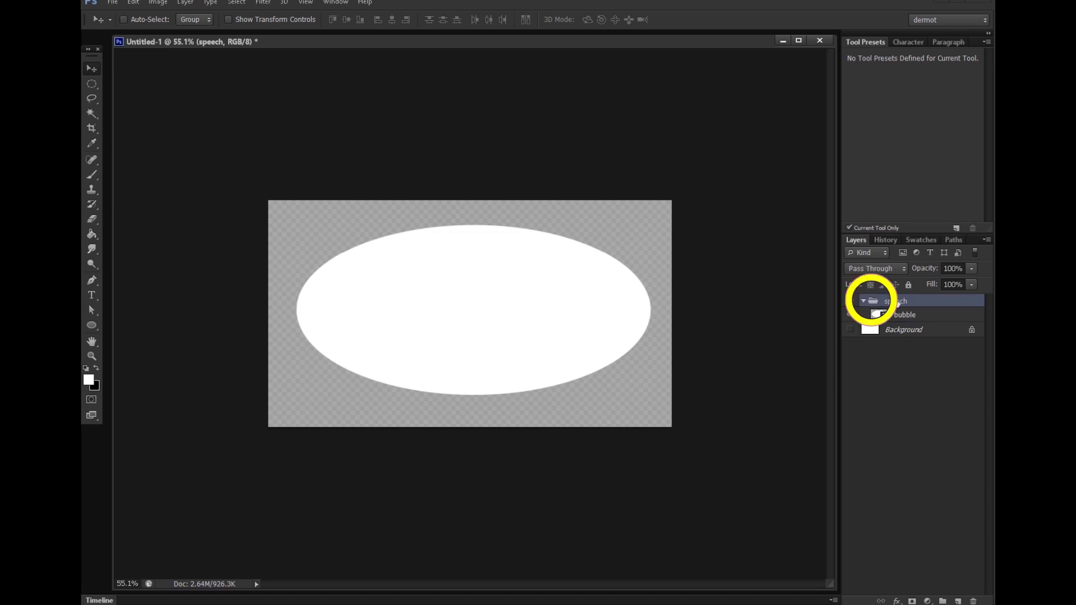
right_click(896, 303)
click(892, 308)
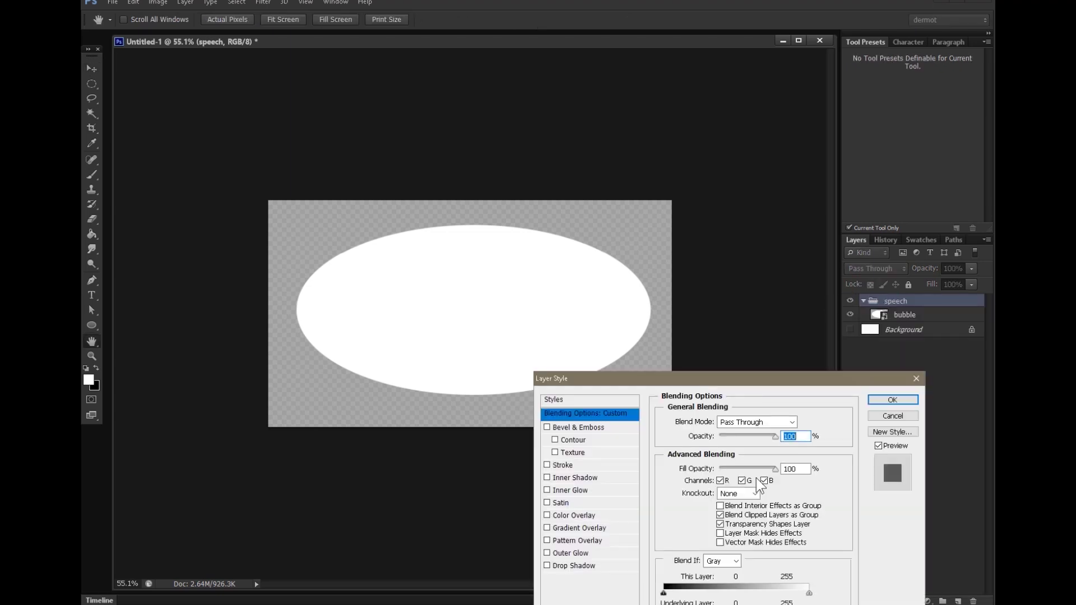
drag(639, 381, 537, 139)
click(445, 223)
click(461, 222)
text(6)
key(Up)
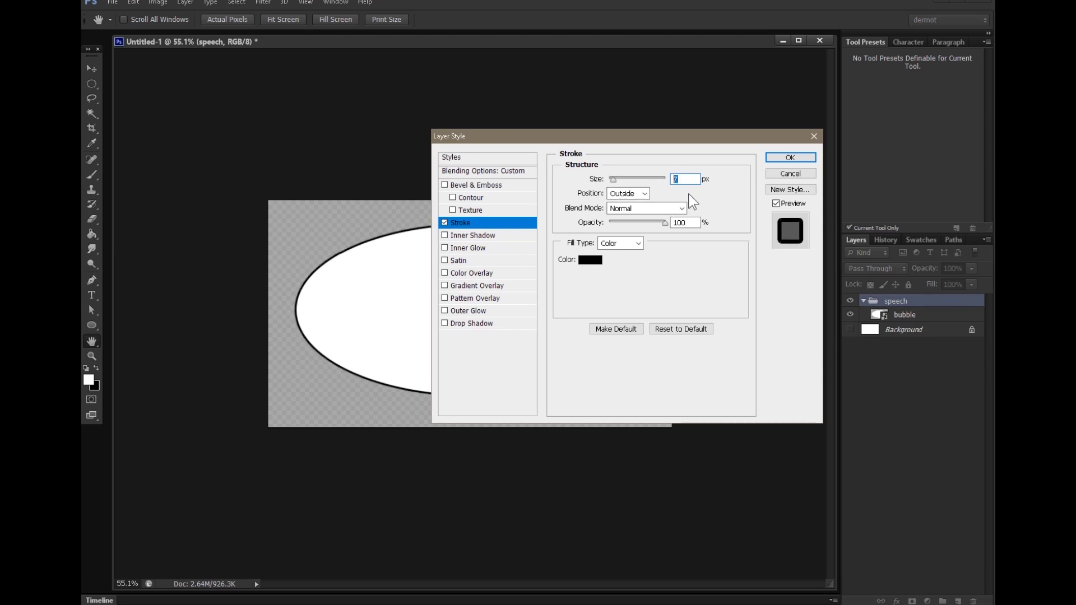
click(790, 158)
Scale the speech group down to about three quarters of its size and move the bubble to the upper middle of the canvas.
key(z)
click(596, 343)
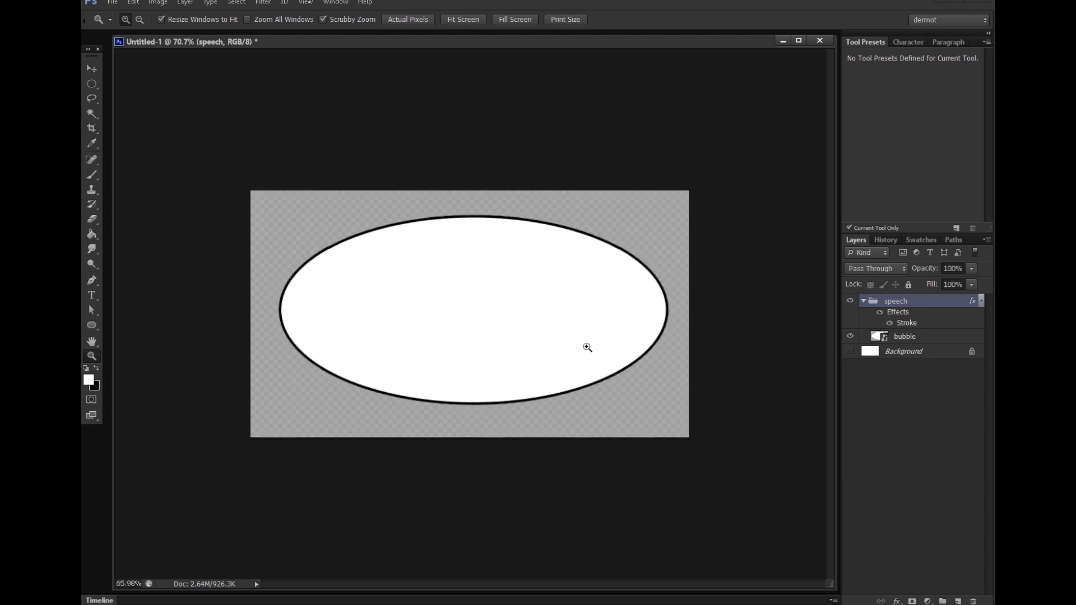
key(ctrl+t)
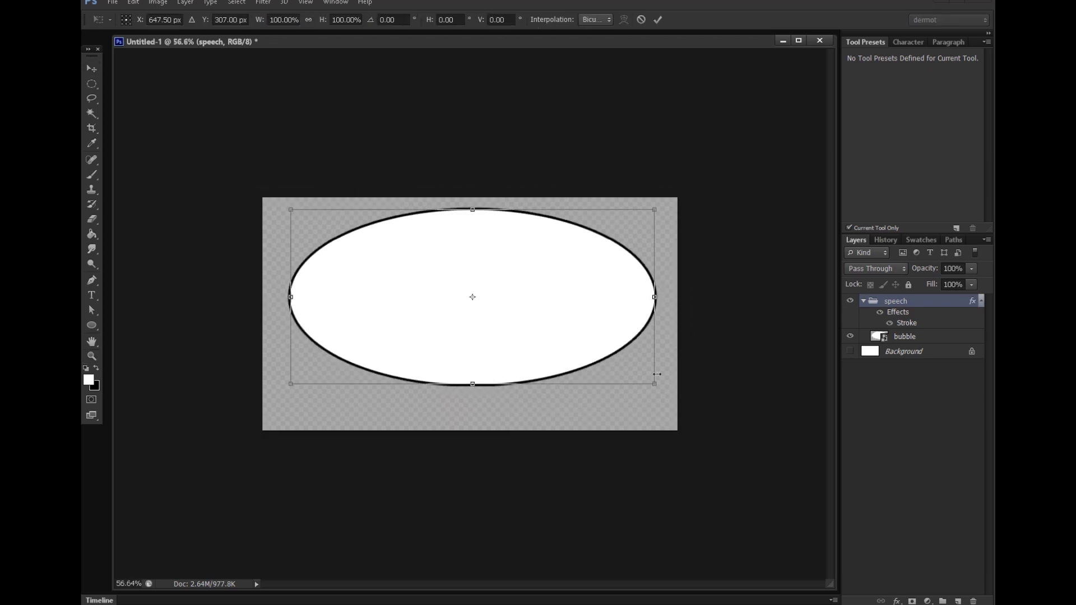
drag(656, 384, 539, 347)
key(Return)
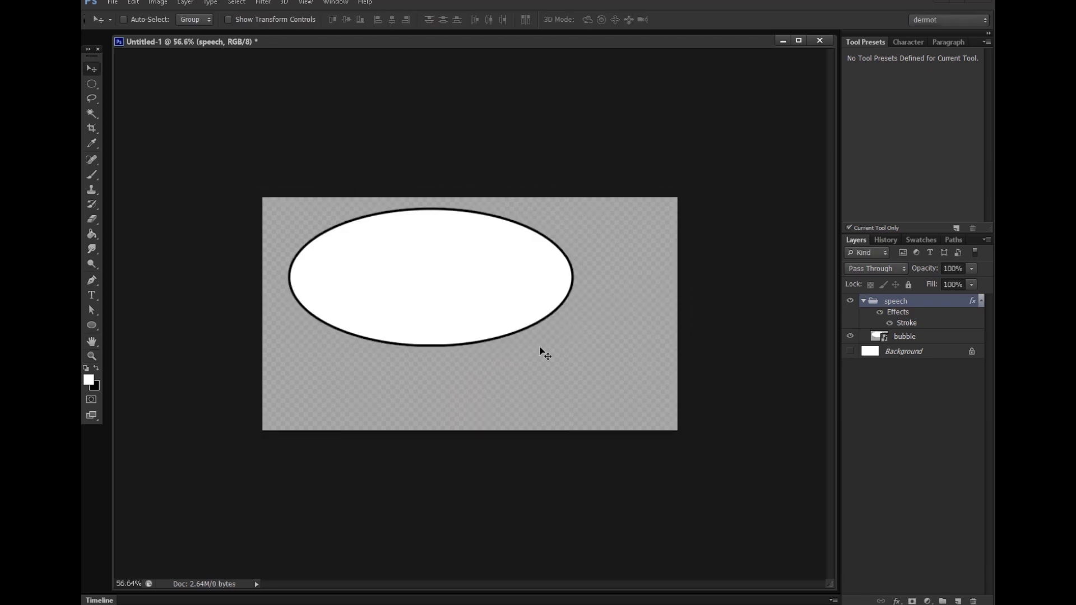
click(900, 339)
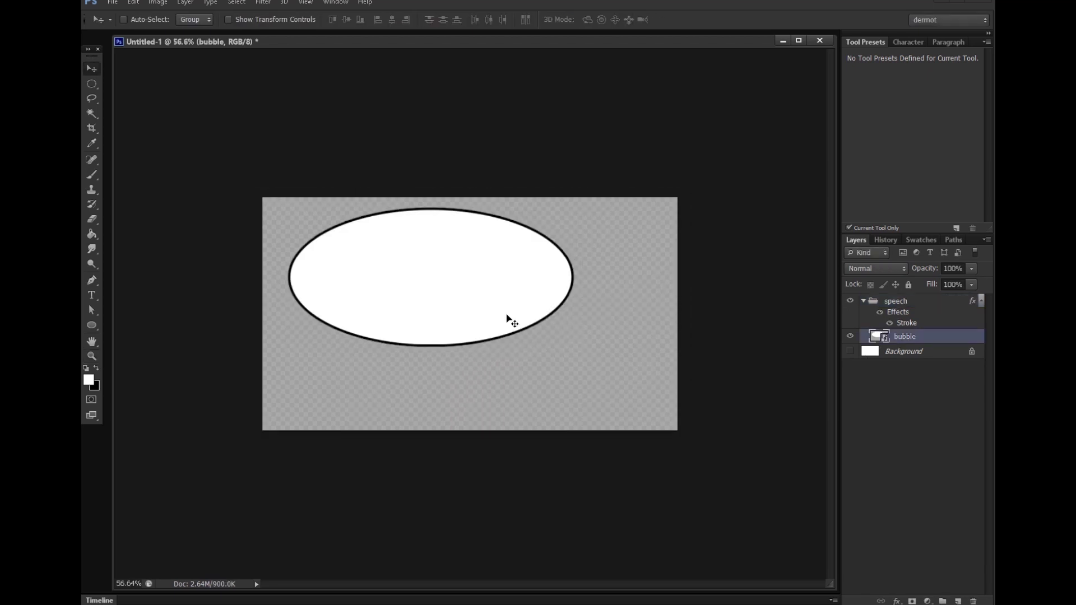
drag(499, 313, 547, 323)
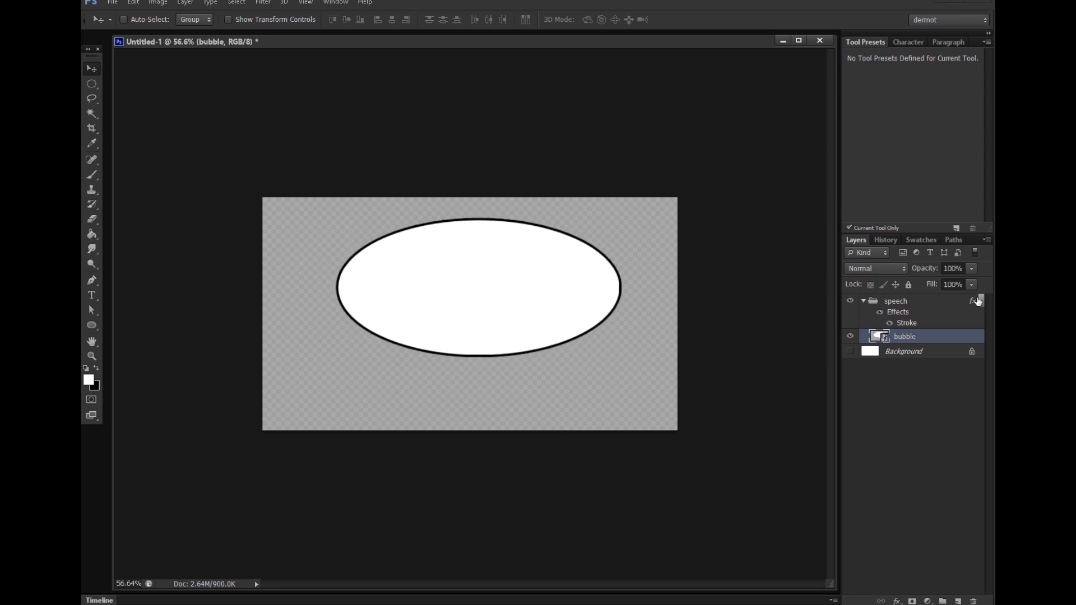
Hide the Stroke effect of the speech group.
click(889, 323)
mouse_move(538, 311)
mouse_down()
mouse_move(522, 287)
mouse_move(540, 309)
mouse_up()
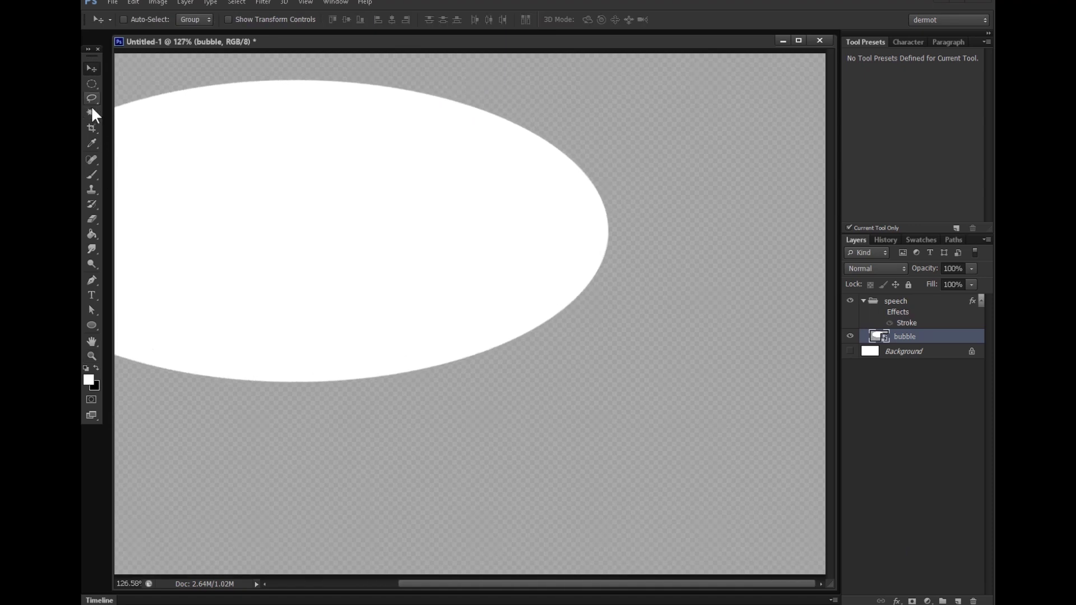
click(92, 282)
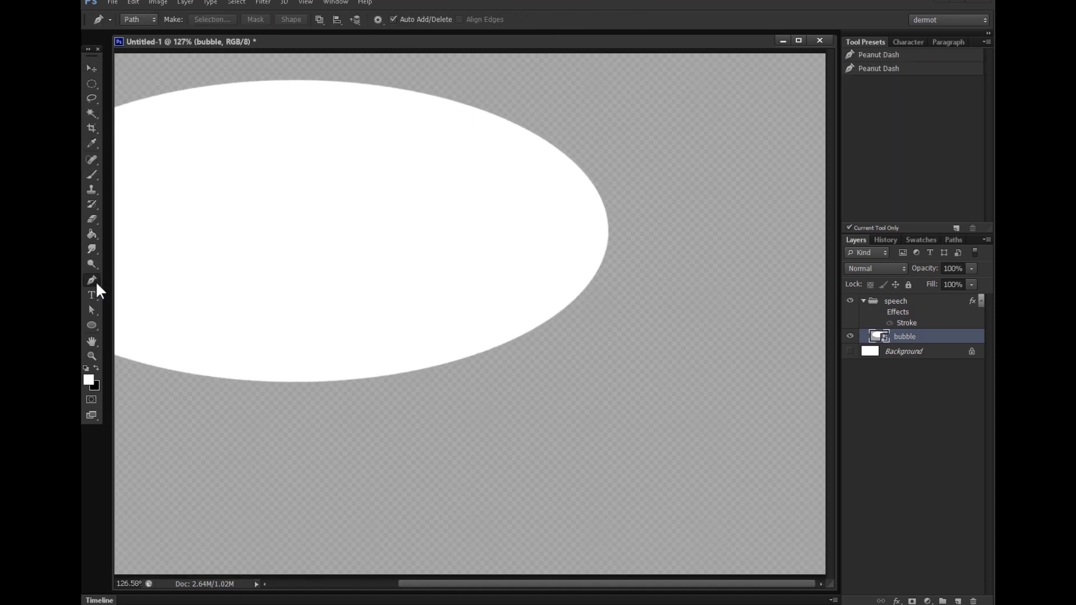
click(92, 98)
drag(619, 460, 578, 325)
click(578, 301)
Hide the bubble layer and add an empty layer above it in the speech group.
click(92, 280)
drag(433, 405, 597, 376)
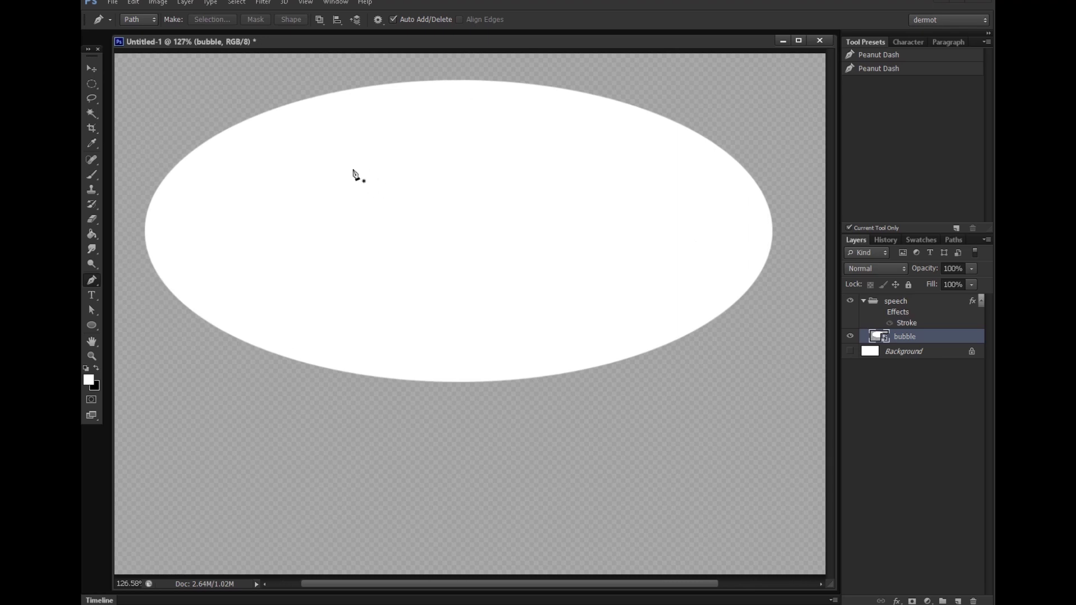
click(850, 336)
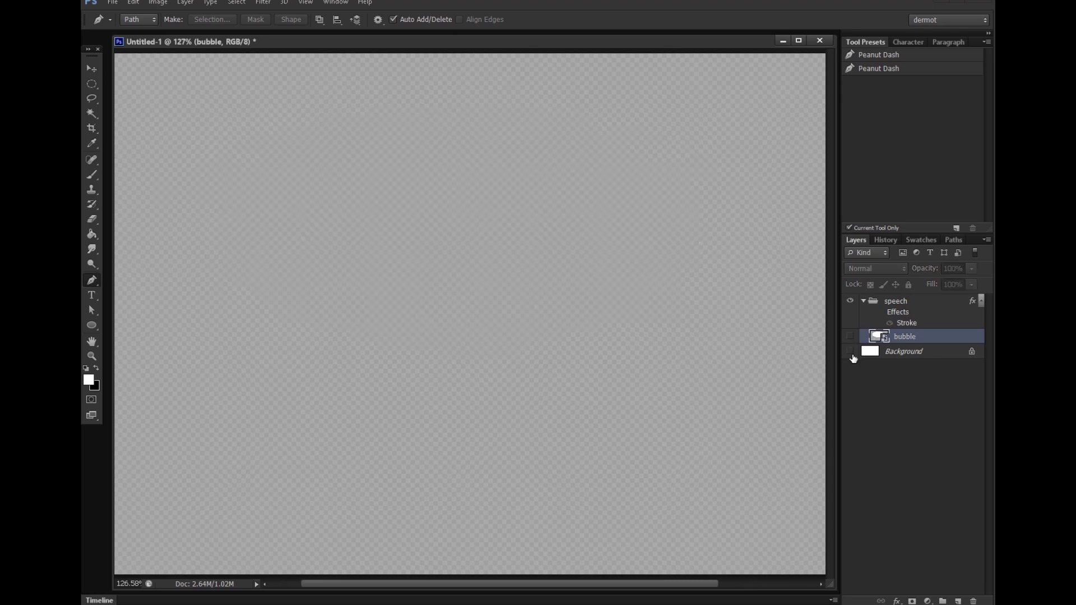
click(958, 601)
Draw a closed, narrow triangular path for the bubble's tail with the Pen tool, wide end up and tip pointing down.
click(371, 158)
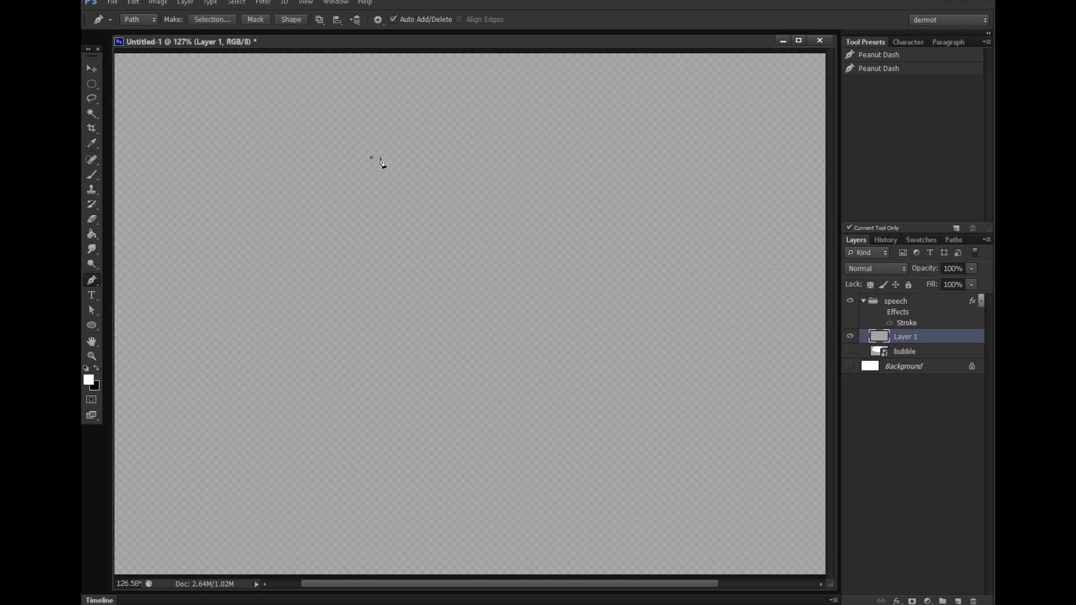
click(481, 152)
click(536, 501)
click(371, 158)
Reposition the corner points of the triangular tail path with the Direct Selection tool.
click(93, 311)
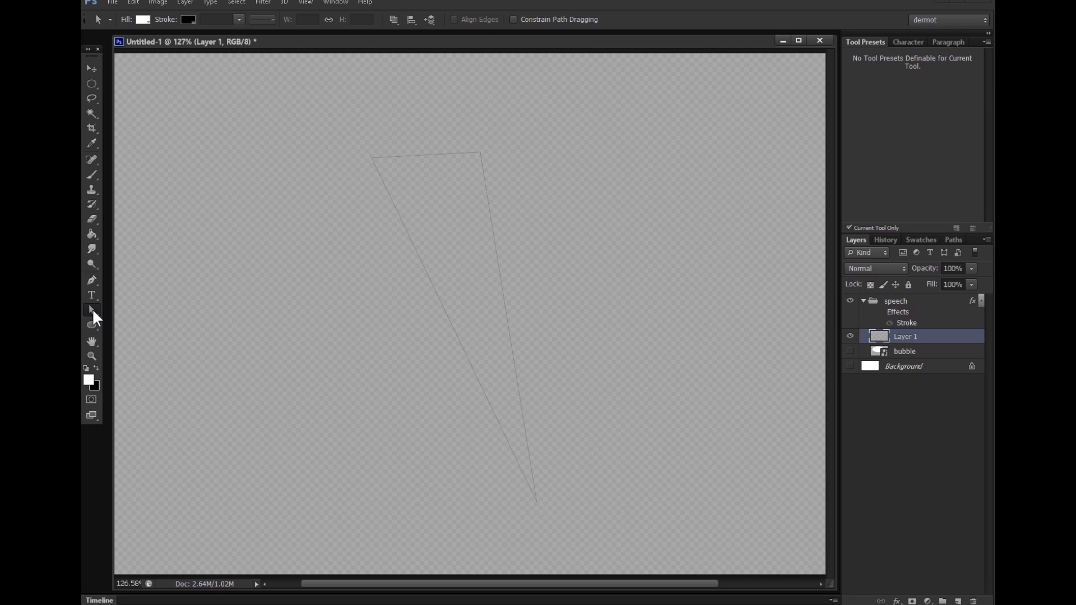
click(89, 307)
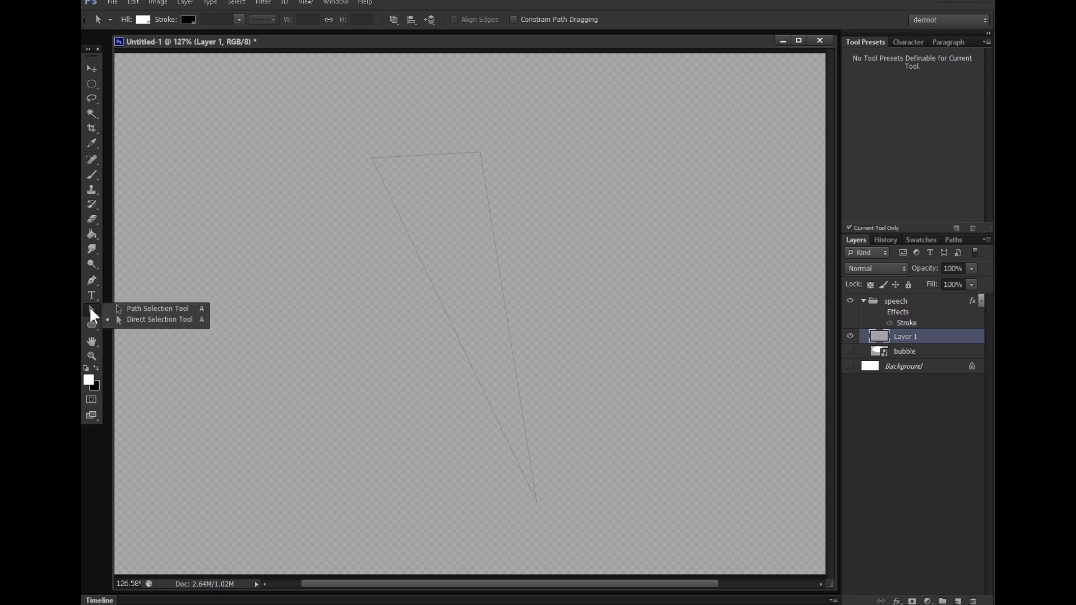
click(160, 318)
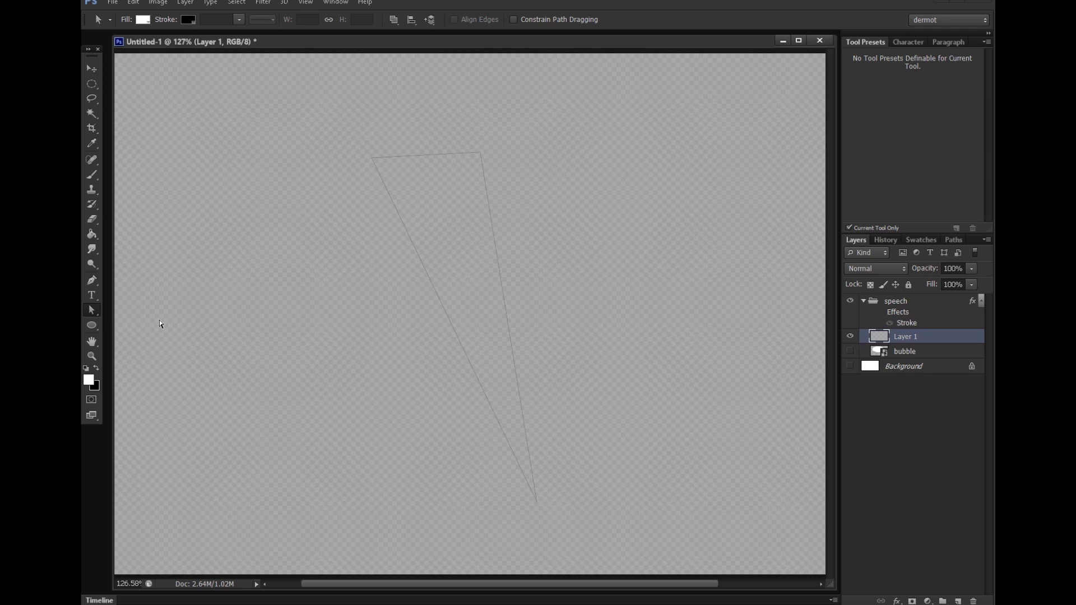
click(535, 501)
drag(439, 484, 384, 149)
drag(515, 475, 390, 482)
drag(689, 262, 524, 471)
drag(280, 365, 535, 496)
Level the tail path's upper edge, move its tip to the lower right and bend both long sides into curves.
scroll(565, 368, down, 3)
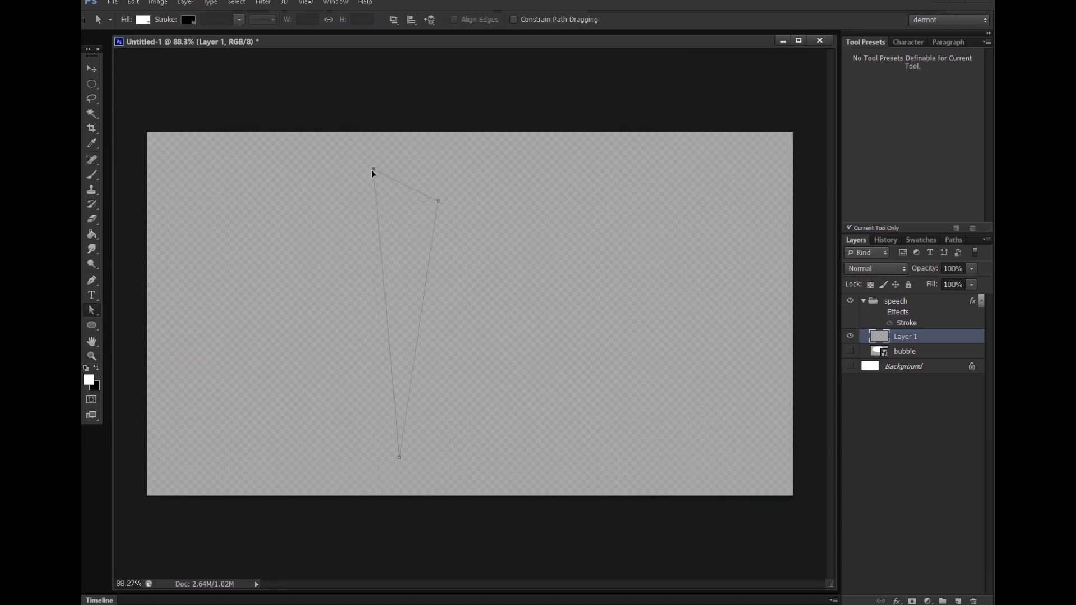
drag(438, 201, 416, 171)
drag(399, 457, 428, 385)
key(shift+a)
drag(466, 449, 478, 453)
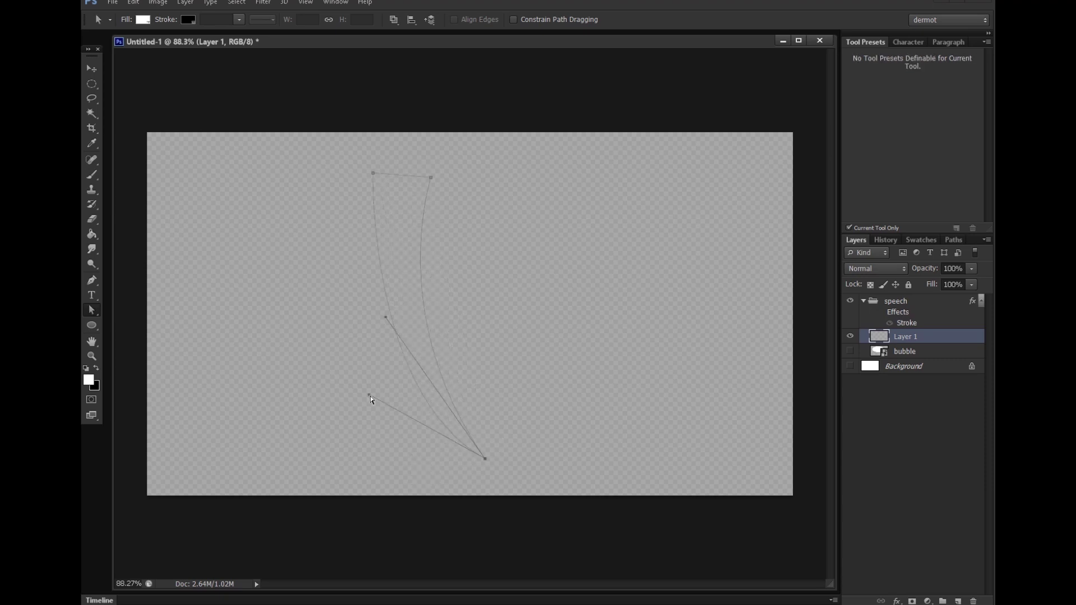
drag(370, 397, 387, 341)
Add an anchor point partway along each of the tail path's two long curved sides.
click(92, 280)
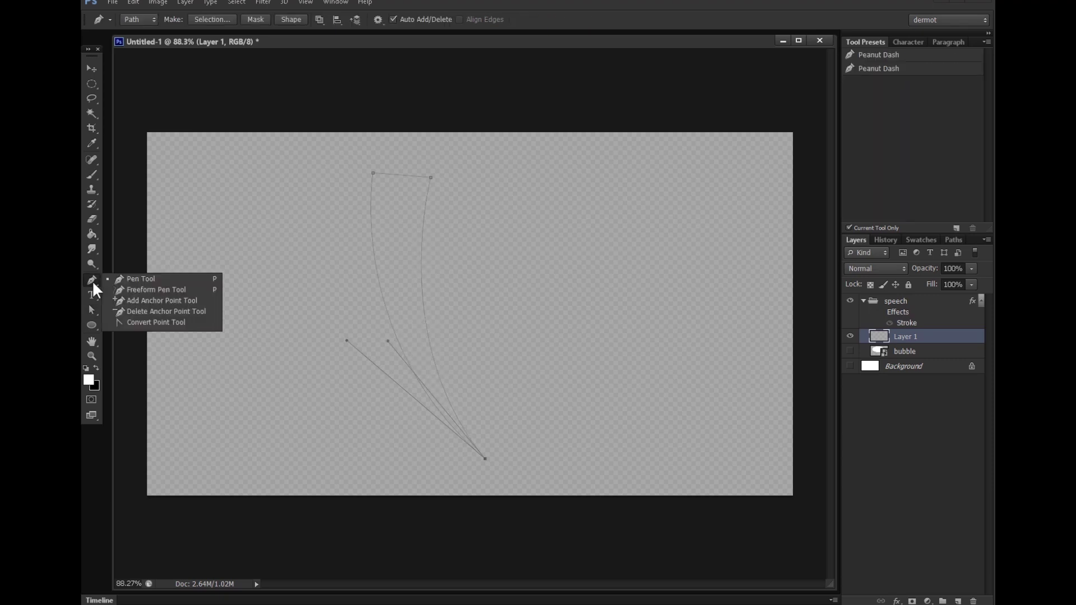
click(176, 300)
click(422, 279)
click(379, 281)
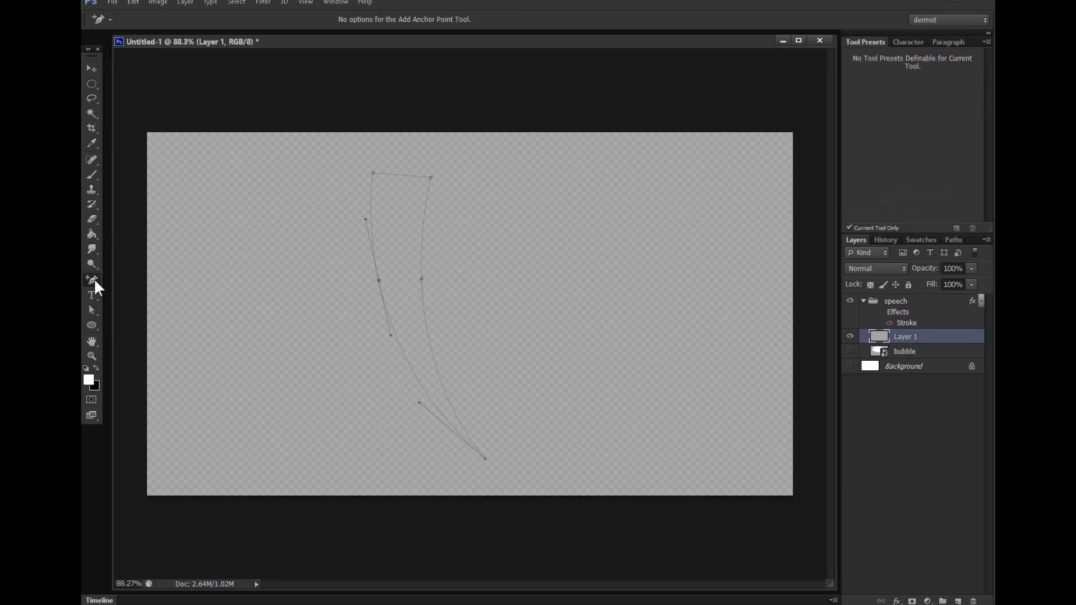
Shift the new side anchor points lower along the tail path and adjust their curve handles.
click(94, 311)
drag(421, 279, 426, 282)
drag(430, 337, 434, 336)
drag(426, 283, 420, 311)
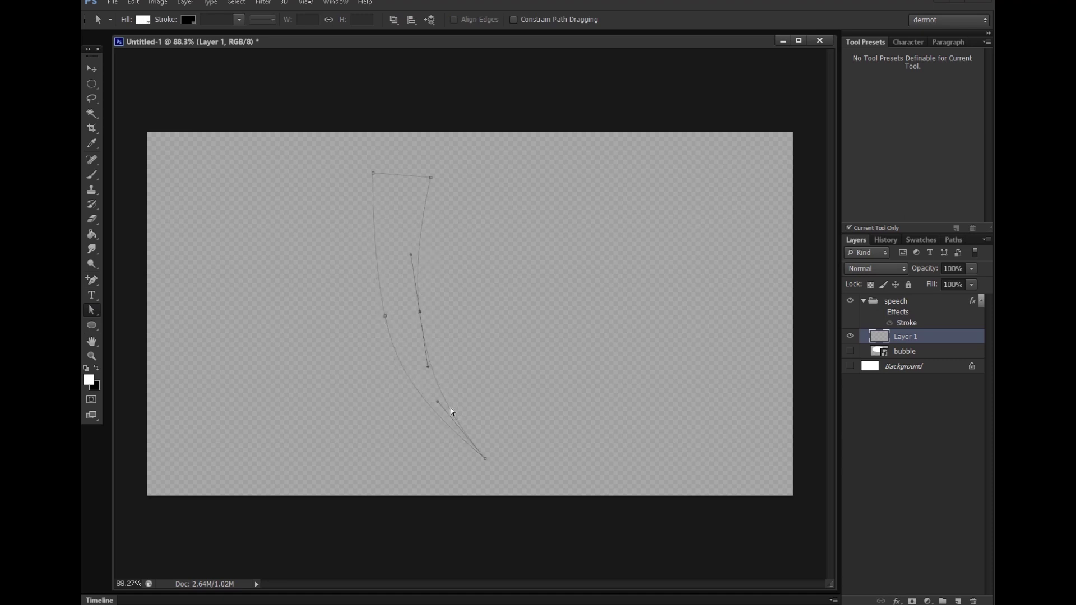
Refine the tail path into a smooth horn shape by adjusting the tip, the side anchor points and their handles.
click(485, 459)
drag(484, 458, 471, 458)
mouse_move(424, 401)
mouse_down()
mouse_move(431, 394)
mouse_move(412, 398)
mouse_up()
drag(471, 459, 464, 461)
drag(420, 312, 463, 303)
mouse_move(384, 316)
mouse_down()
mouse_move(421, 306)
mouse_move(371, 314)
mouse_up()
drag(464, 303, 408, 313)
drag(463, 461, 469, 456)
drag(411, 395, 409, 402)
drag(434, 388, 428, 389)
drag(469, 457, 469, 450)
mouse_move(409, 395)
mouse_down()
mouse_move(426, 426)
mouse_move(427, 387)
mouse_up()
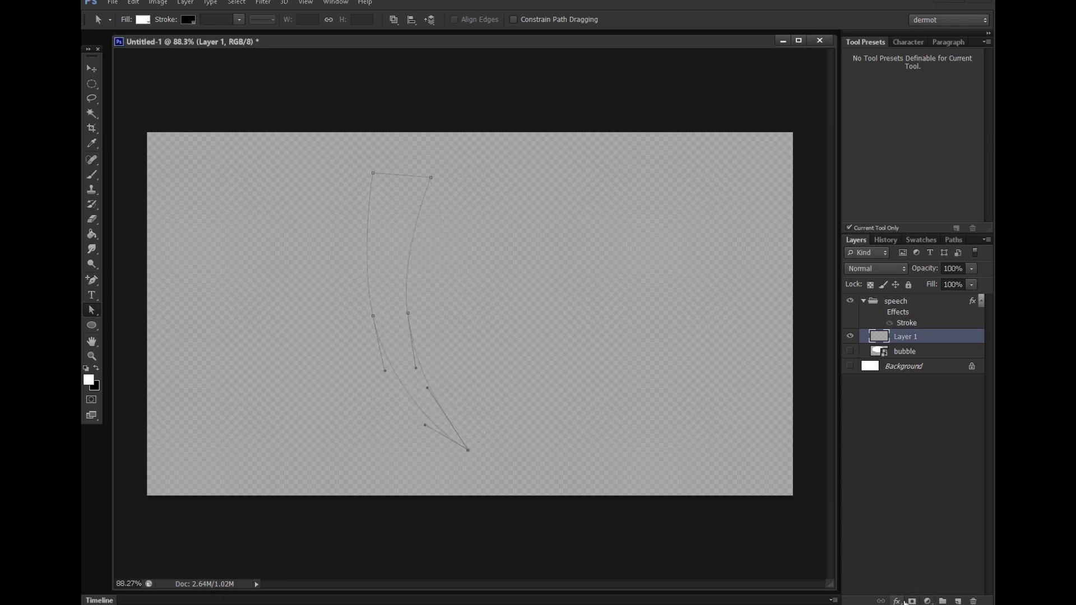
Load the tail's work path as a selection.
click(335, 3)
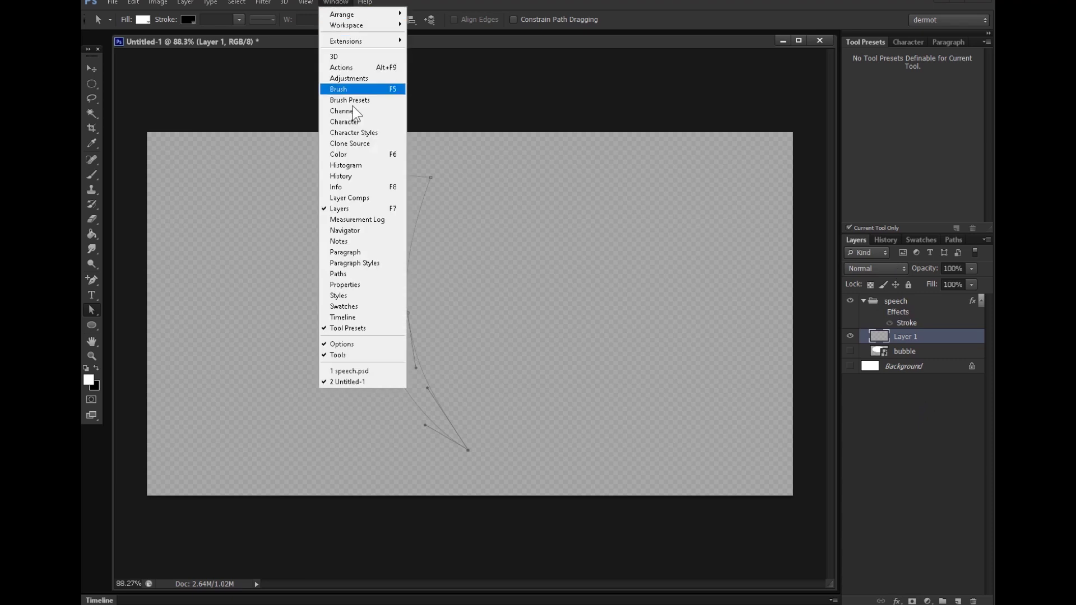
click(339, 274)
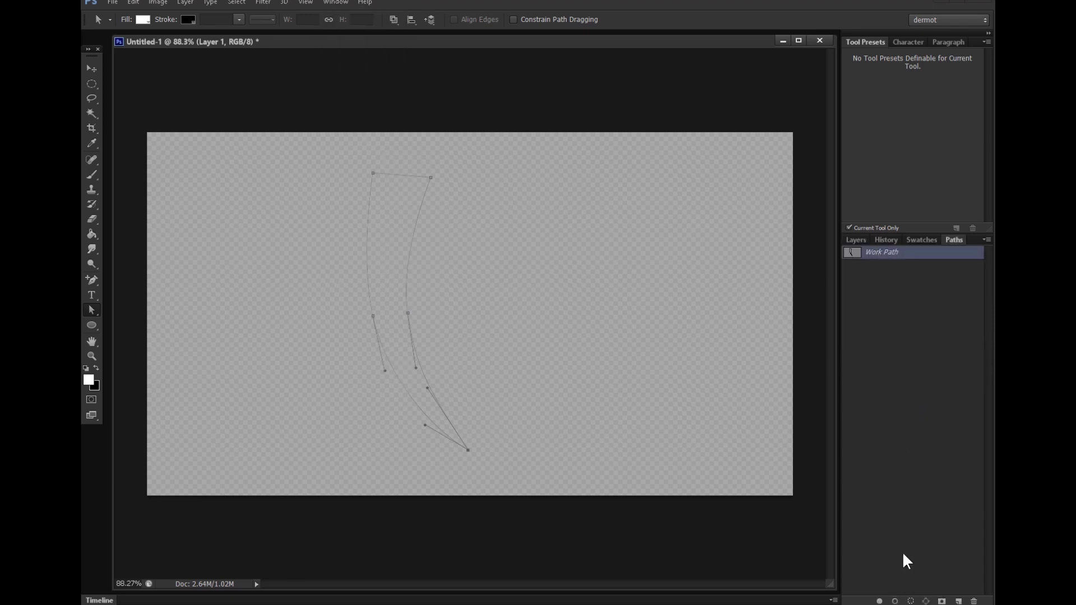
click(911, 601)
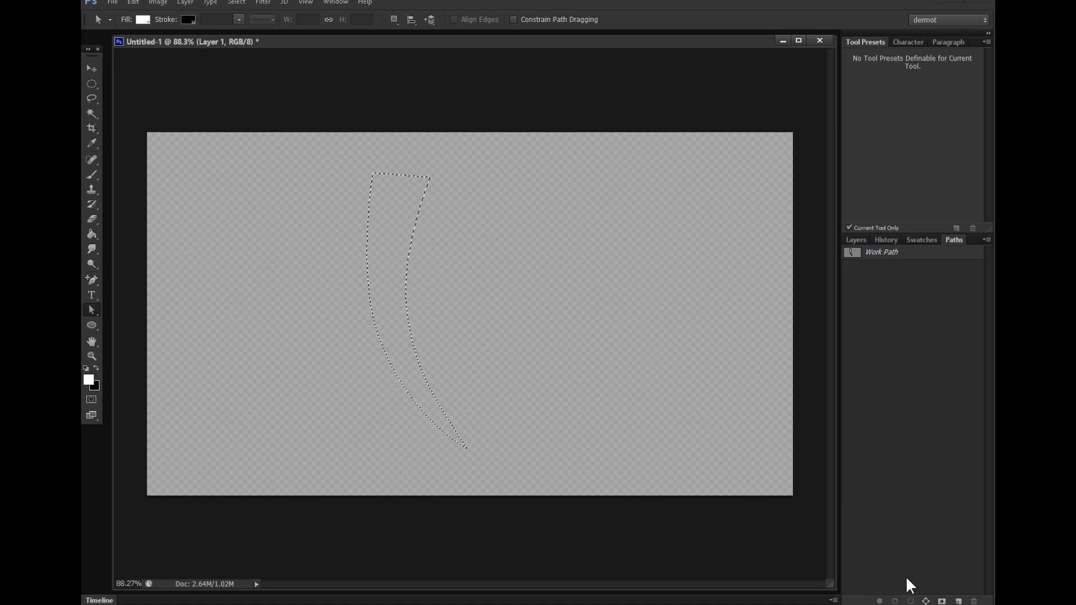
Fill the tail selection on Layer 1 with the white foreground colour and clear the selection.
click(860, 241)
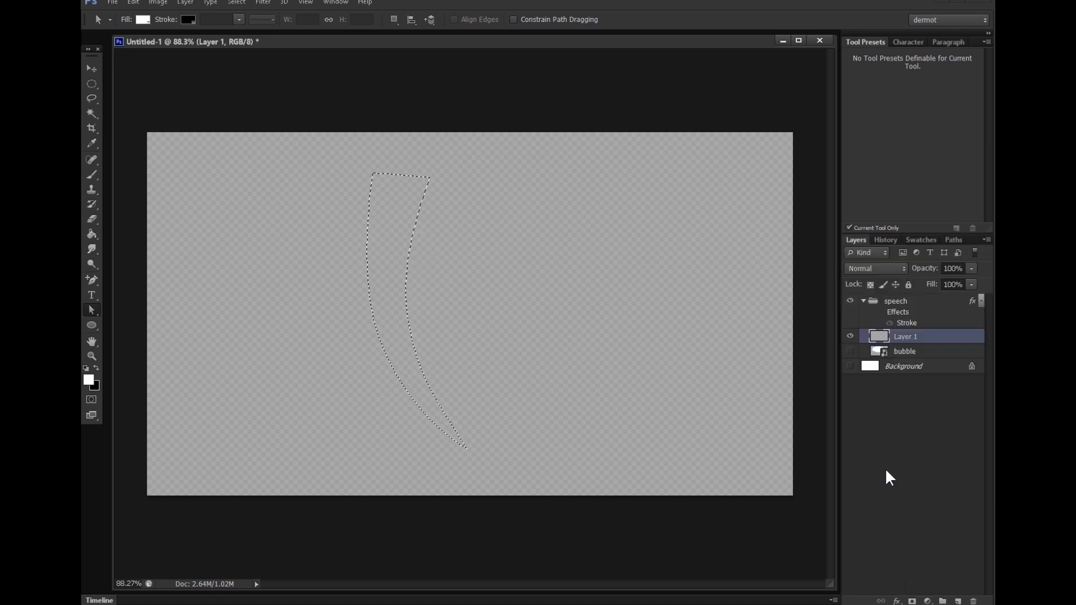
click(93, 235)
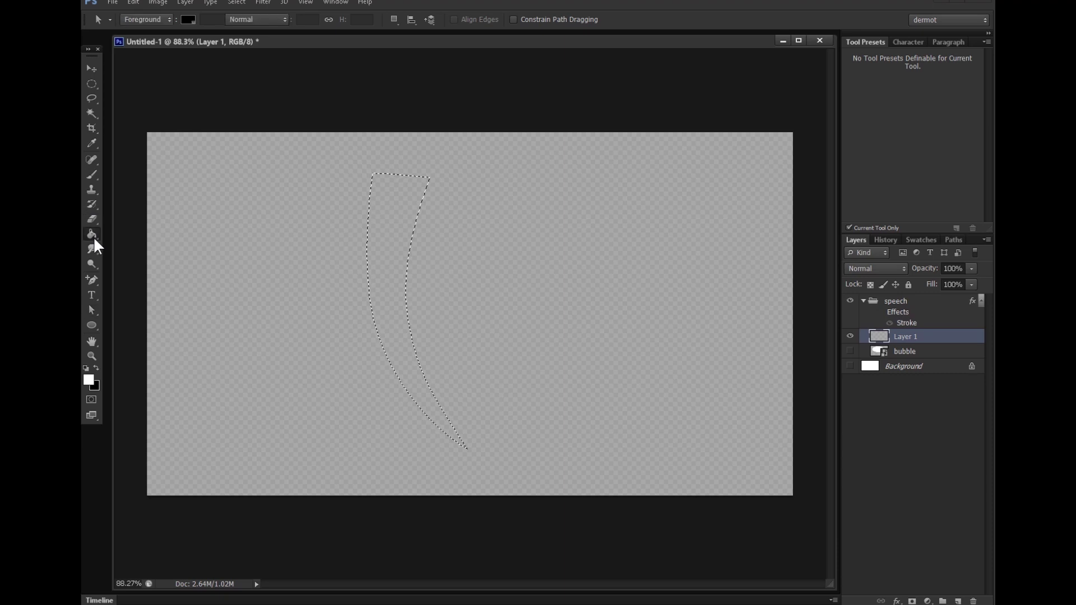
click(384, 346)
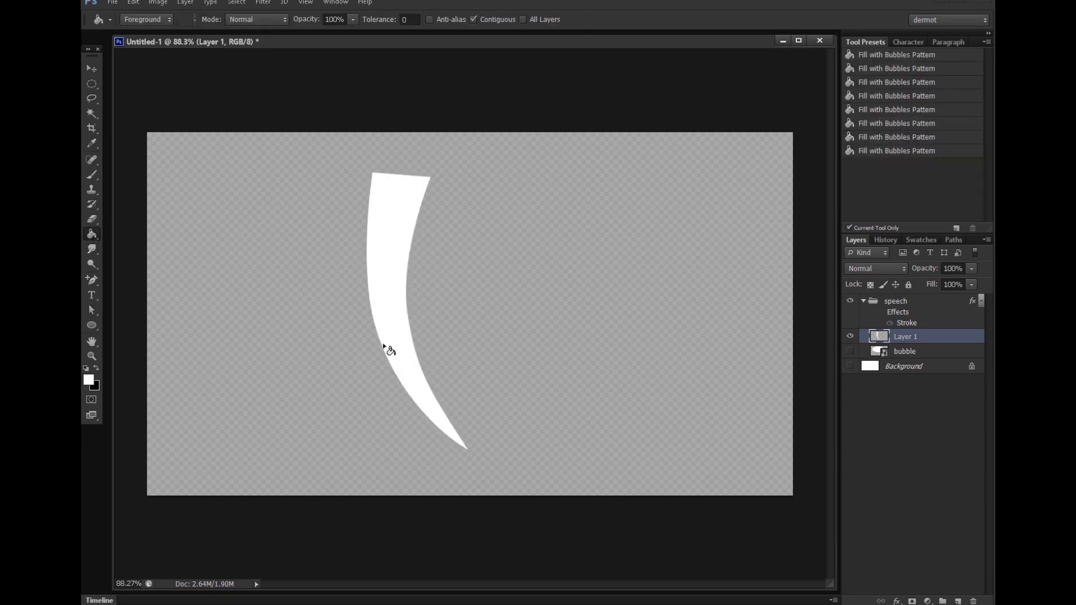
Save the work path as Path 1 and activate the Move tool.
click(954, 240)
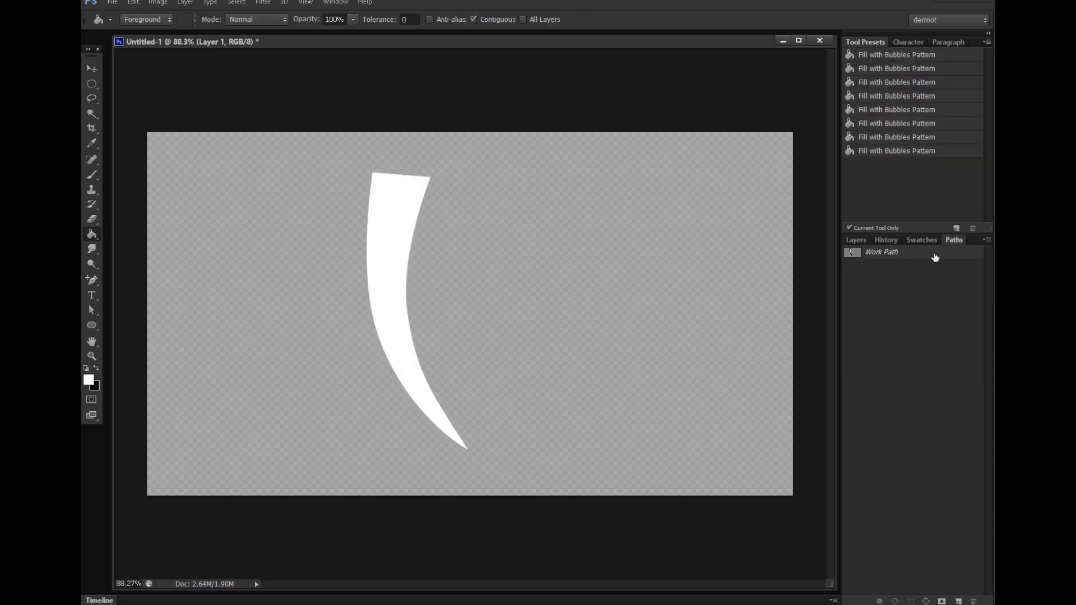
double_click(866, 253)
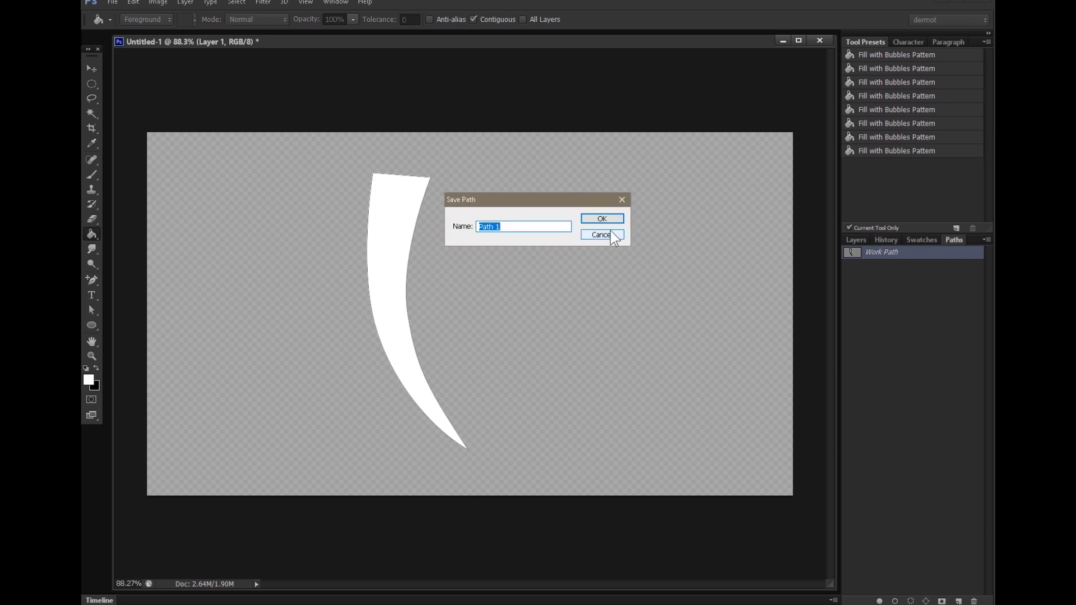
key(Return)
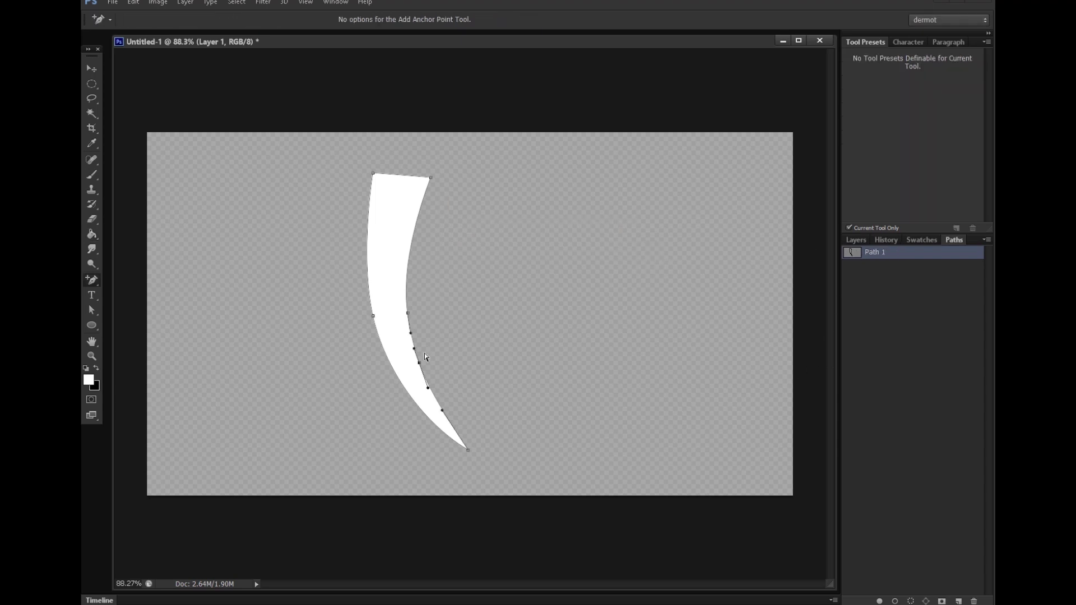
click(93, 69)
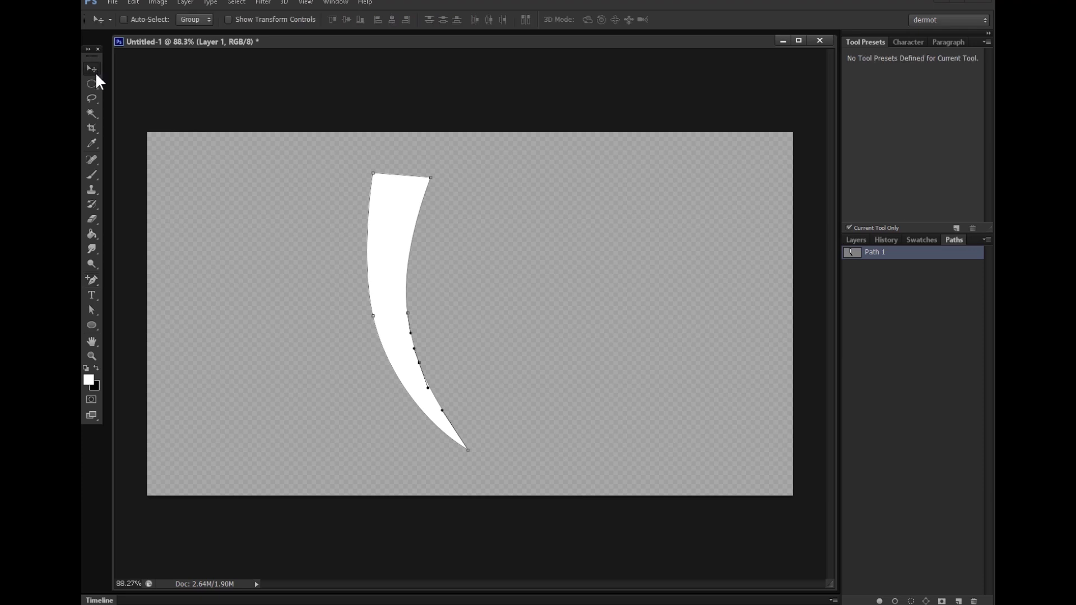
Hide the tail's path on the canvas and rename Layer 1 as line.
click(861, 241)
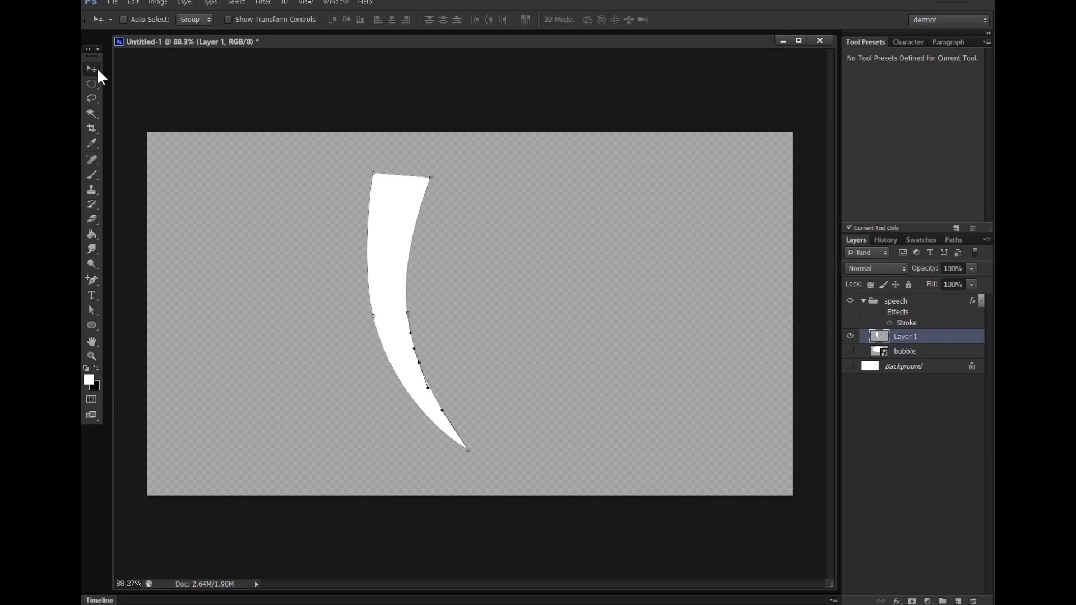
click(948, 240)
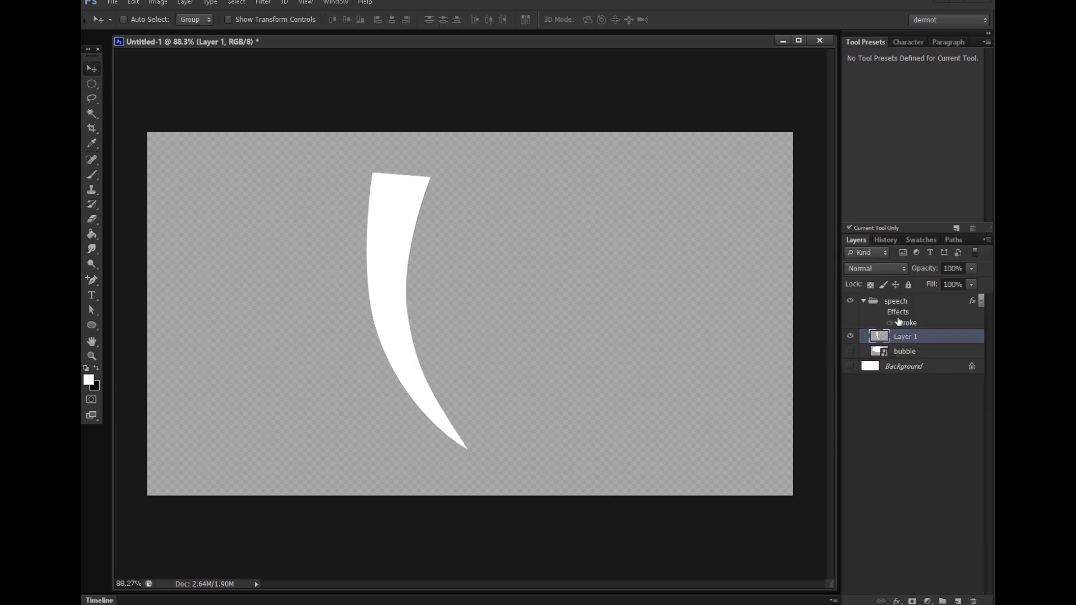
double_click(899, 340)
text(line)
key(Return)
Convert the line layer to a smart object and make the bubble layer and the speech group's effects visible.
right_click(899, 342)
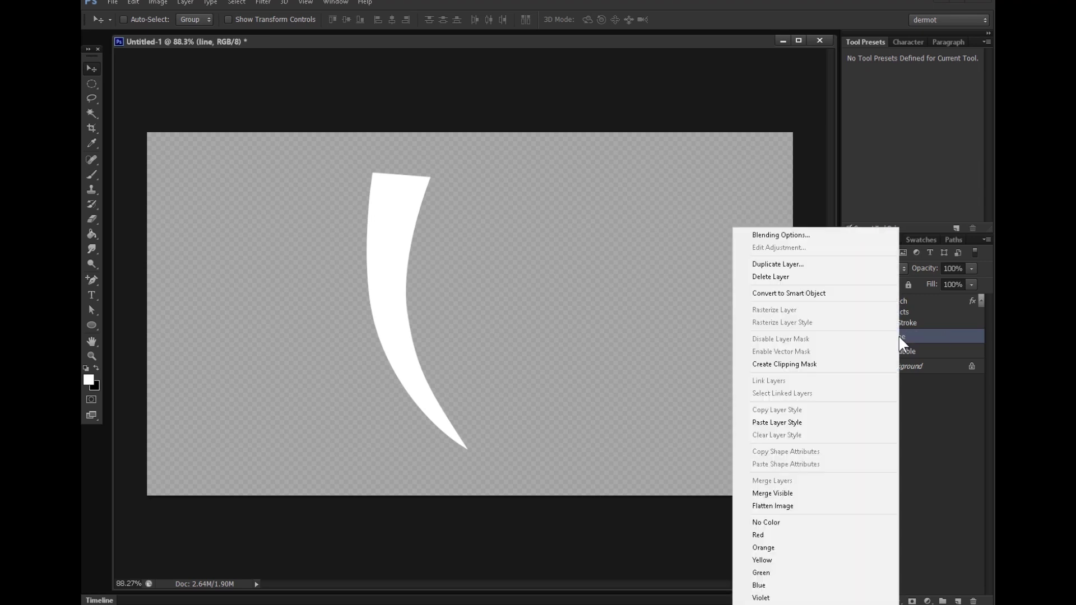
click(819, 294)
click(850, 351)
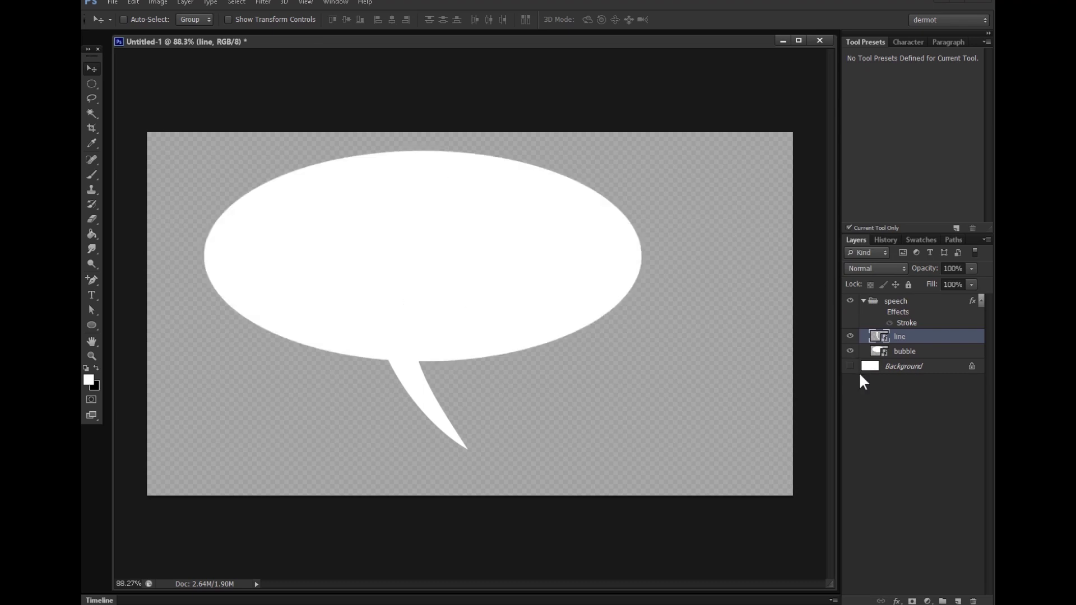
click(888, 323)
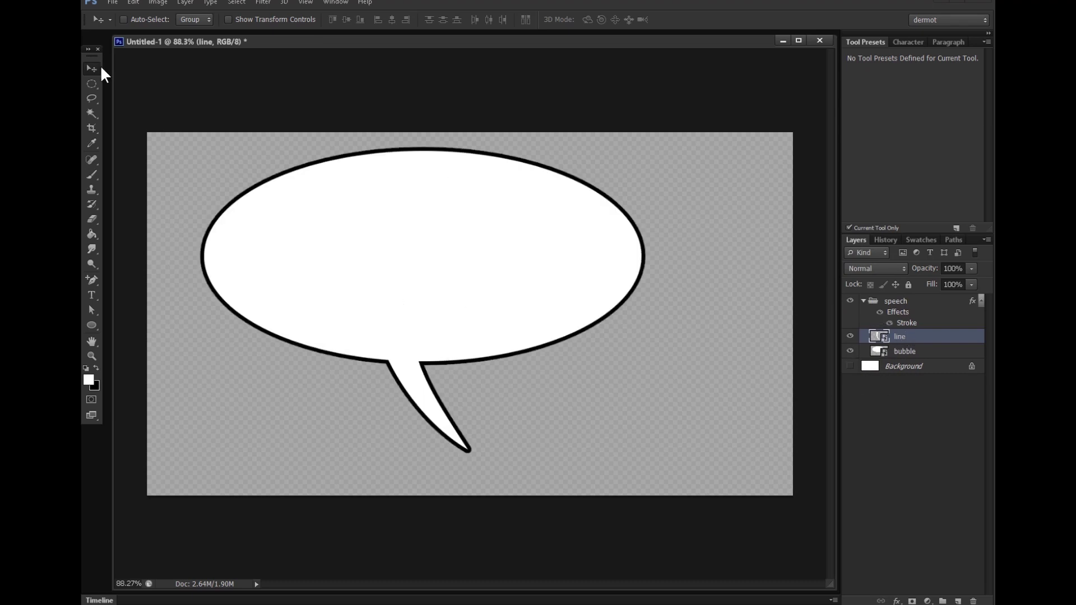
Scale the tail to about 55%, place it under the bubble's lower edge, and move the artwork towards the canvas centre.
drag(441, 429, 482, 360)
key(ctrl+t)
drag(452, 303, 487, 405)
drag(516, 463, 514, 456)
drag(488, 412, 451, 415)
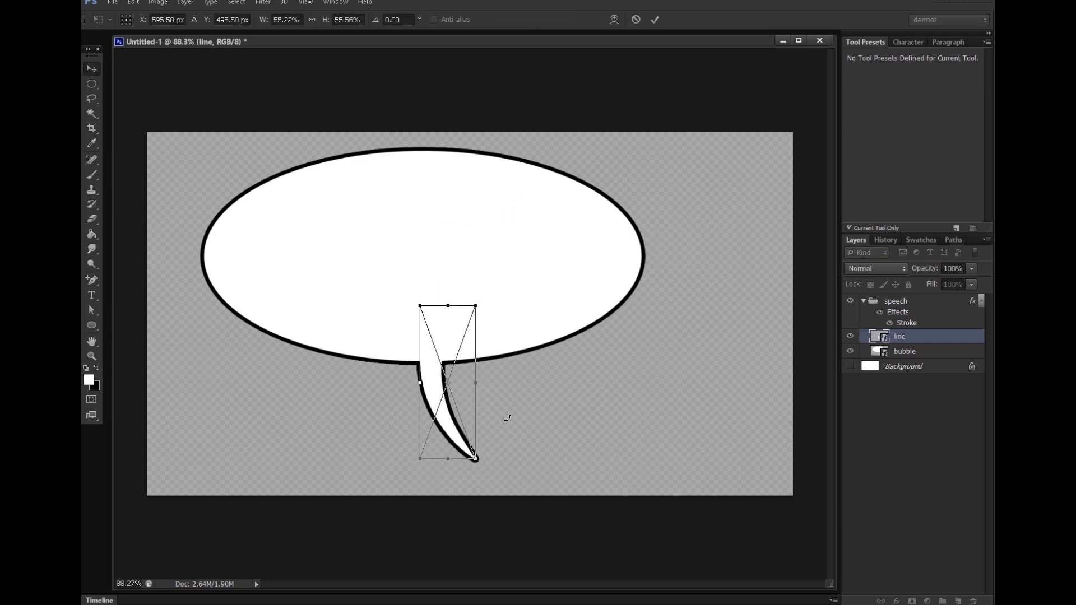
key(Return)
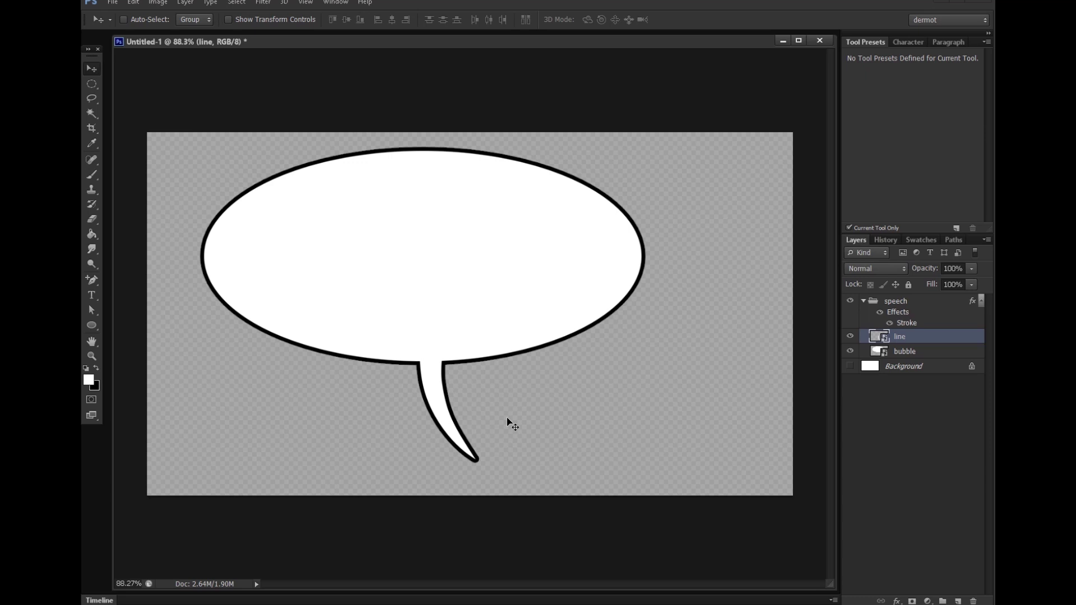
mouse_move(447, 413)
mouse_down()
mouse_move(380, 379)
mouse_move(444, 392)
mouse_move(447, 409)
mouse_move(439, 400)
mouse_up()
drag(621, 292, 677, 305)
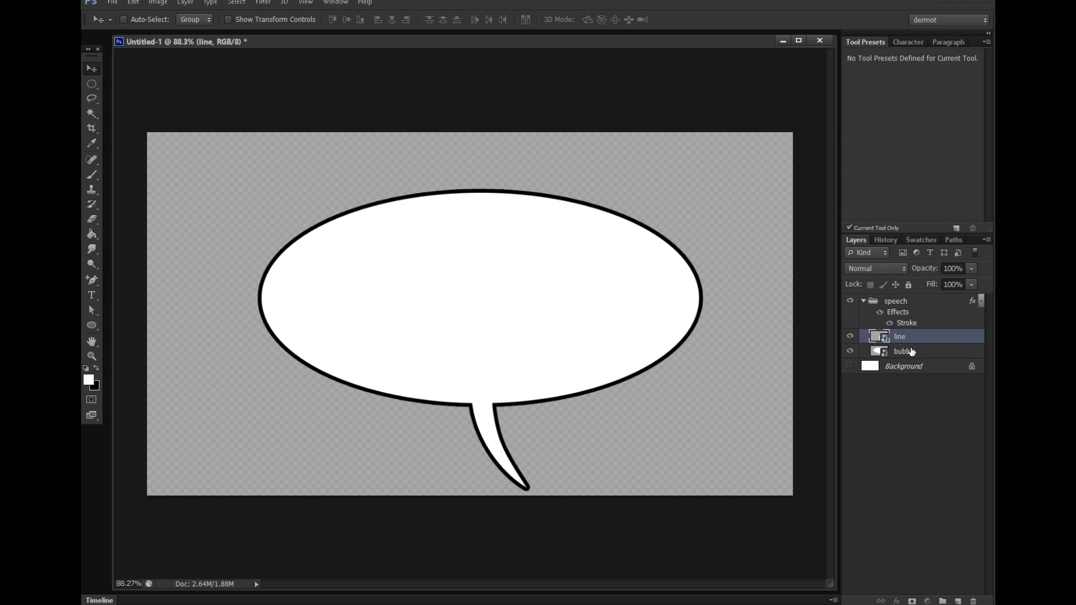
Warp the bubble layer with the Fisheye style at bend 33, and move the whole speech group up and to the left.
click(909, 353)
click(135, 3)
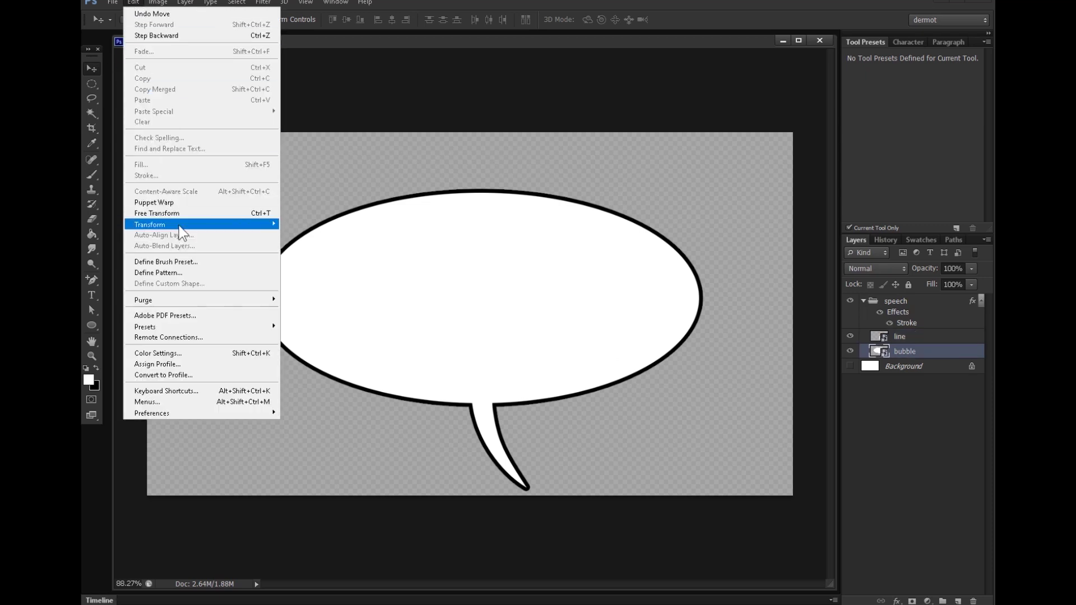
mouse_move(185, 224)
click(326, 294)
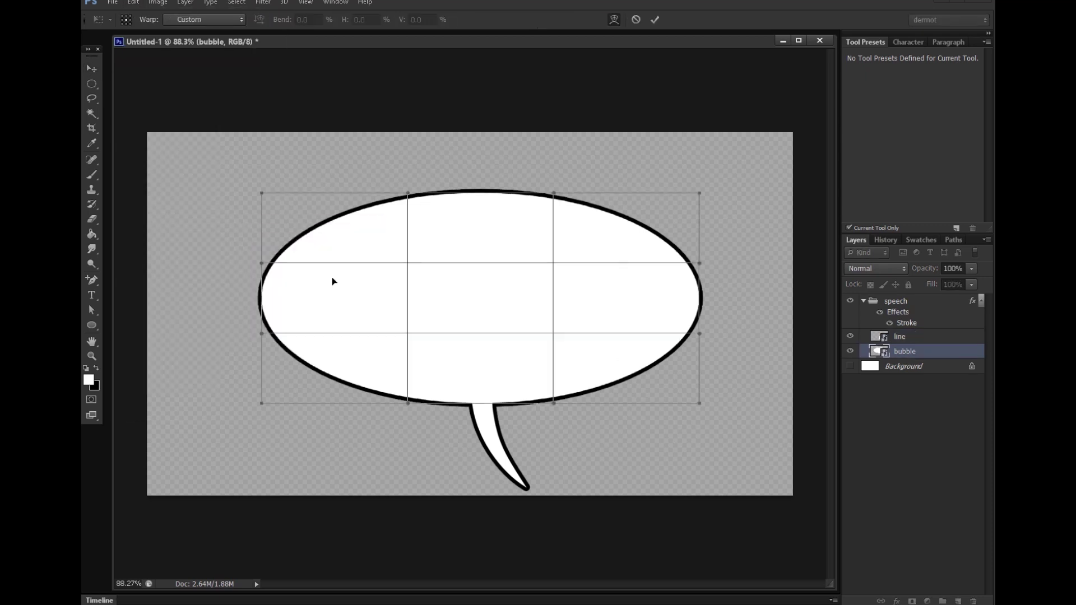
click(205, 20)
click(191, 226)
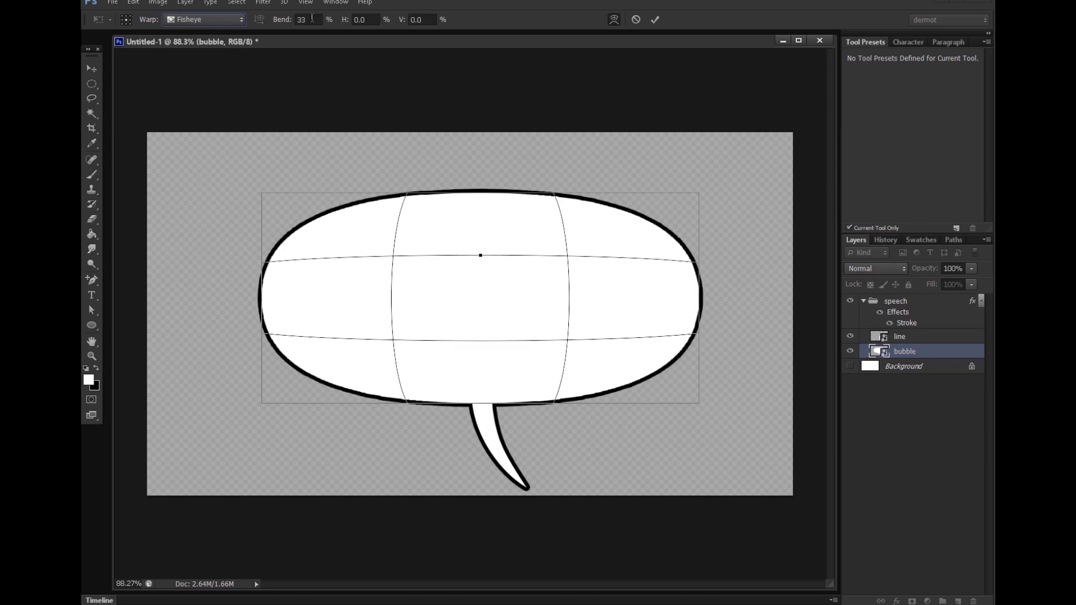
click(91, 68)
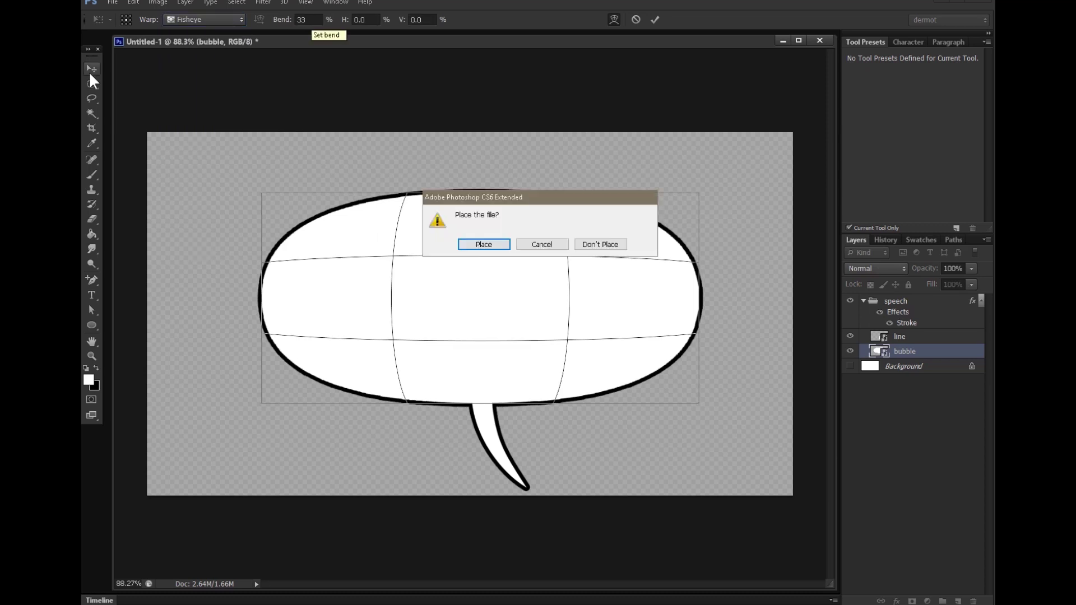
click(488, 247)
click(910, 301)
drag(626, 357, 589, 317)
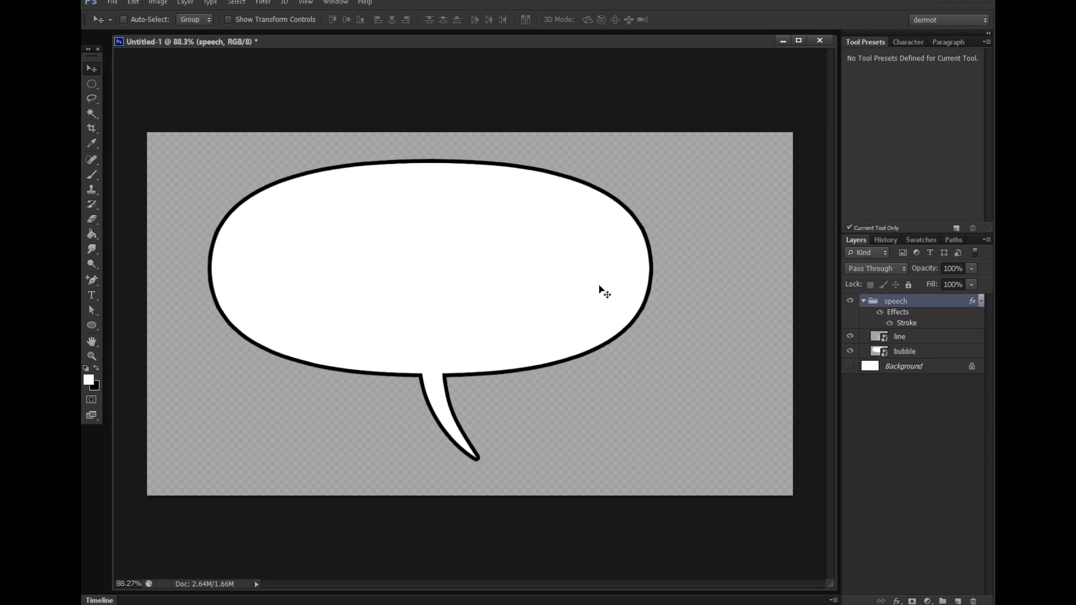
Open the speech group's stroke settings and try the Center position while checking the tail tip.
click(907, 337)
drag(509, 448, 558, 398)
key(ctrl+space)
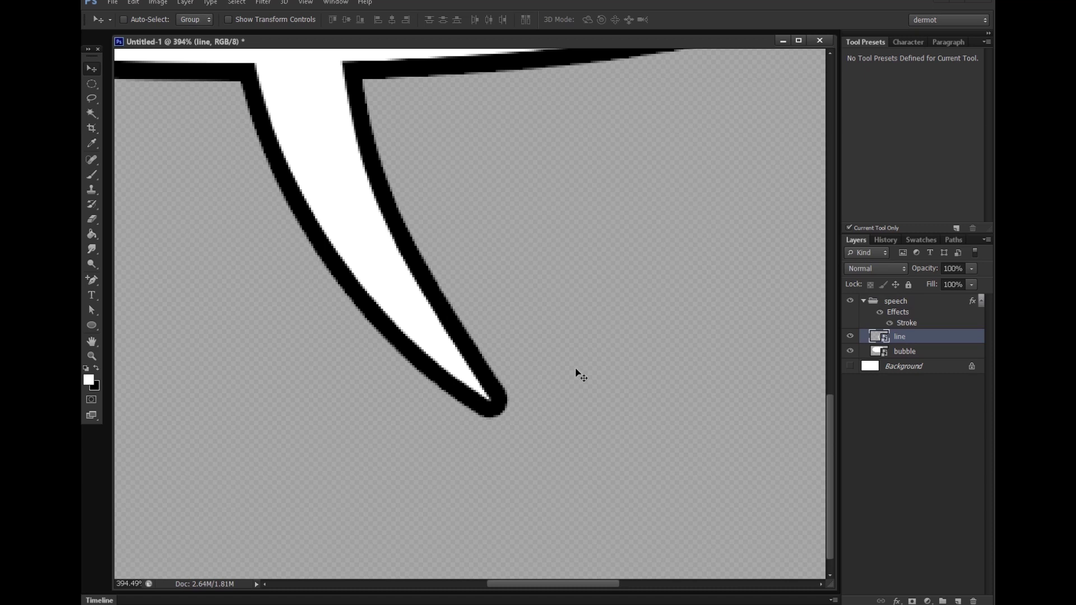
double_click(905, 323)
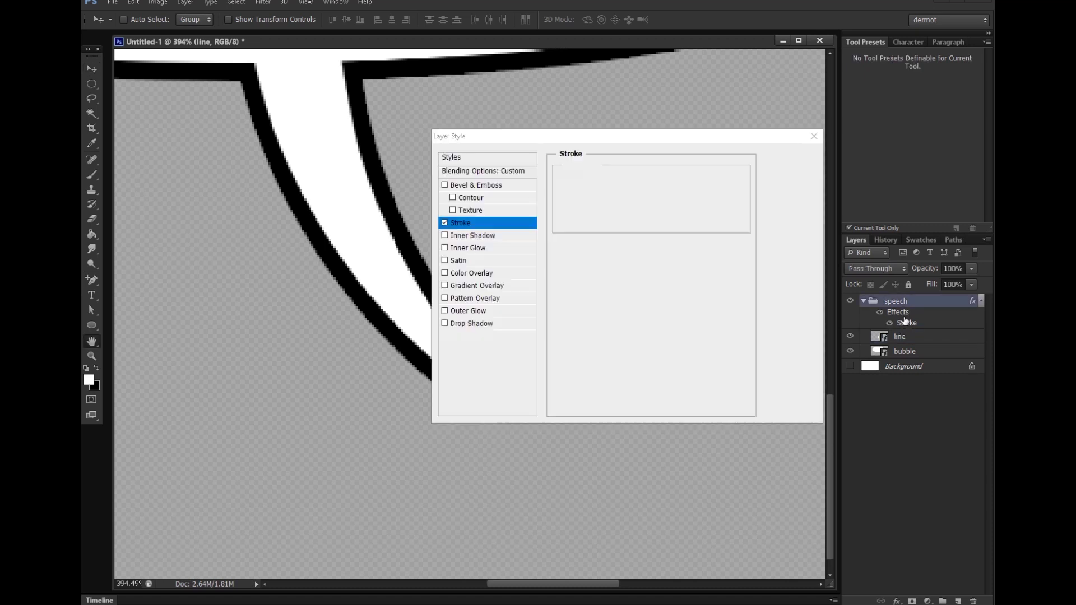
click(643, 193)
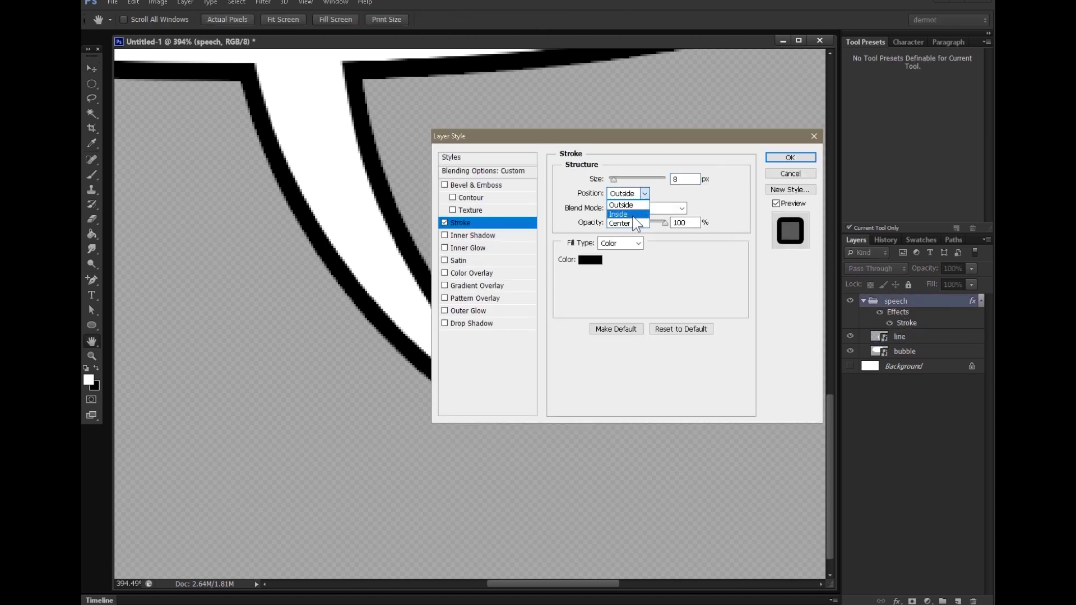
click(663, 148)
drag(695, 142, 785, 97)
click(717, 149)
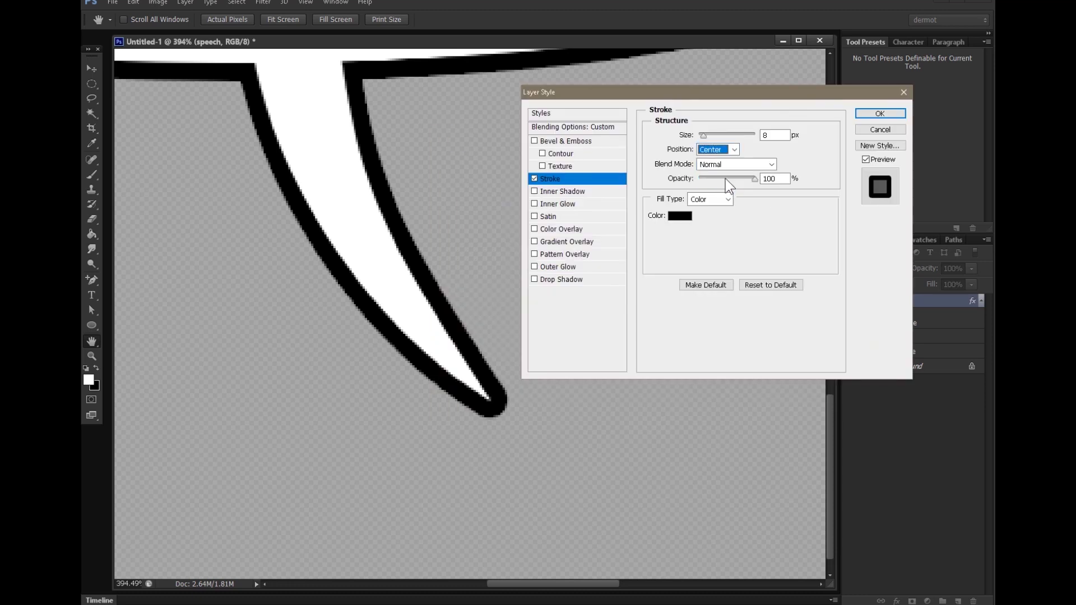
Try the Inside position for the stroke and check its effect on the tail tip.
click(728, 179)
click(732, 149)
click(713, 169)
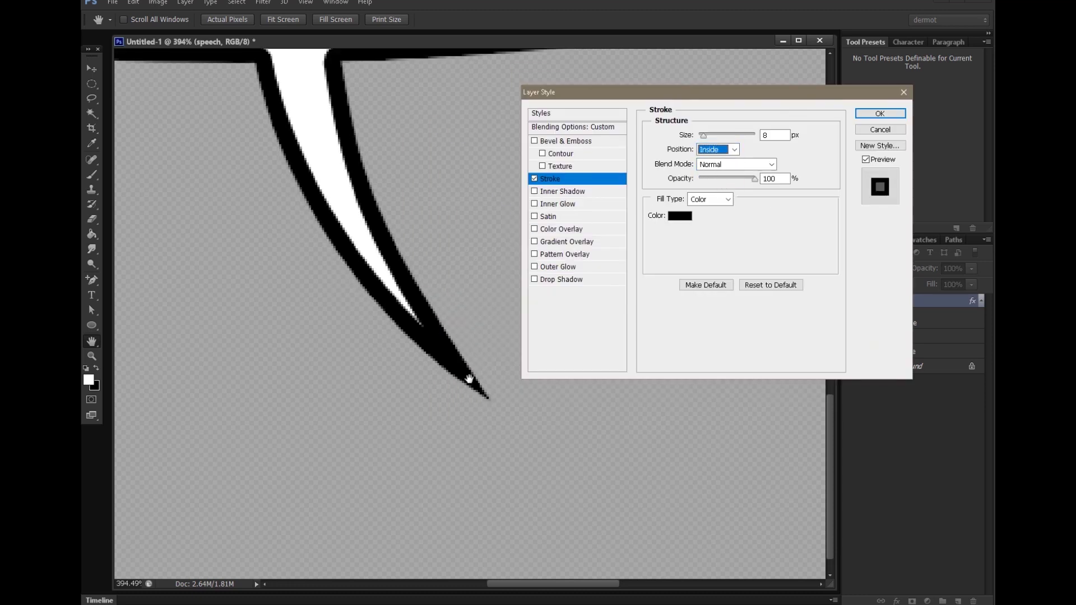
drag(430, 237, 428, 229)
Set the speech group's stroke position to Center and apply the layer style.
click(732, 149)
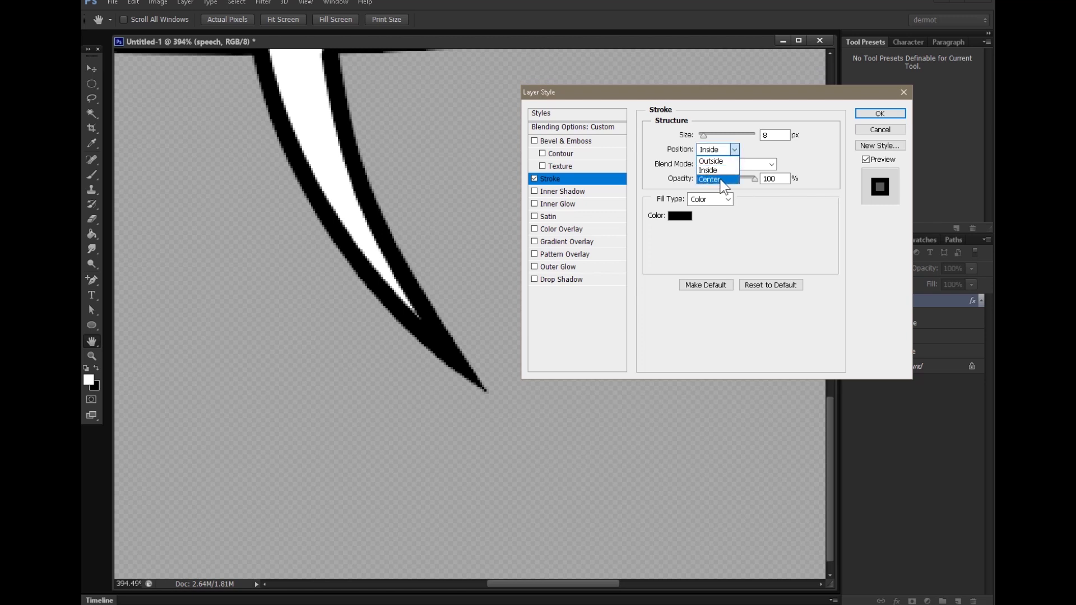
click(724, 181)
click(880, 113)
key(z)
drag(581, 278, 474, 457)
key(v)
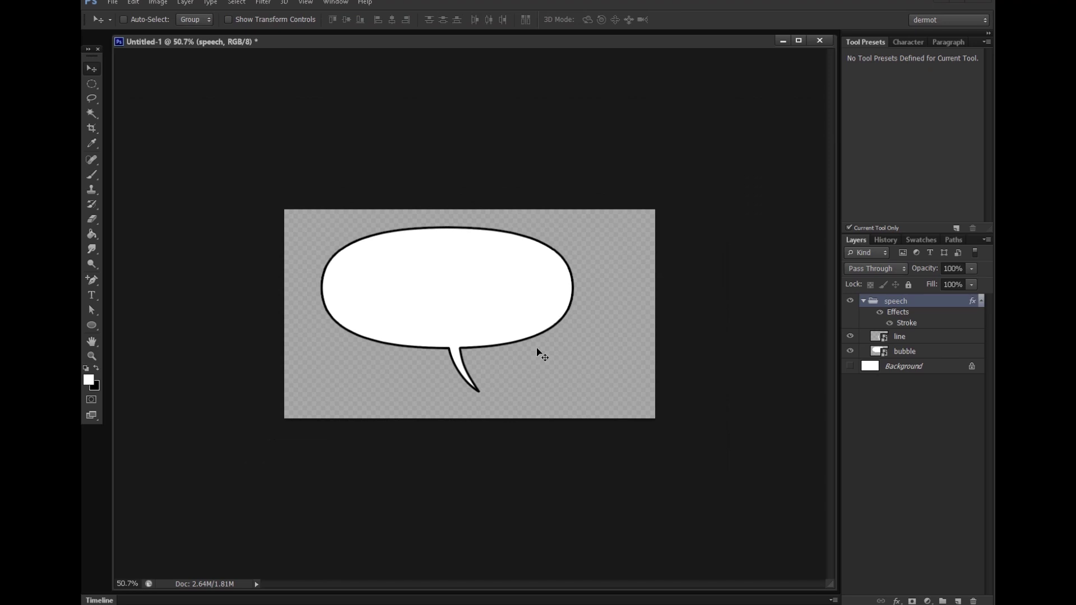
Switch to the speech.psd document and collapse its bubble group to examine the sample tails and fonts.
click(899, 339)
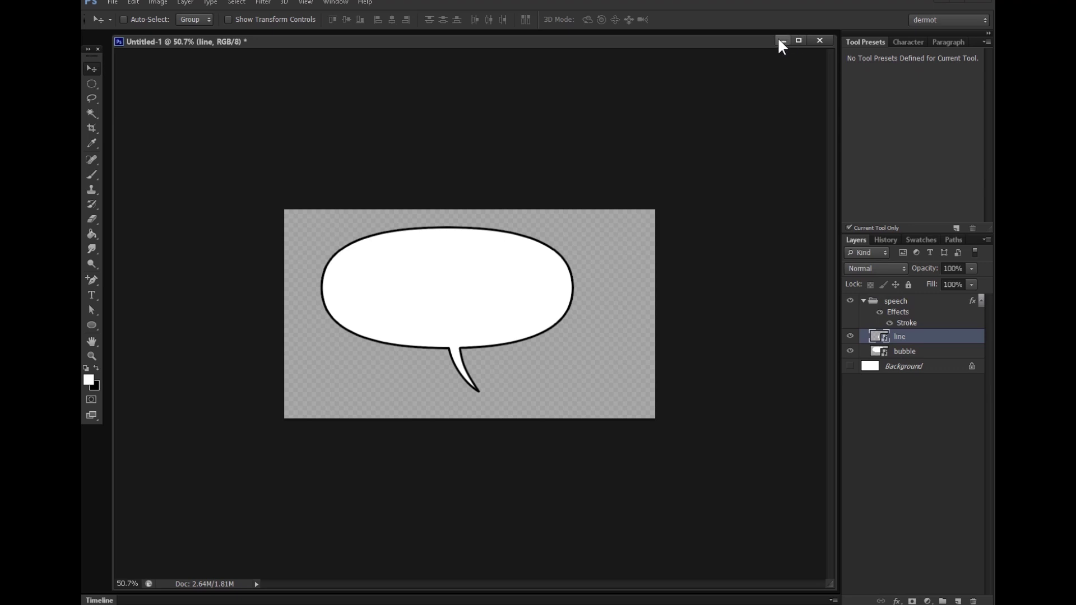
key(ctrl+Tab)
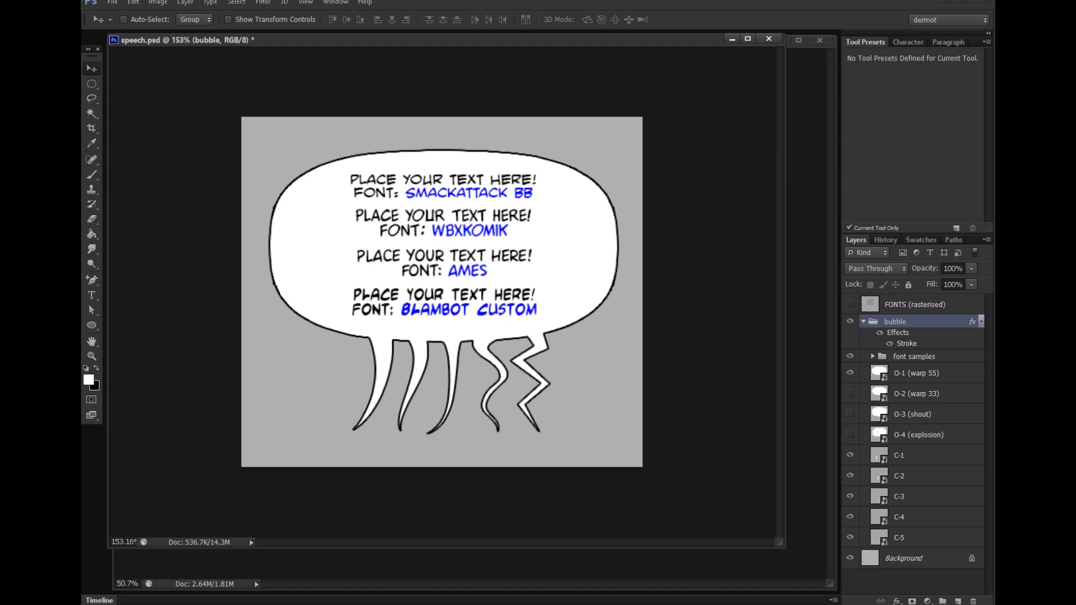
click(865, 322)
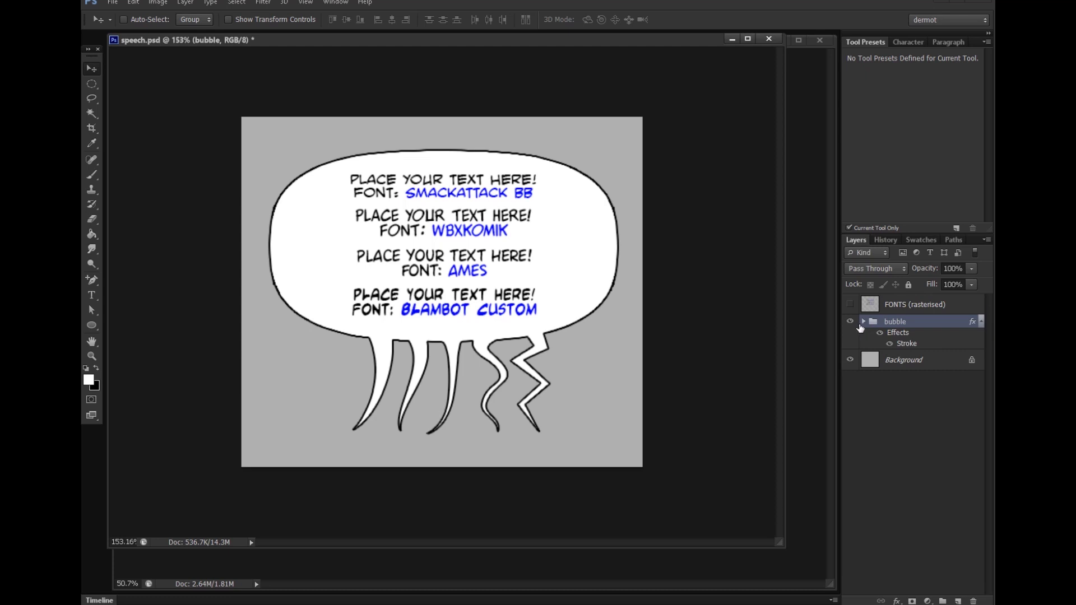
drag(781, 543, 806, 553)
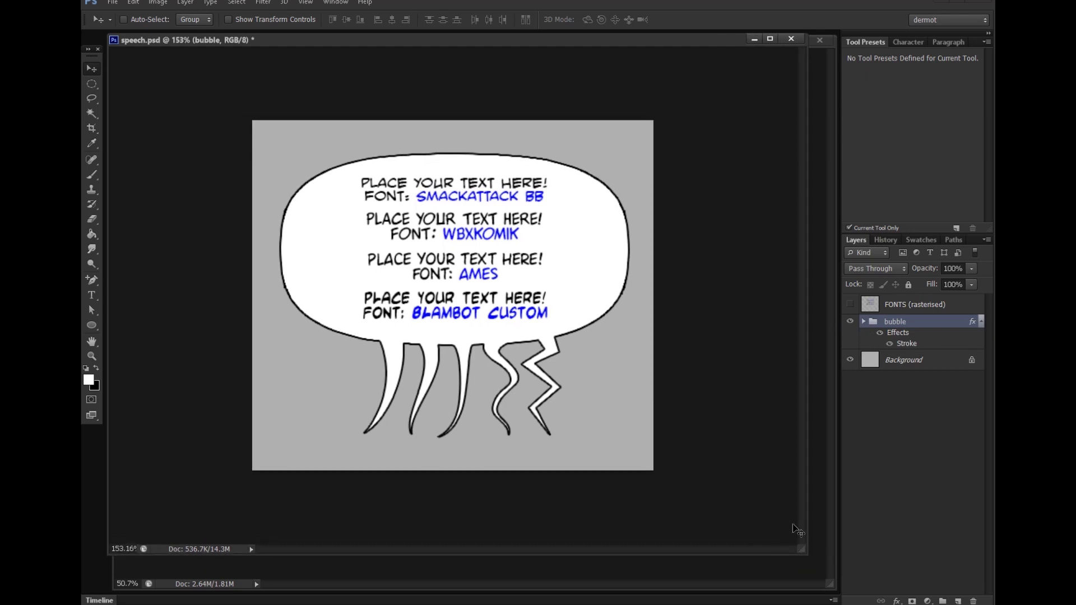
scroll(593, 240, up, 6)
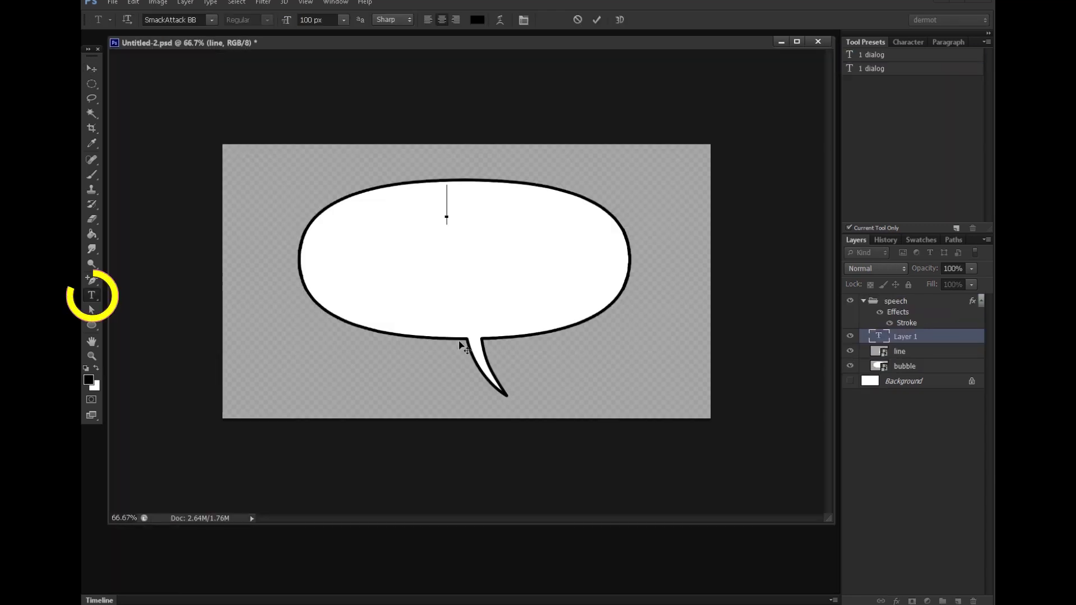
Add three centred lines in the Untitled-2.psd bubble in SmackAttack BB at 100 px: "THIS LOOKS", "SO MUCH BETTER", "THAN THE FIRST.".
text(THIS LOOKS)
key(Return)
text(SO MUCH BETTER)
key(Return)
text(THAN THE FIRST.)
drag(460, 346, 476, 372)
Scale the text layer down to about 81 px and position it centrally inside the bubble.
click(91, 68)
key(ctrl+t)
drag(626, 318, 596, 307)
key(shift+Up)
key(shift+Up)
key(Return)
Kern the letter pairs and word gaps along the second text line, SO MUCH BETTER.
key(z)
mouse_move(488, 268)
mouse_down()
mouse_move(532, 258)
mouse_move(499, 259)
mouse_up()
click(91, 295)
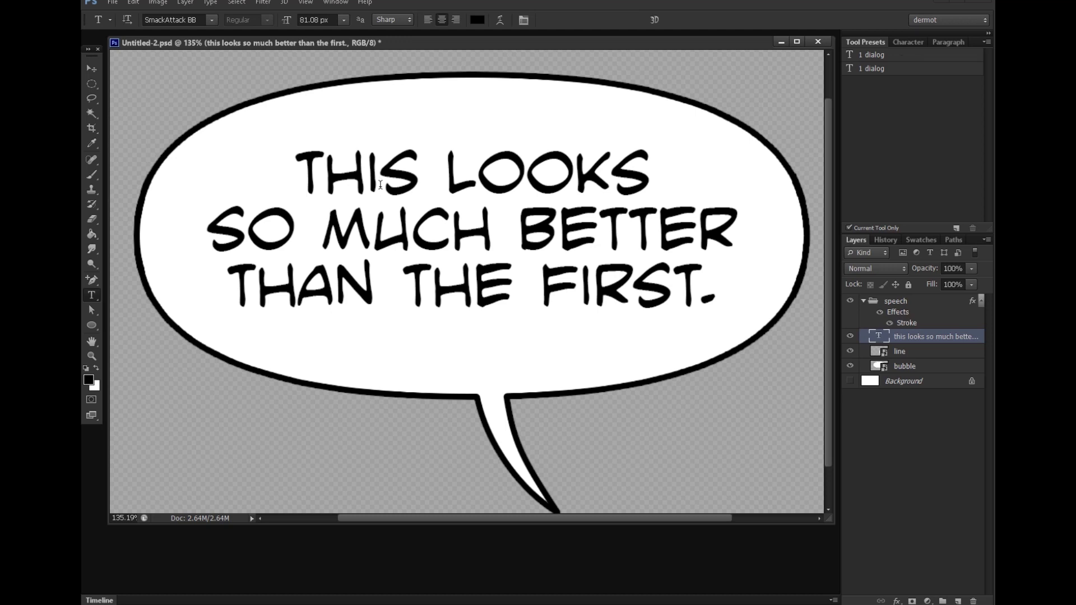
click(325, 232)
key(alt+Left)
key(alt+Left)
key(Right)
key(alt+Left)
key(Right)
key(Right)
key(Right)
key(Right)
key(alt+Left)
key(alt+Left)
key(Right)
key(alt+Right)
key(alt+Right)
key(alt+Right)
key(Right)
key(Right)
key(alt+Right)
Kern the letter pairs in the third text line, including those around the word FIRST.
key(Down)
key(alt+Right)
key(alt+Right)
key(alt+Right)
key(Left)
key(alt+Left)
key(Left)
click(595, 289)
key(alt+Right)
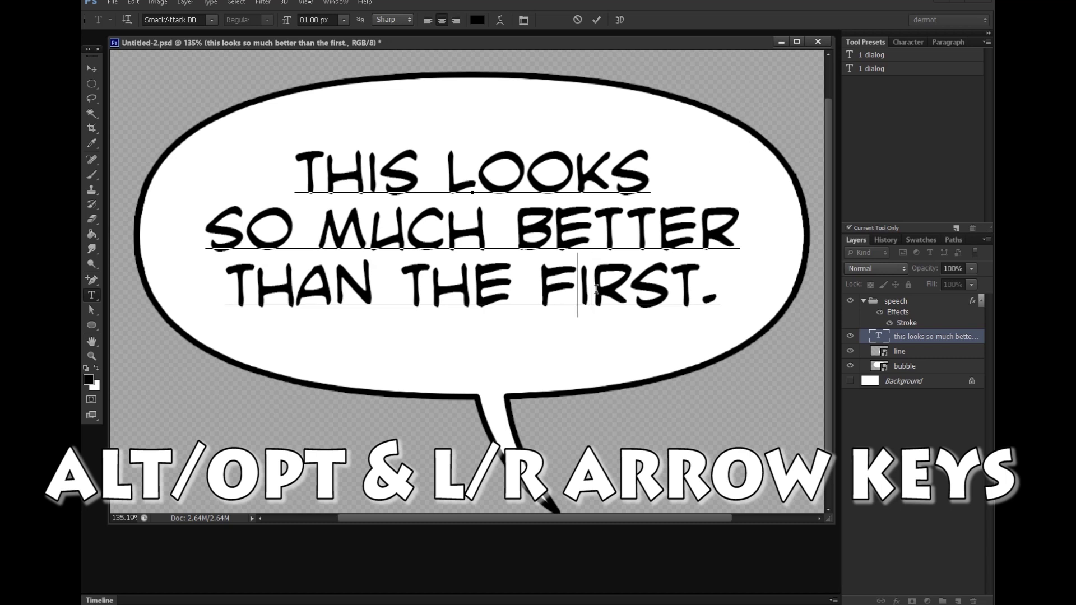
key(Left)
key(Left)
key(Left)
key(alt+Left)
key(alt+Left)
Tighten the gap before the word MUCH in the second text line.
key(Up)
key(Left)
key(Left)
key(Left)
key(Left)
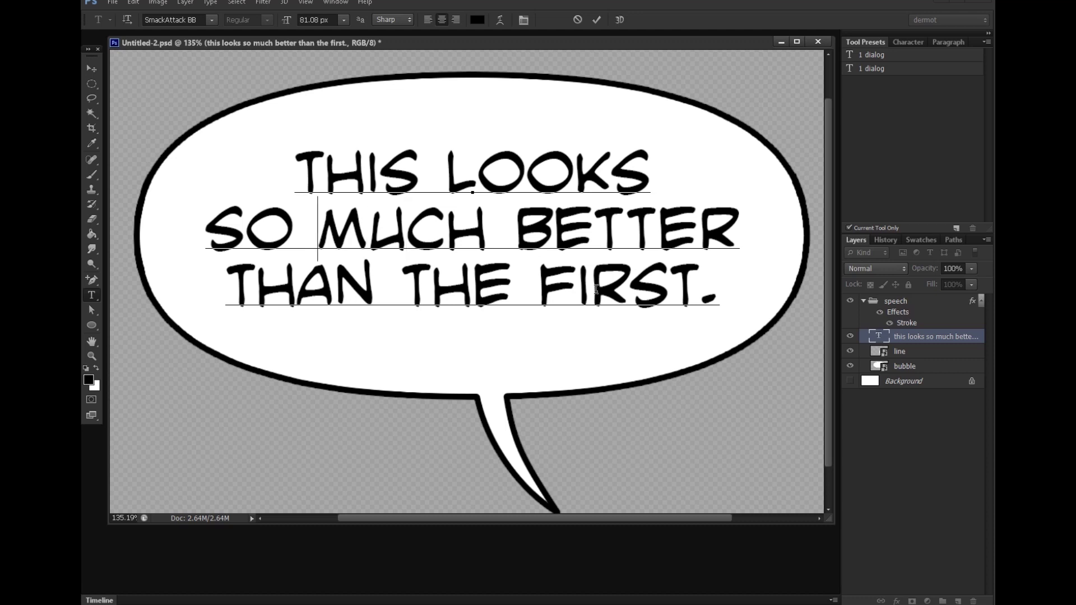
key(alt+Left)
key(alt+Left)
Widen the spacing between H and A in THAN and tighten the word gaps around THE in the third line.
key(Down)
key(Left)
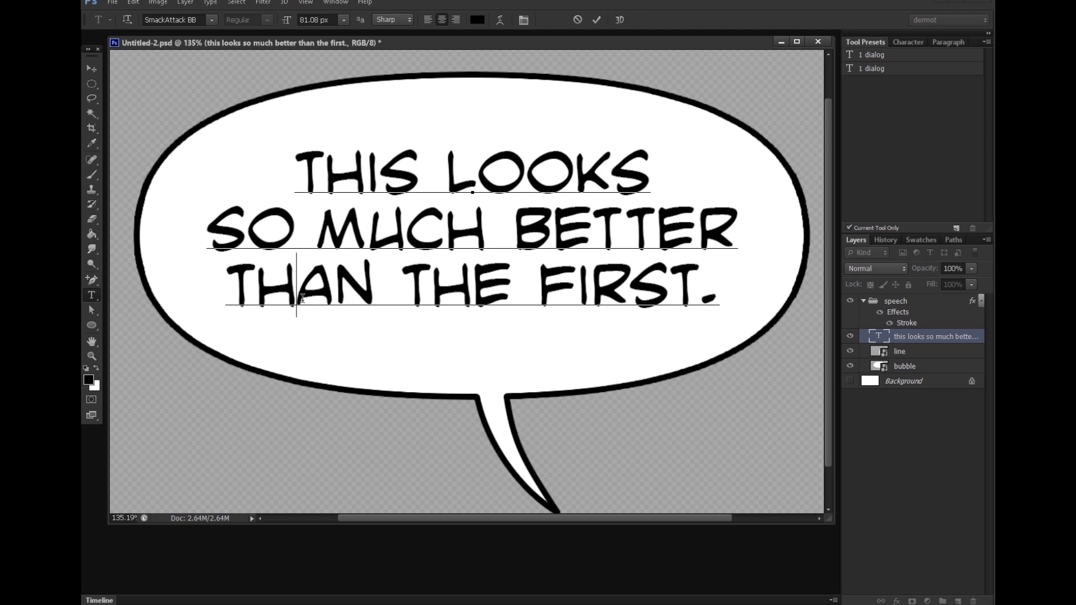
key(alt+Right)
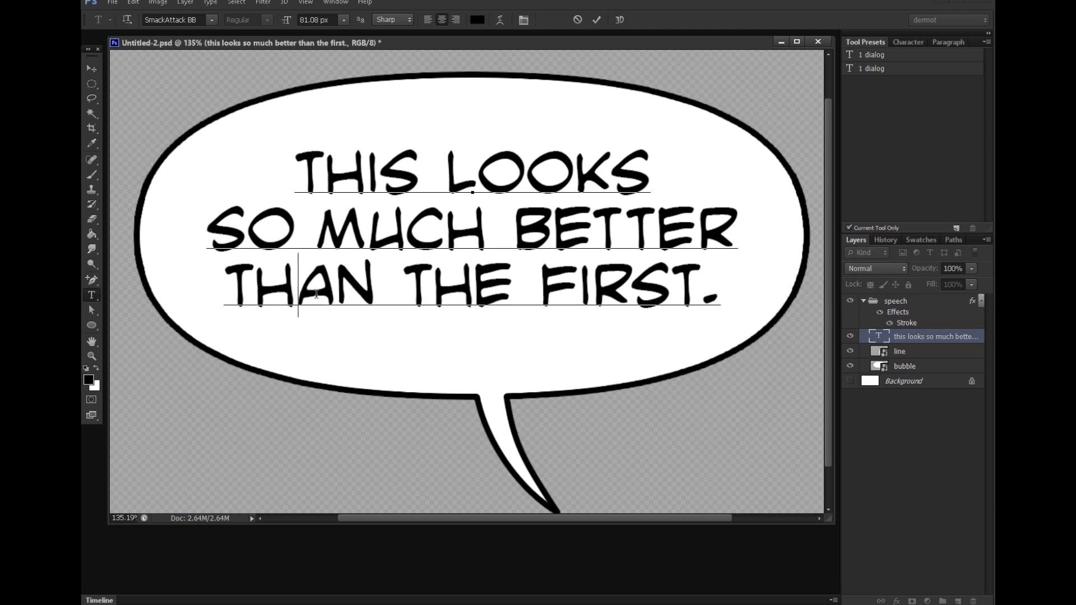
click(396, 304)
key(alt+Left)
key(alt+Left)
key(Right)
key(Right)
key(Right)
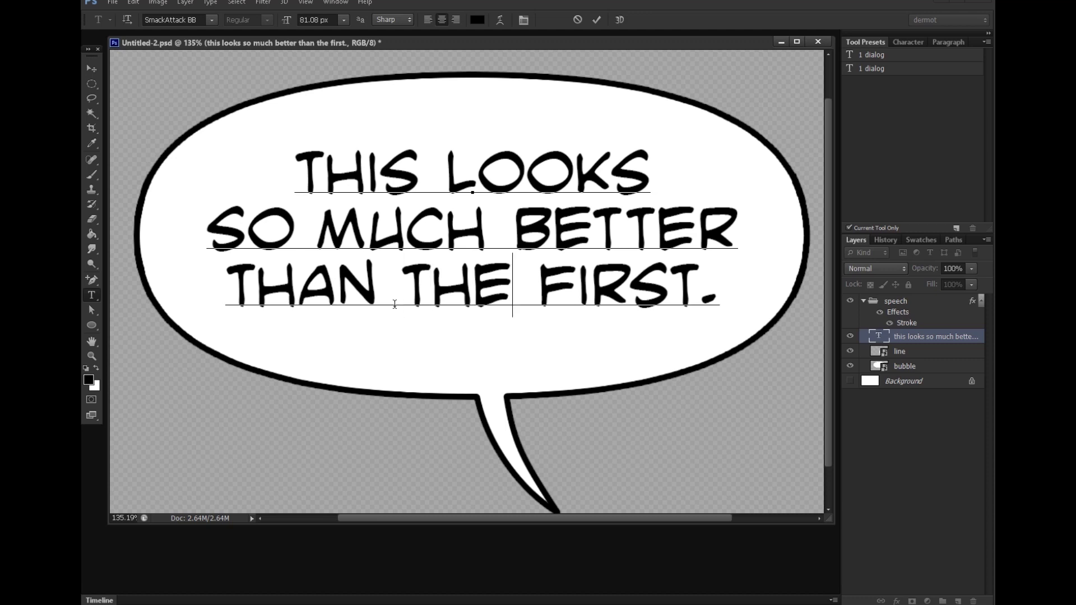
key(Left)
key(Left)
key(Left)
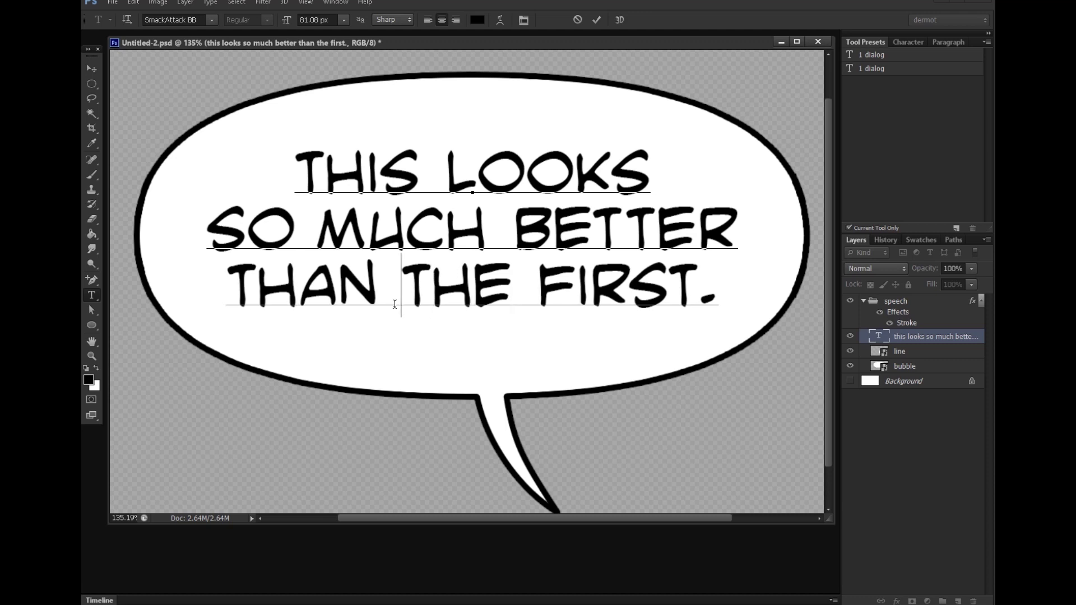
key(alt+Left)
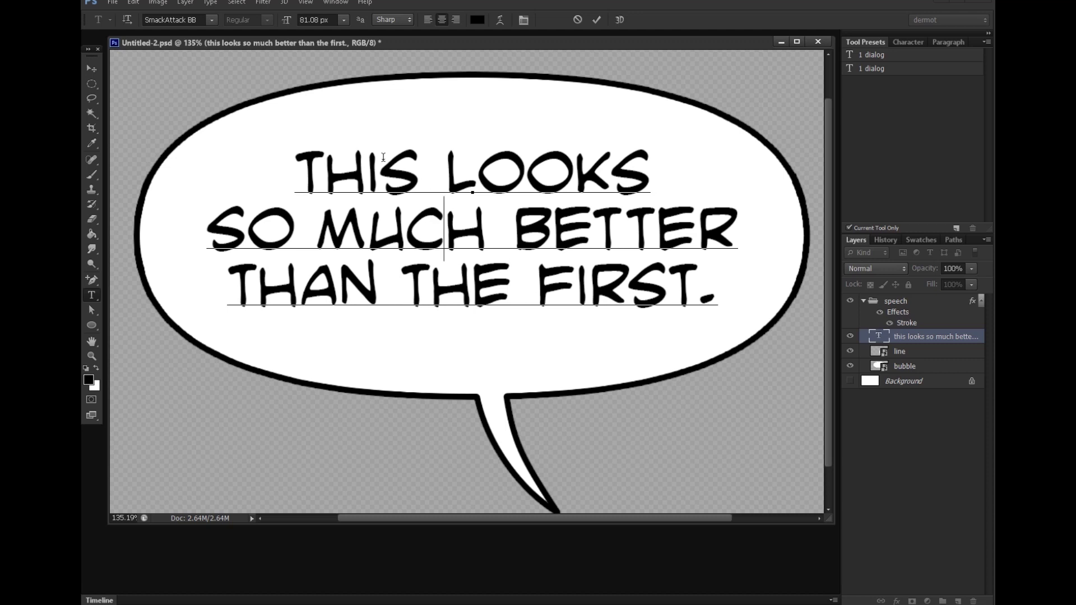
Finish the text edit, then collapse the speech group and select it.
click(92, 69)
scroll(658, 322, down, 5)
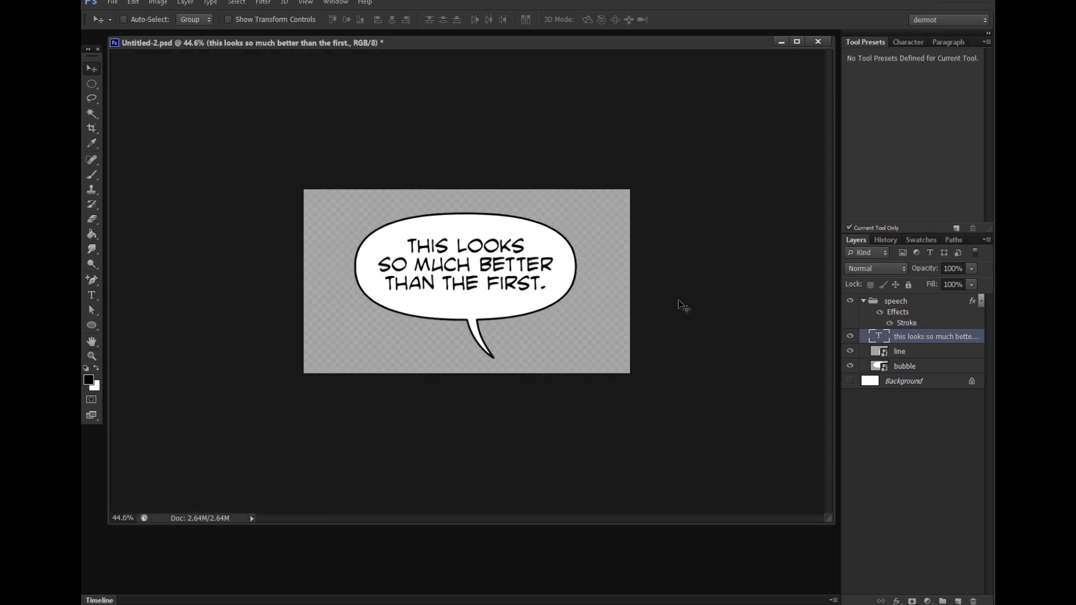
click(864, 301)
click(907, 301)
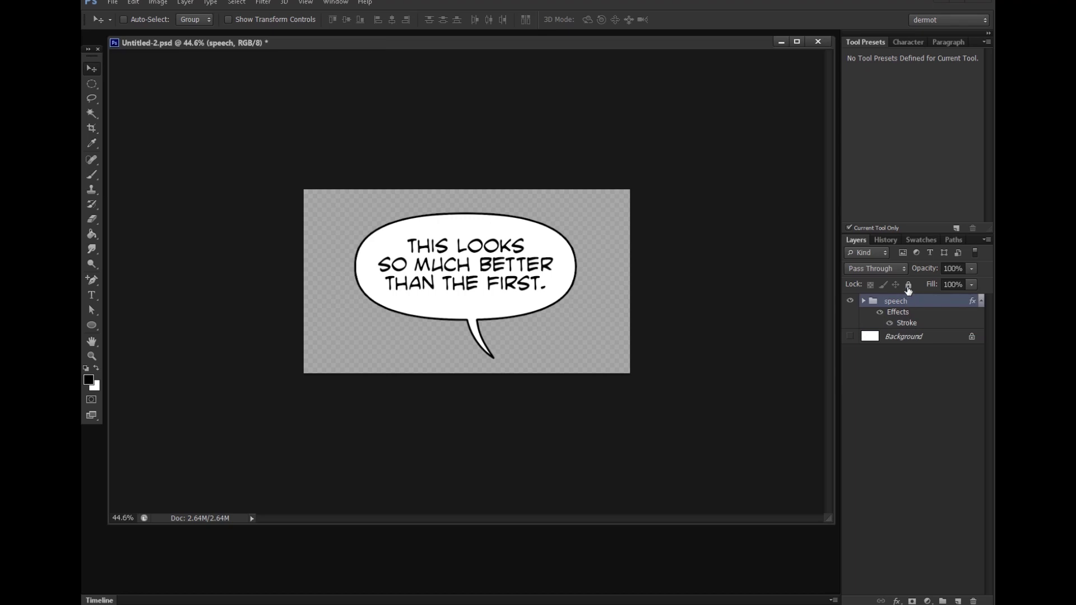
Nudge the speech group and scale it down to about 39% of its size.
mouse_move(557, 303)
mouse_down()
mouse_move(591, 325)
mouse_move(570, 303)
mouse_move(548, 309)
mouse_up()
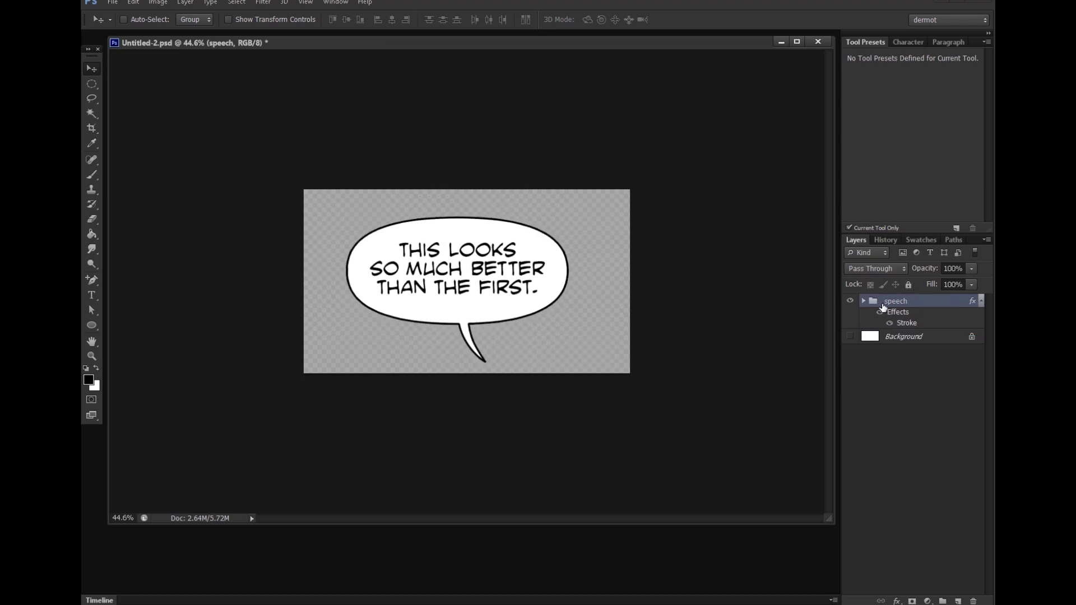
key(ctrl+t)
drag(568, 361, 447, 248)
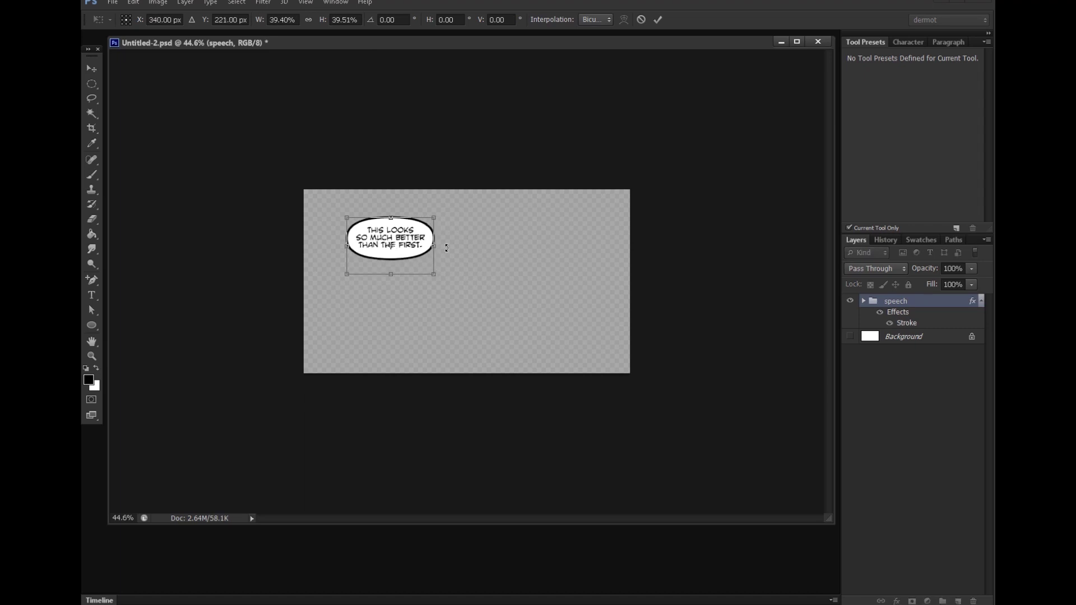
key(Return)
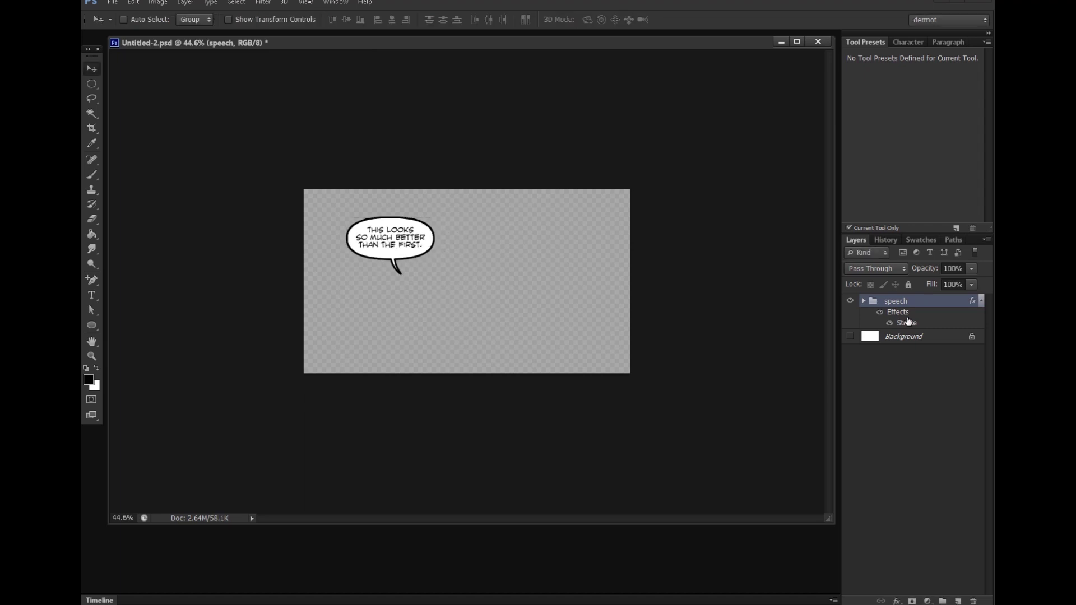
Enlarge the speech group, reposition the bubble on the canvas and turn the group's effects back on.
scroll(443, 204, up, 4)
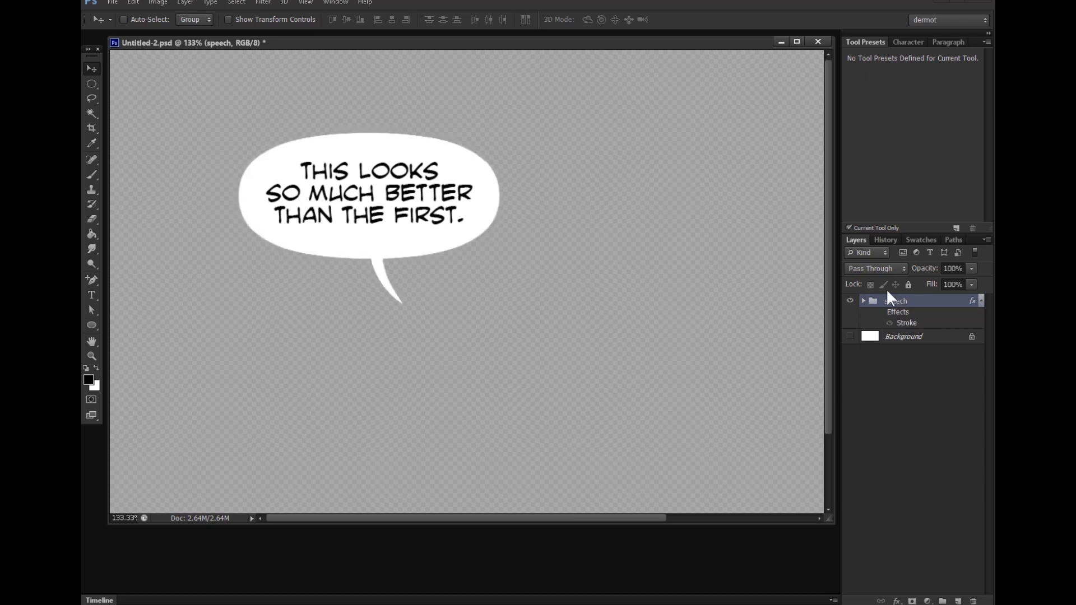
key(ctrl+t)
drag(499, 301, 573, 386)
drag(526, 283, 444, 254)
click(93, 67)
click(519, 232)
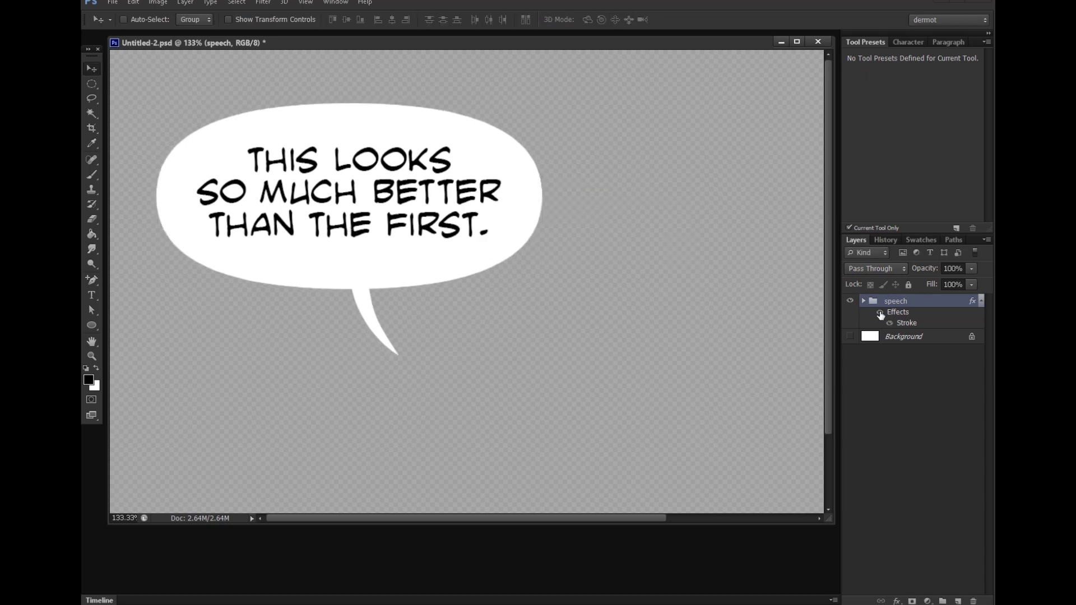
click(880, 312)
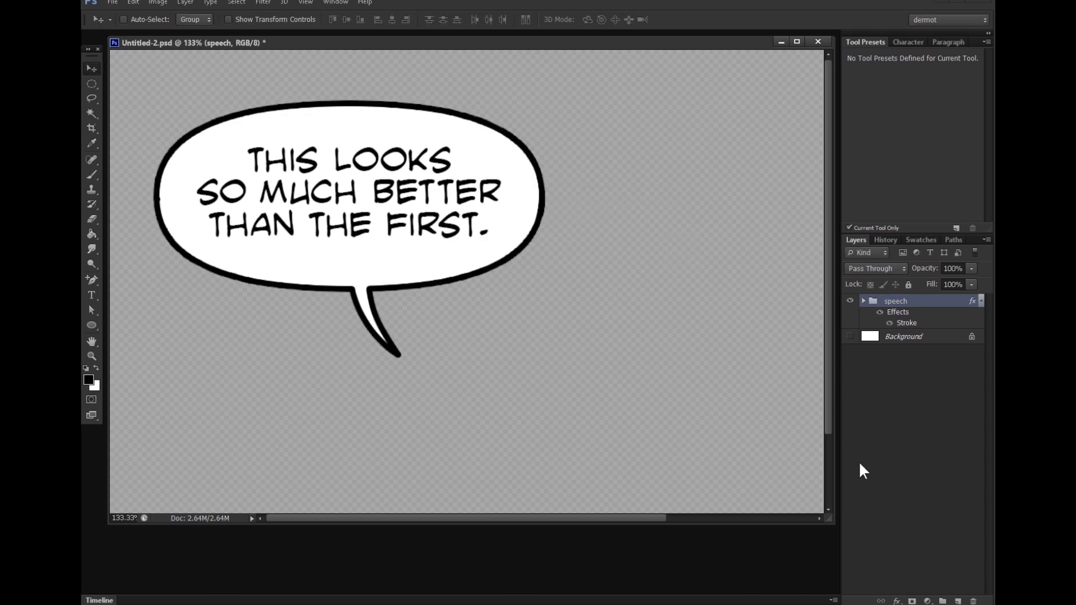
Slightly reduce the size of the speech group's Stroke effect and reposition the bubble on the canvas.
double_click(906, 323)
drag(705, 135, 702, 139)
click(867, 115)
drag(665, 266, 608, 302)
key(v)
key(ctrl+space)
drag(383, 239, 431, 233)
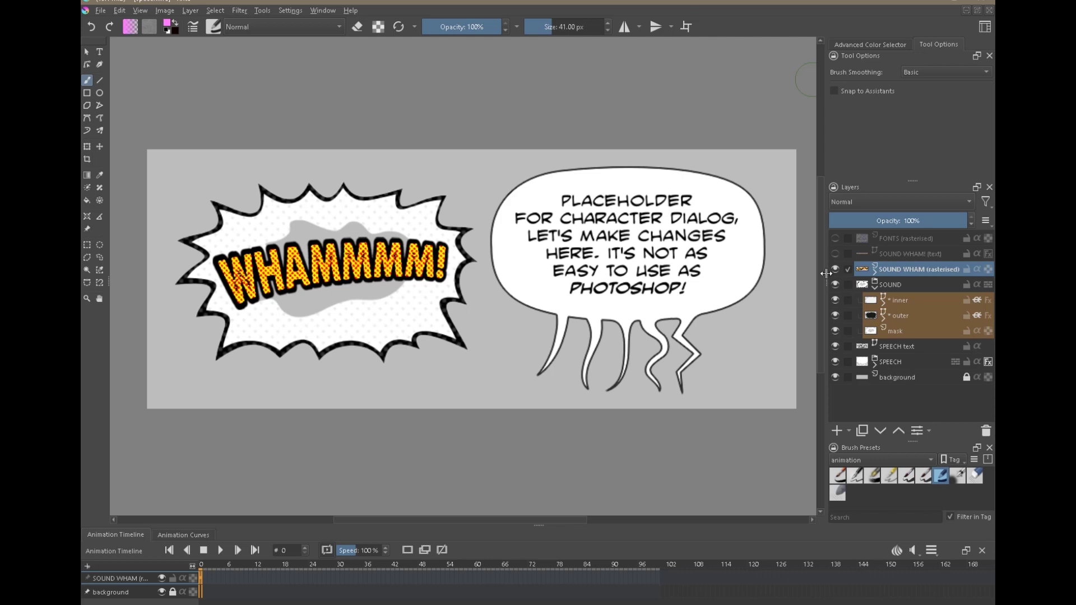
Switch to the Krita document, collapse the SOUND group and leave only the O bubble shape in the SPEECH group visible.
click(873, 284)
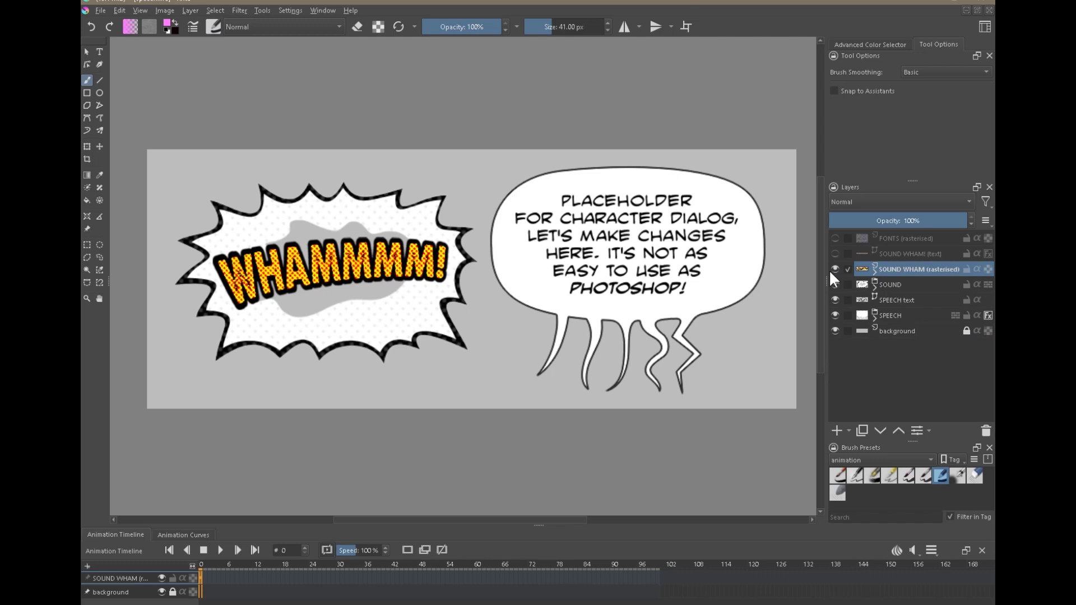
drag(830, 271, 837, 332)
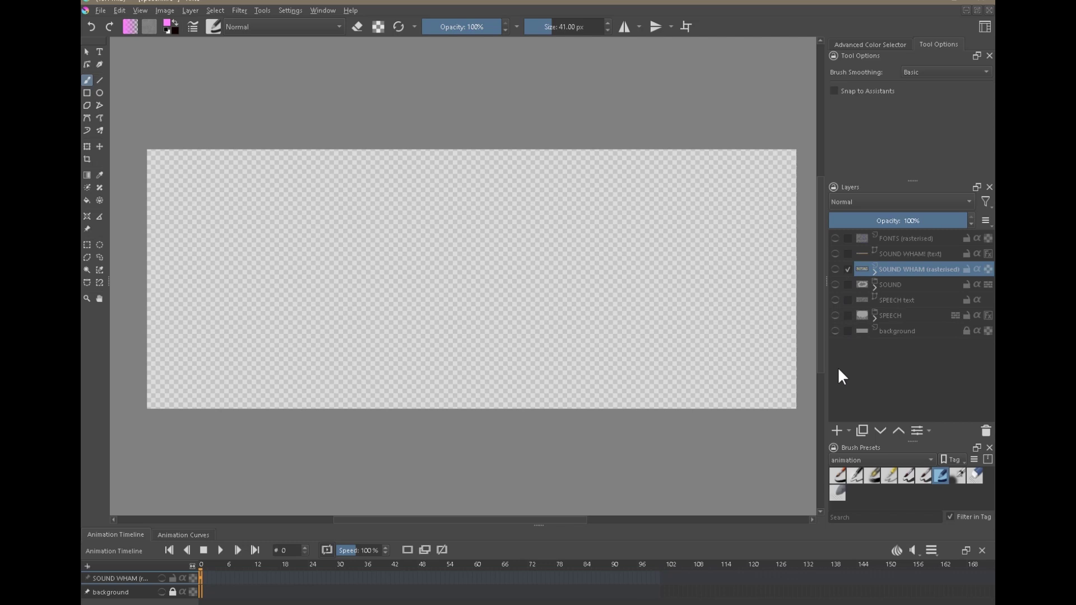
click(836, 315)
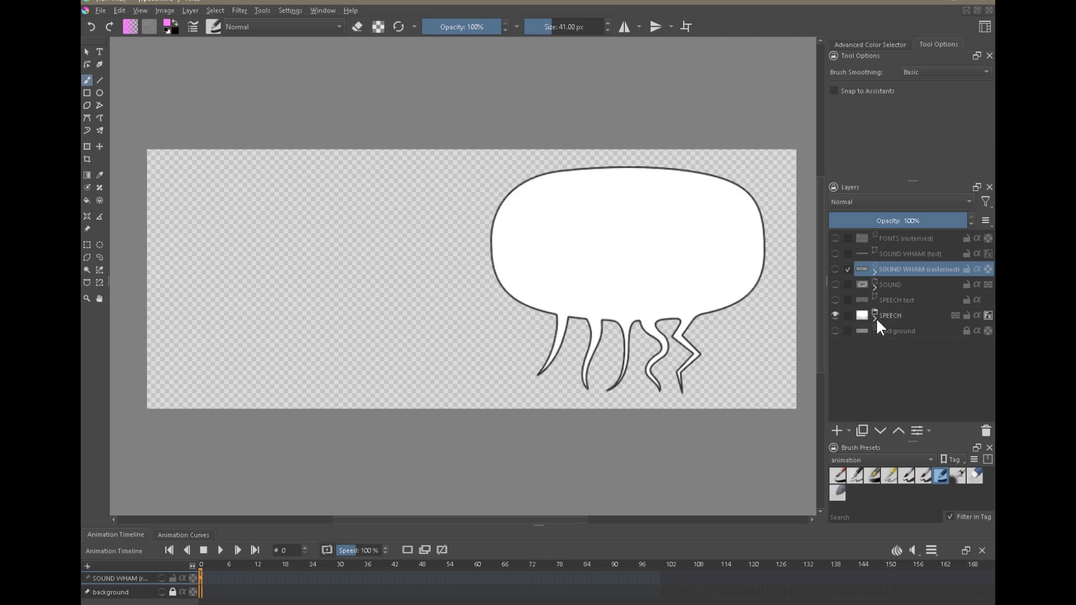
click(875, 319)
drag(833, 329, 835, 407)
click(835, 330)
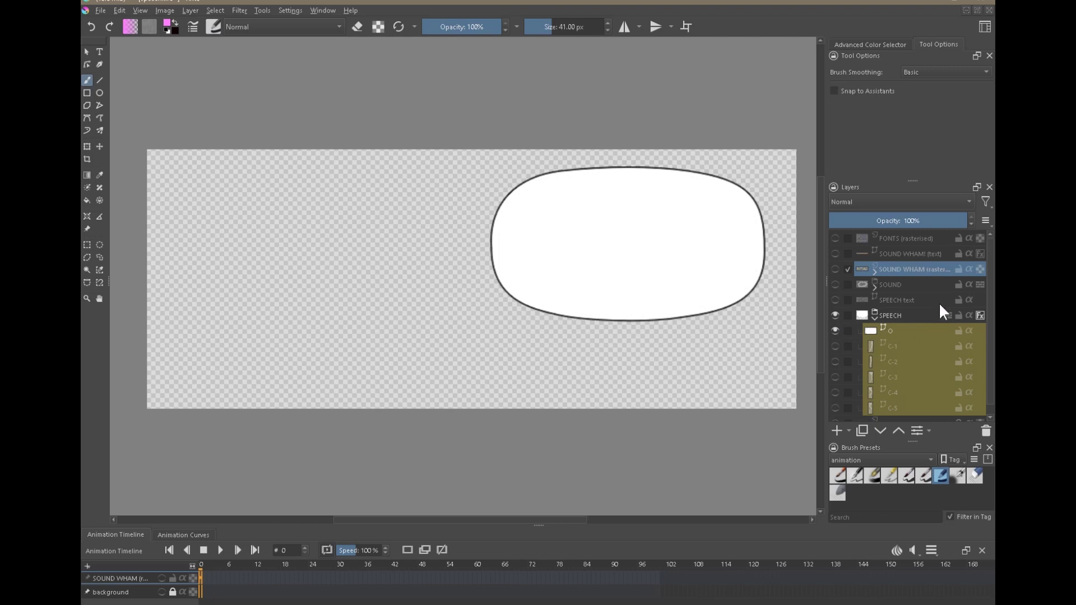
Turn off the layer style of the SPEECH group.
click(901, 315)
click(980, 315)
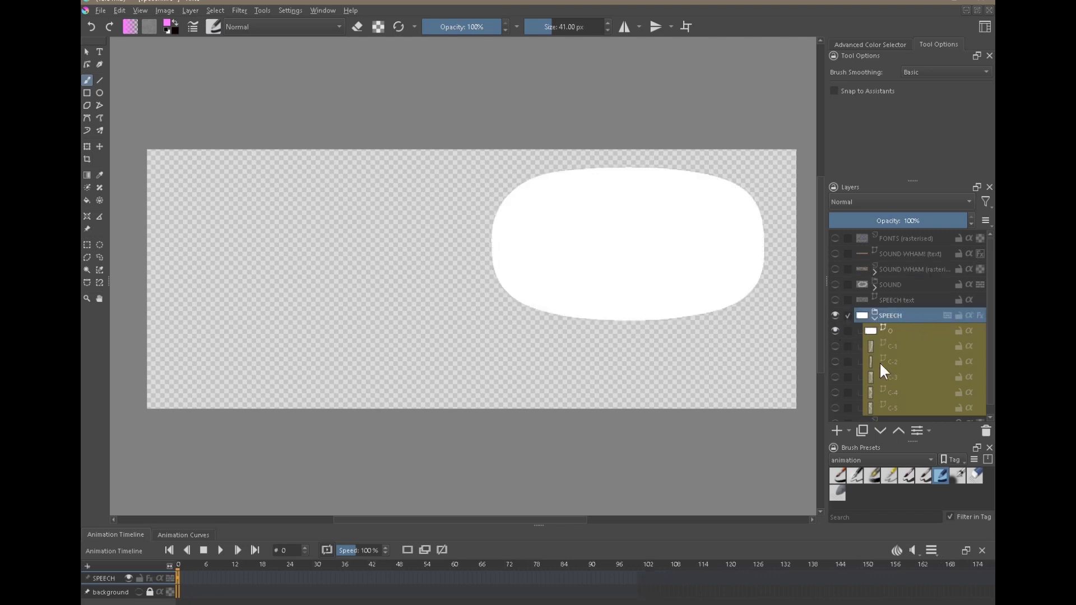
scroll(557, 276, up, 3)
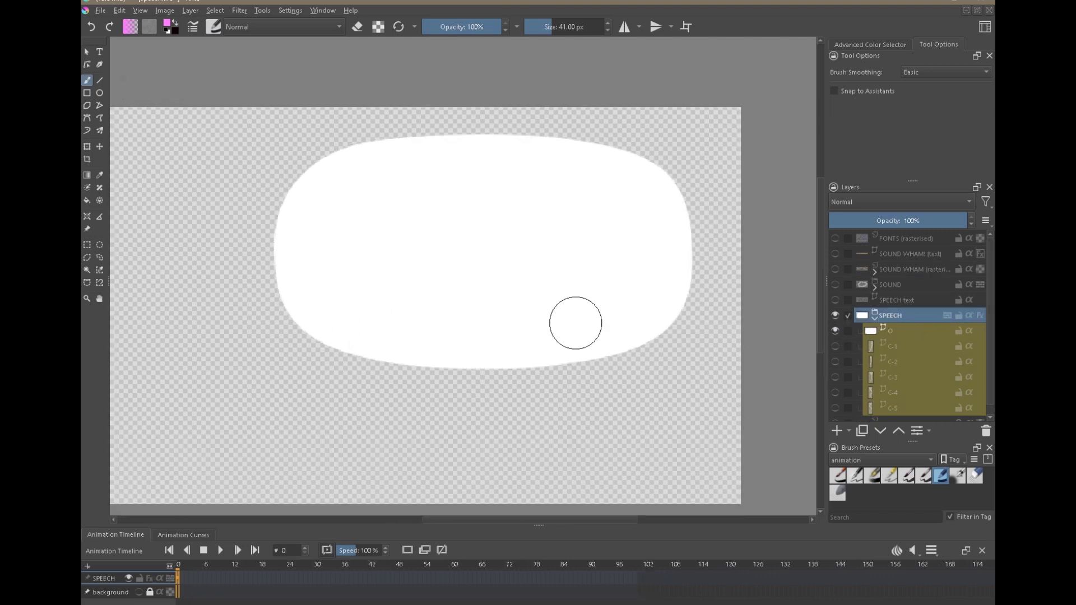
Reshape the bubble on layer O with the Edit Shapes tool, pulling its right node outward and adjusting its lower-right node.
click(89, 66)
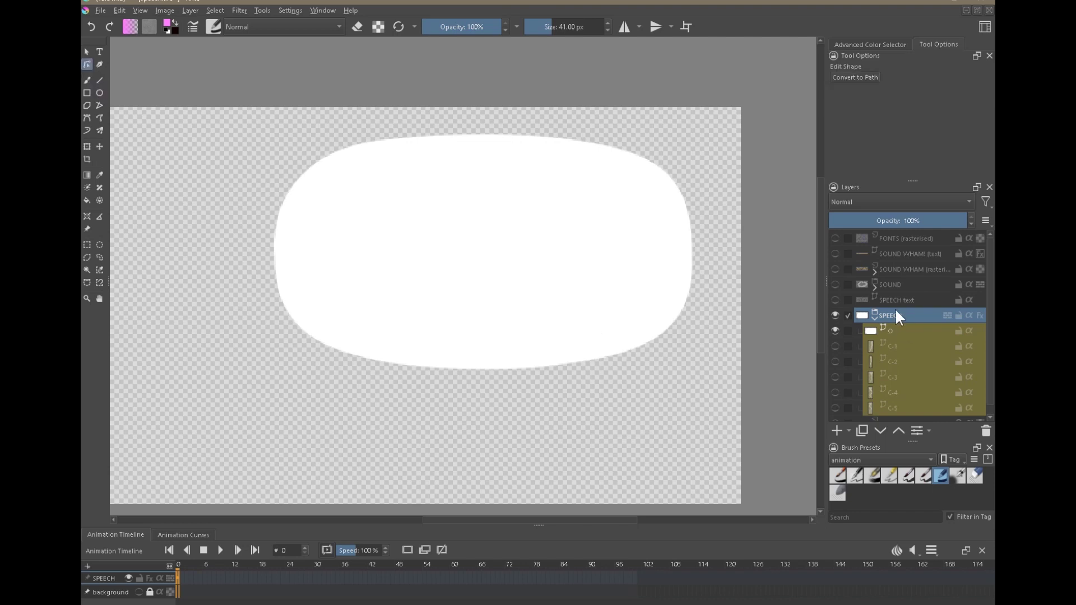
click(899, 331)
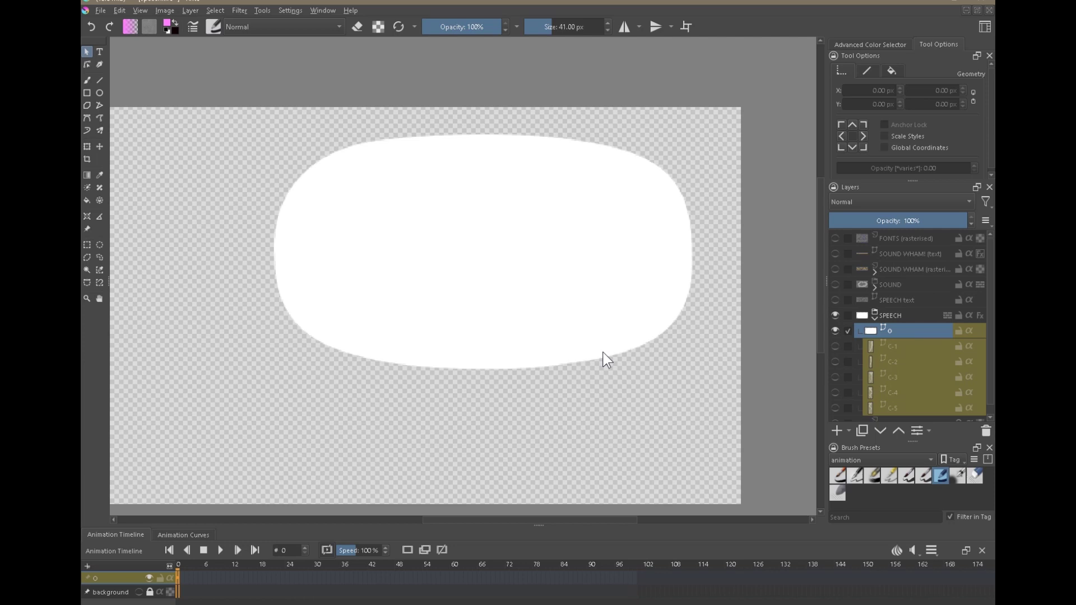
click(88, 65)
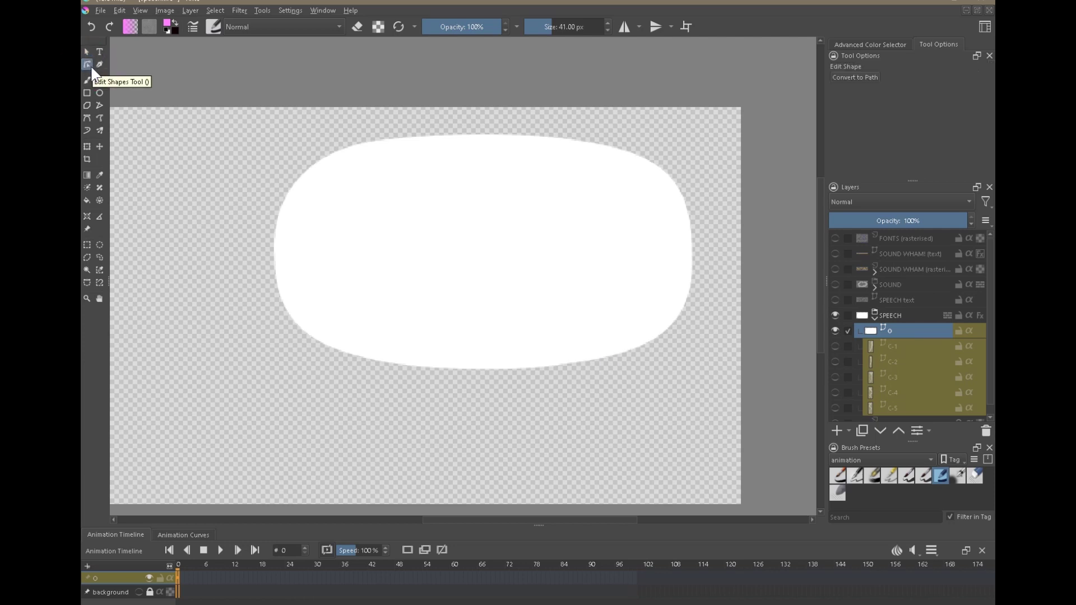
click(631, 354)
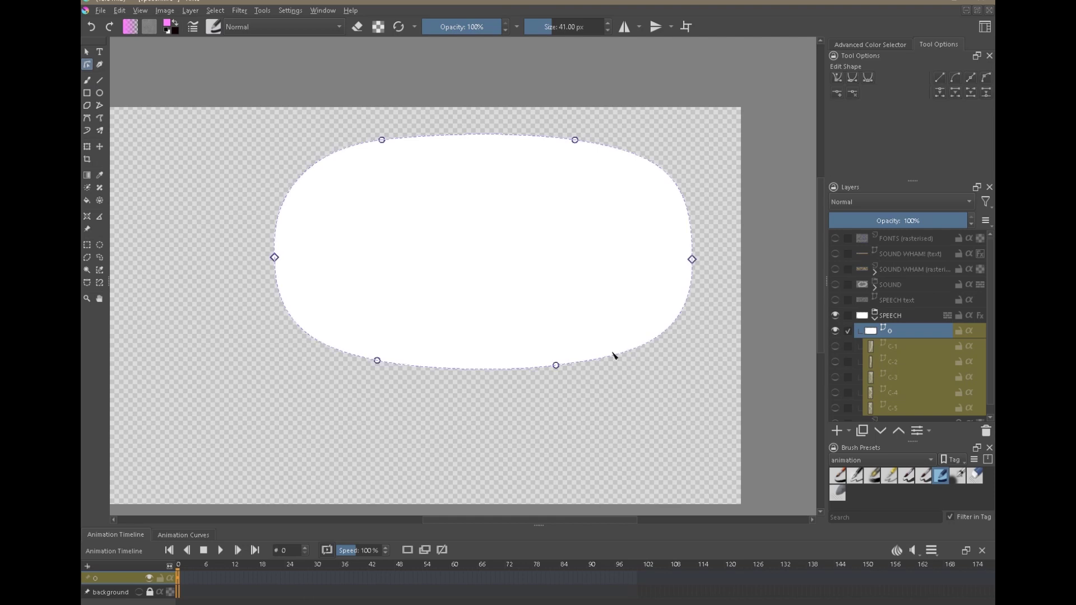
mouse_move(693, 259)
mouse_down()
mouse_move(691, 294)
mouse_move(506, 231)
mouse_move(691, 277)
mouse_move(633, 251)
mouse_move(702, 257)
mouse_up()
drag(556, 367, 553, 365)
drag(617, 357, 617, 360)
mouse_move(553, 366)
mouse_down()
mouse_move(615, 358)
mouse_move(560, 368)
mouse_up()
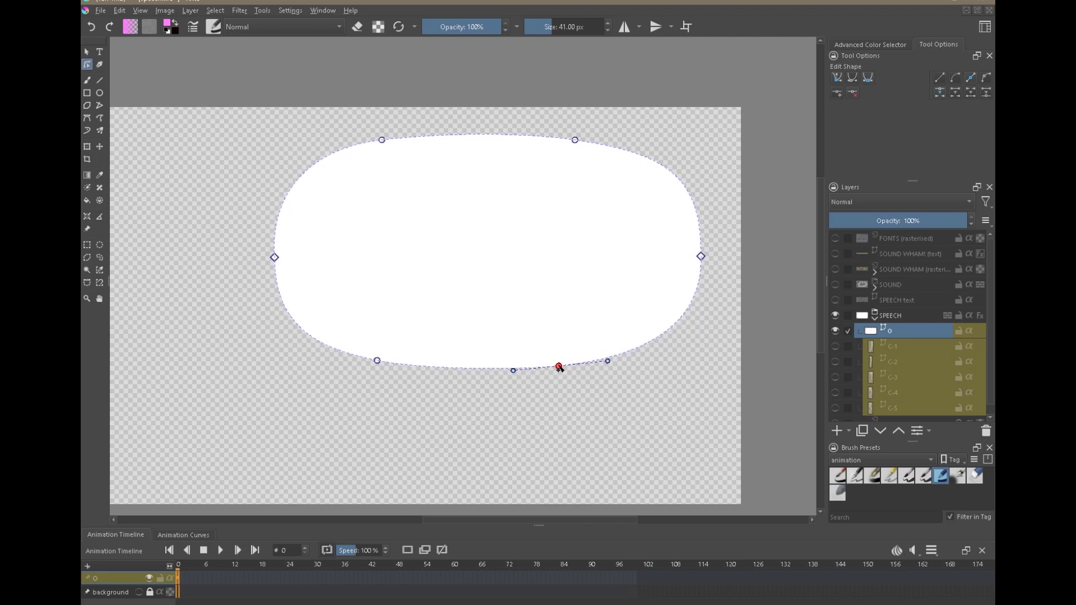
Show the C-1 tail and pull its tip node to the right so that the tail bends the other way.
click(890, 316)
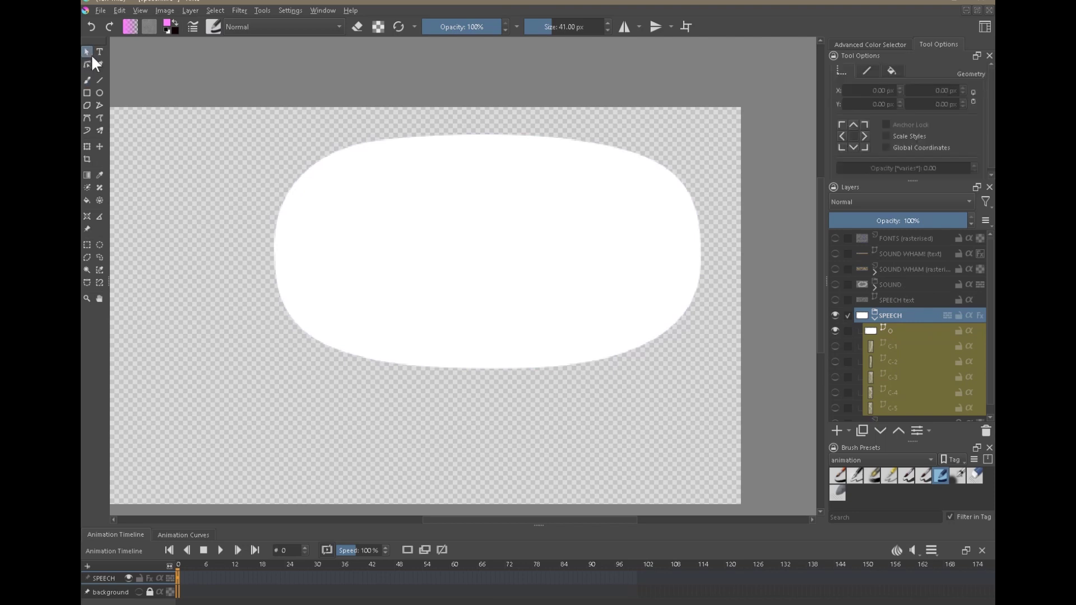
scroll(958, 335, down, 1)
click(835, 336)
click(875, 336)
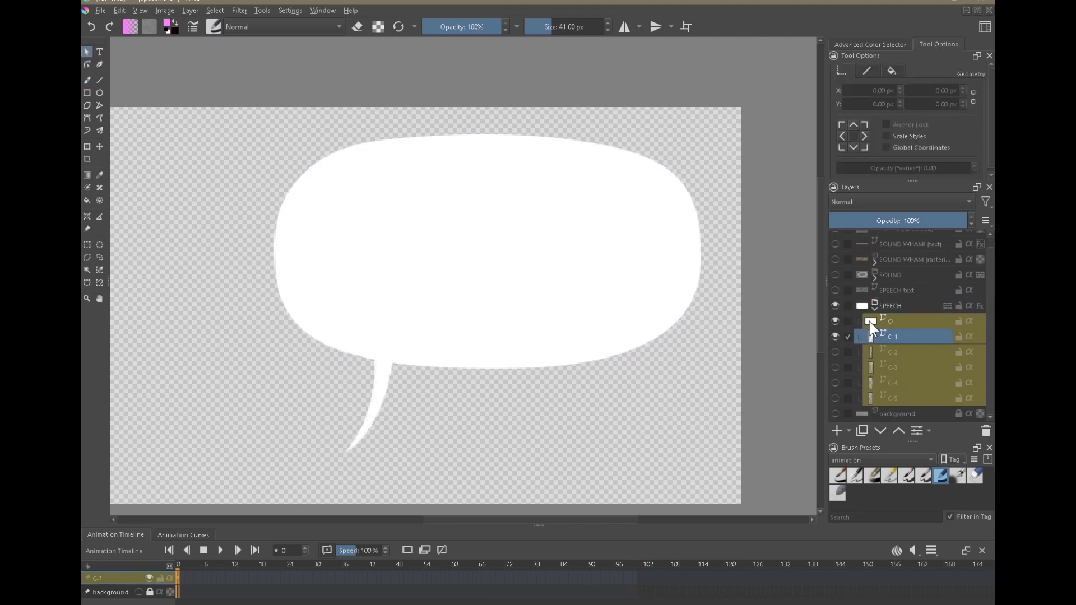
click(381, 387)
double_click(364, 443)
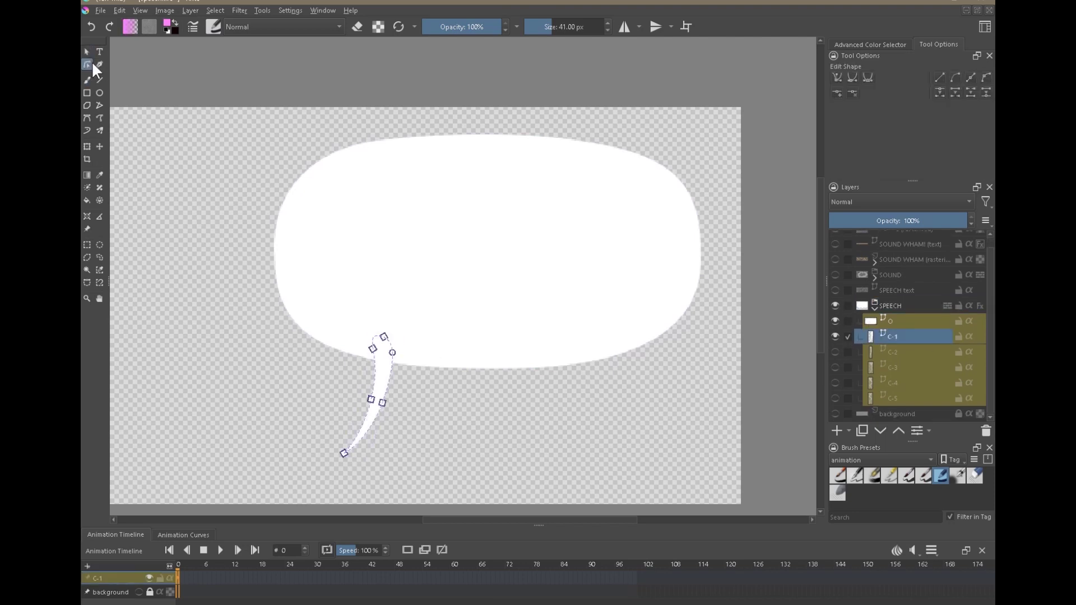
drag(343, 453, 385, 460)
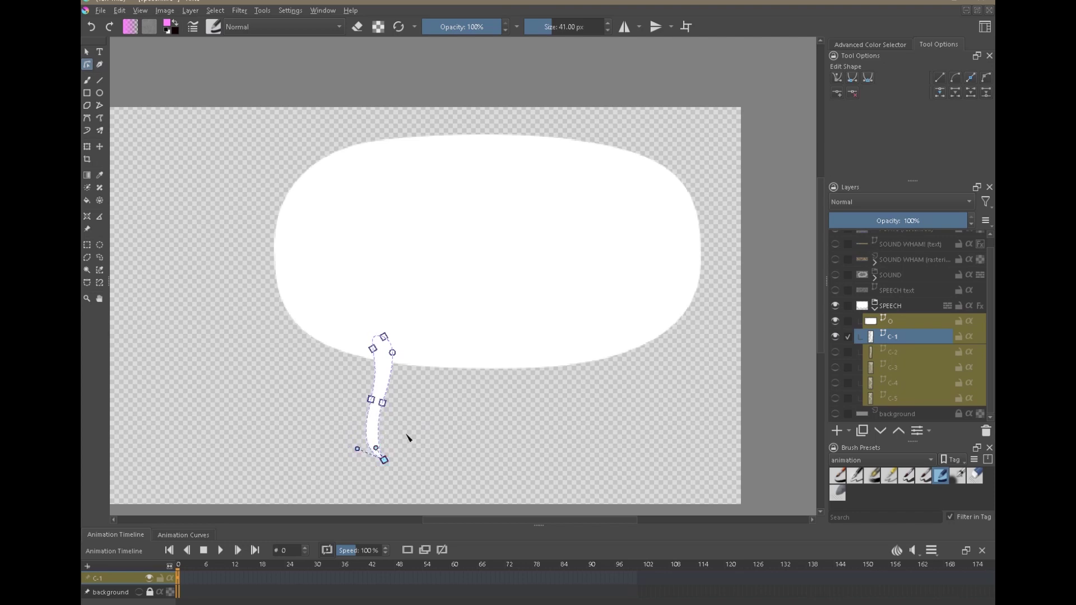
Show the C-2 tail instead of C-1, move its tip node to the left and adjust its middle curve node.
click(901, 350)
click(835, 352)
click(835, 336)
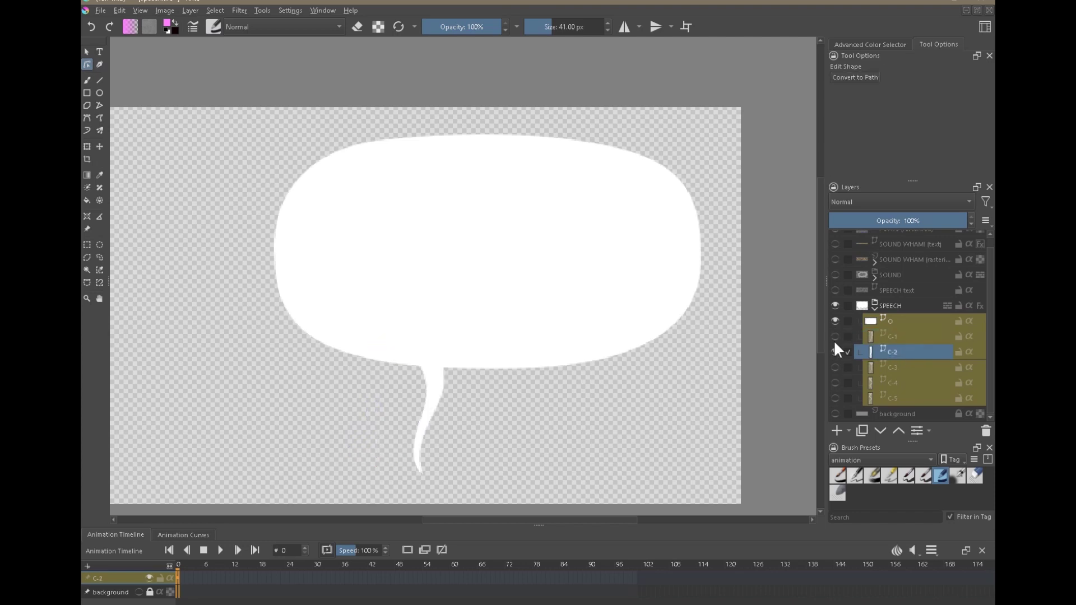
click(440, 408)
mouse_move(433, 416)
mouse_down()
mouse_move(442, 418)
mouse_move(431, 414)
mouse_up()
drag(423, 475, 406, 475)
click(430, 414)
mouse_move(430, 414)
mouse_down()
mouse_move(421, 410)
mouse_move(435, 419)
mouse_up()
Show the C-3 tail instead of C-2 and adjust its tip and curve by moving nodes.
click(898, 367)
click(835, 352)
click(836, 367)
click(481, 428)
drag(449, 478, 440, 495)
drag(602, 427, 655, 219)
drag(494, 290, 496, 264)
drag(704, 261, 699, 328)
Swap to the C-4 tail to select its tip node, and to the zigzag C-5 tail to nudge an inner corner node.
click(872, 381)
click(532, 323)
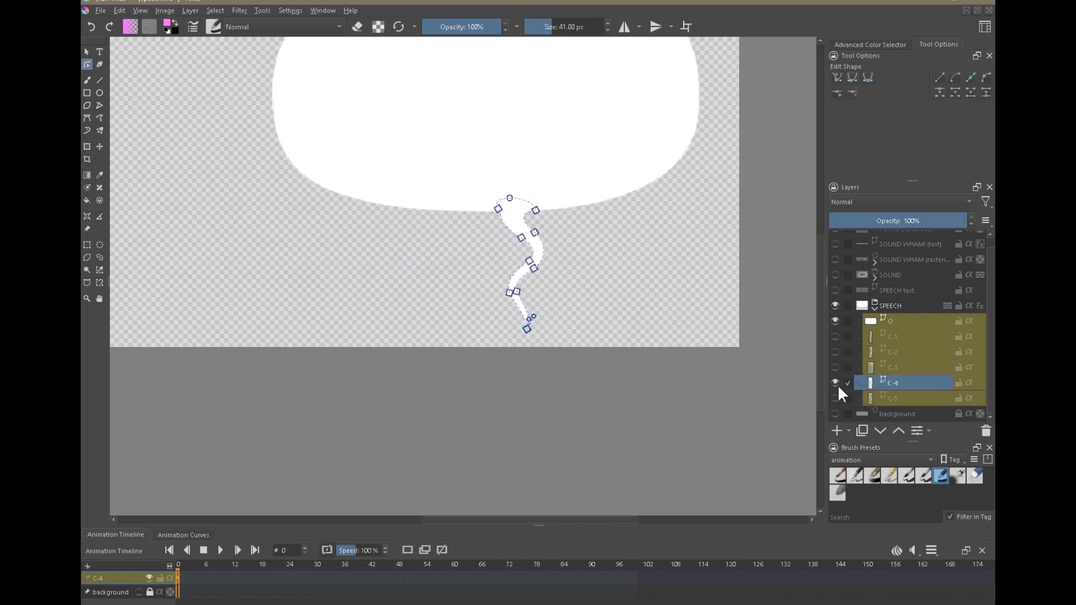
click(875, 397)
click(594, 265)
mouse_move(595, 267)
mouse_down()
mouse_move(617, 264)
mouse_move(566, 269)
mouse_move(595, 264)
mouse_up()
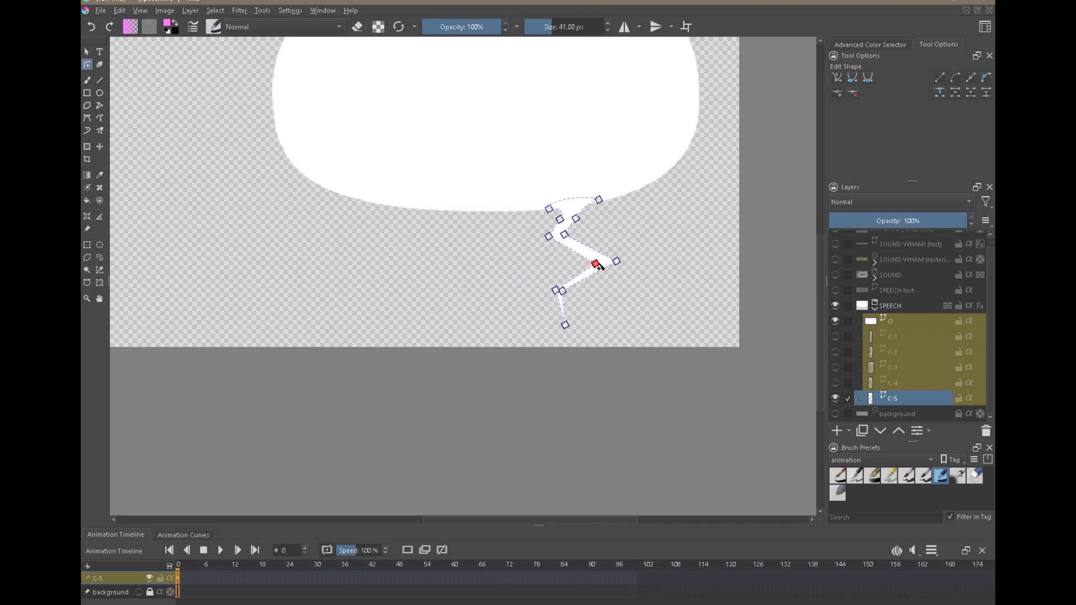
Move the whole SPEECH group left toward the middle of the canvas and turn its layer style back on.
drag(671, 264, 665, 327)
scroll(656, 329, down, 1)
click(873, 307)
scroll(658, 297, down, 1)
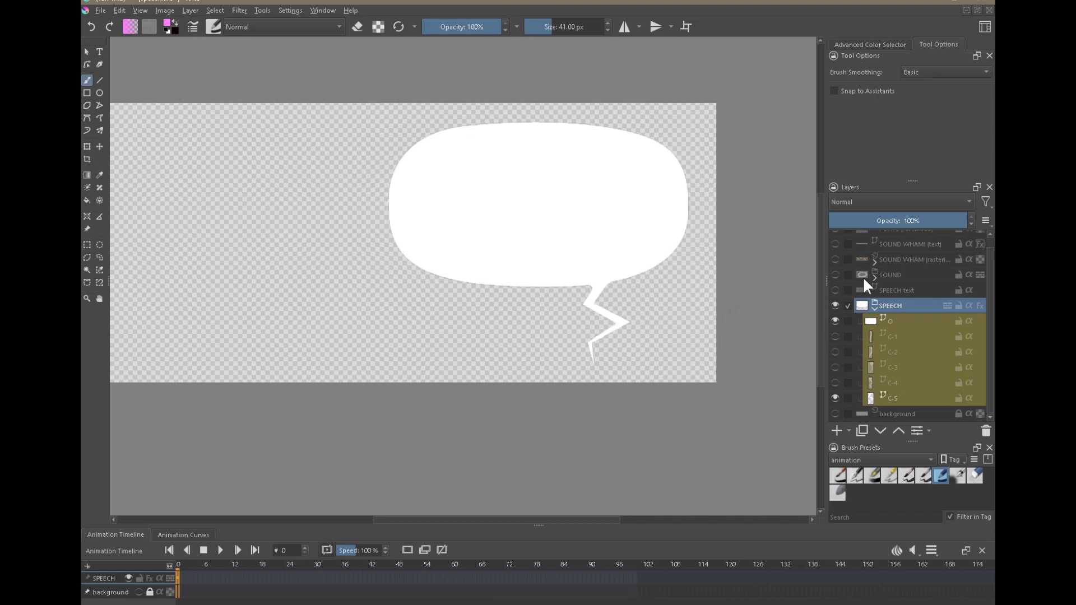
click(100, 147)
drag(633, 233, 454, 231)
click(980, 306)
Set the stroke size in the SPEECH group's layer style to 10 px.
right_click(910, 306)
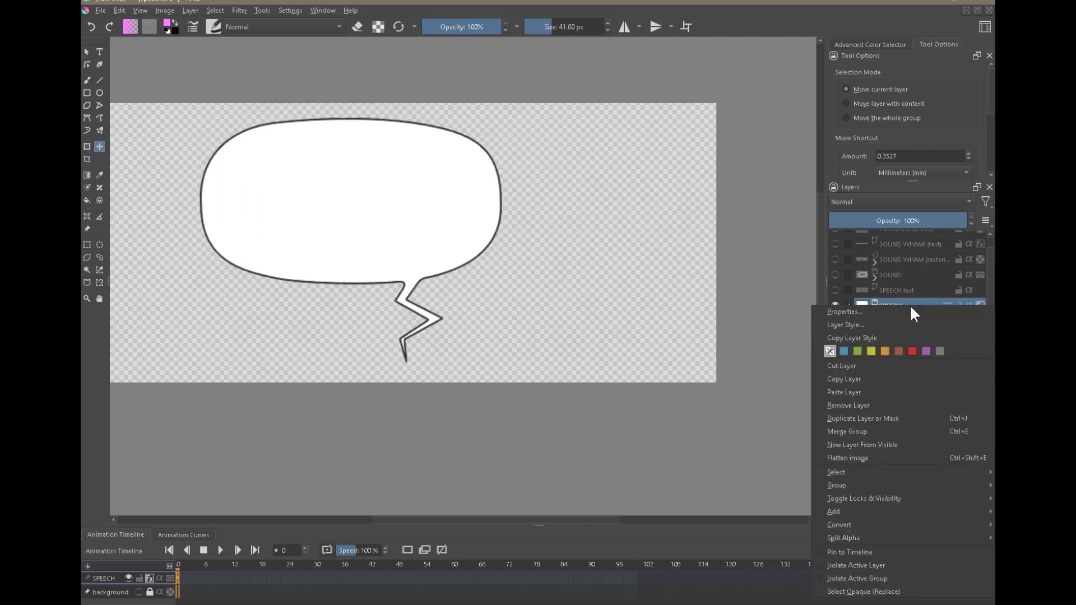
click(856, 325)
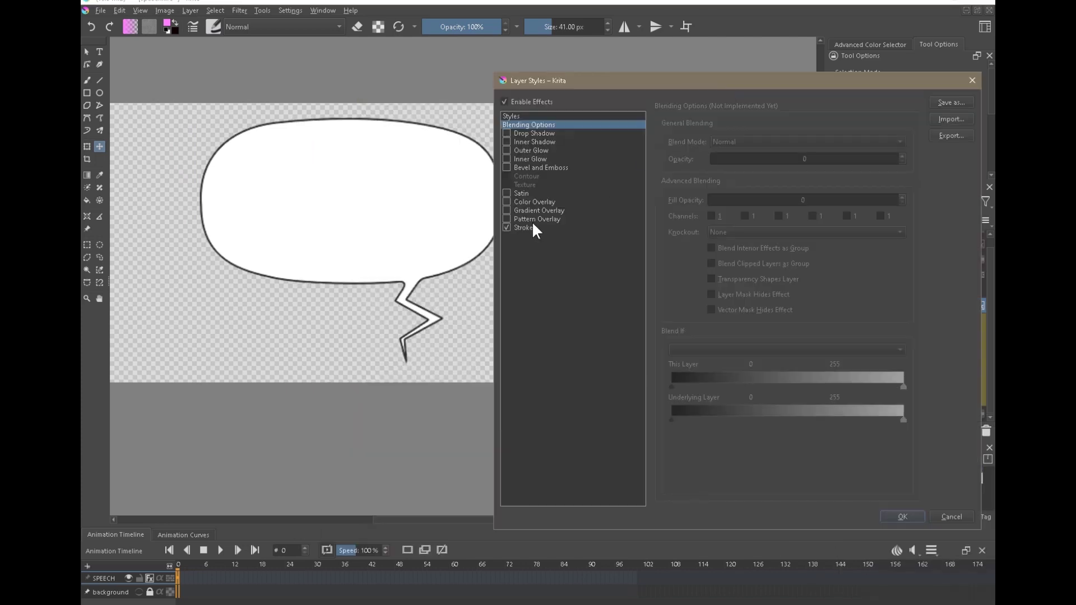
click(525, 225)
drag(731, 143, 748, 142)
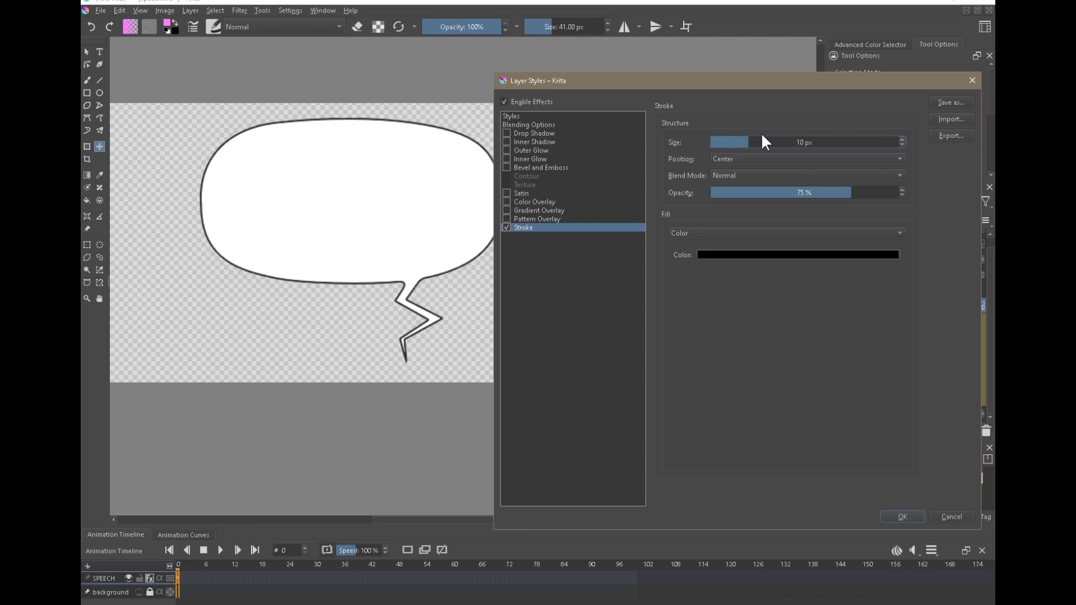
key(Return)
Set the SPEECH group's stroke size to 5 px in its layer style.
right_click(873, 305)
click(852, 316)
drag(502, 100, 727, 71)
click(549, 221)
drag(785, 136, 762, 136)
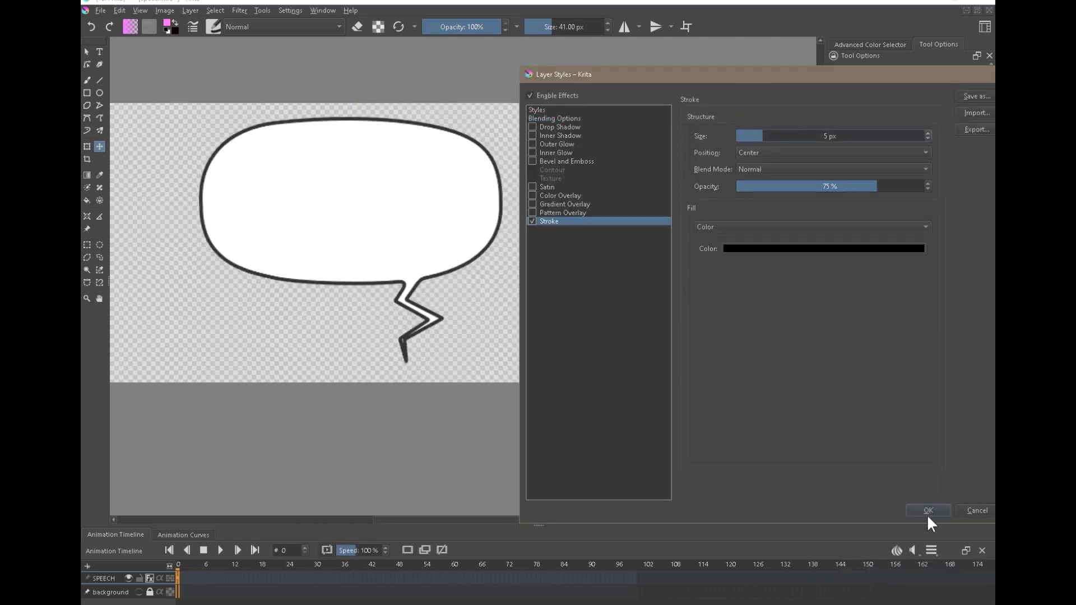
click(928, 512)
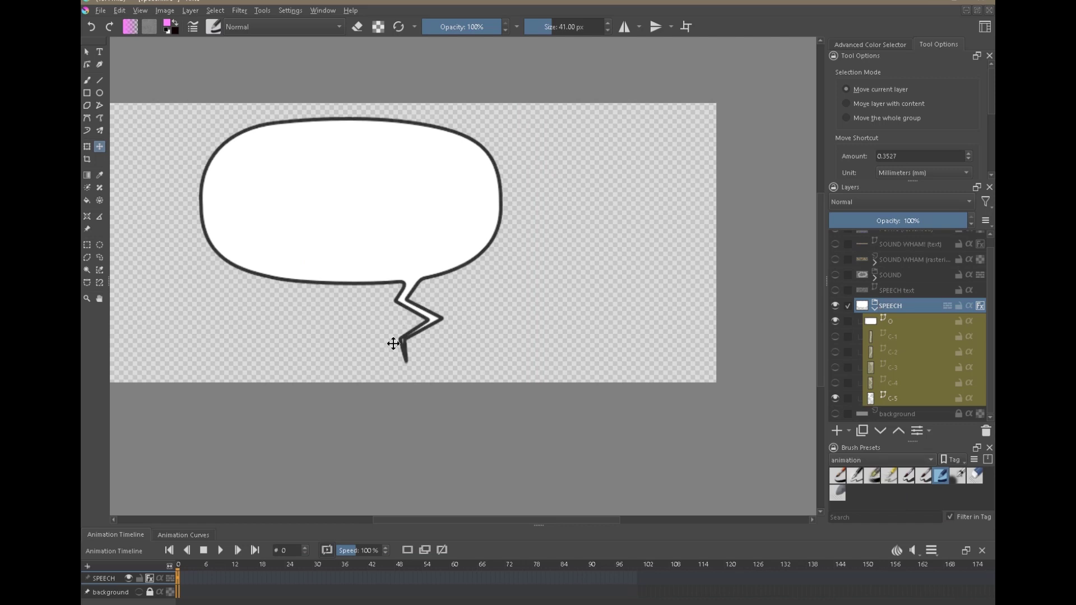
Change the SPEECH group's stroke position from centred to outside the shape and collapse the group.
right_click(886, 304)
click(863, 312)
mouse_move(723, 103)
mouse_down()
mouse_move(739, 79)
mouse_move(938, 68)
mouse_up()
click(633, 216)
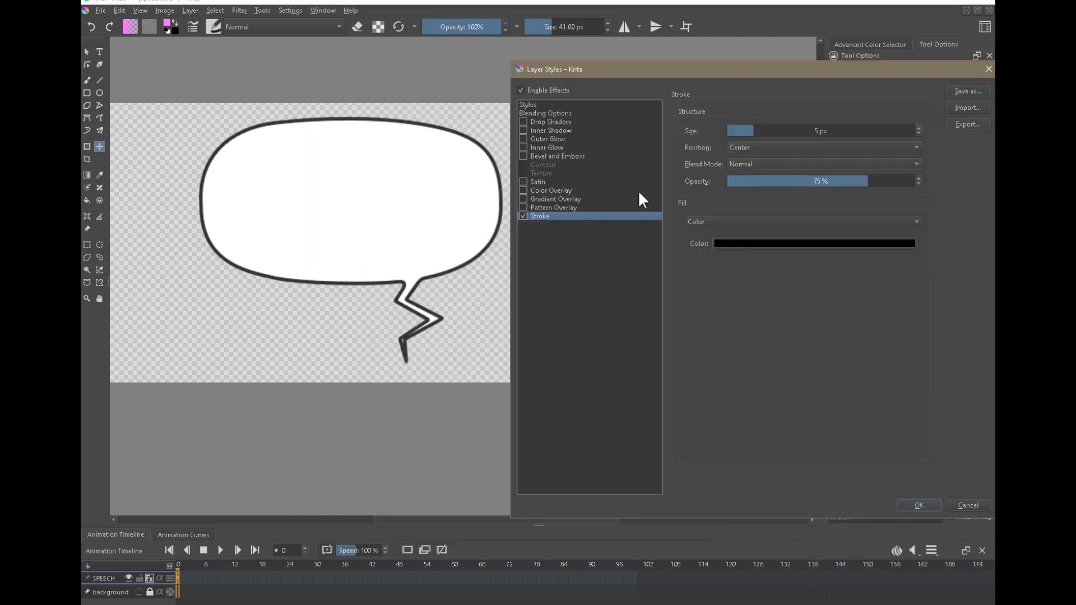
click(770, 150)
click(768, 121)
click(919, 505)
click(874, 307)
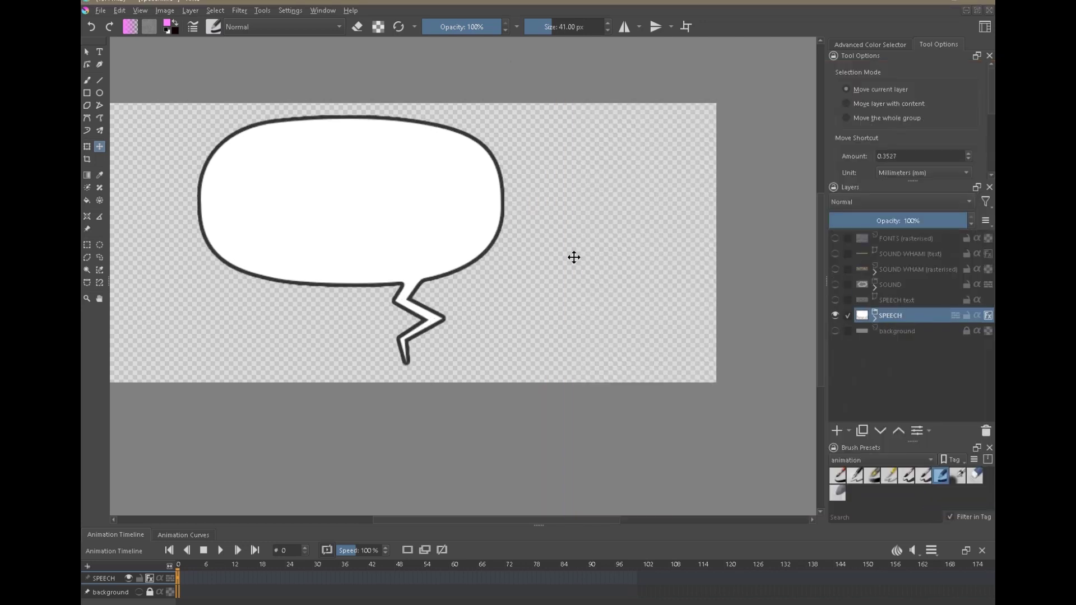
Show the SPEECH text layer and move its lettering left into the centre of the bubble.
scroll(574, 257, down, 1)
click(835, 299)
click(899, 300)
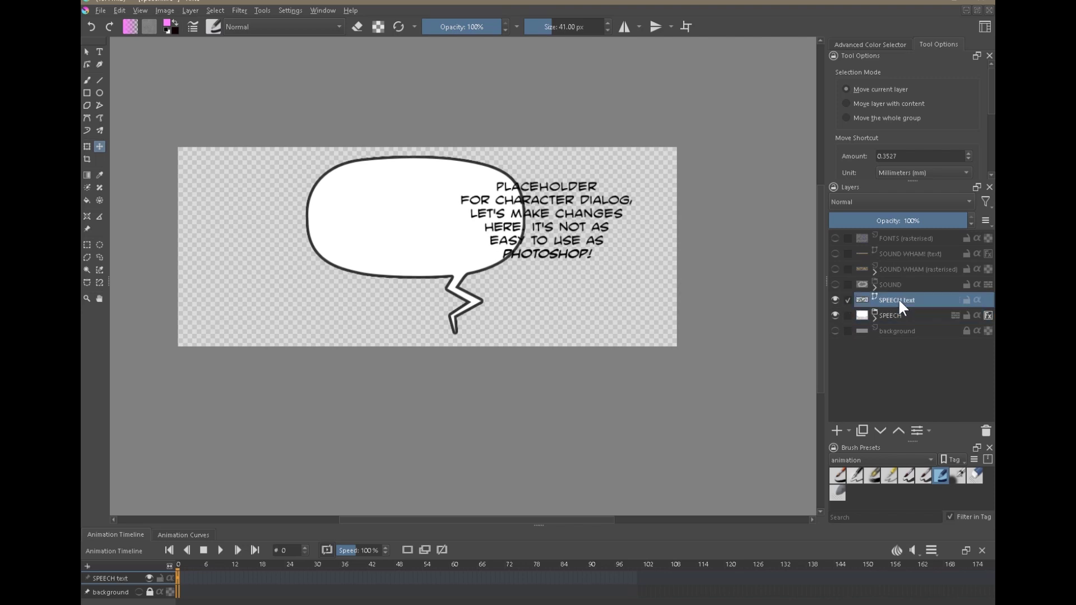
key(ctrl+t)
drag(583, 246, 454, 233)
key(Return)
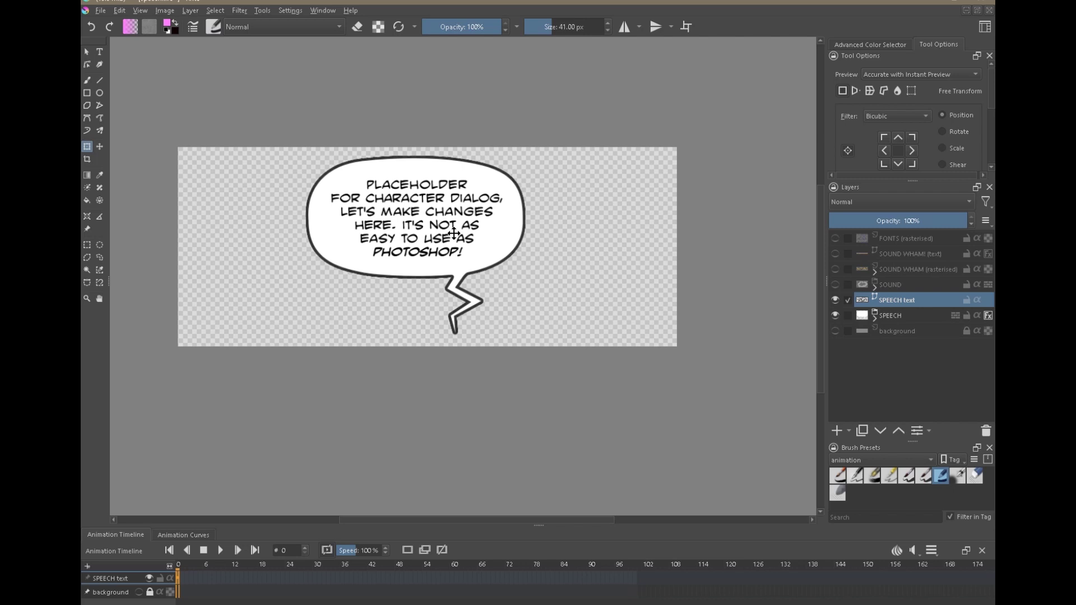
Hide the SPEECH text layer and SPEECH group, and show the SOUND group instead.
click(835, 300)
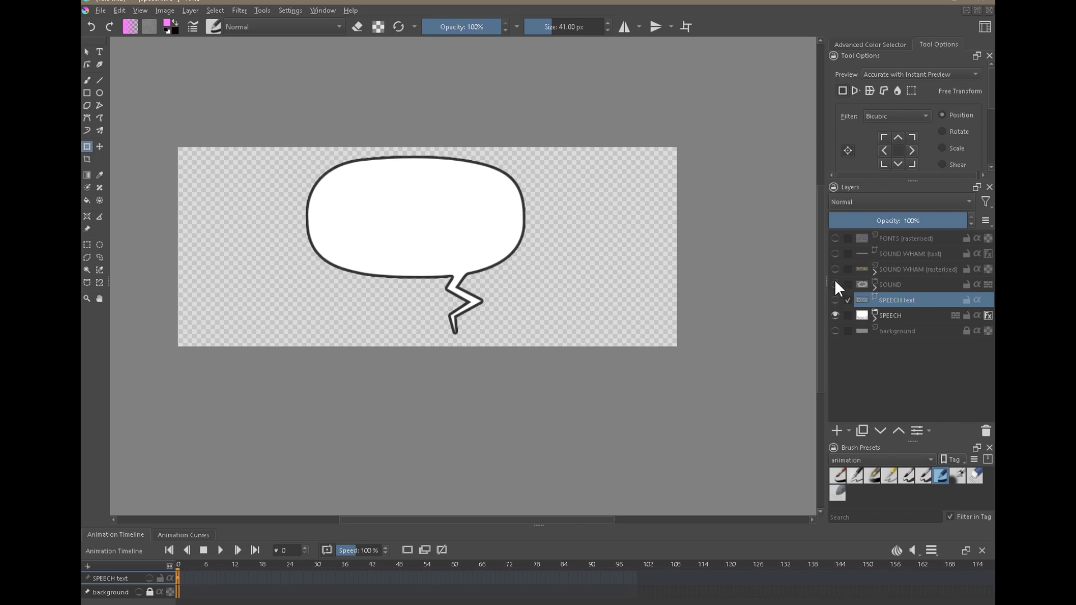
click(835, 284)
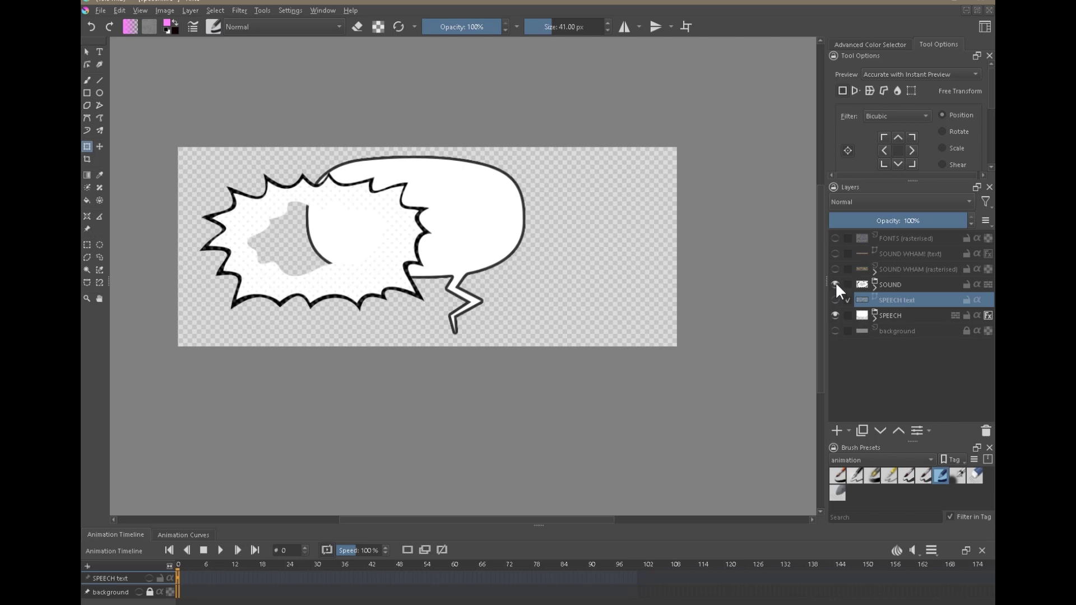
click(835, 315)
Expand the SOUND group, hide its inner and outer layers, and select the mask layer.
click(875, 287)
click(835, 300)
click(835, 315)
click(835, 330)
click(835, 331)
click(896, 332)
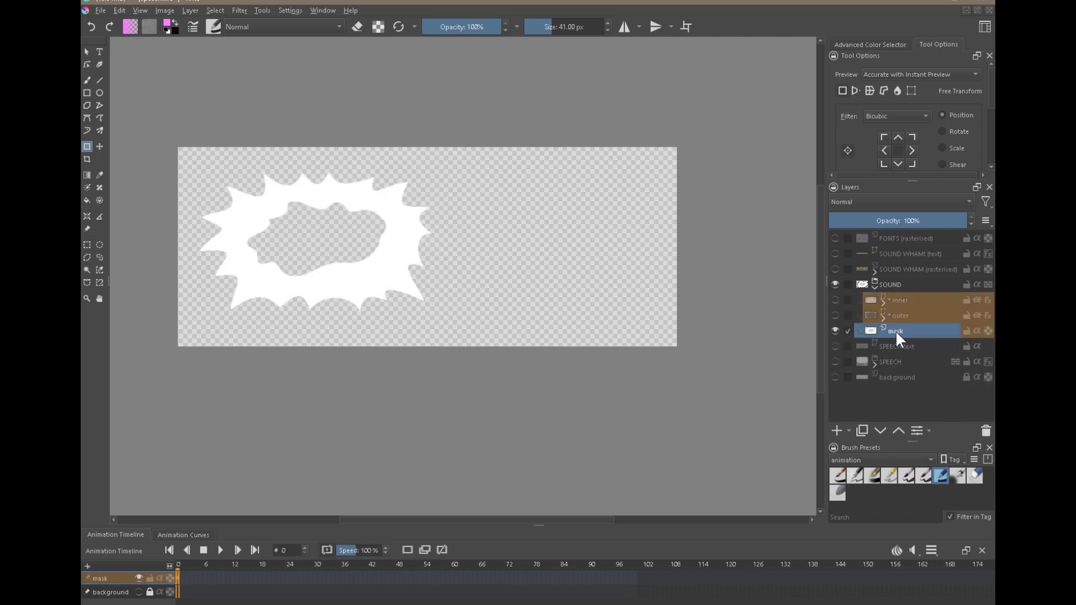
Hide the mask layer and show the outer burst layer without inherited alpha, together with the inner layer.
scroll(359, 246, up, 2)
click(835, 330)
click(898, 315)
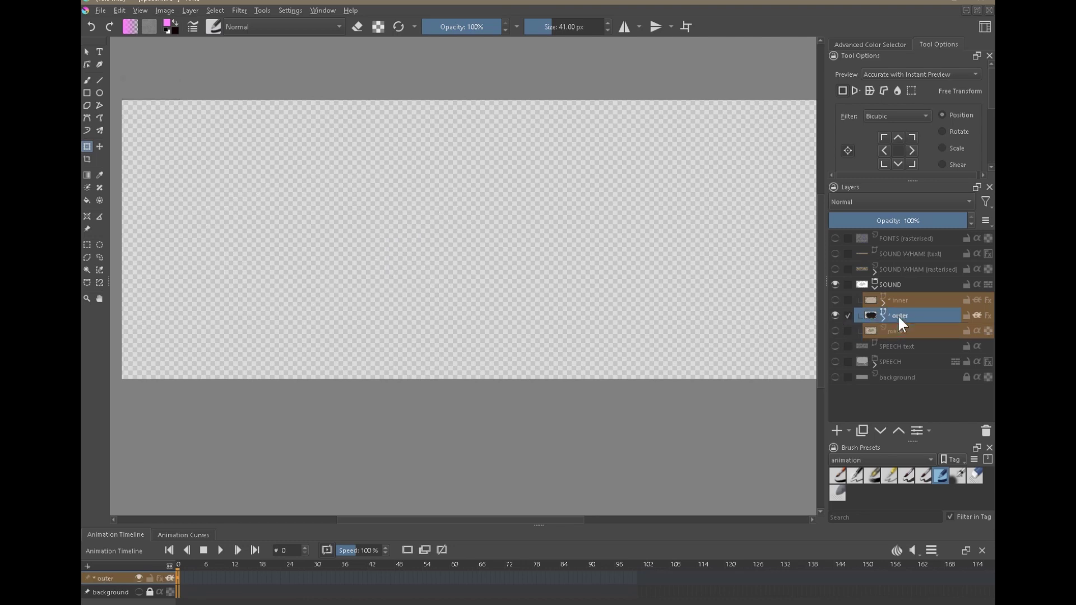
click(835, 315)
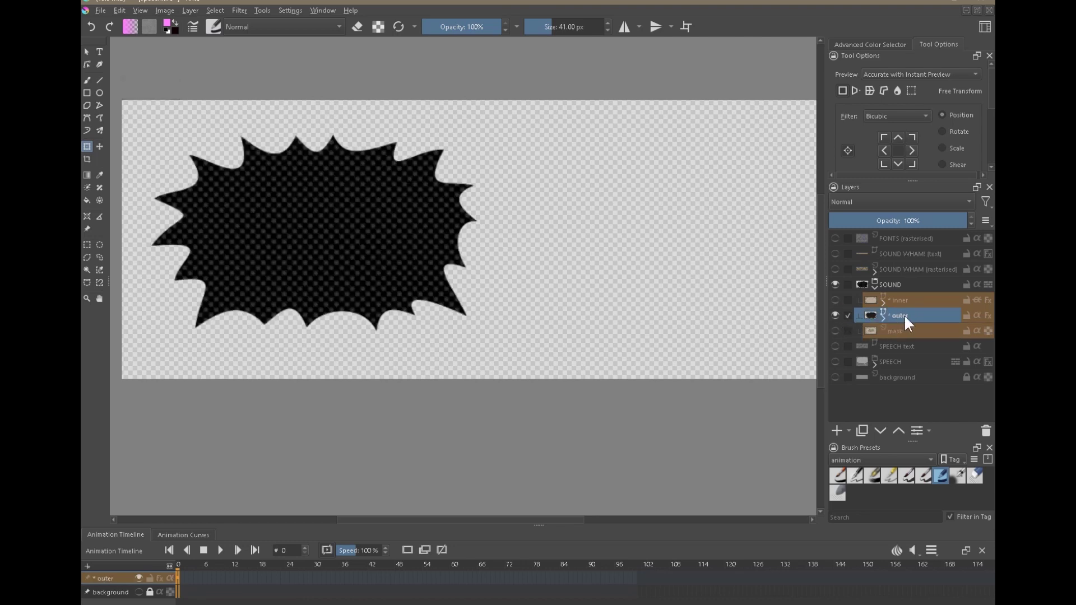
click(835, 300)
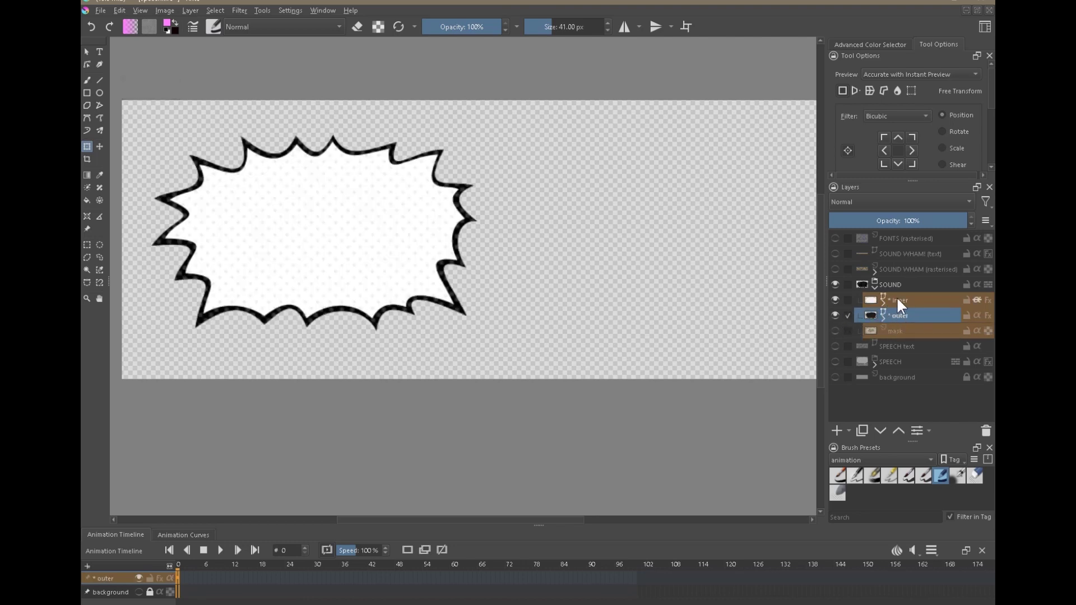
Hide the inner layer and bring up the path nodes of the outer burst with the Edit Shapes tool.
click(897, 300)
click(94, 64)
click(835, 315)
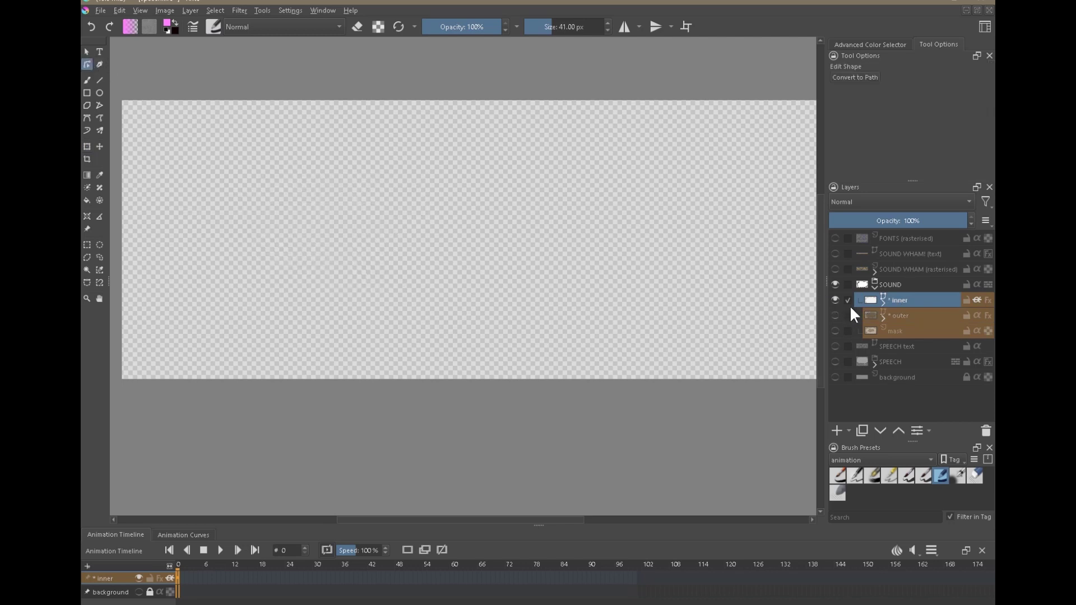
click(834, 300)
click(835, 314)
click(869, 315)
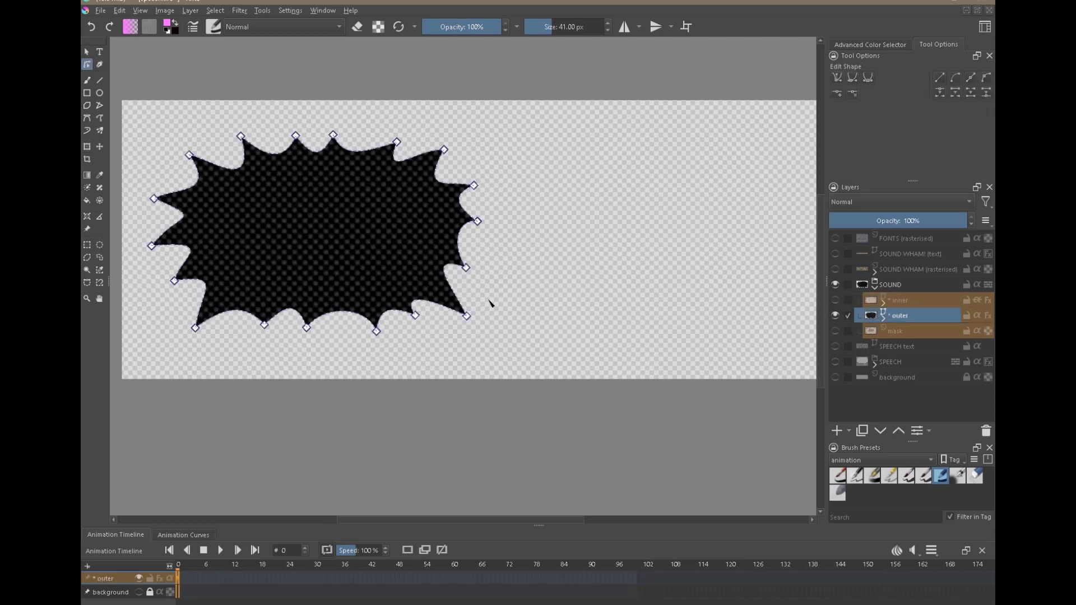
Reshape the outer burst by moving the nodes along its lower and lower-right edge and bending the curves between the spikes.
drag(429, 302, 474, 322)
click(465, 267)
drag(466, 268, 474, 274)
drag(422, 321, 366, 297)
drag(306, 328, 302, 339)
drag(314, 320, 303, 293)
drag(264, 324, 254, 326)
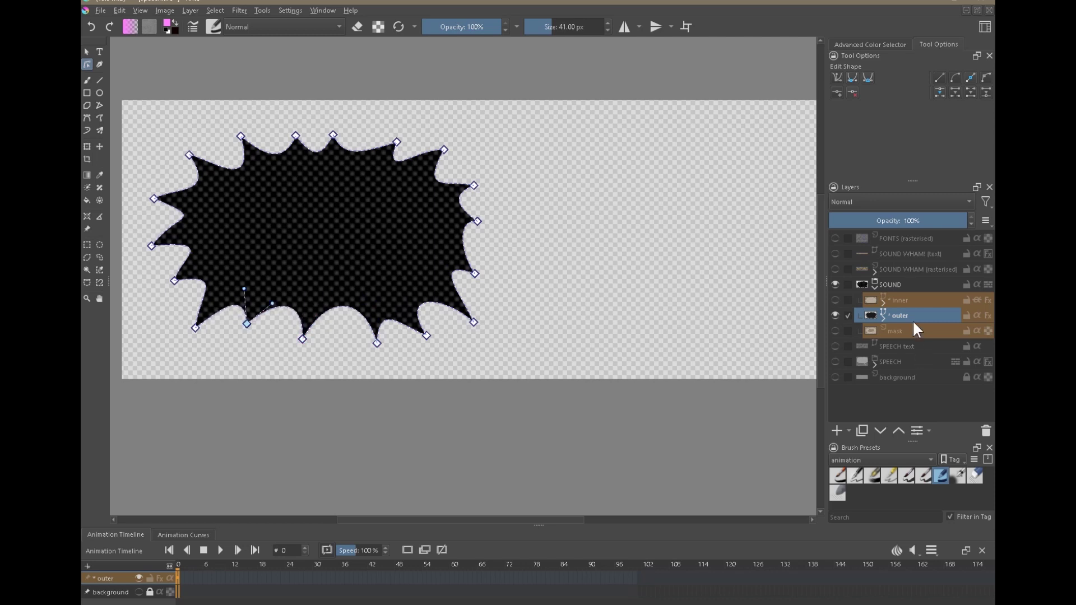
click(911, 343)
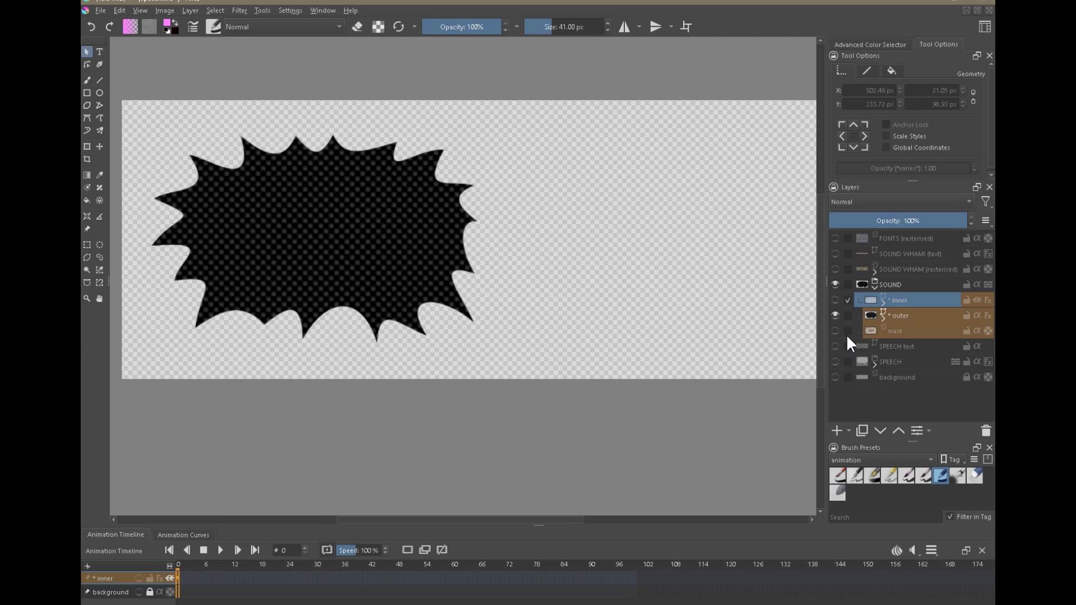
click(836, 315)
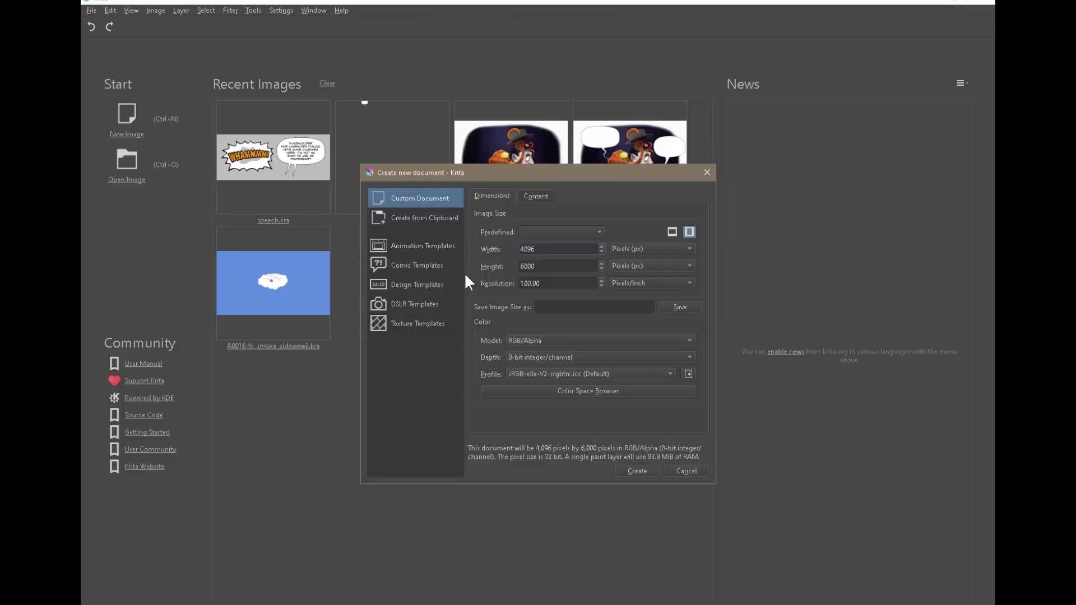
Create a new custom document 1280 px wide and 720 px high.
text(40)
key(BackSpace)
key(BackSpace)
text(1280)
key(Tab)
text(720)
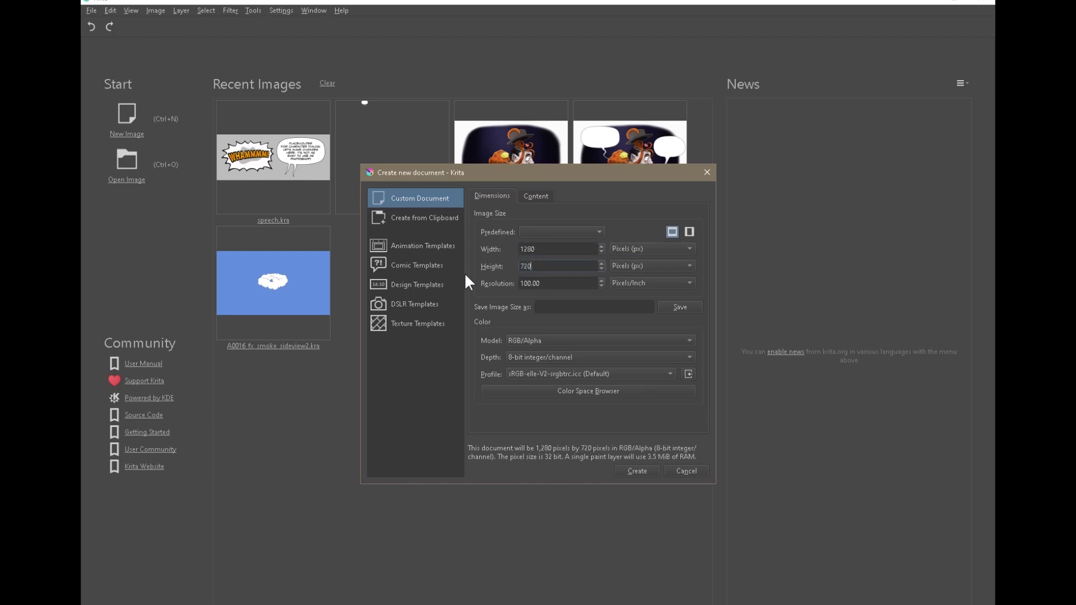
key(Return)
Add a group layer above Paint Layer 1 with a new paint layer inside it.
click(836, 431)
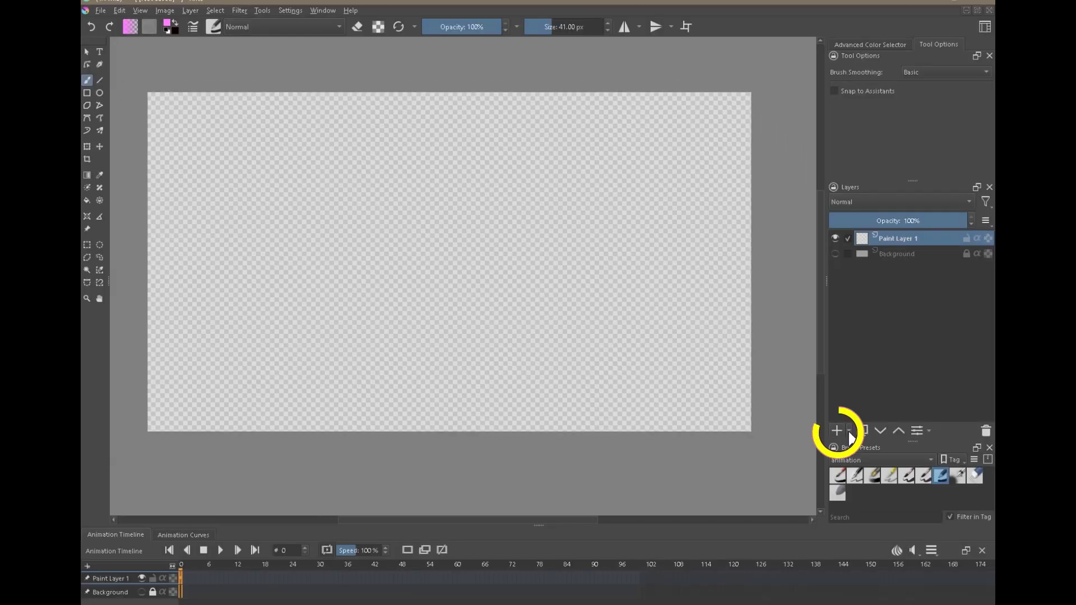
click(855, 462)
click(837, 430)
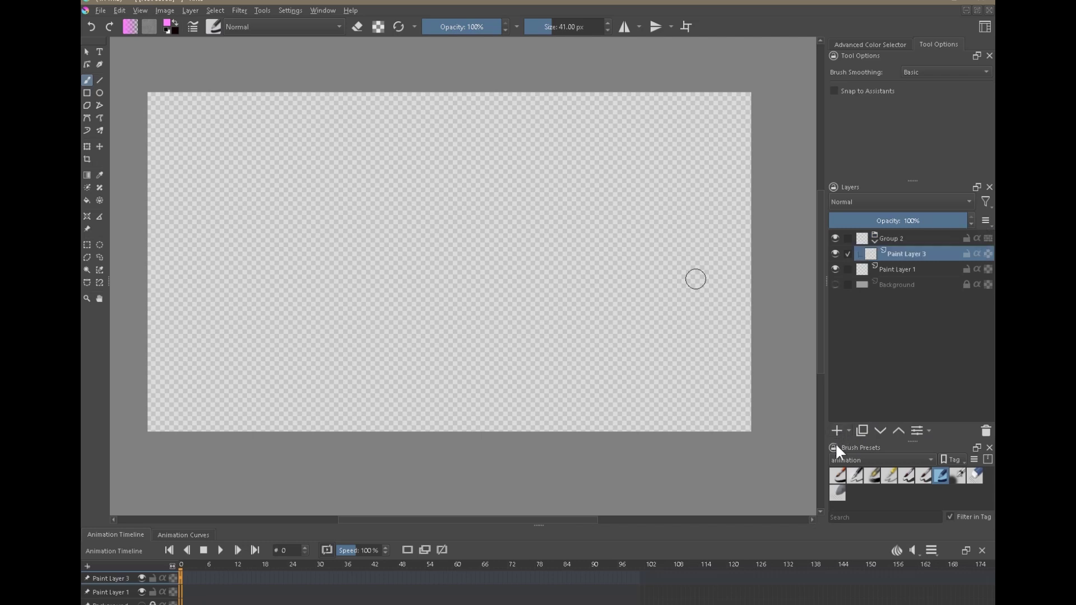
Rename the new group as TEXT and the paint layer inside it as bubble.
double_click(898, 238)
text(TEXT)
key(Return)
double_click(881, 253)
text(bubble)
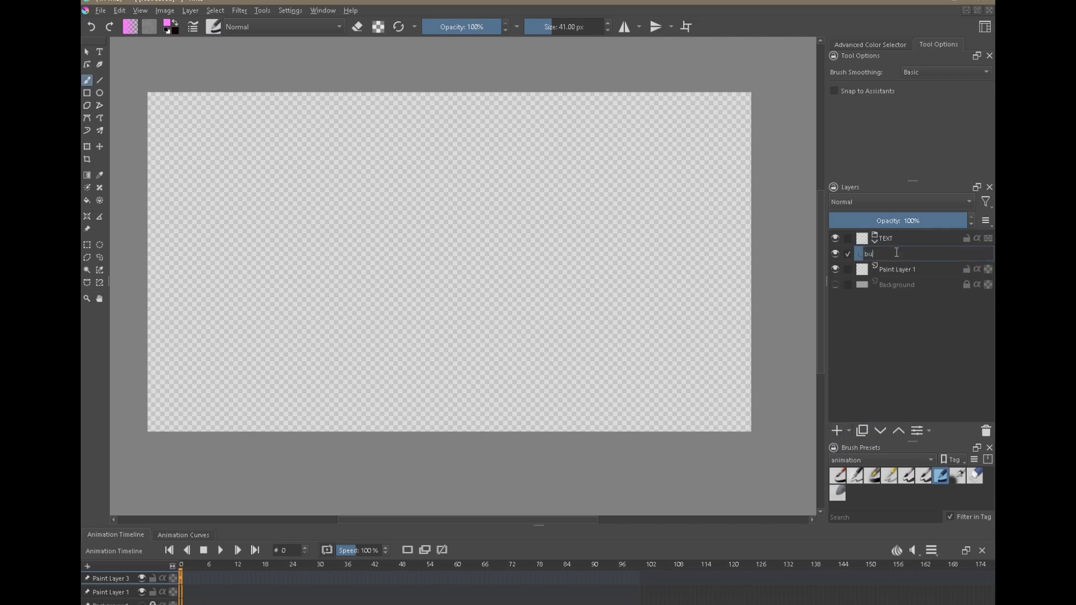
key(Return)
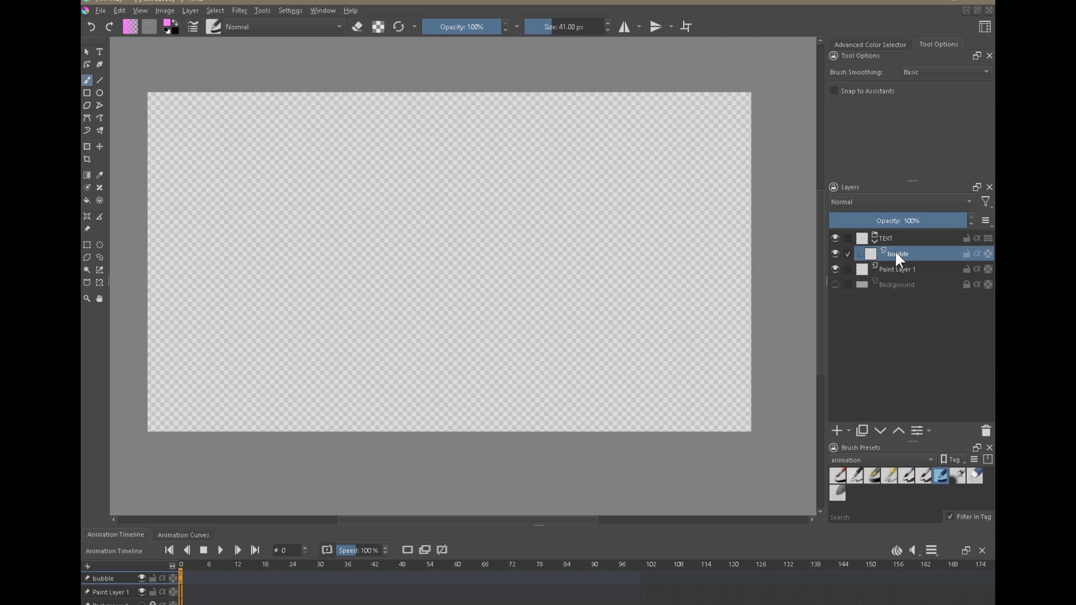
Delete the bubble paint layer and add a vector layer inside the TEXT group in its place.
click(985, 430)
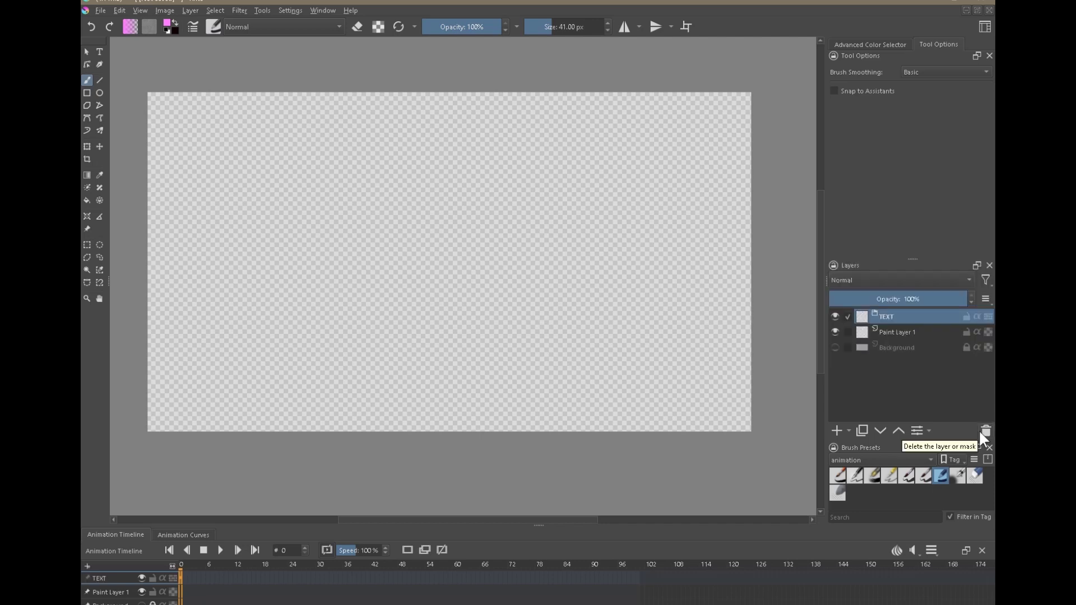
click(848, 429)
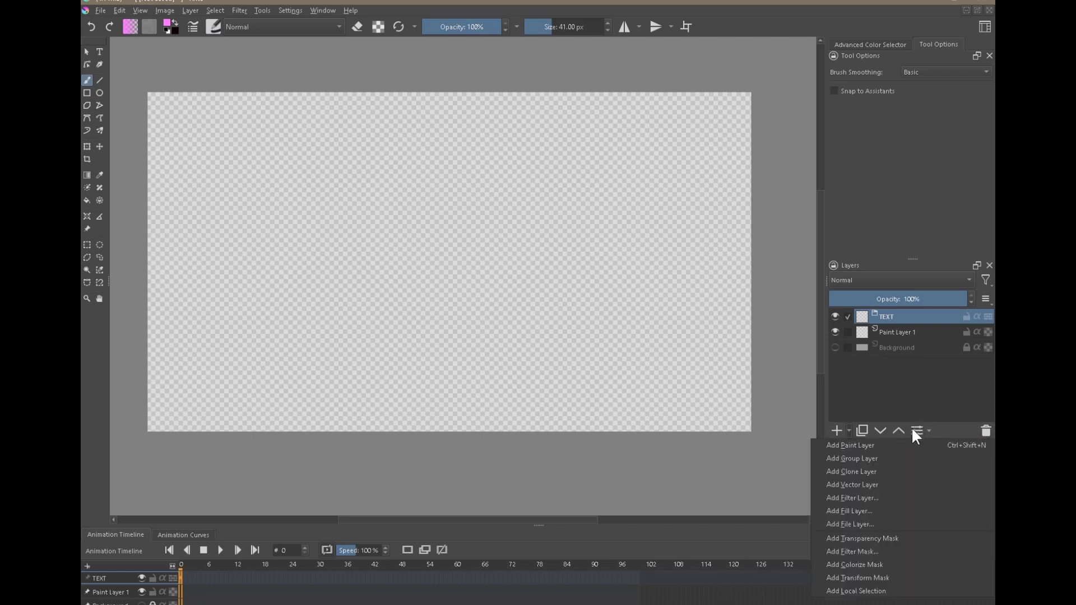
click(872, 485)
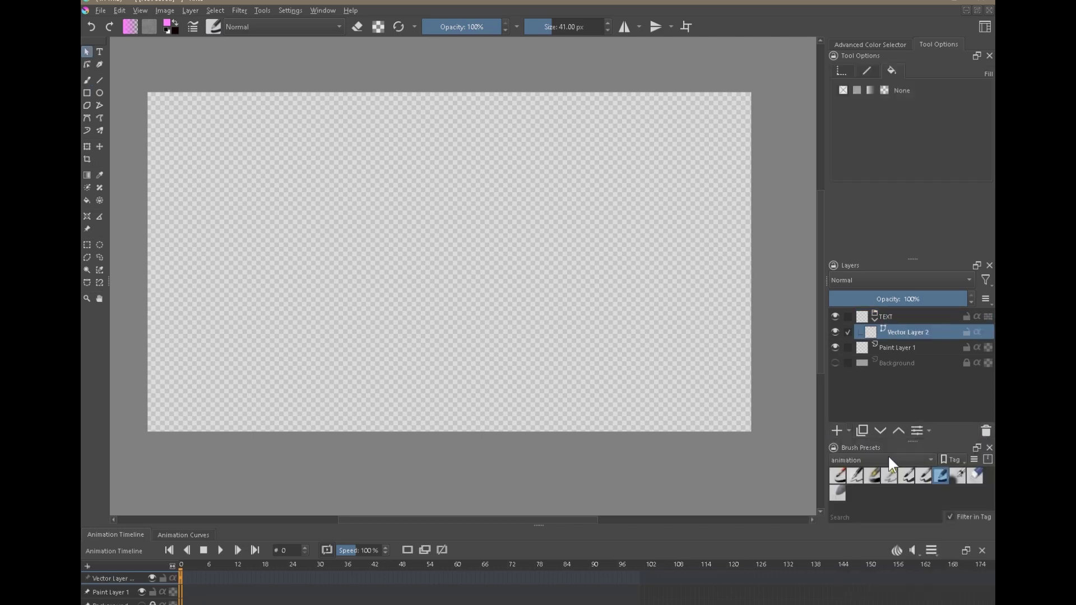
Draw an ellipse about 854 by 428 px in the middle of the canvas and change its stroke colour to dark navy.
click(100, 93)
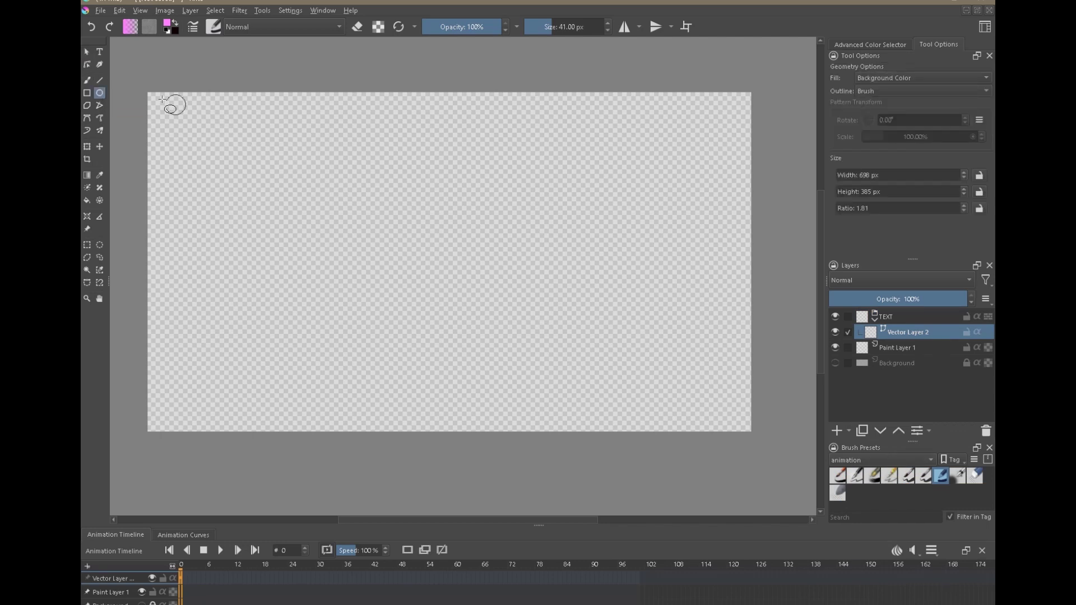
drag(249, 149, 648, 322)
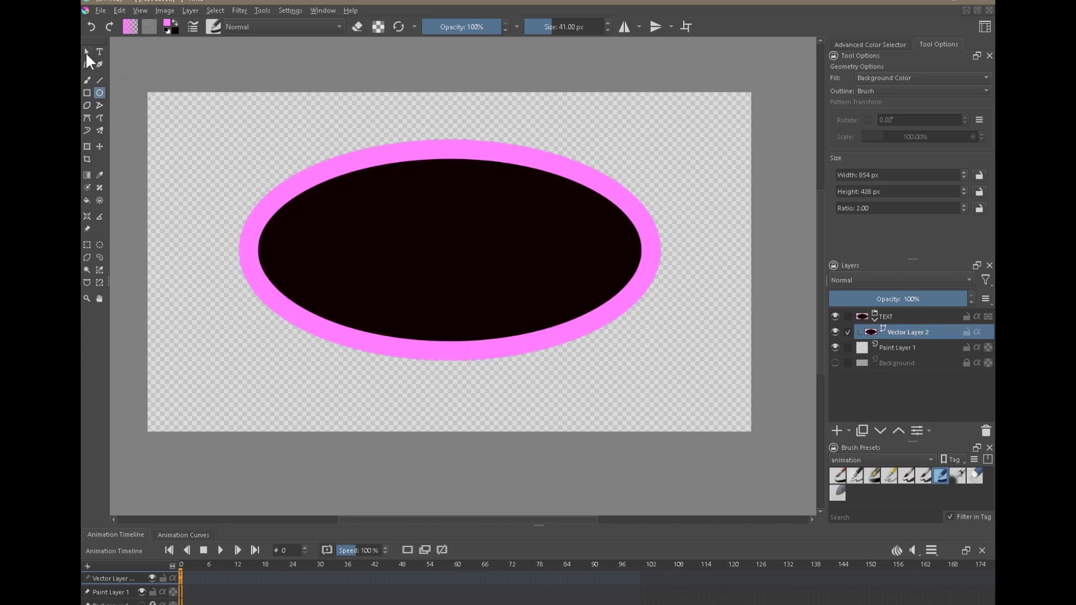
click(86, 51)
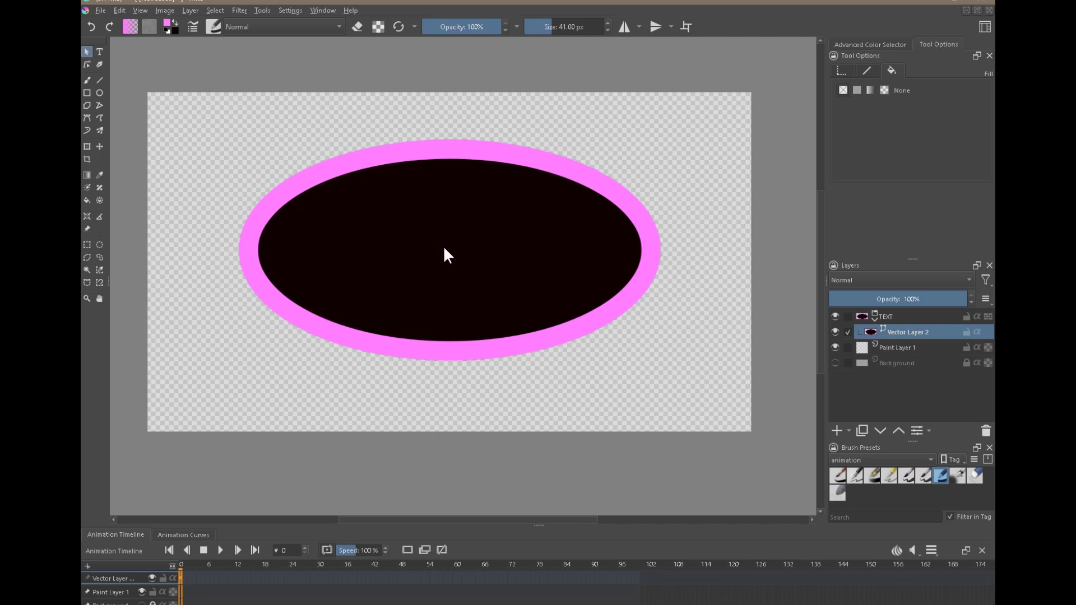
click(484, 282)
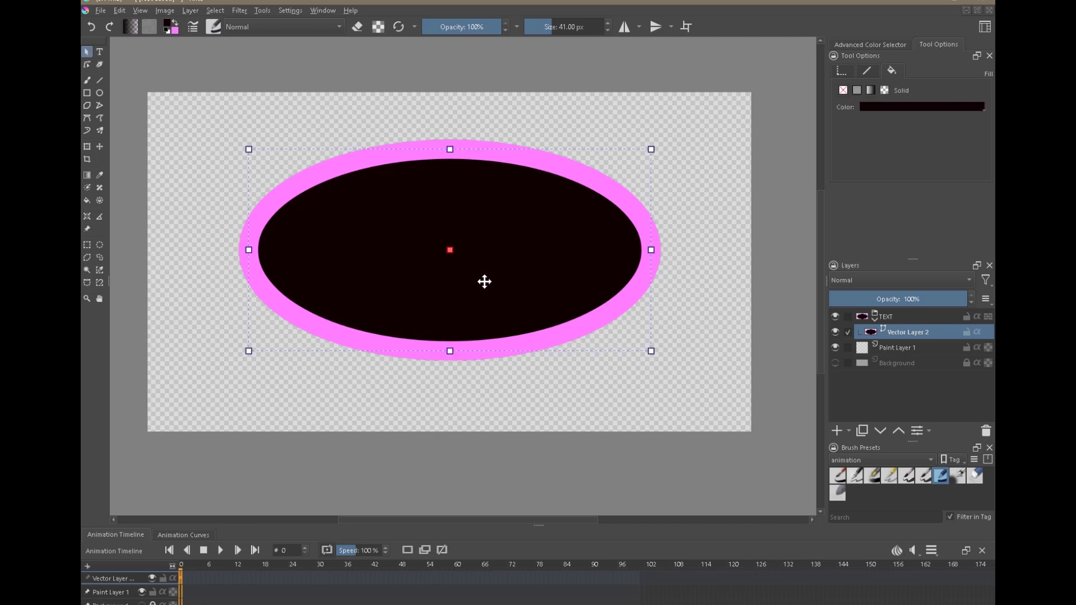
click(866, 70)
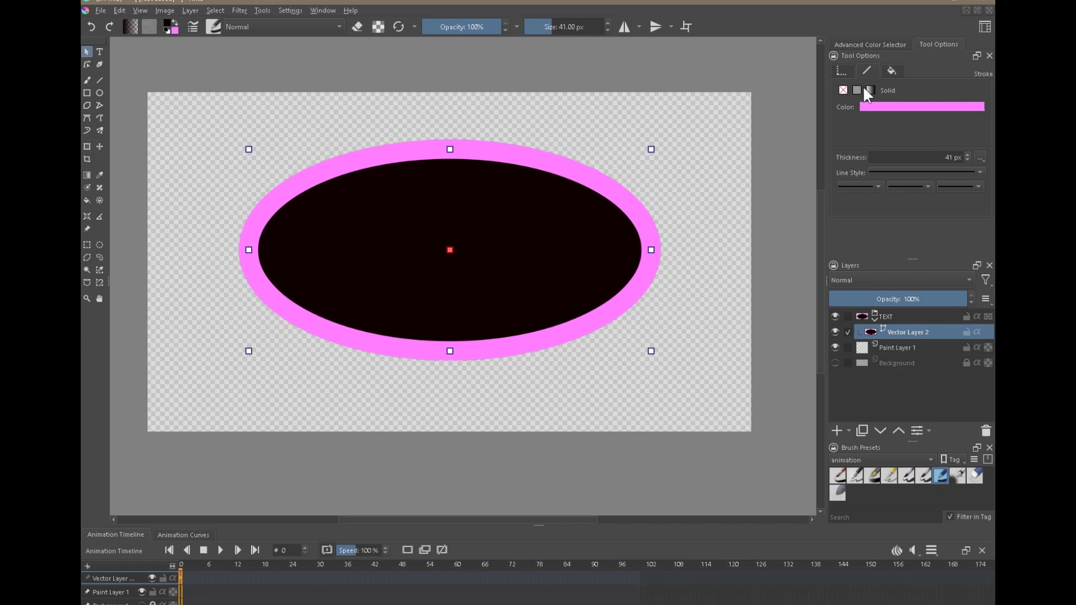
click(884, 106)
click(974, 229)
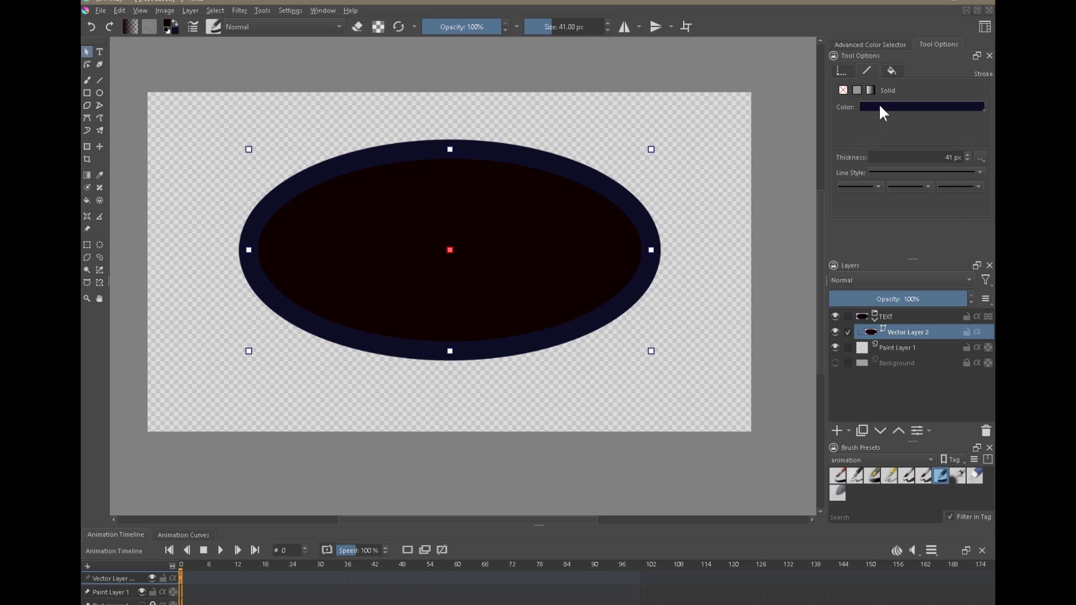
Shift the ellipse slightly left and down and set its fill colour to white.
drag(556, 237, 557, 239)
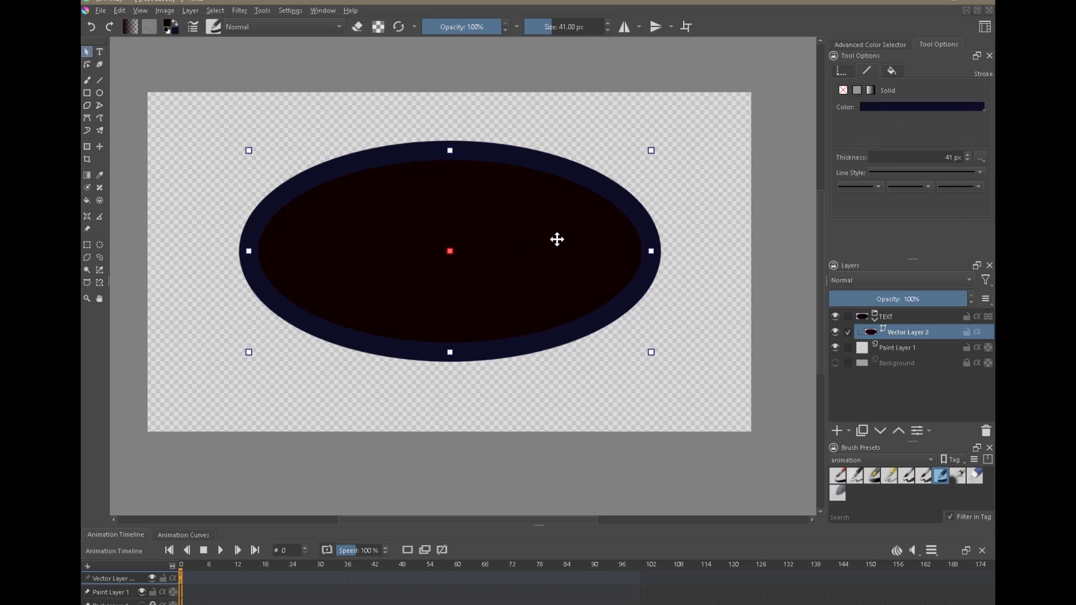
drag(595, 268, 557, 271)
click(891, 72)
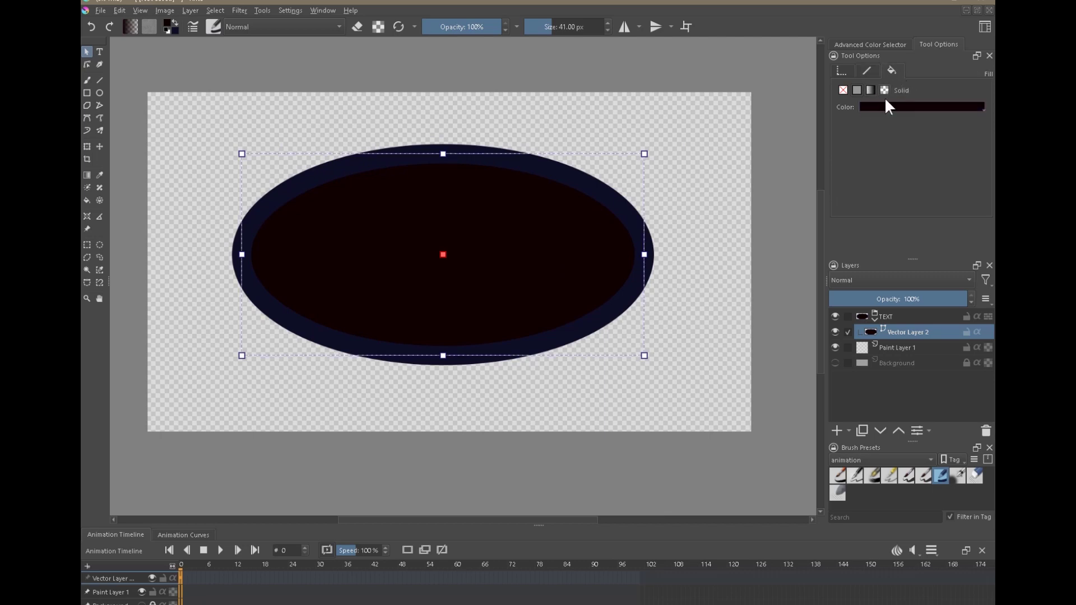
click(869, 107)
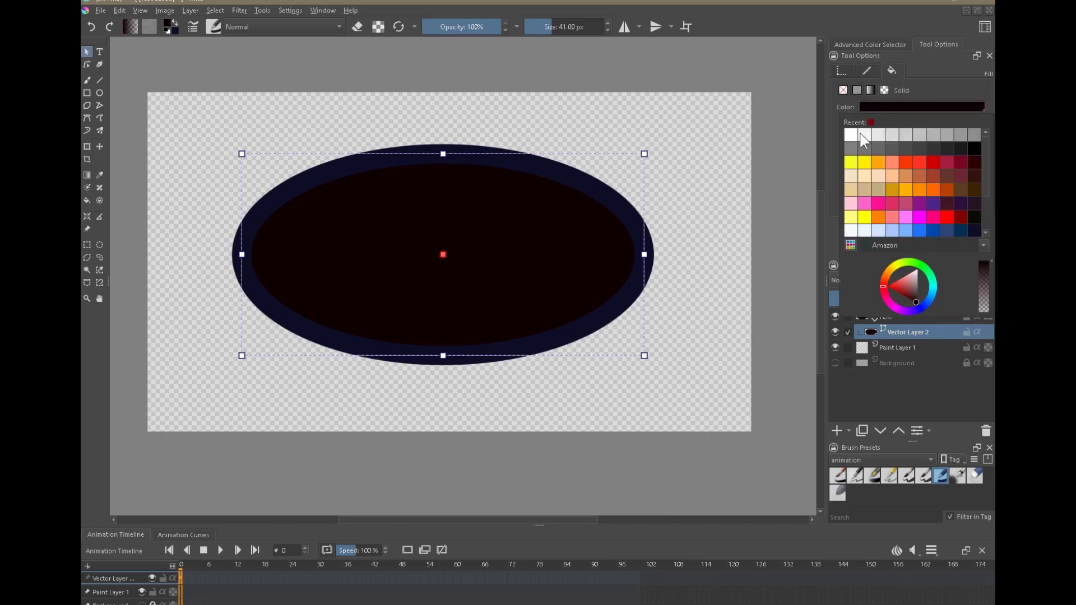
click(854, 167)
Reapply the solid white fill to the ellipse and move it slightly right and down.
click(869, 70)
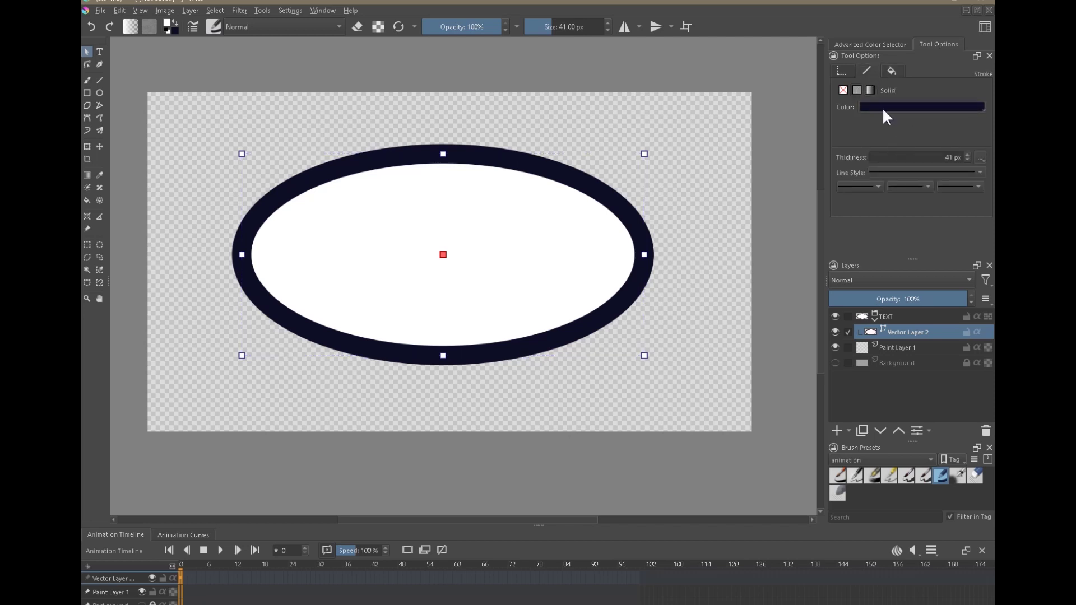
click(892, 74)
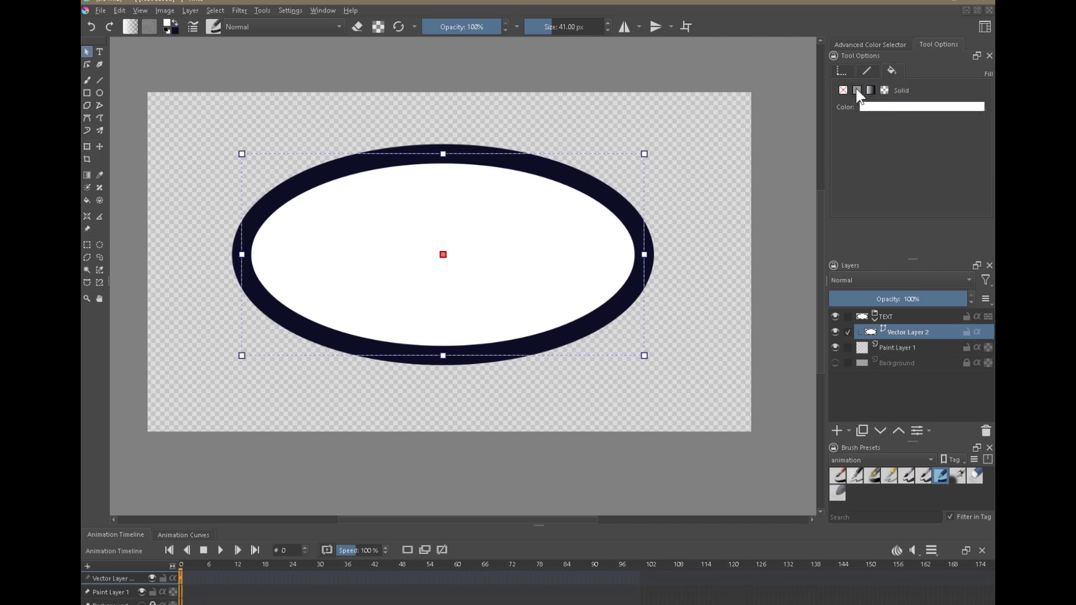
click(882, 107)
click(849, 134)
drag(625, 293, 637, 307)
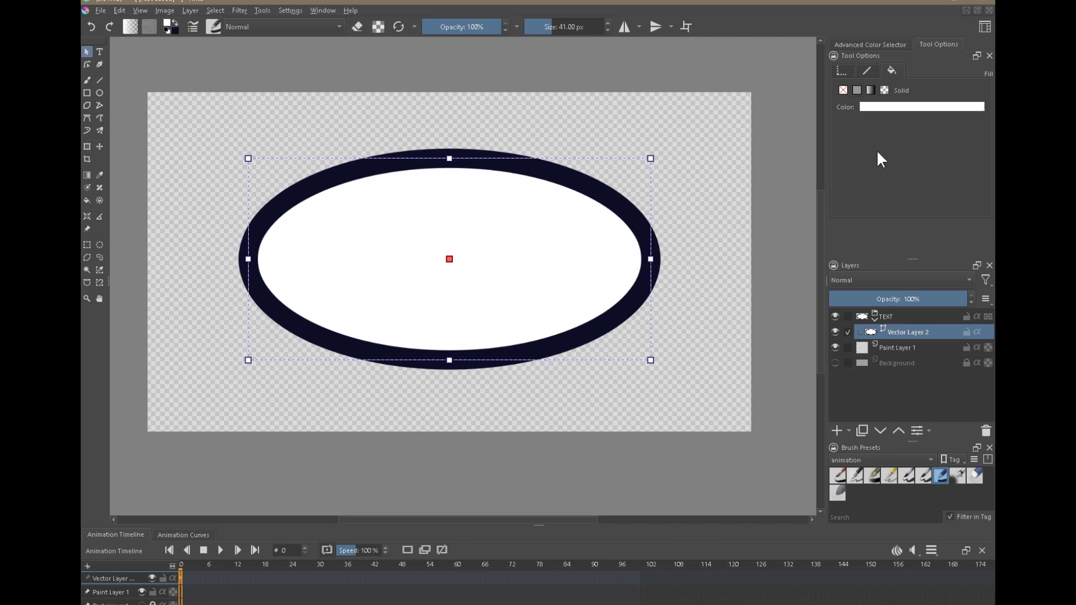
Set the ellipse's stroke thickness to 0 px.
click(874, 73)
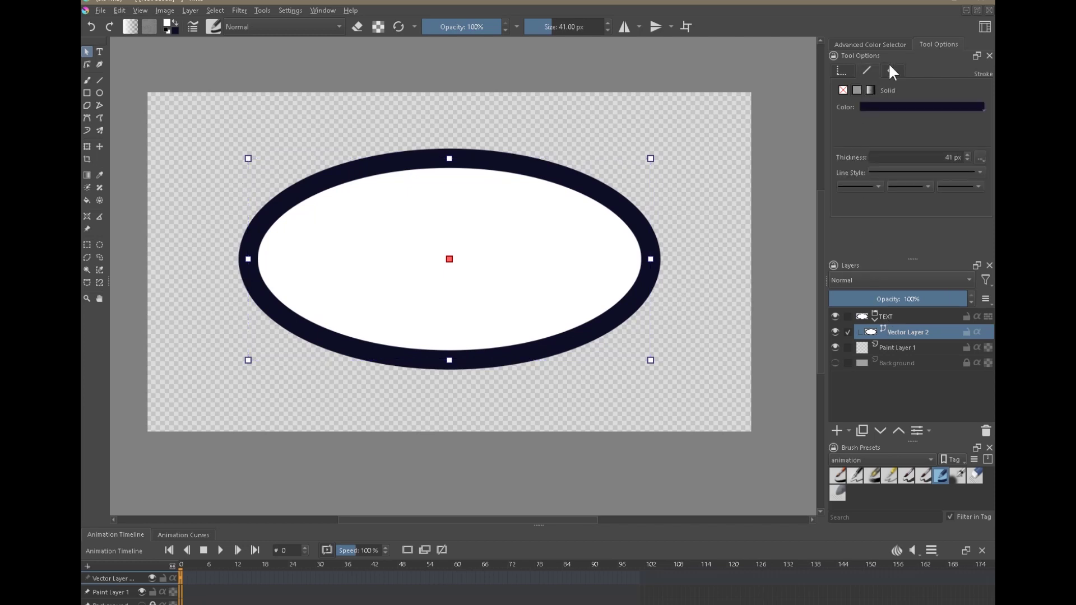
click(967, 159)
click(967, 160)
click(967, 159)
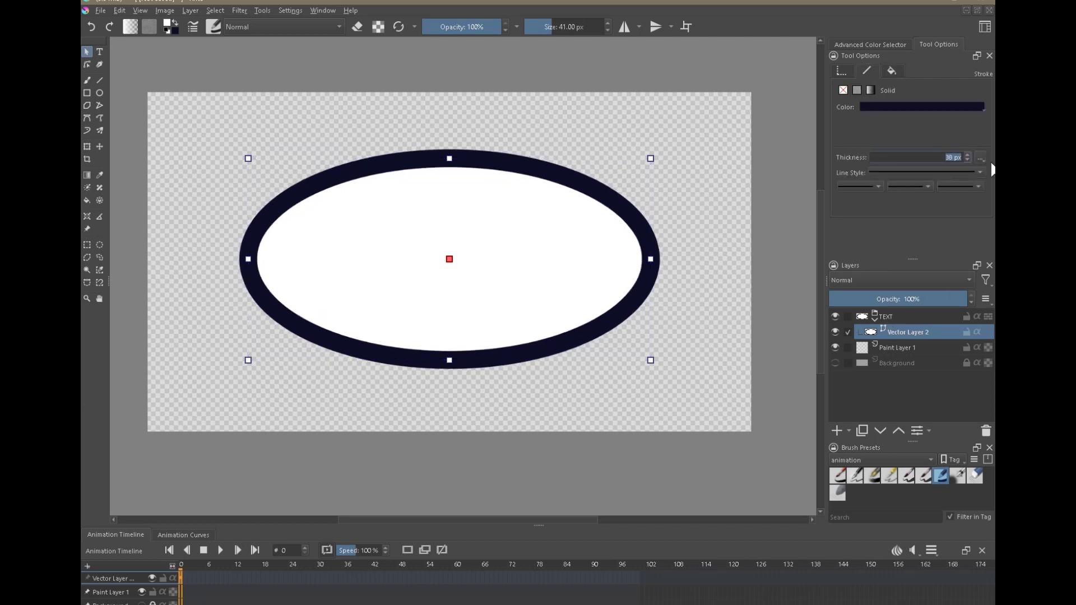
text(0)
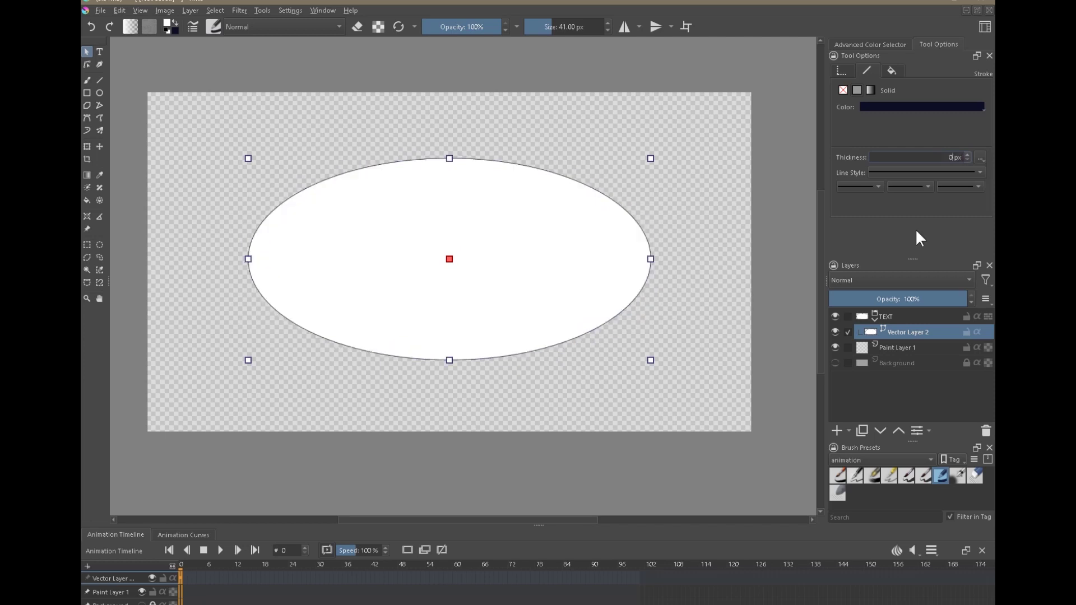
Rename the vector layer inside the TEXT group as bubble.
double_click(896, 331)
text(bubble)
key(Return)
Add a black outside Stroke layer style at 100% opacity to the TEXT group, with the group's layer effects switched off.
click(890, 316)
right_click(886, 315)
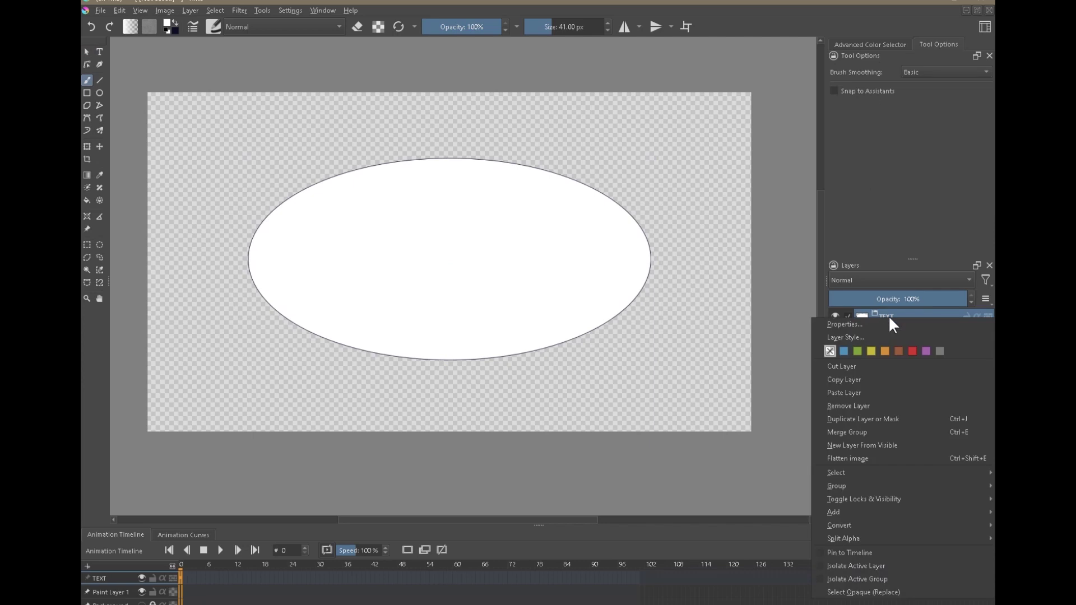
click(863, 337)
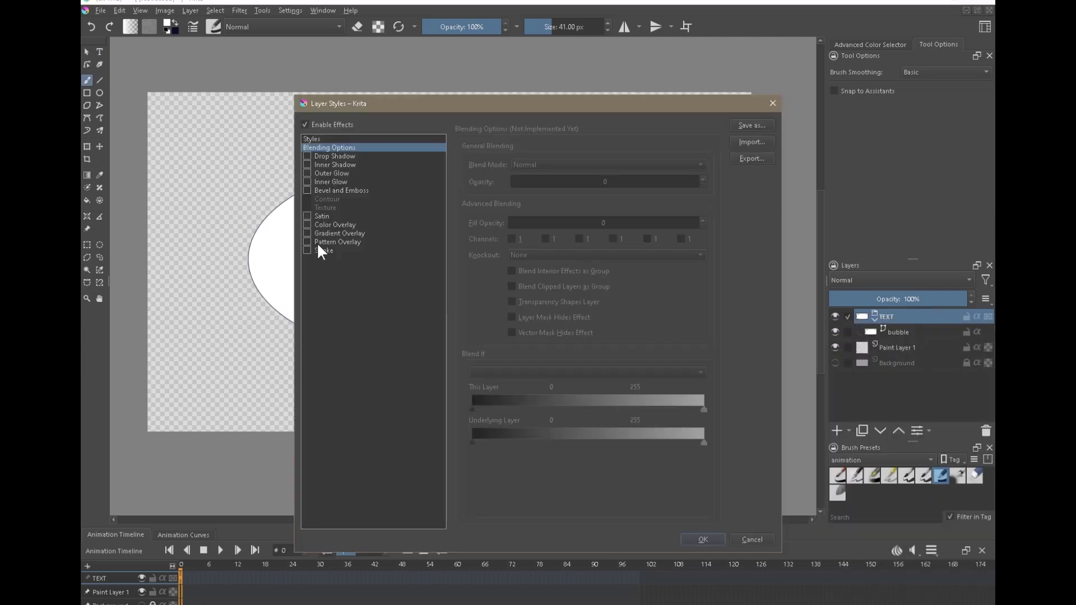
click(307, 251)
drag(542, 103, 705, 99)
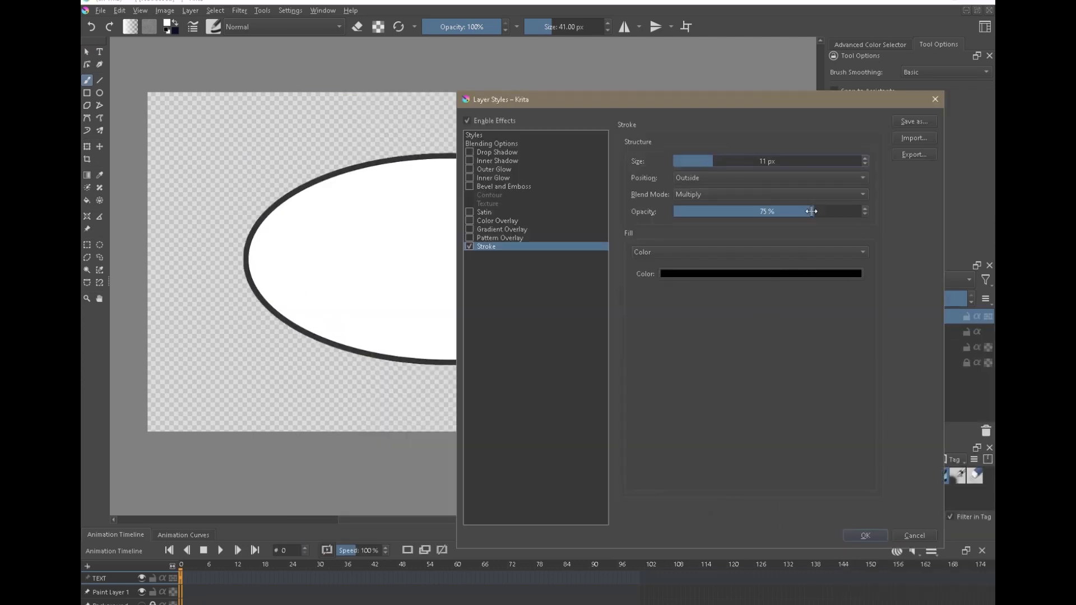
click(865, 536)
click(987, 317)
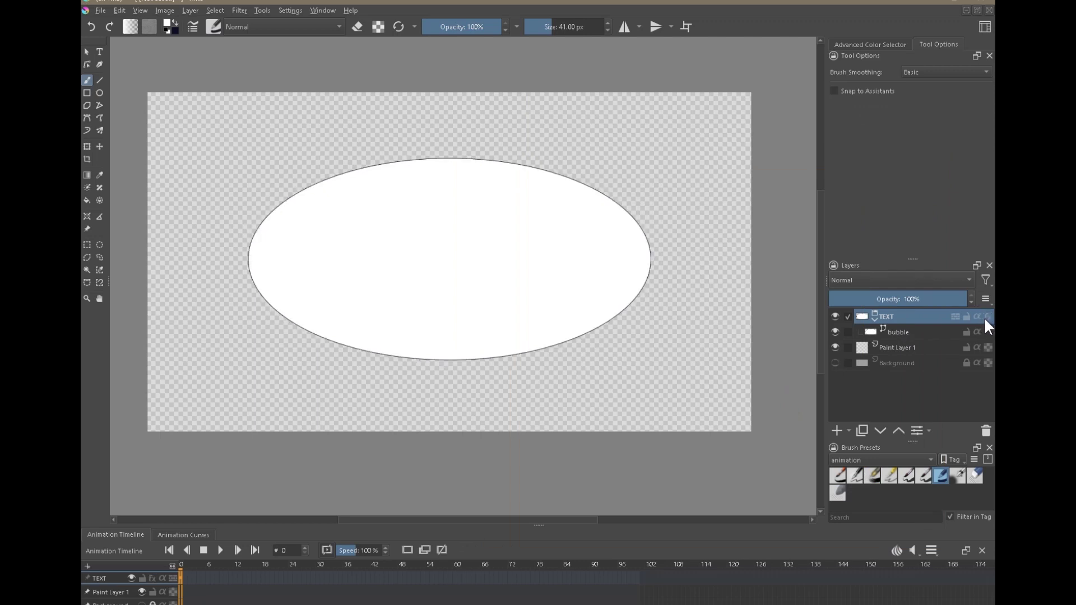
Set the bubble ellipse's stroke colour to white and move the ellipse toward the canvas's upper left.
click(902, 332)
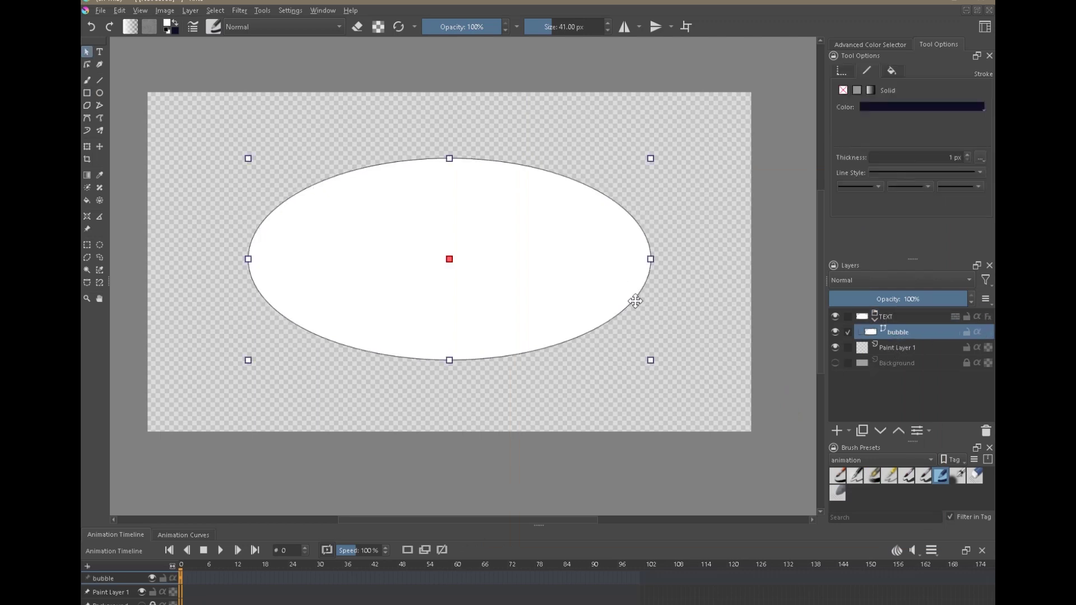
scroll(645, 291, up, 5)
scroll(632, 276, down, 1)
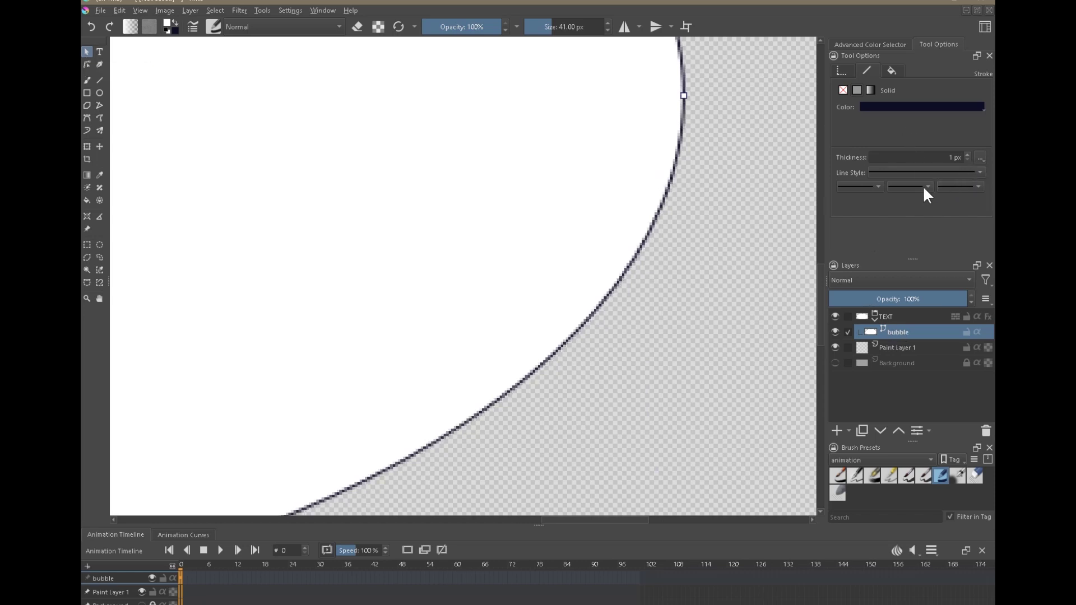
click(981, 172)
click(899, 107)
click(851, 134)
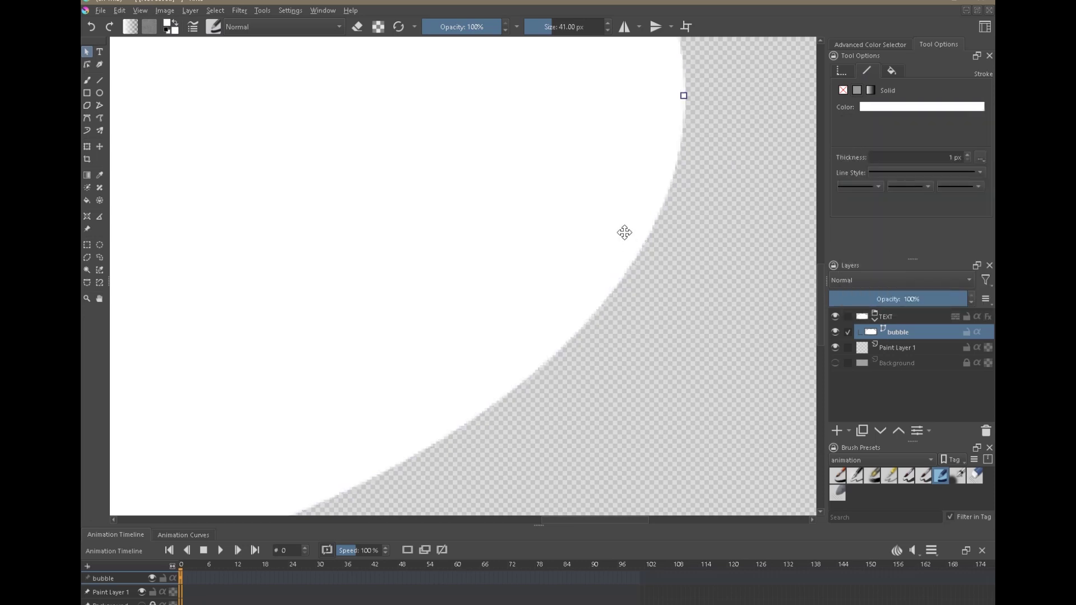
scroll(512, 331, down, 5)
drag(534, 306, 631, 300)
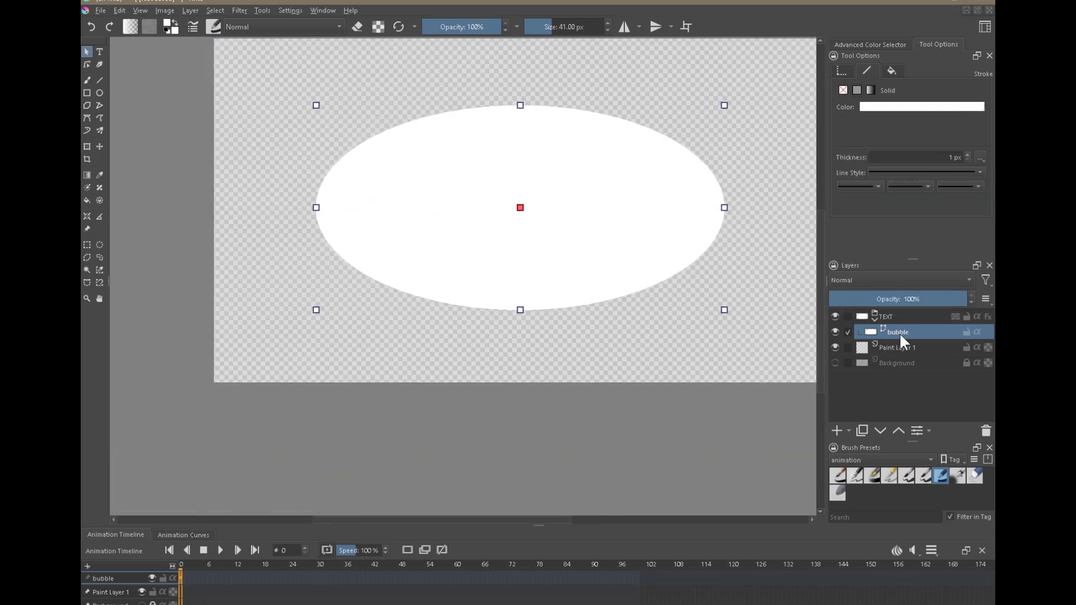
click(100, 146)
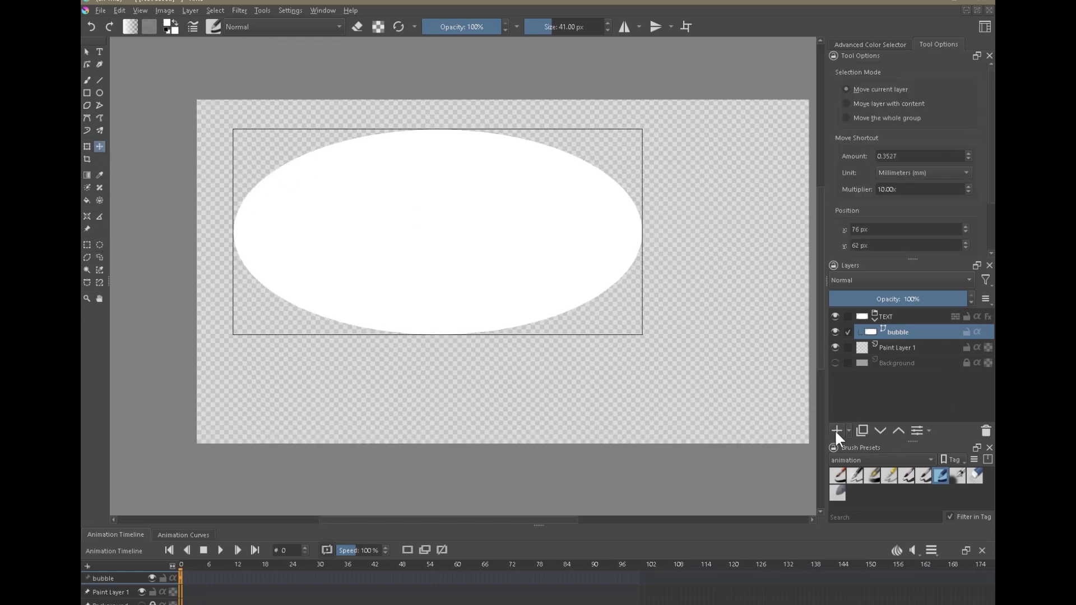
Add a vector layer above bubble in the TEXT group and draw a closed curved tail with the Bezier curve tool beside the ellipse.
click(849, 430)
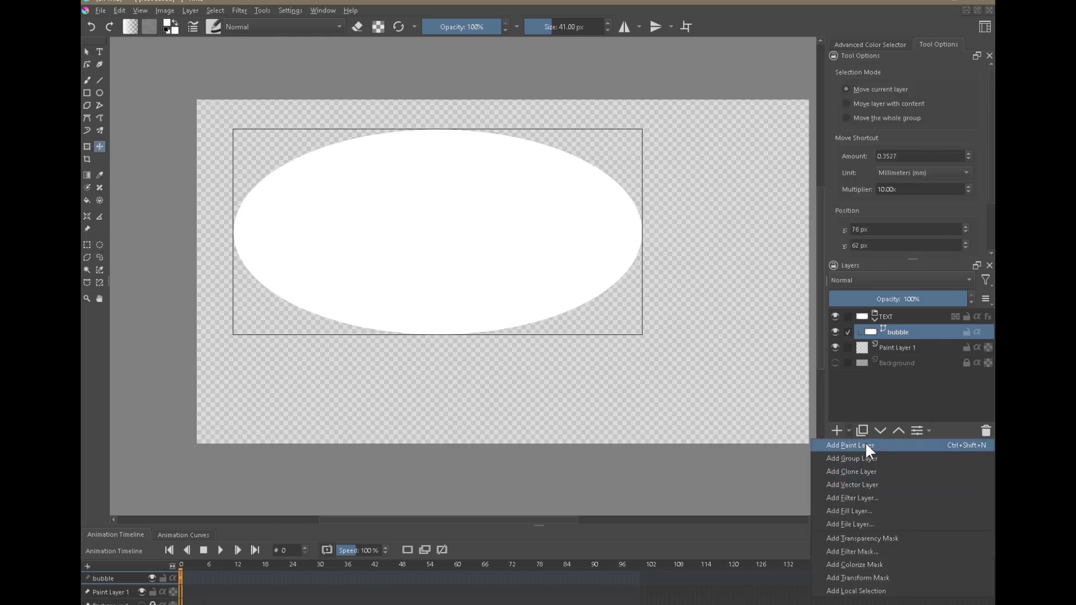
click(857, 484)
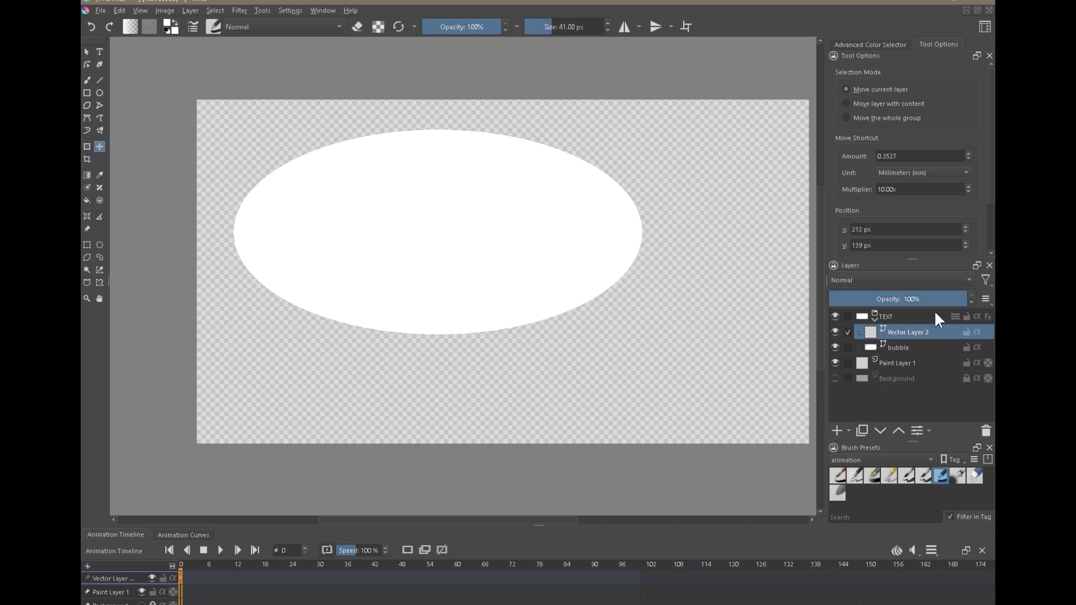
click(86, 118)
click(664, 204)
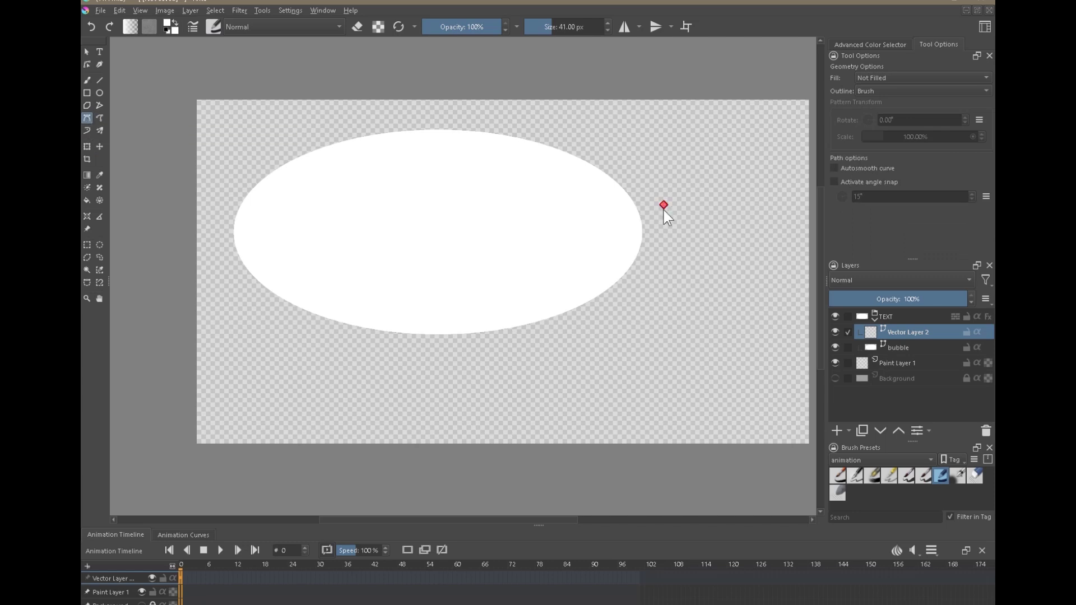
drag(718, 358, 698, 204)
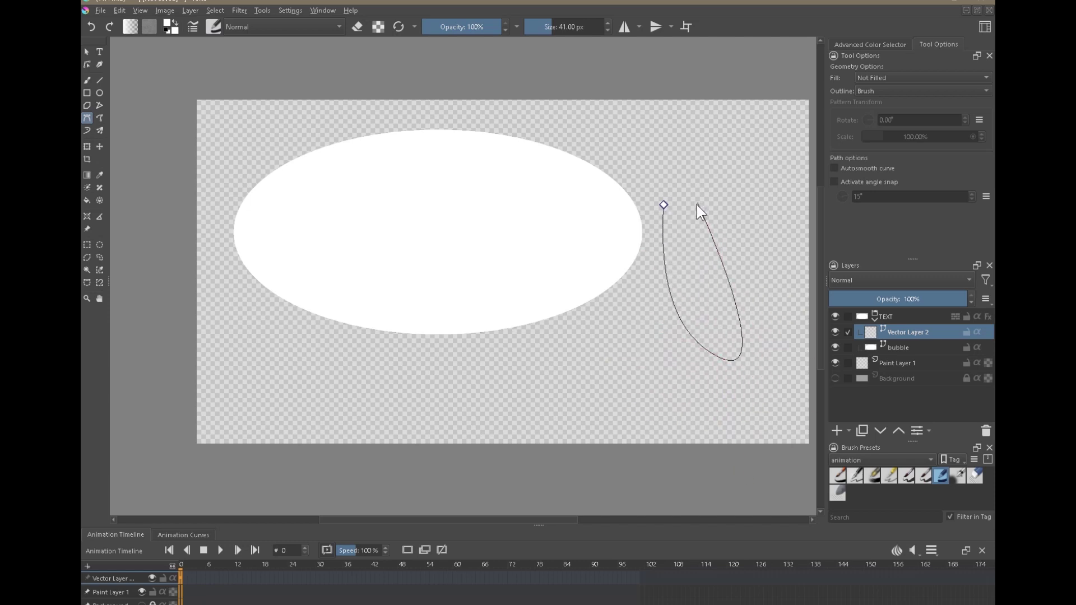
click(663, 205)
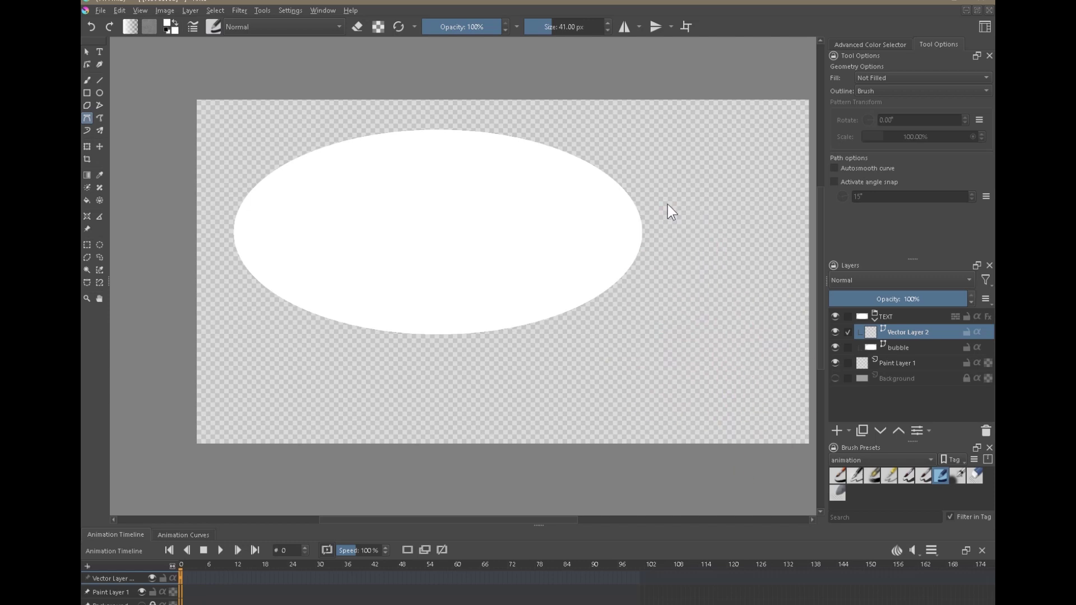
Move the tail's tip node slightly down and adjust its curve handles with the Edit Shapes tool.
click(87, 51)
click(721, 304)
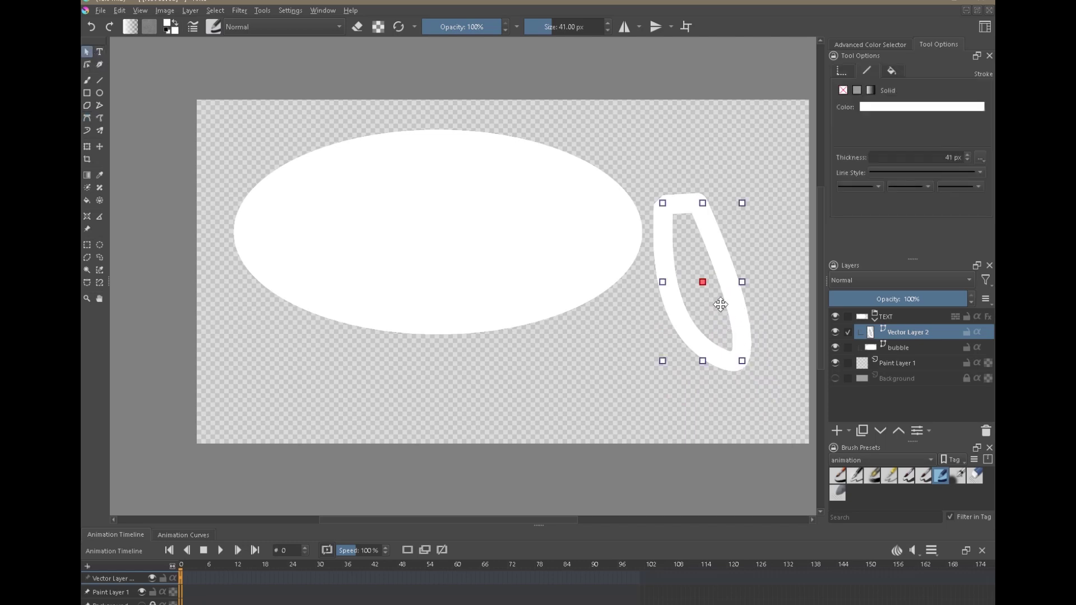
click(88, 64)
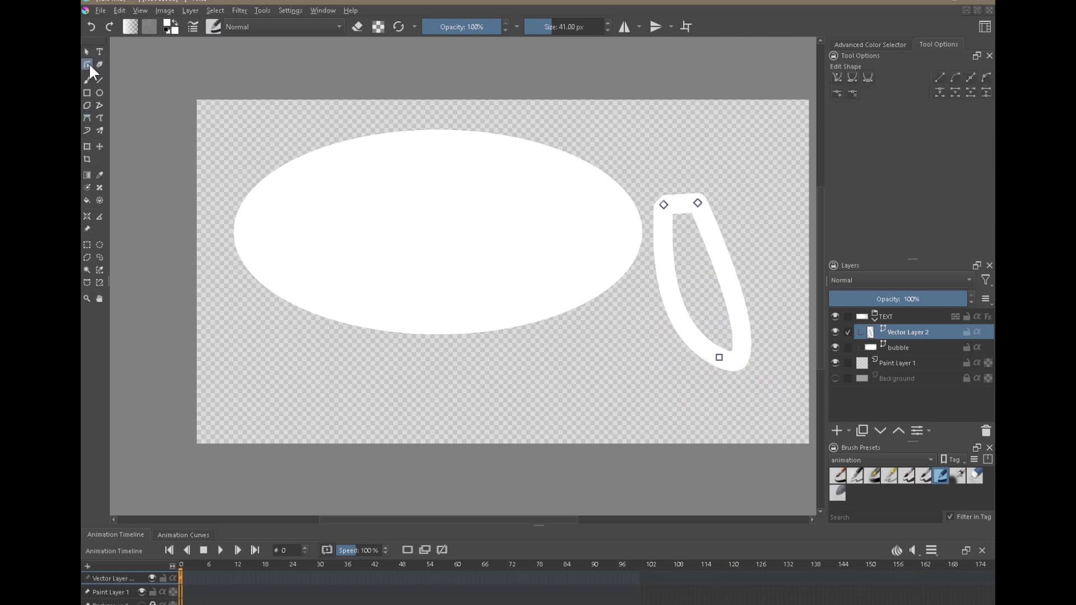
click(719, 358)
drag(718, 359, 717, 372)
drag(780, 402, 788, 344)
drag(788, 352, 759, 332)
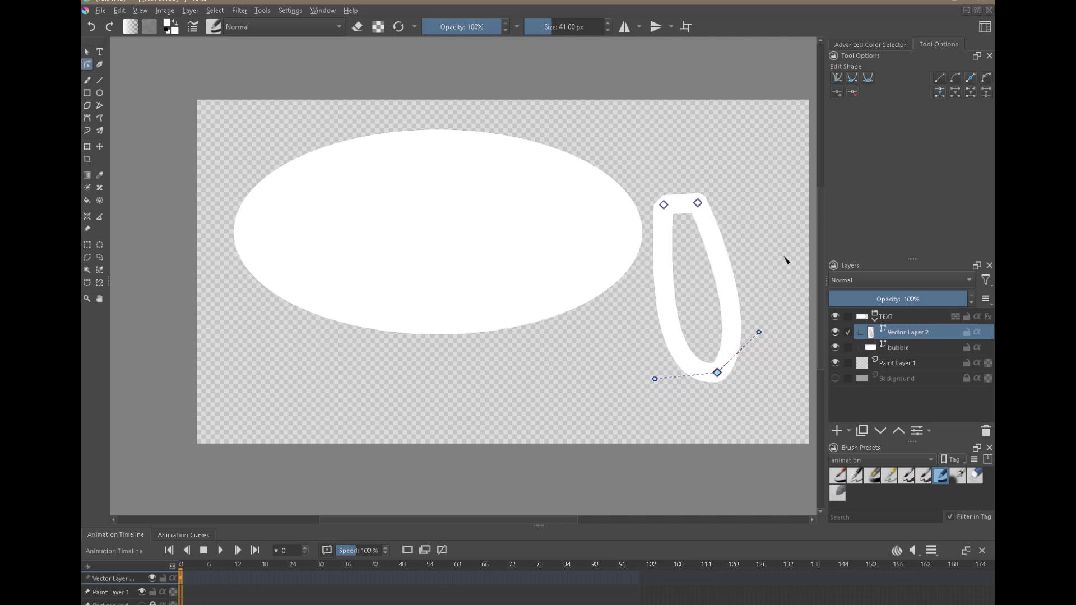
Try the symmetric and smooth point types on the tail's tip node.
click(867, 78)
drag(770, 371, 765, 356)
click(852, 77)
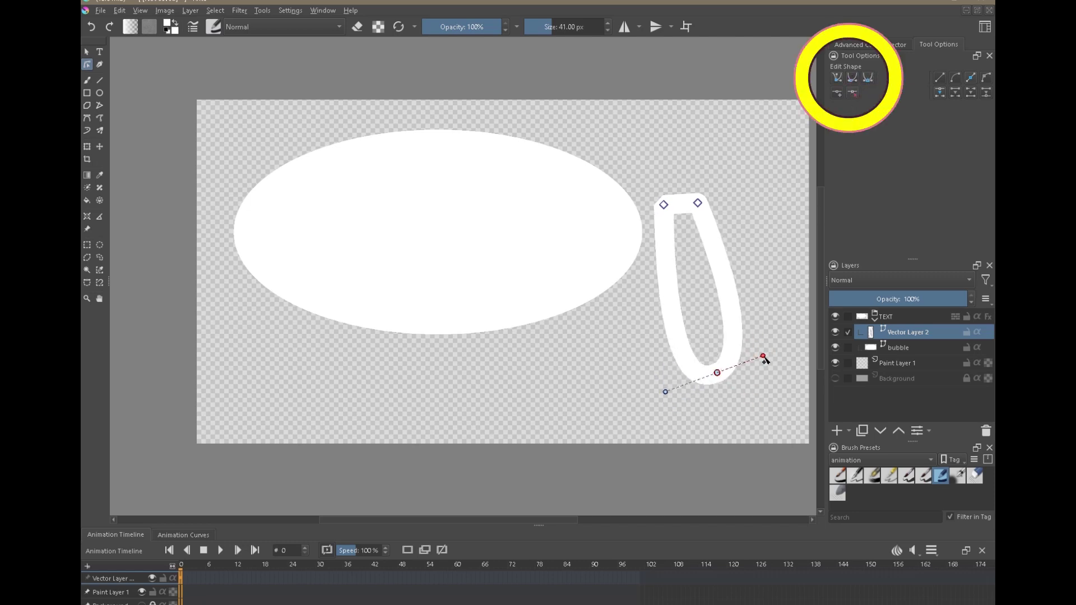
Convert the tail's tip node to a corner point and angle both handles upward to form a sharp tip.
click(836, 79)
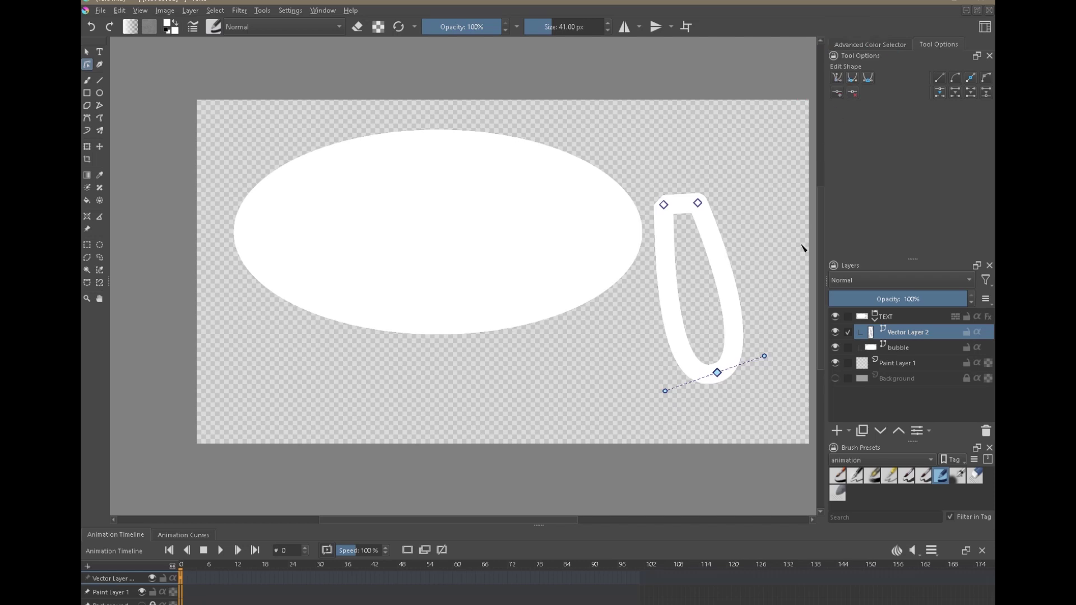
drag(765, 356, 693, 325)
drag(665, 391, 656, 350)
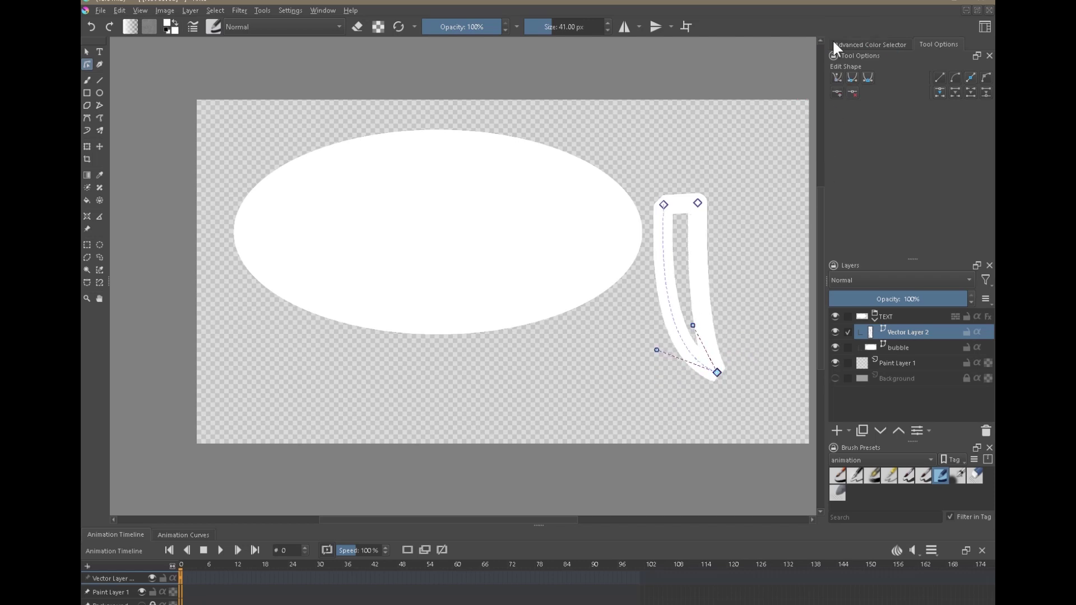
Set the tail's stroke thickness to 0 px and give it a solid white fill.
click(87, 52)
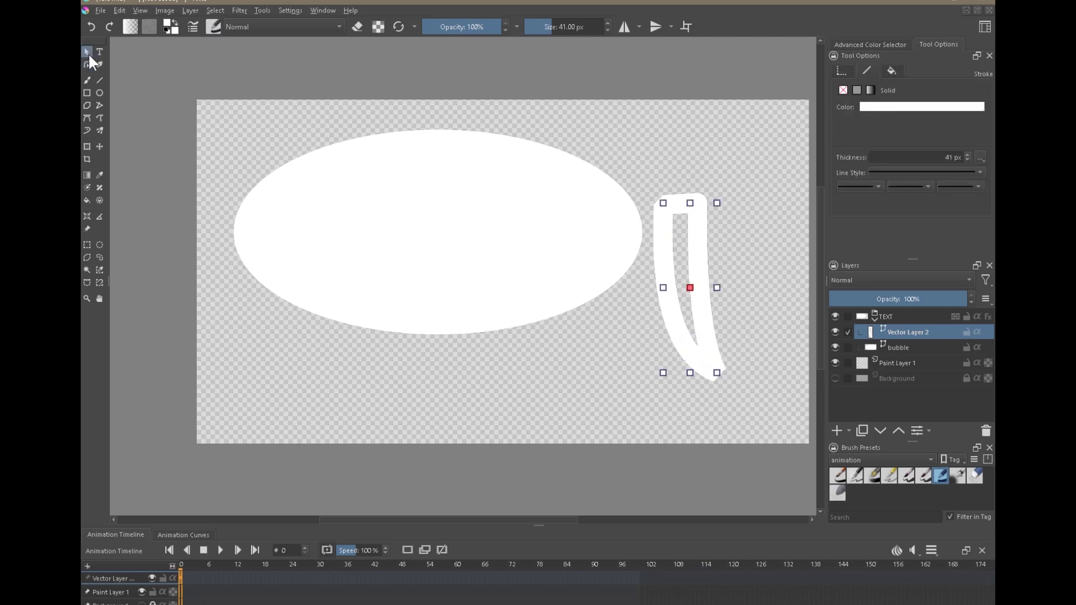
drag(697, 254, 701, 260)
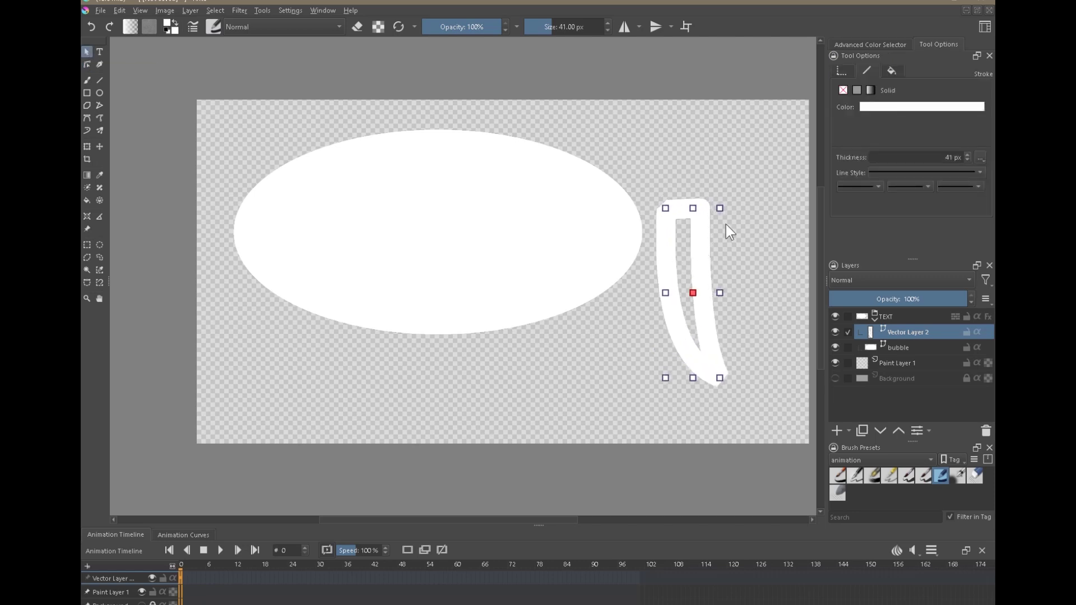
click(960, 158)
text(0)
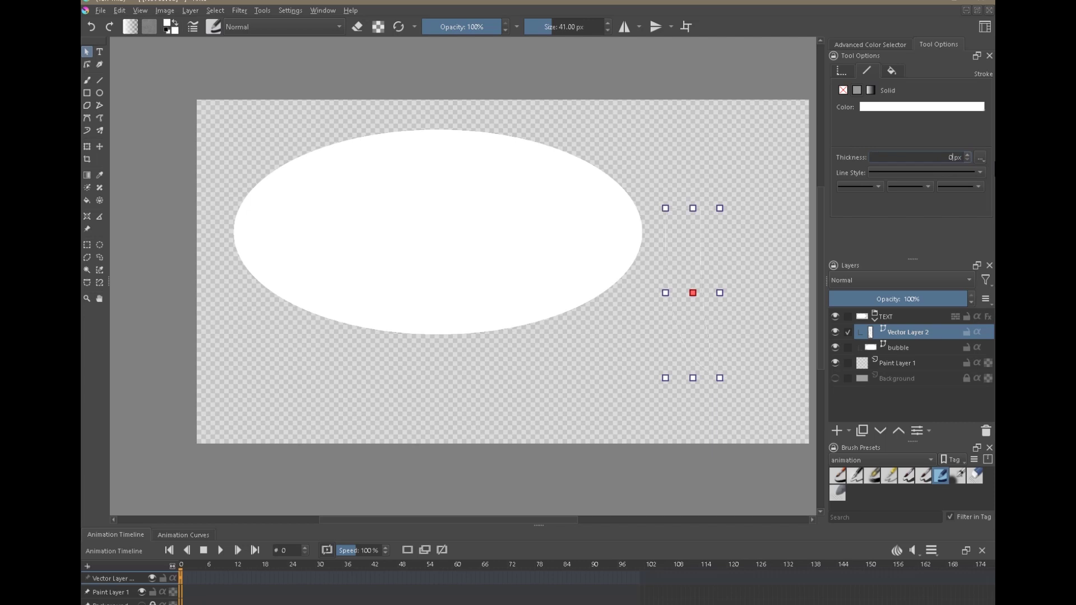
click(891, 71)
click(858, 90)
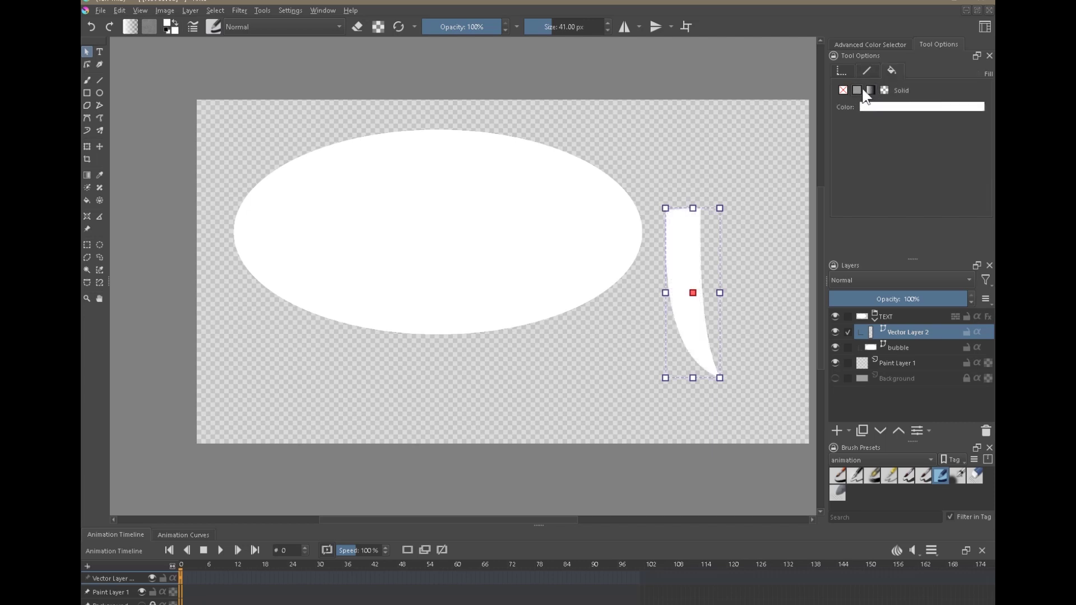
Rename the tail's vector layer as line.
double_click(895, 332)
text(line)
key(Return)
Refine the tail's shape by lengthening its tip, adjusting the tip's curve handles and shifting the two base nodes.
click(88, 65)
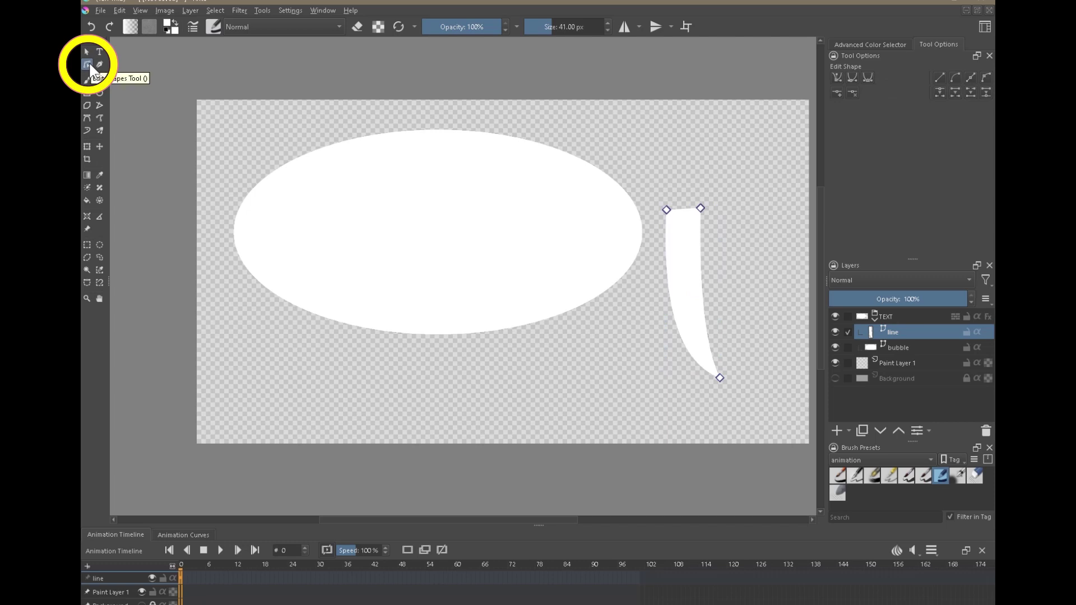
drag(720, 377, 720, 389)
drag(693, 336, 687, 308)
drag(660, 367, 663, 338)
click(701, 208)
drag(701, 232, 665, 222)
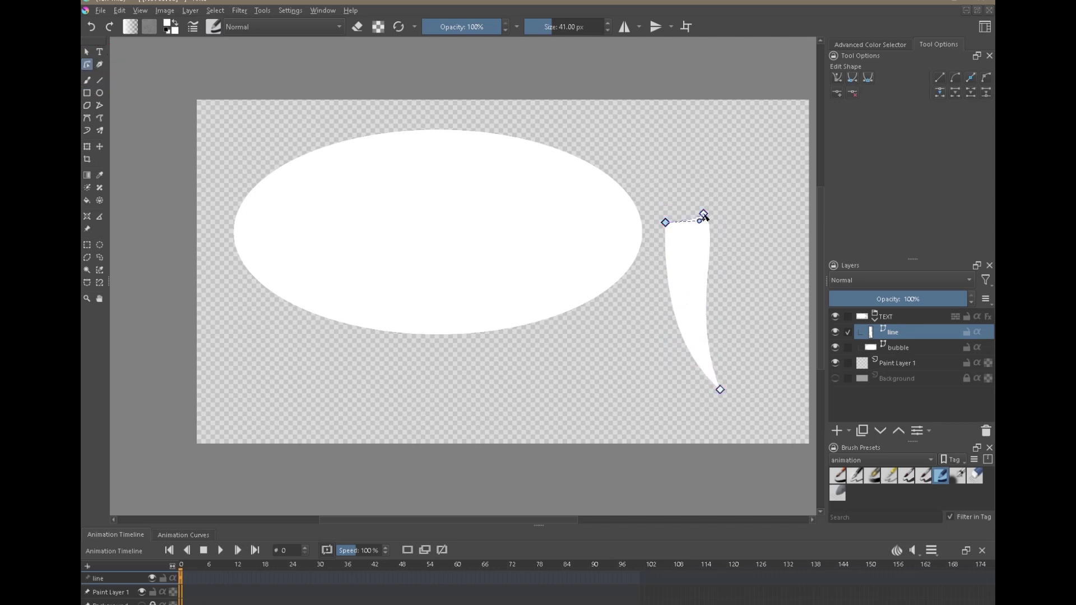
click(704, 213)
Move the tail against the ellipse's lower edge and turn on the TEXT group's layer effects.
click(99, 146)
drag(694, 307, 446, 346)
click(939, 318)
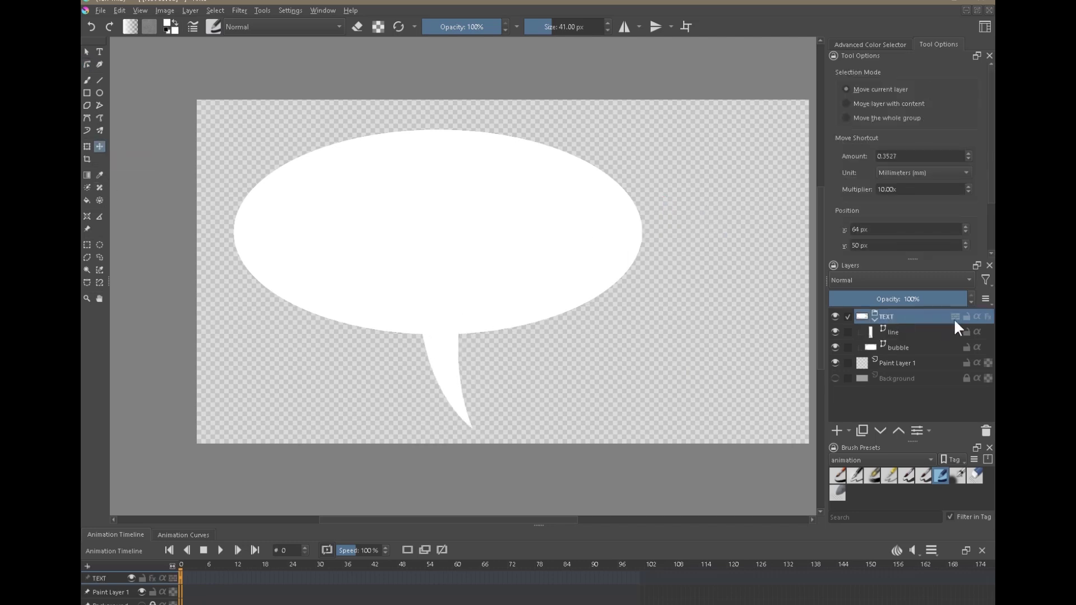
click(987, 317)
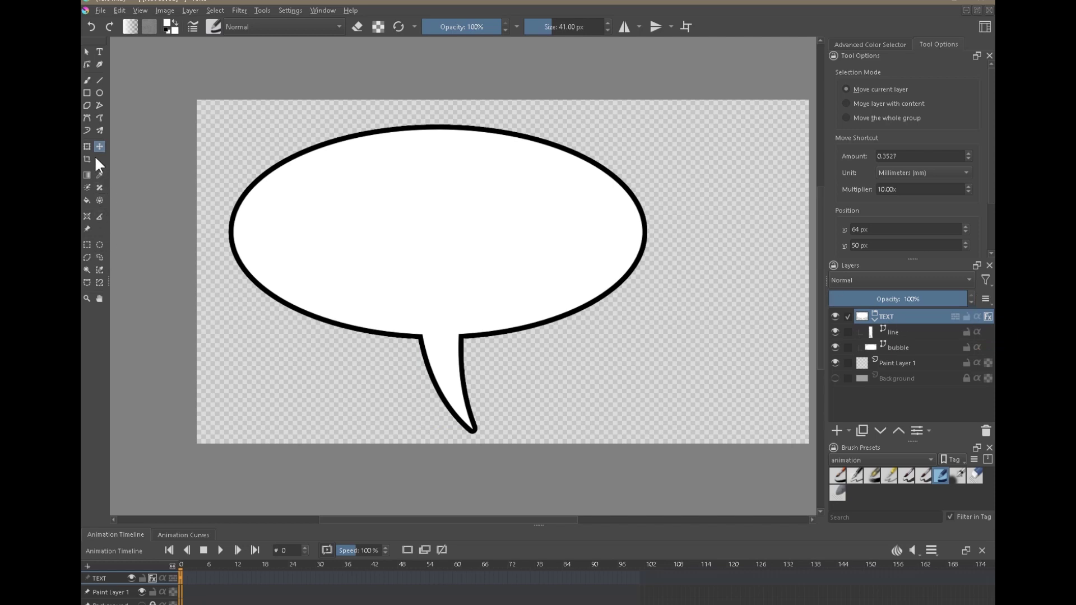
Reposition the TEXT group near the upper middle of the canvas and turn its layer effects off.
drag(494, 256, 658, 265)
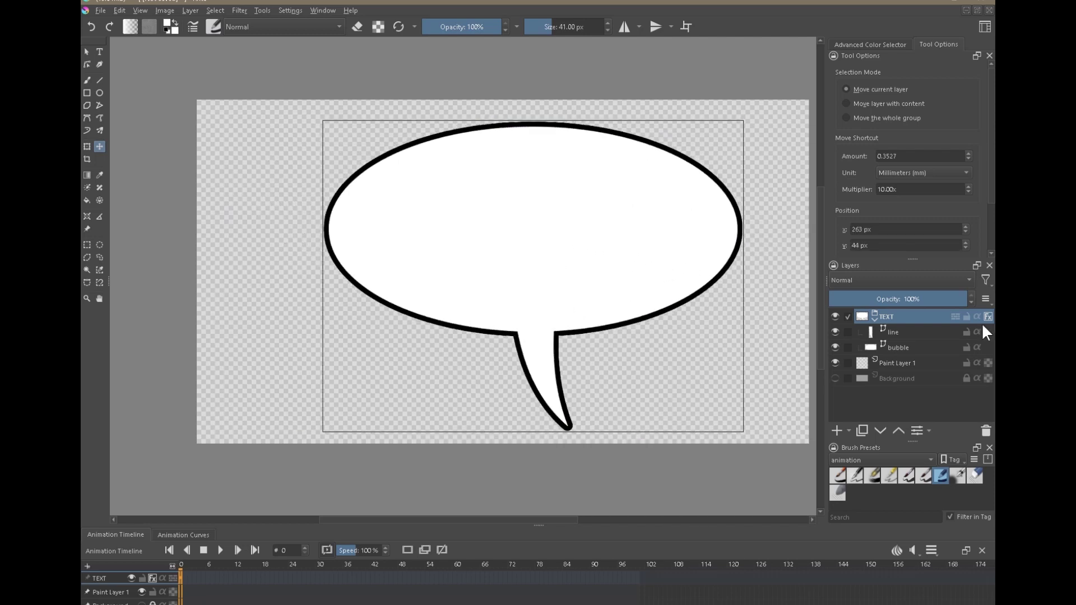
click(985, 318)
drag(634, 265, 554, 269)
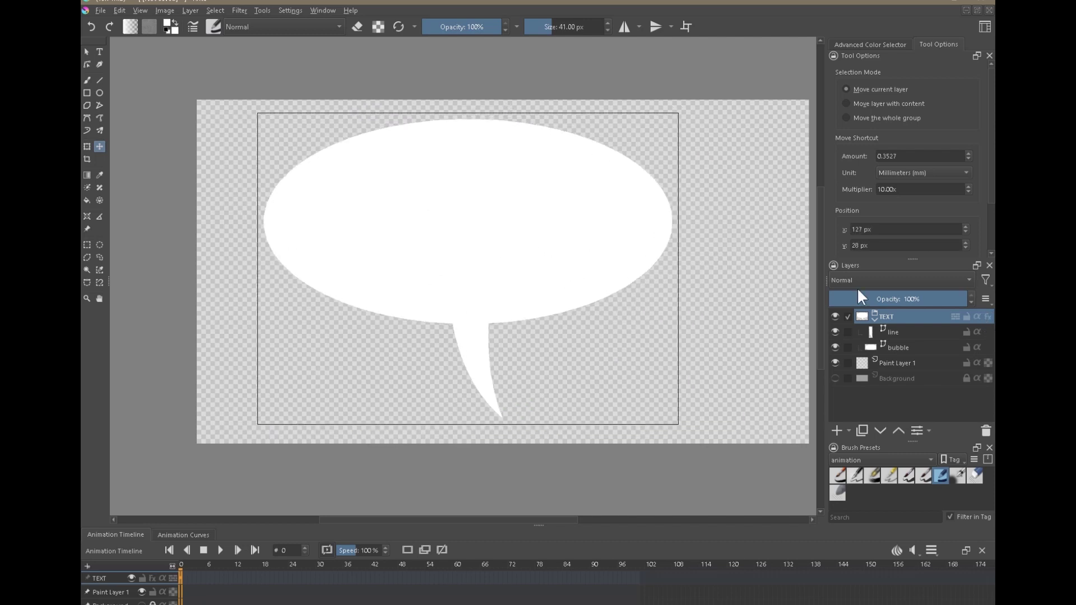
Rescale the TEXT group into a narrower speech bubble with the Transform tool and turn its layer effects back on.
click(87, 146)
drag(675, 419, 537, 312)
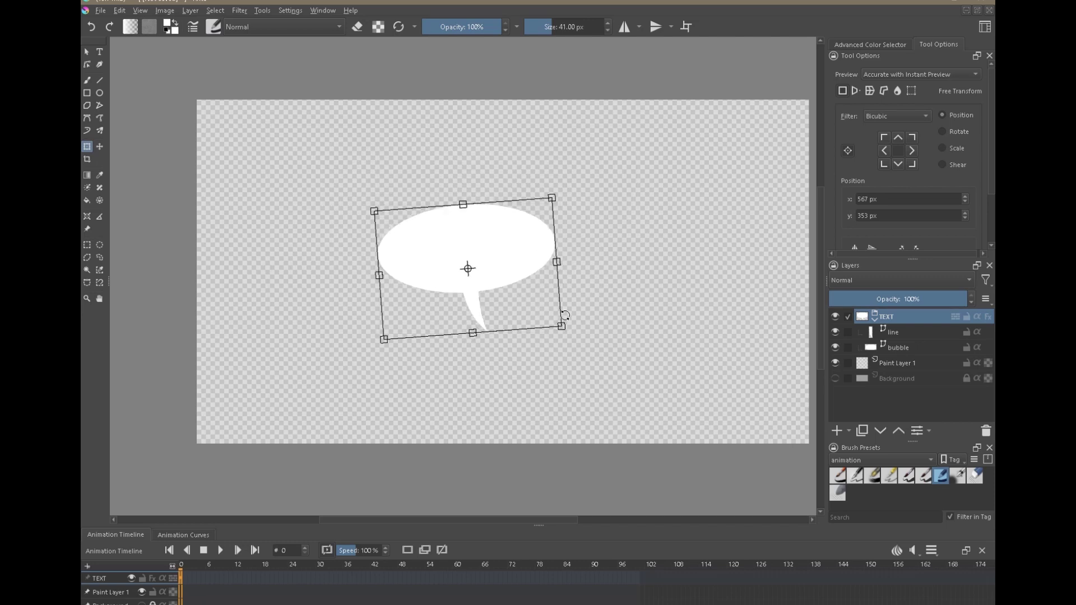
key(ctrl+z)
drag(558, 335, 638, 424)
drag(577, 264, 561, 265)
key(ctrl+space)
drag(500, 326, 552, 325)
click(988, 317)
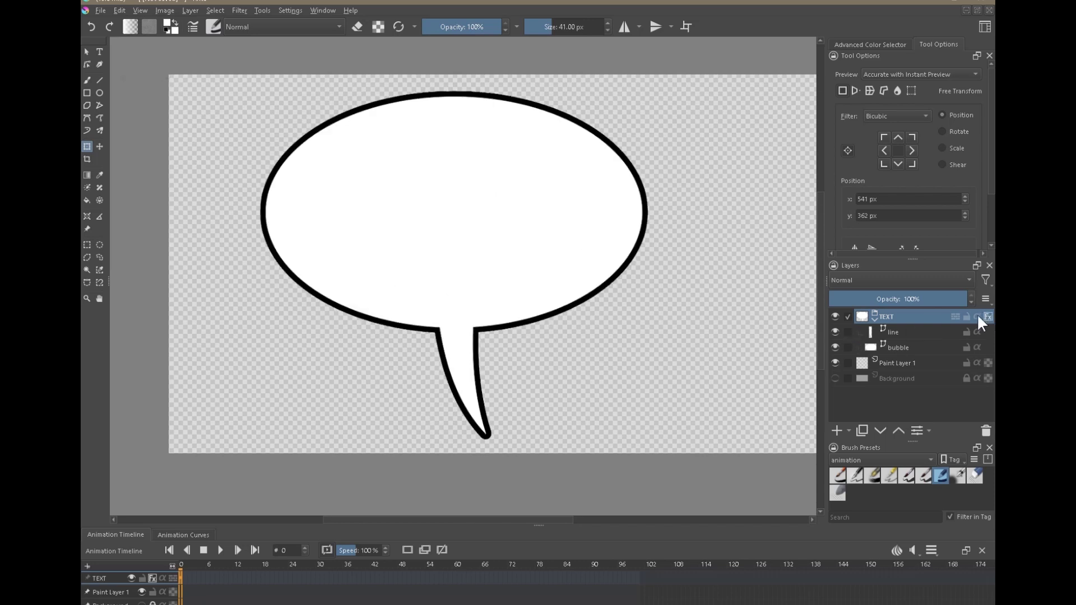
Open the TEXT group's layer style at its Stroke settings and place the dialog so part of the balloon stays visible.
right_click(902, 318)
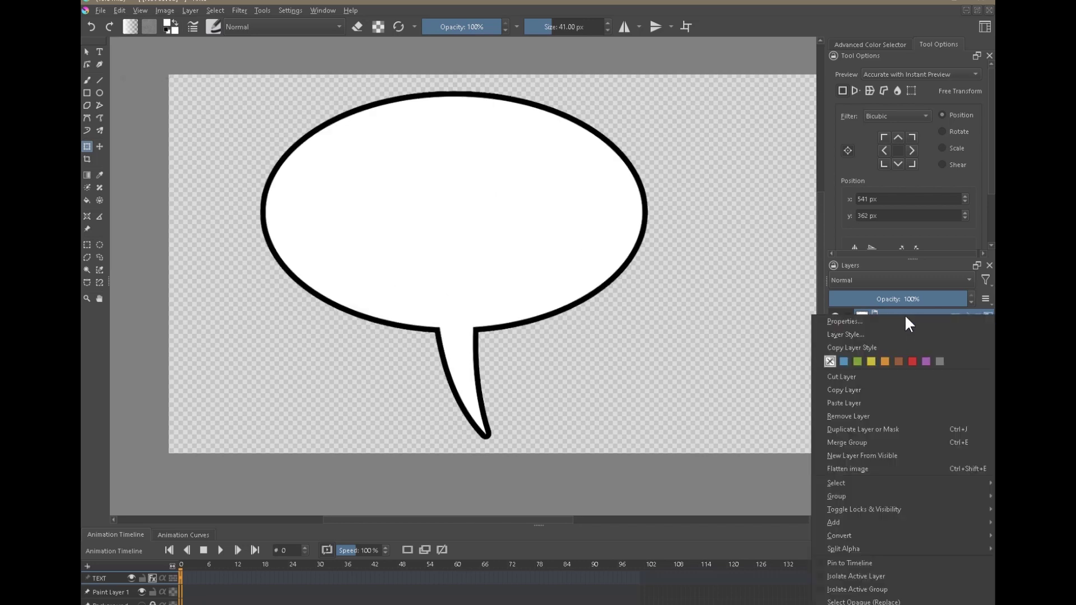
click(876, 323)
drag(509, 98, 686, 70)
click(508, 223)
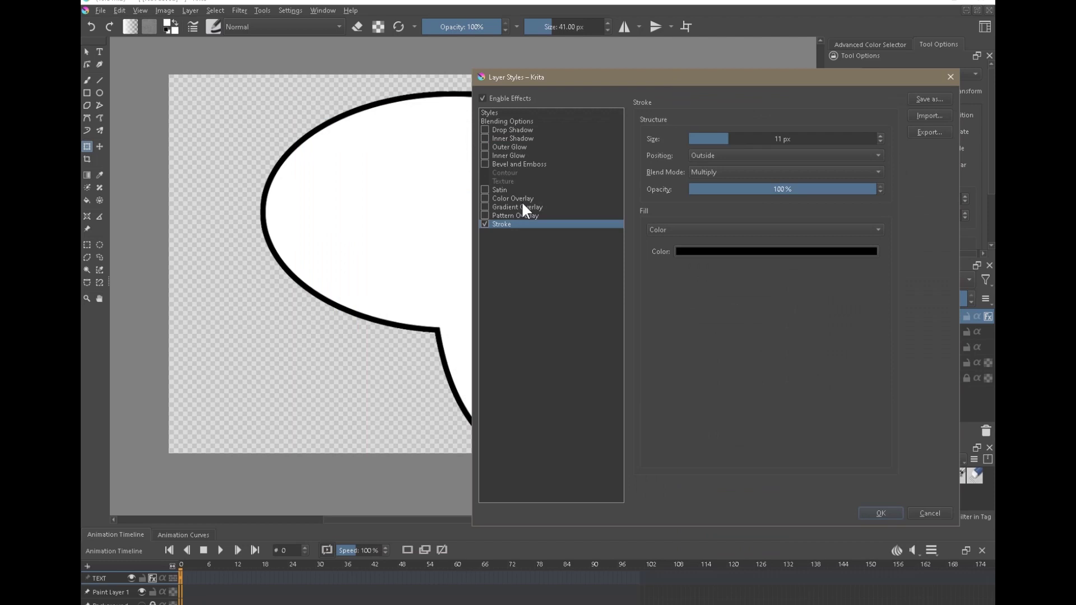
Try pink #dc6ea5 as the TEXT group's stroke color and set it back to black.
click(765, 251)
click(790, 175)
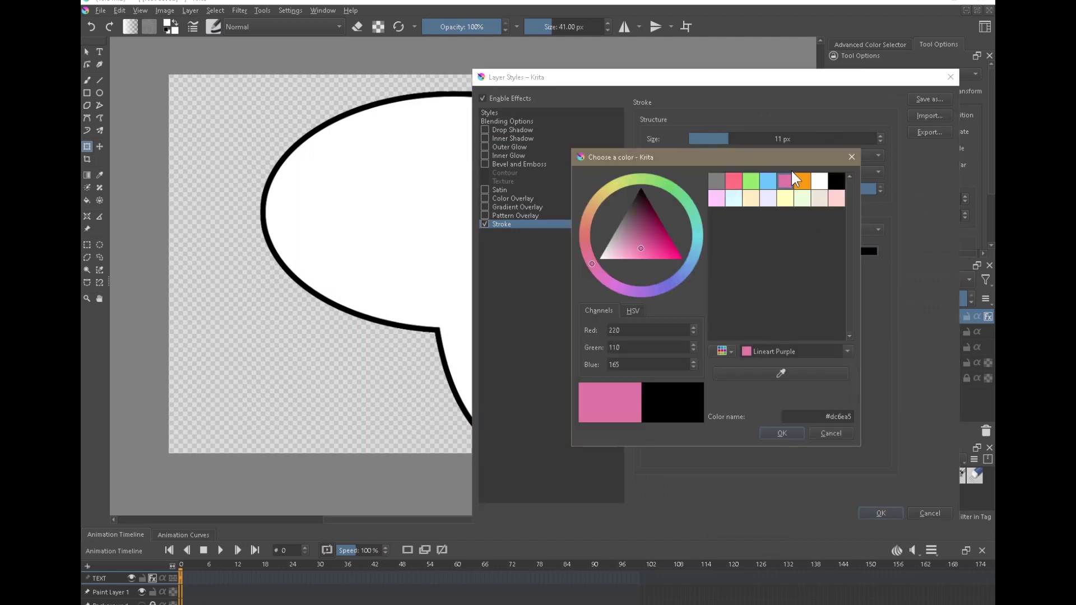
click(782, 434)
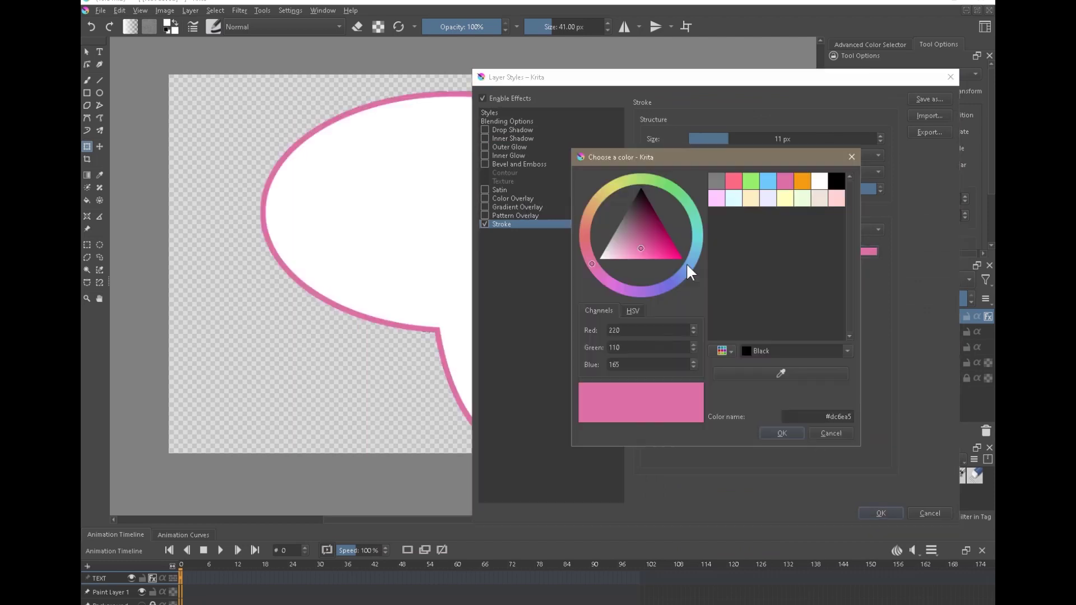
click(838, 180)
click(782, 433)
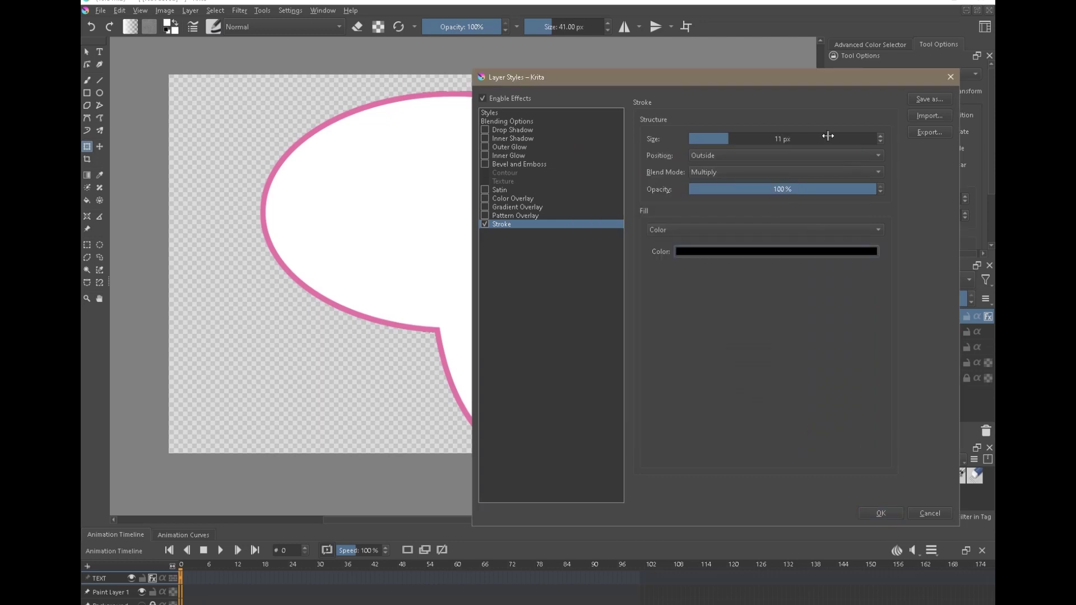
Reduce the TEXT group's stroke size by a few pixels and apply the layer style.
click(881, 141)
click(881, 141)
click(881, 141)
click(881, 513)
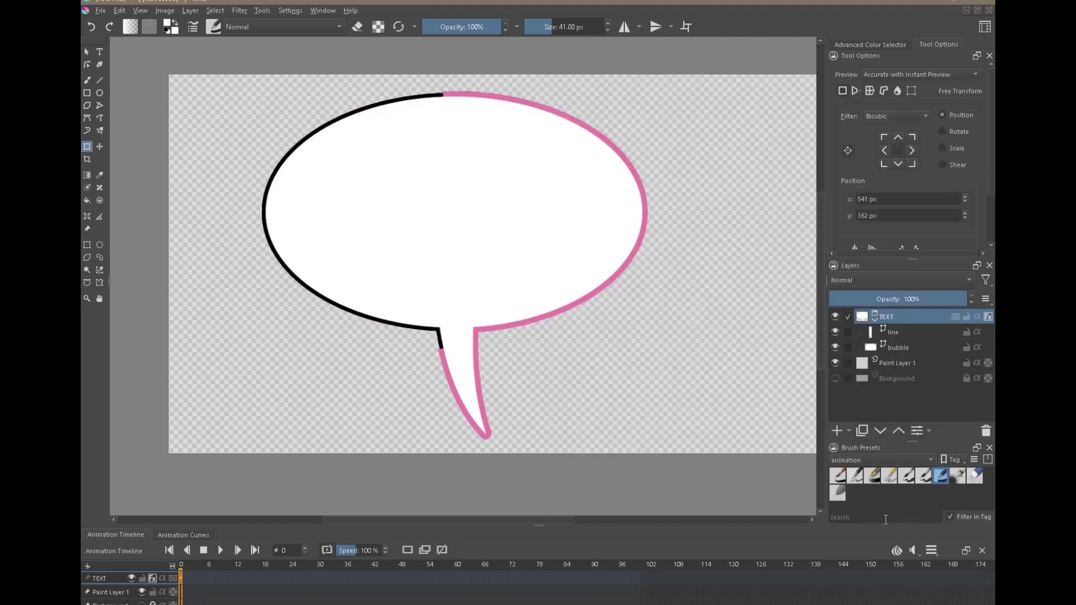
scroll(608, 324, down, 2)
scroll(709, 336, down, 1)
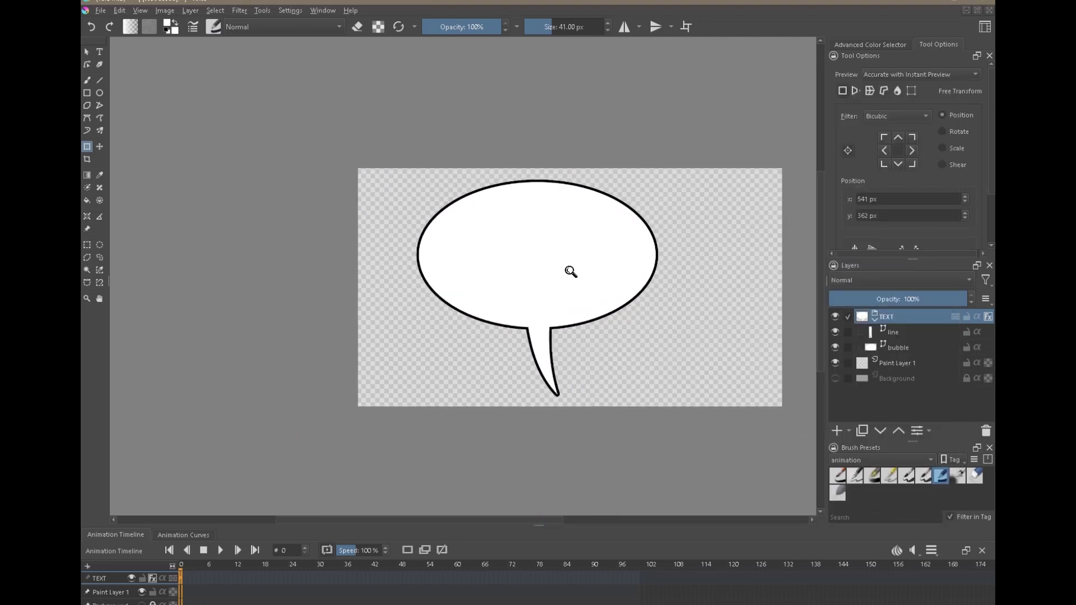
Draw a white-filled rectangle about 468 × 263 px near the middle of the canvas on the bubble layer.
drag(573, 272, 629, 232)
drag(676, 299, 610, 300)
click(890, 349)
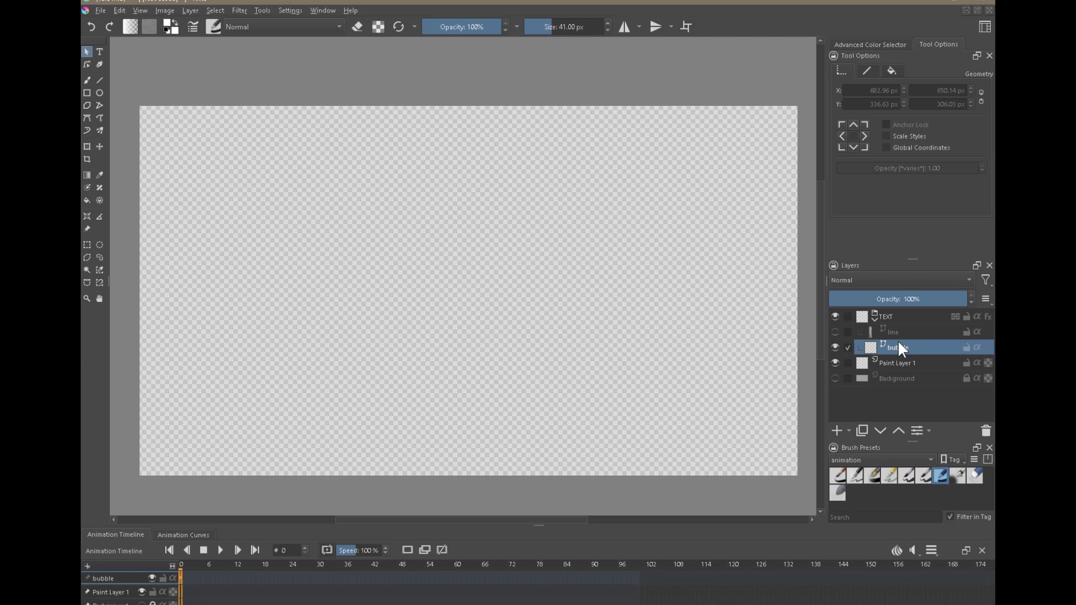
click(86, 93)
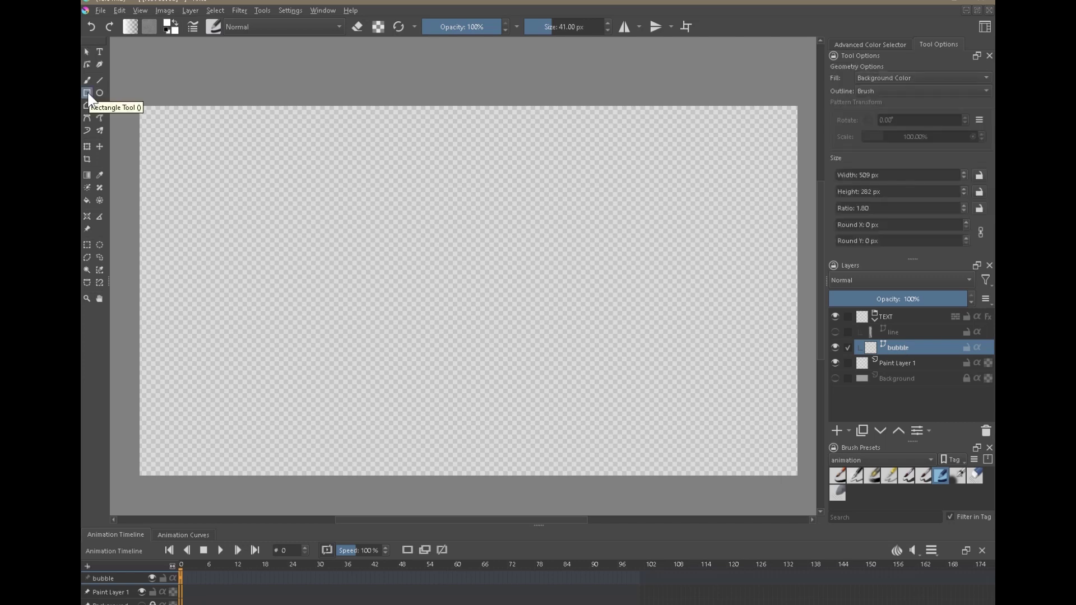
drag(375, 200, 613, 322)
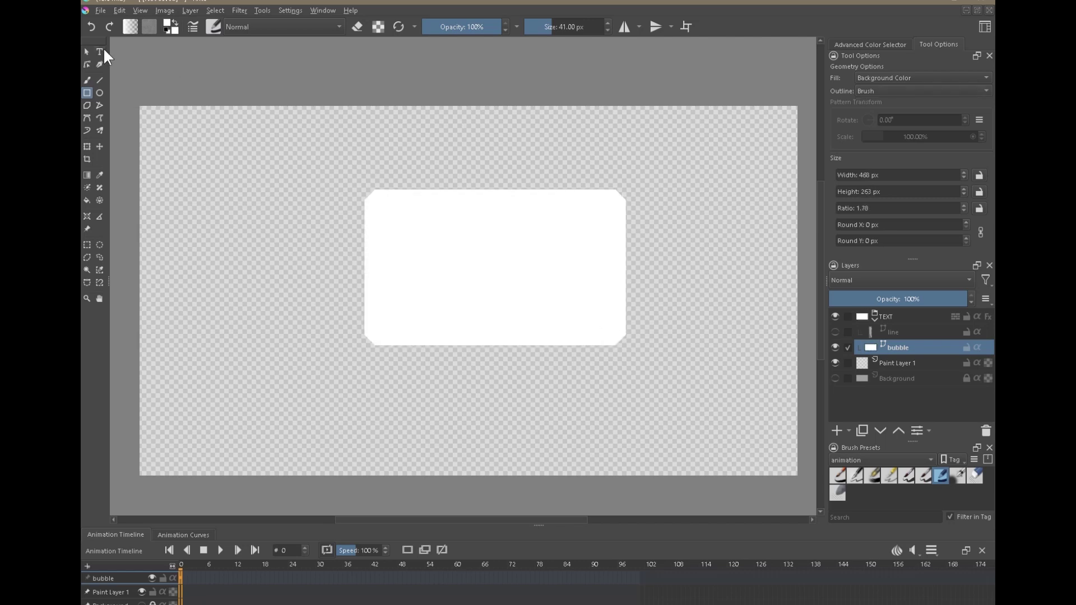
Convert the rectangle on the bubble layer into an editable path with the Edit Shapes tool.
click(86, 51)
click(544, 300)
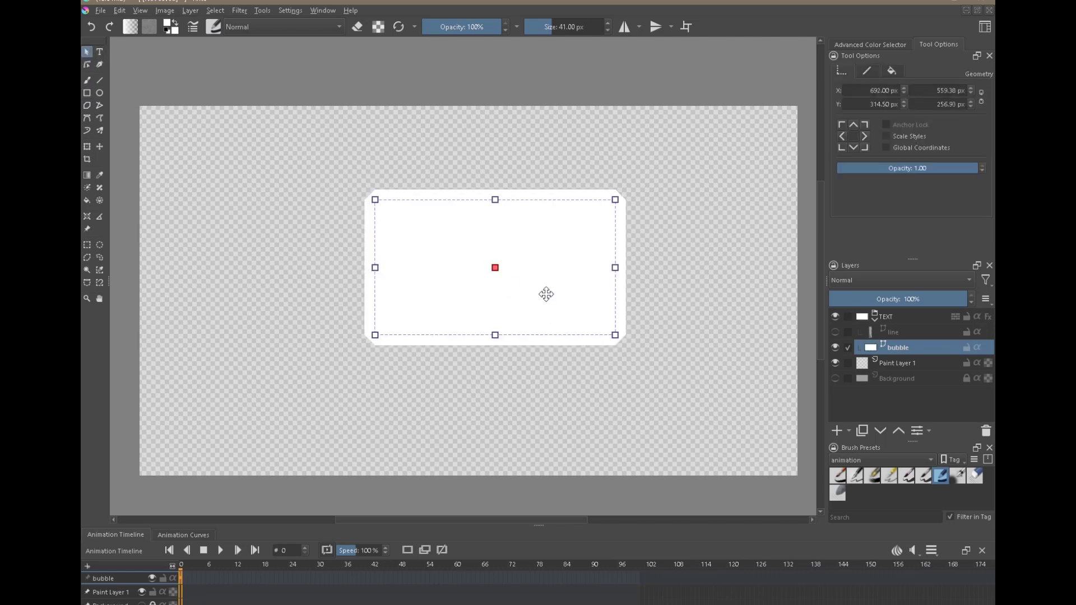
click(87, 94)
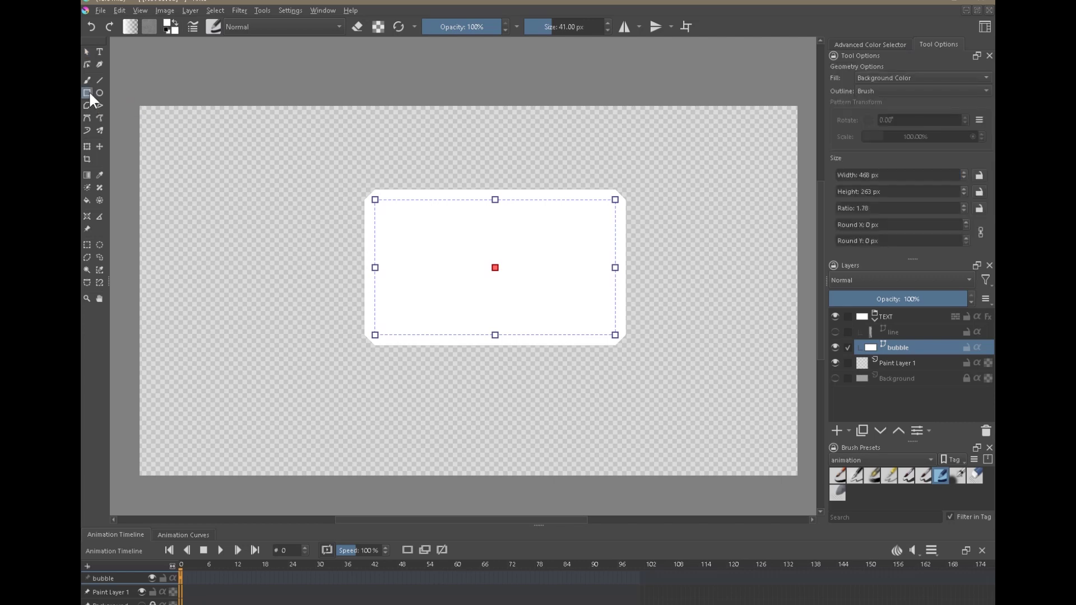
click(88, 65)
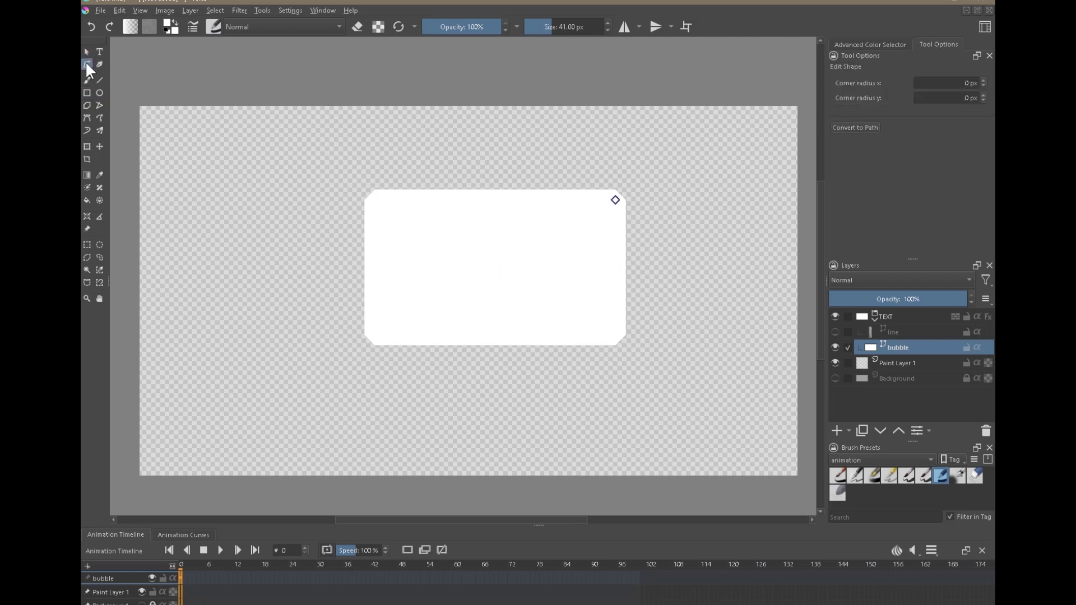
click(853, 127)
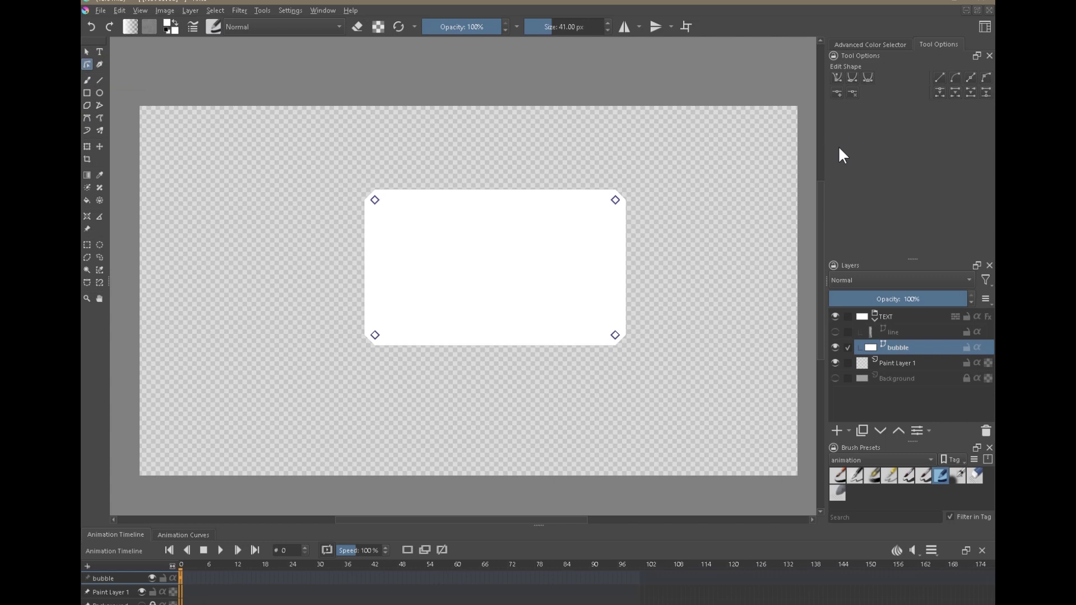
mouse_move(619, 338)
mouse_down()
mouse_move(613, 355)
mouse_move(546, 354)
mouse_move(654, 322)
mouse_move(556, 342)
mouse_move(682, 277)
mouse_move(611, 334)
mouse_move(671, 327)
mouse_move(615, 335)
mouse_up()
Set the rectangle's stroke thickness to 0 px and show its fill settings.
click(87, 52)
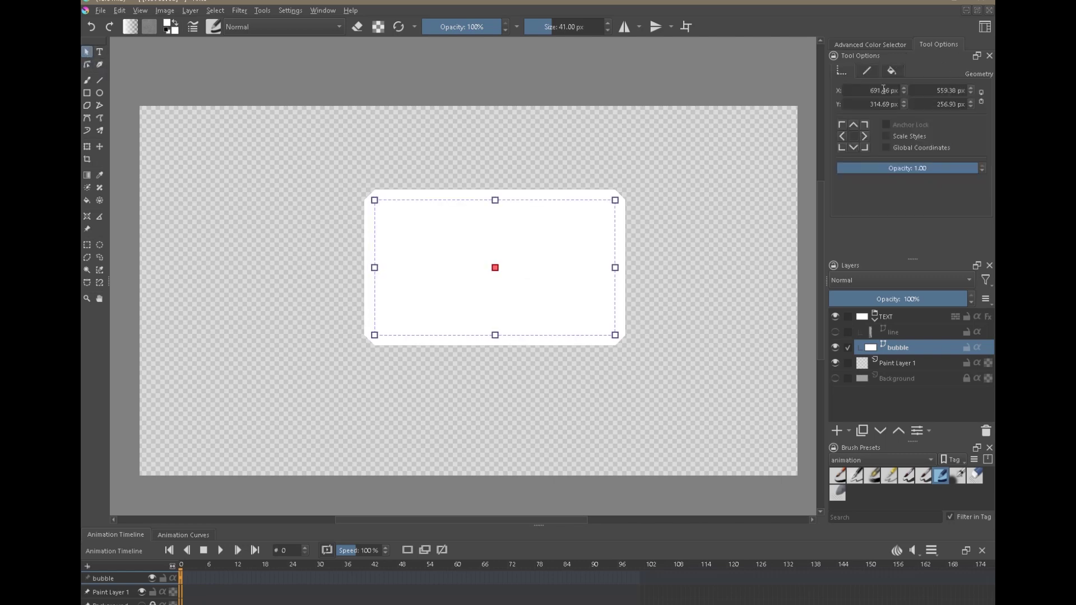
click(869, 70)
double_click(959, 158)
text(0)
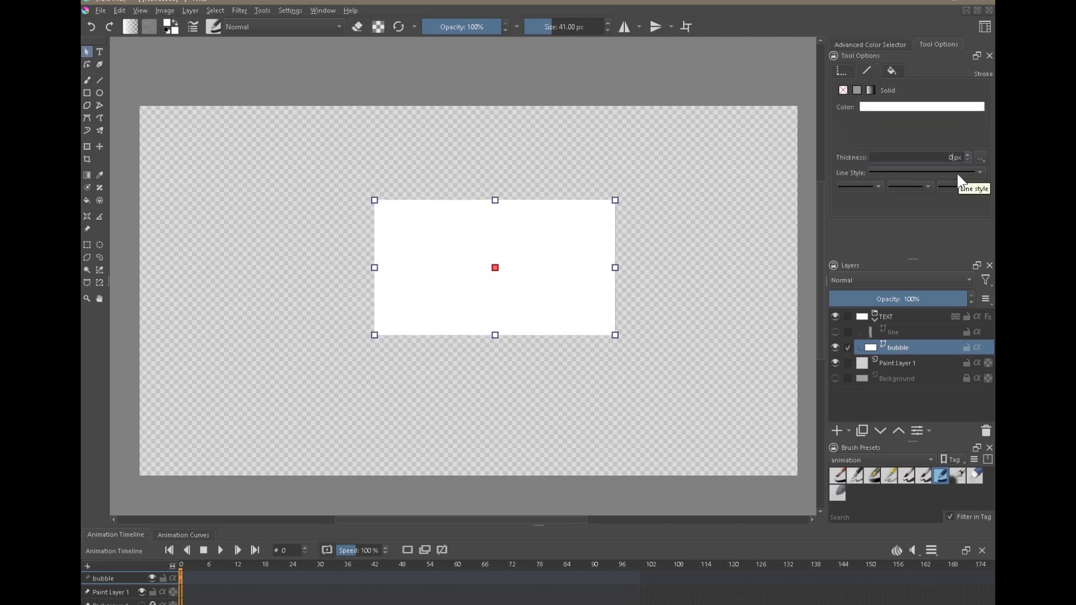
key(Up)
click(892, 71)
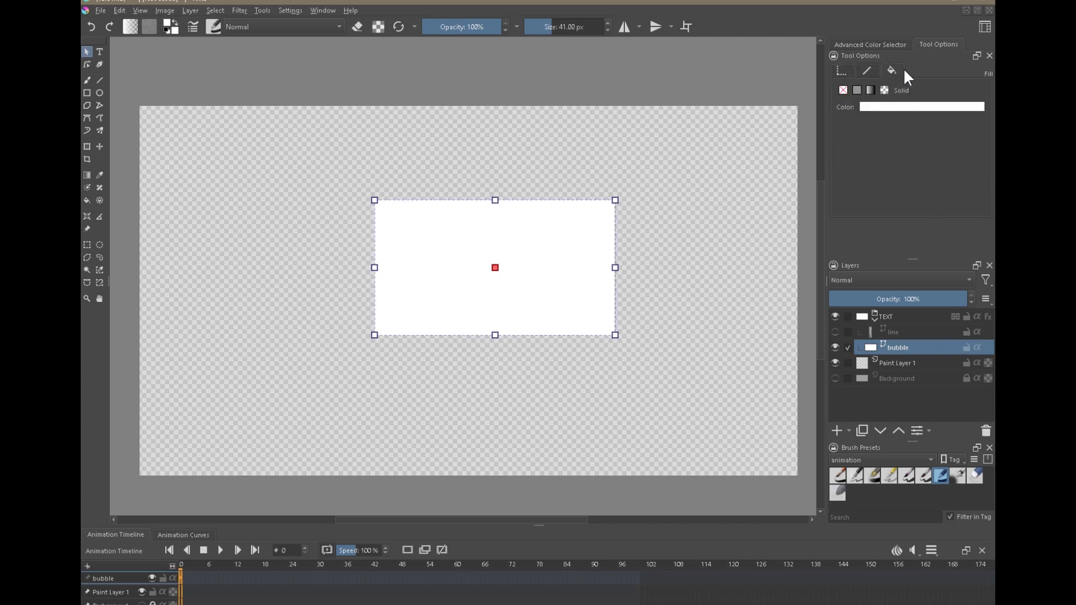
Convert the rectangle's four corner nodes into curved points so its sides bulge outward.
click(86, 64)
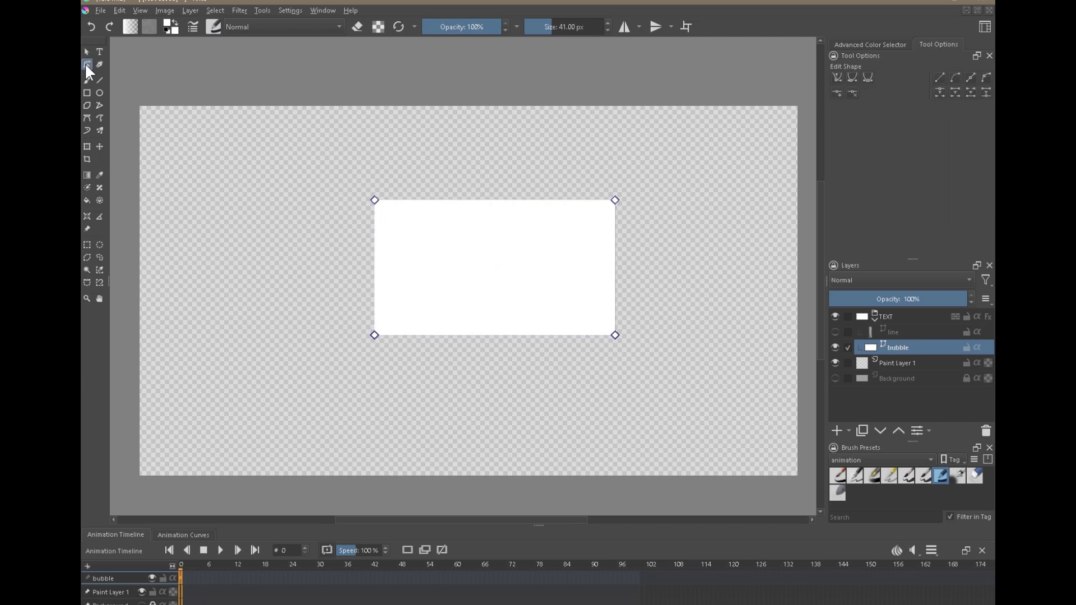
click(614, 200)
click(869, 77)
click(615, 336)
click(867, 78)
click(375, 336)
shift+click(375, 200)
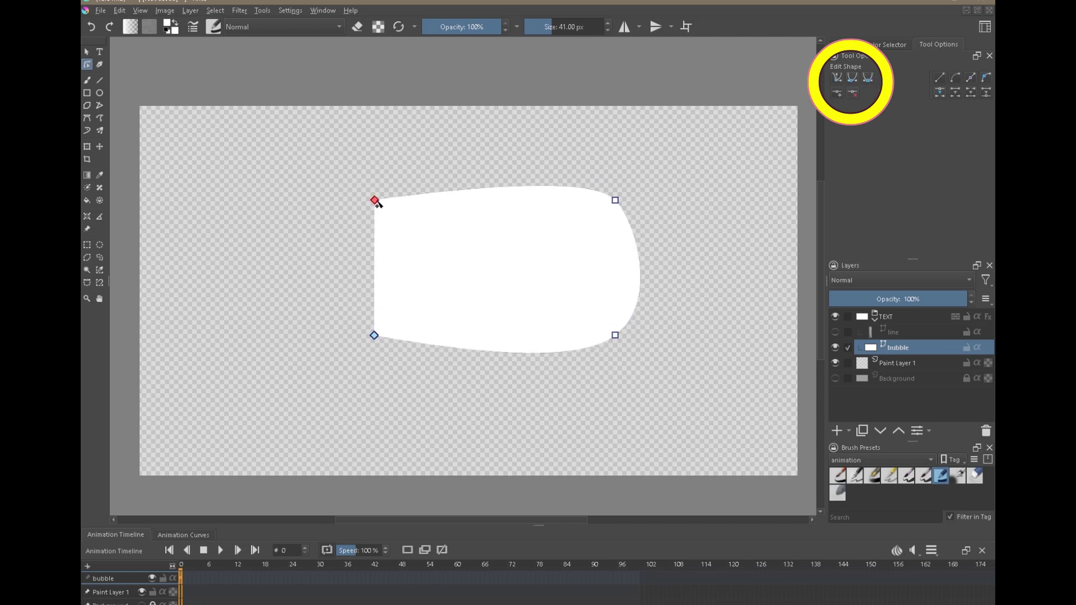
click(867, 79)
Shift the corner nodes and pull their handles outward to shape the path into a wide oval balloon.
drag(615, 335, 619, 343)
drag(666, 305, 679, 296)
mouse_move(615, 200)
mouse_down()
mouse_move(661, 218)
mouse_move(618, 187)
mouse_up()
drag(375, 200, 372, 200)
drag(394, 180, 432, 154)
drag(374, 335, 370, 341)
drag(392, 364, 420, 382)
Fine-tune the oval's corner nodes and upper-right handles, and narrow the shape slightly from its right side.
drag(619, 341, 629, 344)
drag(618, 187, 623, 190)
drag(372, 200, 373, 193)
drag(628, 344, 626, 343)
drag(624, 189, 626, 185)
drag(668, 210, 674, 211)
drag(627, 185, 611, 181)
drag(659, 207, 666, 209)
click(899, 382)
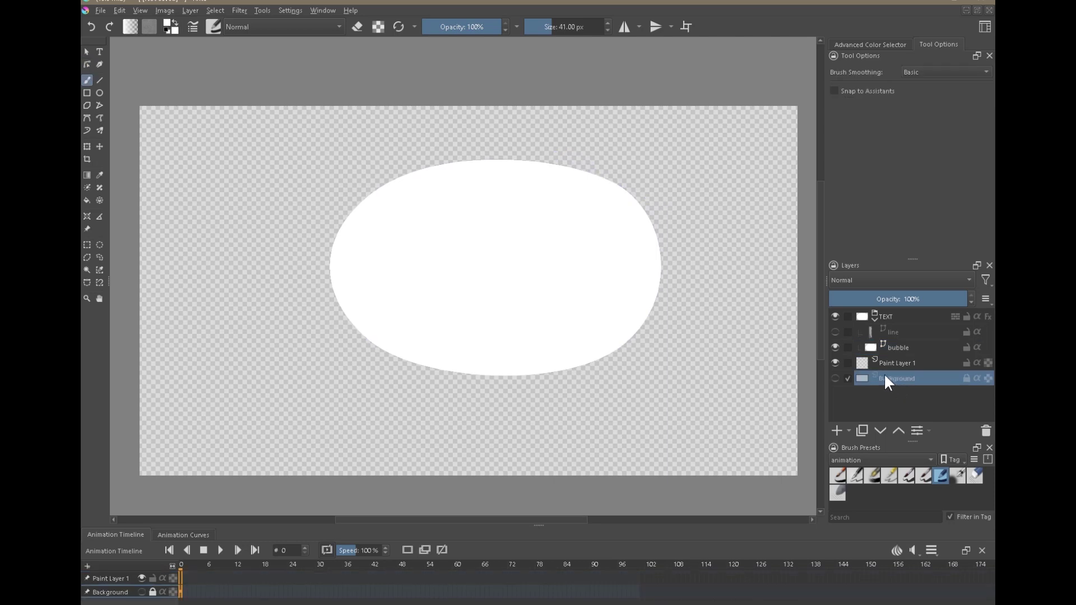
click(898, 348)
mouse_move(662, 268)
mouse_down()
mouse_move(684, 269)
mouse_move(659, 268)
mouse_up()
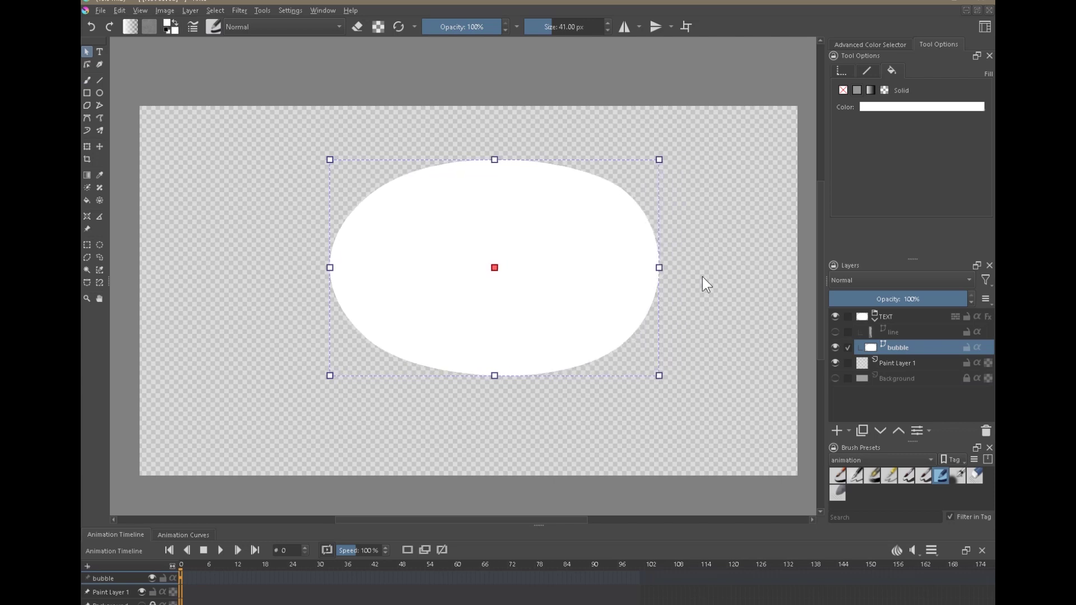
Insert a node in the middle of the balloon's upper edge and adjust it and its handles for a gentle curve.
click(88, 65)
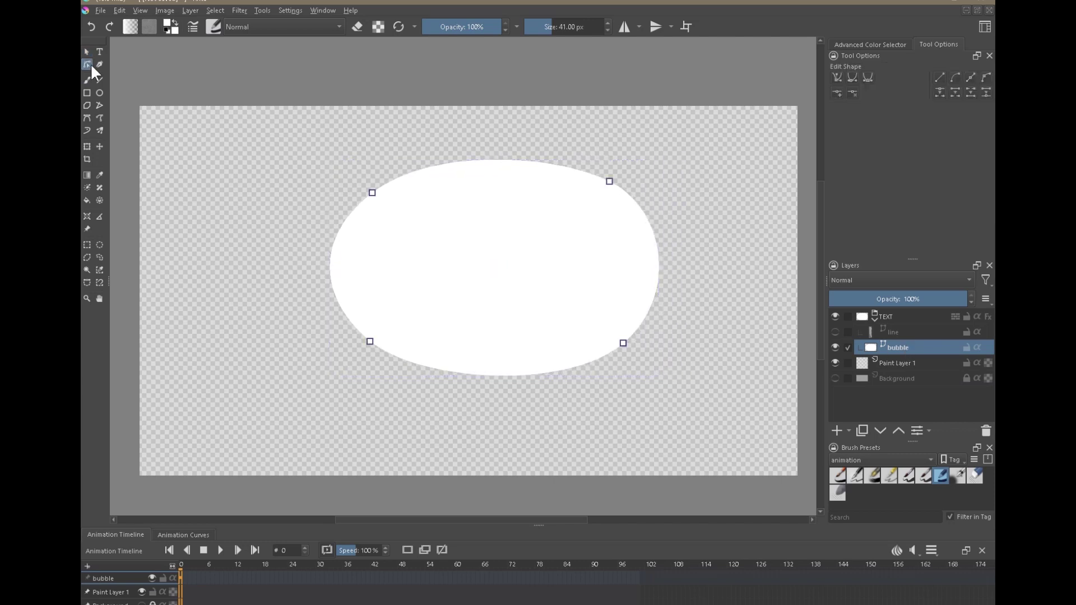
click(838, 94)
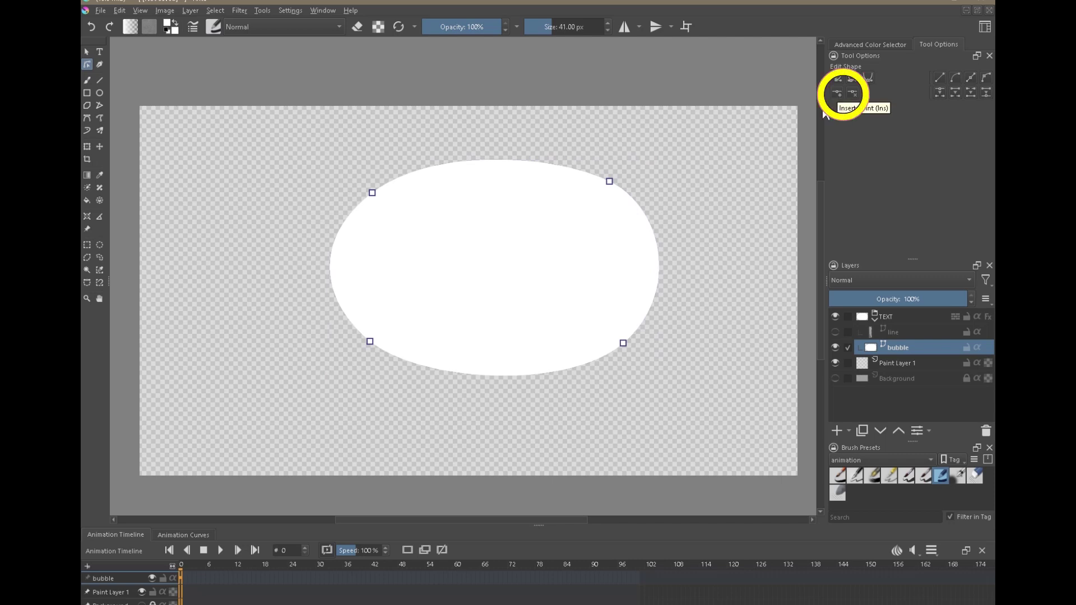
click(837, 92)
mouse_move(553, 164)
mouse_down()
mouse_move(497, 146)
mouse_move(492, 185)
mouse_move(533, 178)
mouse_move(506, 173)
mouse_move(560, 176)
mouse_move(507, 170)
mouse_move(561, 173)
mouse_up()
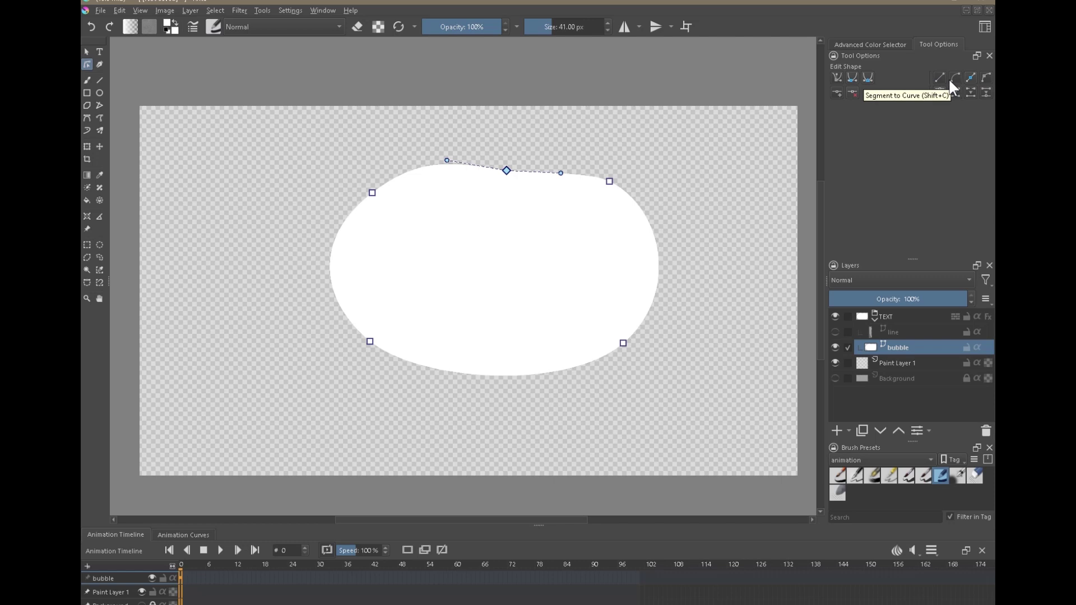
drag(506, 170, 562, 175)
drag(451, 160, 569, 170)
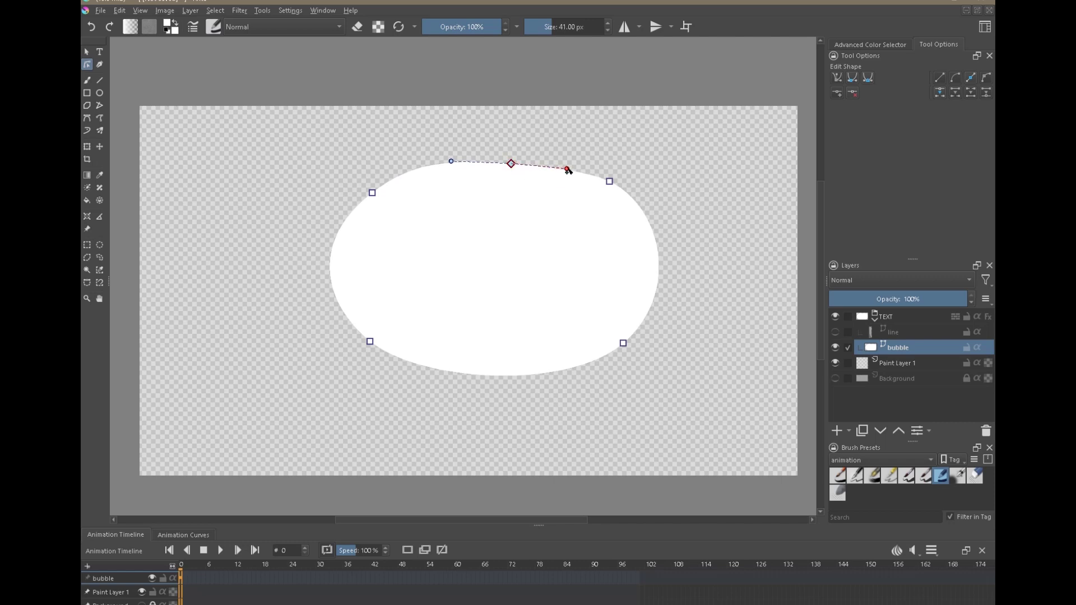
drag(452, 162, 439, 161)
drag(508, 162, 507, 159)
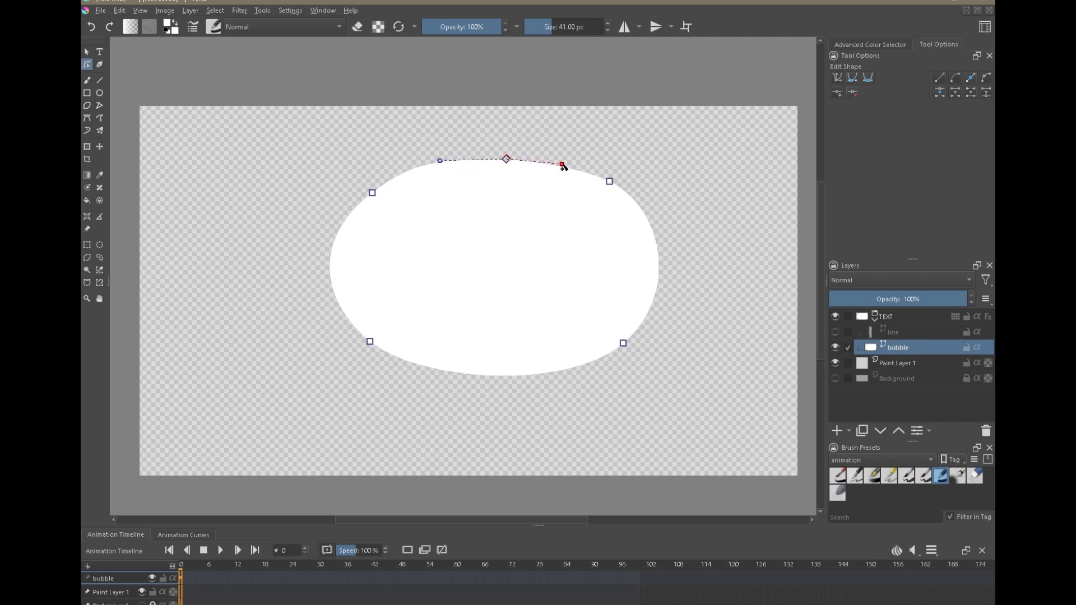
Insert a node in the middle of the balloon's lower edge, make it a curved point and even out its handles.
click(524, 377)
click(836, 92)
drag(560, 369, 501, 373)
drag(526, 371, 569, 379)
drag(500, 372, 503, 373)
drag(569, 379, 564, 397)
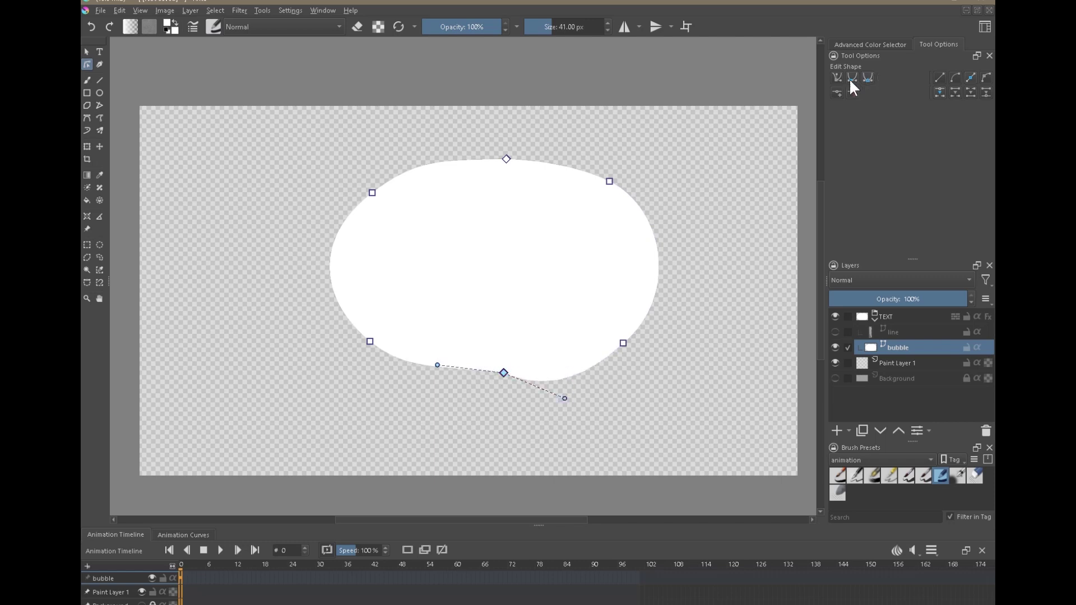
click(870, 77)
drag(568, 389, 571, 370)
drag(502, 373, 470, 371)
drag(509, 367, 509, 369)
Shift the balloon's top middle node, make it a curved point and deselect the shape.
mouse_move(506, 159)
mouse_down()
mouse_move(547, 154)
mouse_move(500, 162)
mouse_up()
click(868, 80)
click(883, 381)
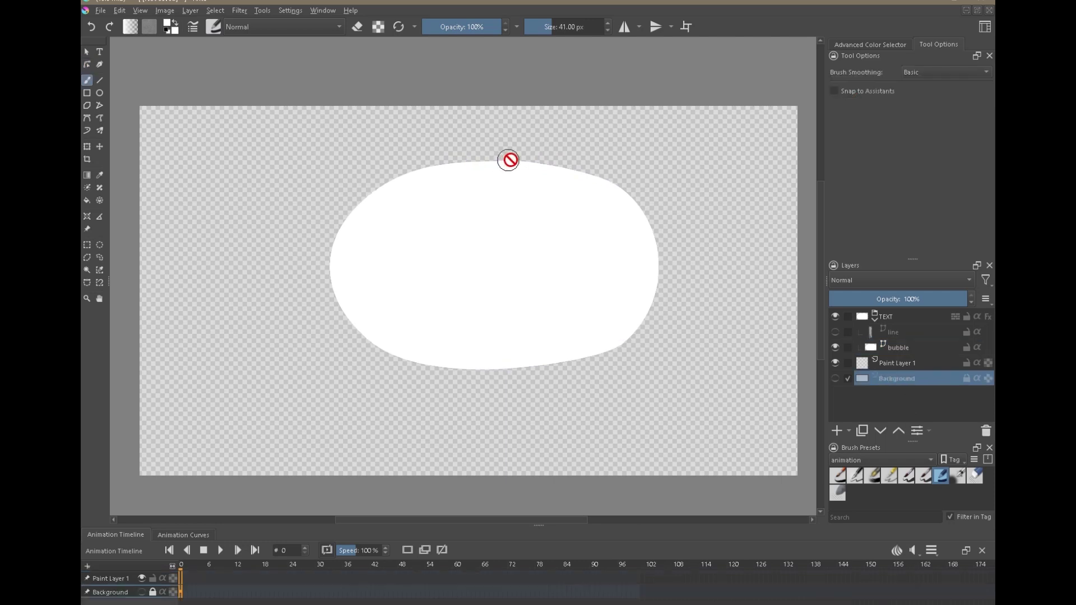
Reshape the bubble layer's balloon with a flatter top by adjusting the two upper corner nodes and the top middle node.
click(87, 64)
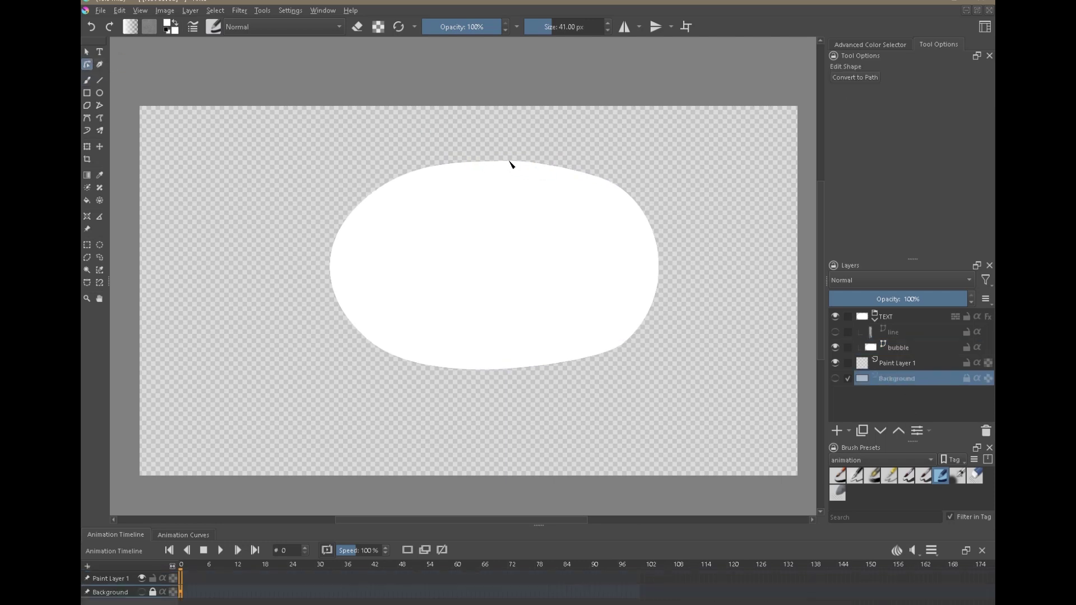
click(892, 348)
click(611, 183)
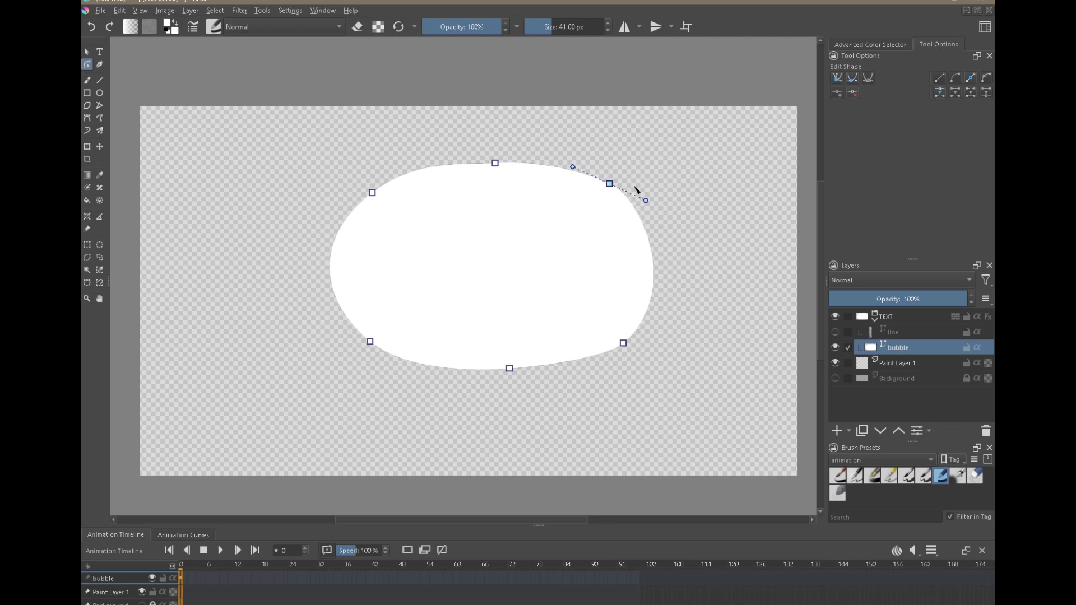
drag(373, 192, 370, 191)
click(370, 191)
click(509, 161)
drag(541, 162, 586, 166)
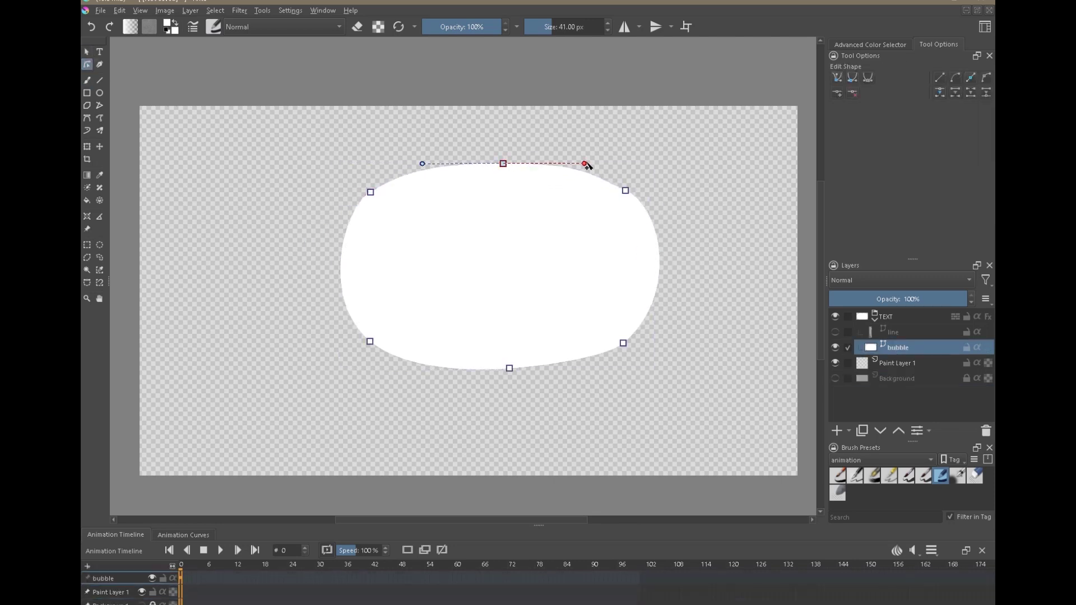
click(908, 378)
click(908, 347)
click(626, 191)
Turn on the TEXT group's layer effects to outline the reshaped balloon.
click(919, 378)
click(987, 318)
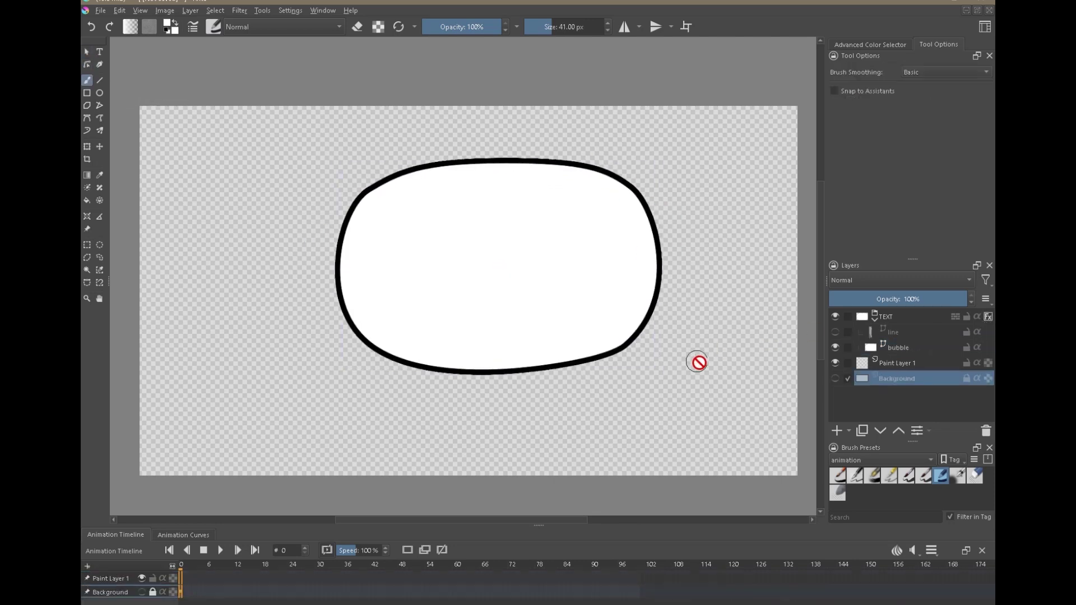
drag(695, 360, 656, 317)
drag(645, 270, 656, 211)
Pull the balloon's right side outward by bending its curve segment on the bubble layer.
click(896, 347)
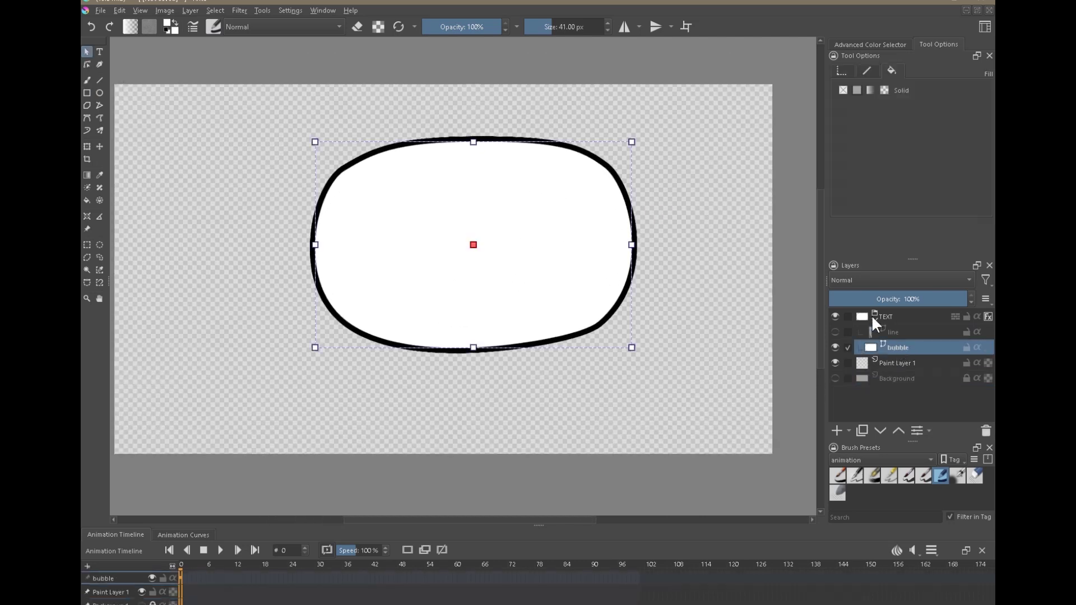
click(87, 65)
mouse_move(634, 228)
mouse_down()
mouse_move(658, 260)
mouse_move(648, 274)
mouse_move(639, 230)
mouse_move(587, 245)
mouse_move(624, 223)
mouse_move(672, 250)
mouse_move(651, 238)
mouse_up()
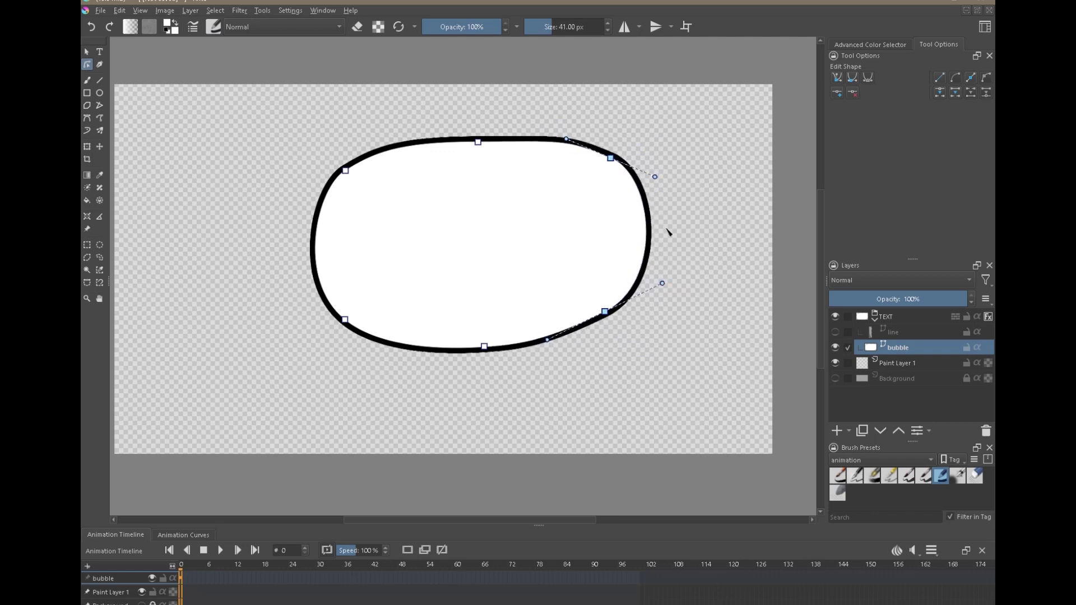
Show the line layer and move its tail rightward so it hangs beneath the middle of the balloon.
click(835, 332)
click(909, 332)
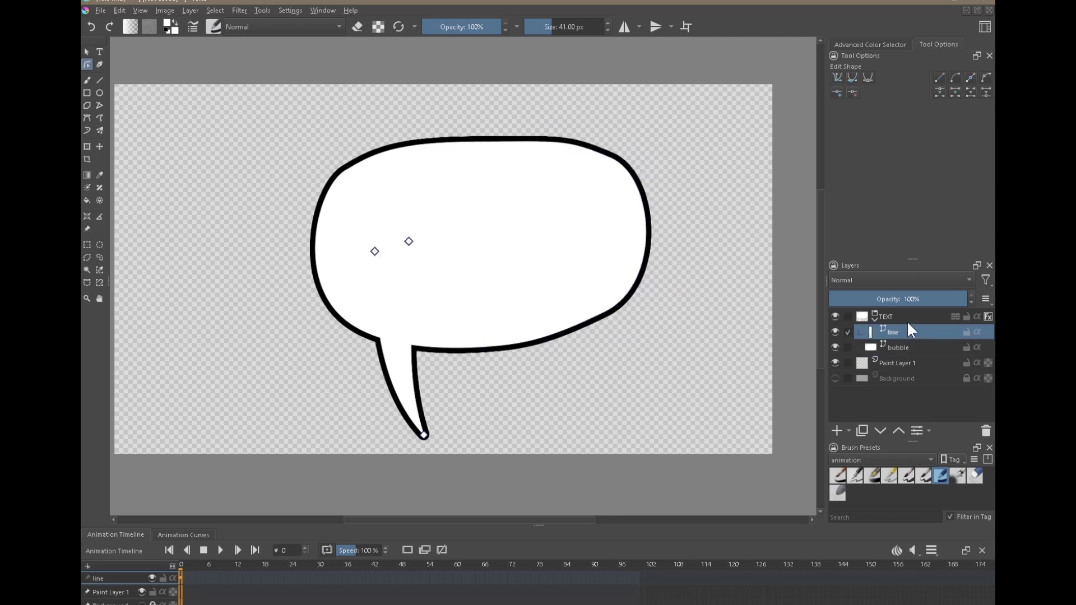
click(99, 147)
drag(406, 374, 507, 374)
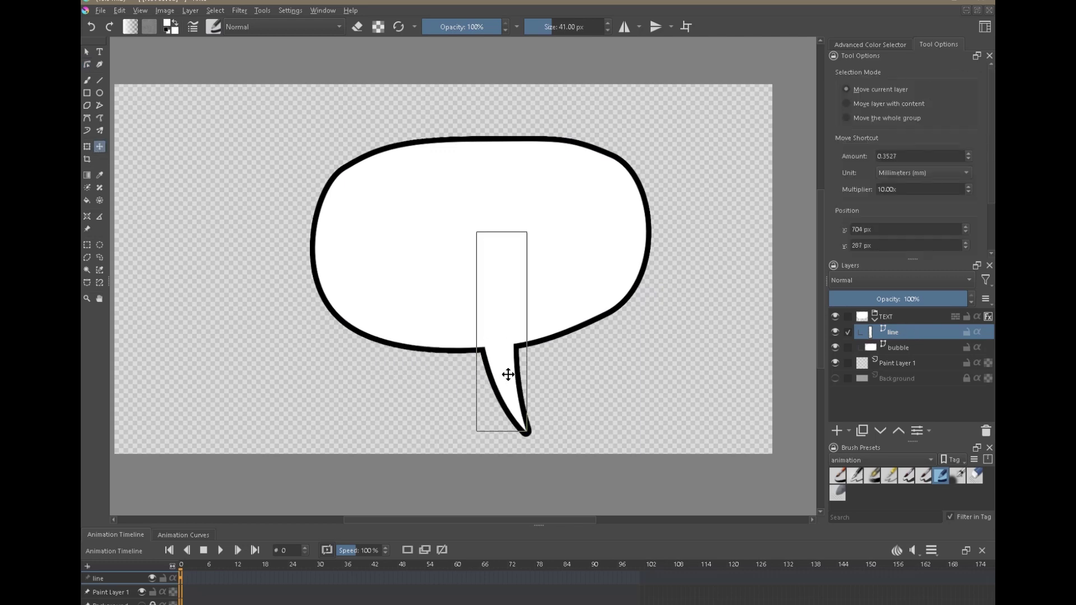
drag(508, 374, 477, 361)
Collapse the TEXT group and save the document.
click(877, 317)
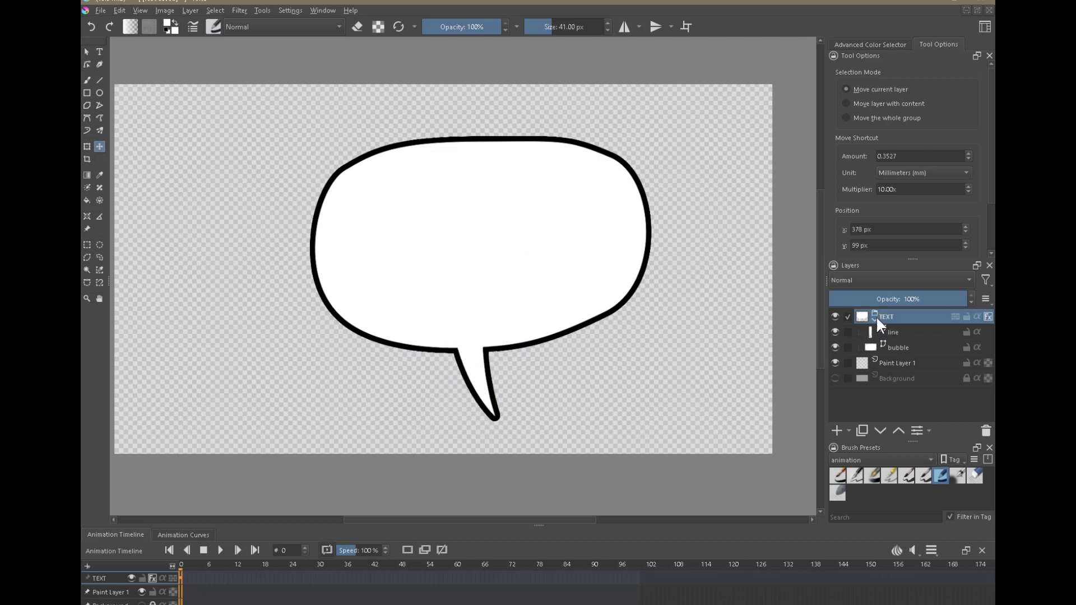
click(875, 318)
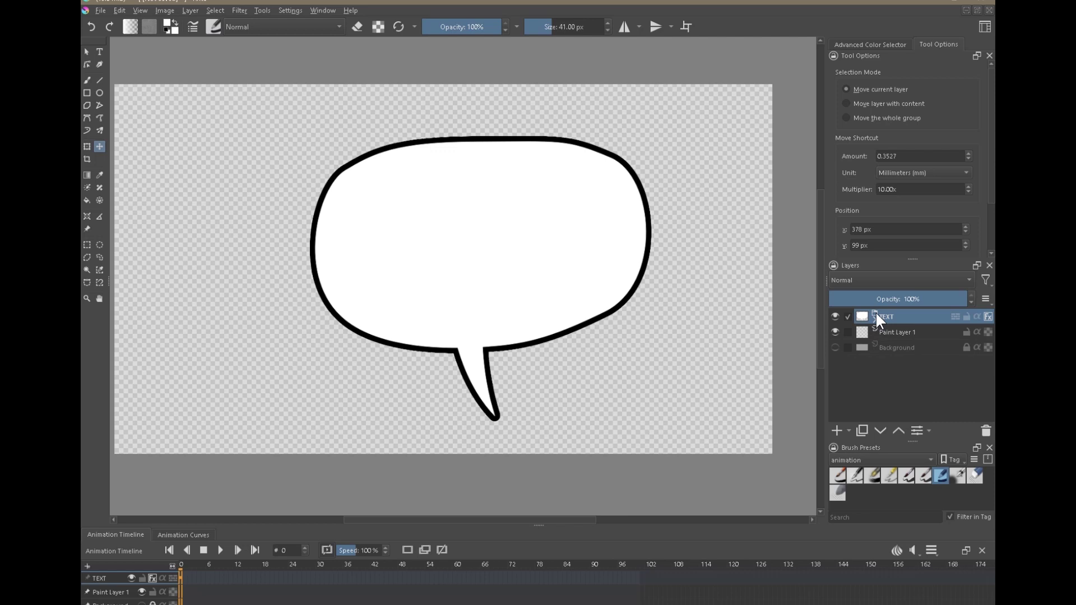
scroll(579, 298, down, 2)
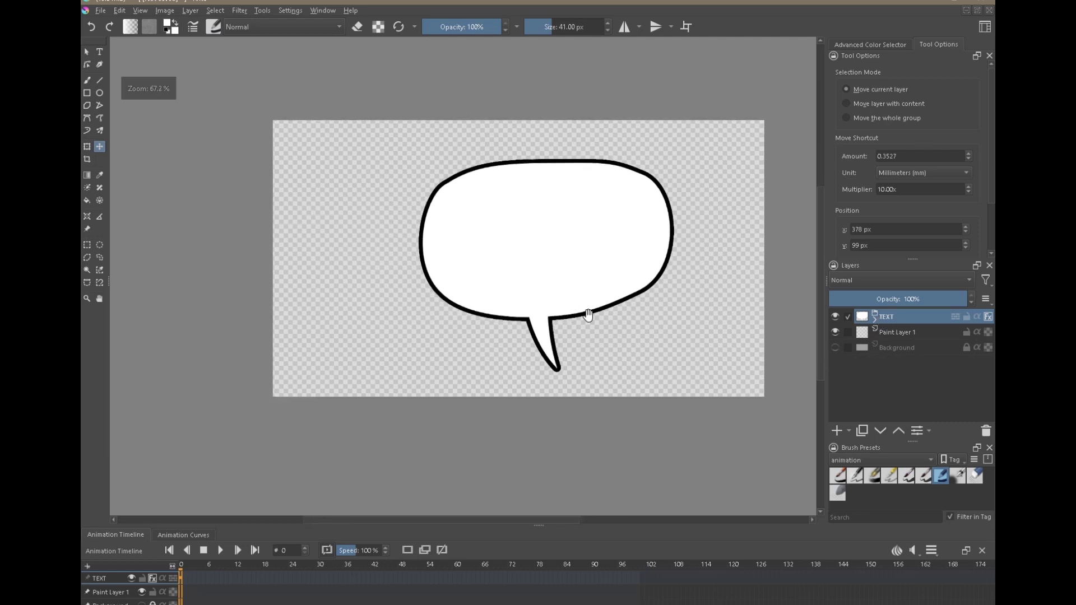
click(102, 10)
click(120, 63)
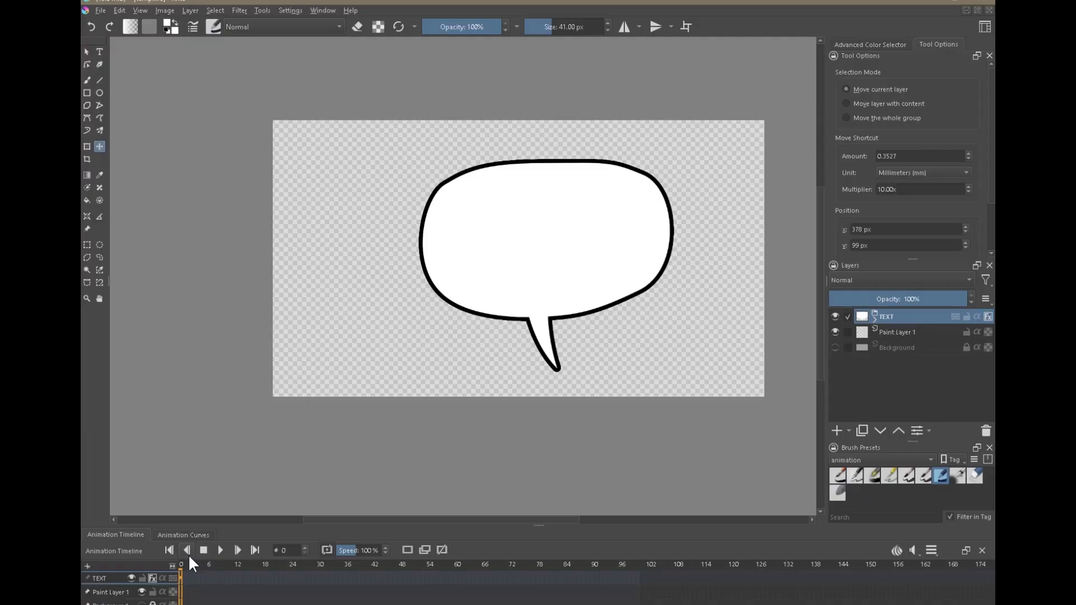
Copy the TEXT group into a new 1280 × 720 px document and hide Paint Layer 1 and Background there.
right_click(885, 317)
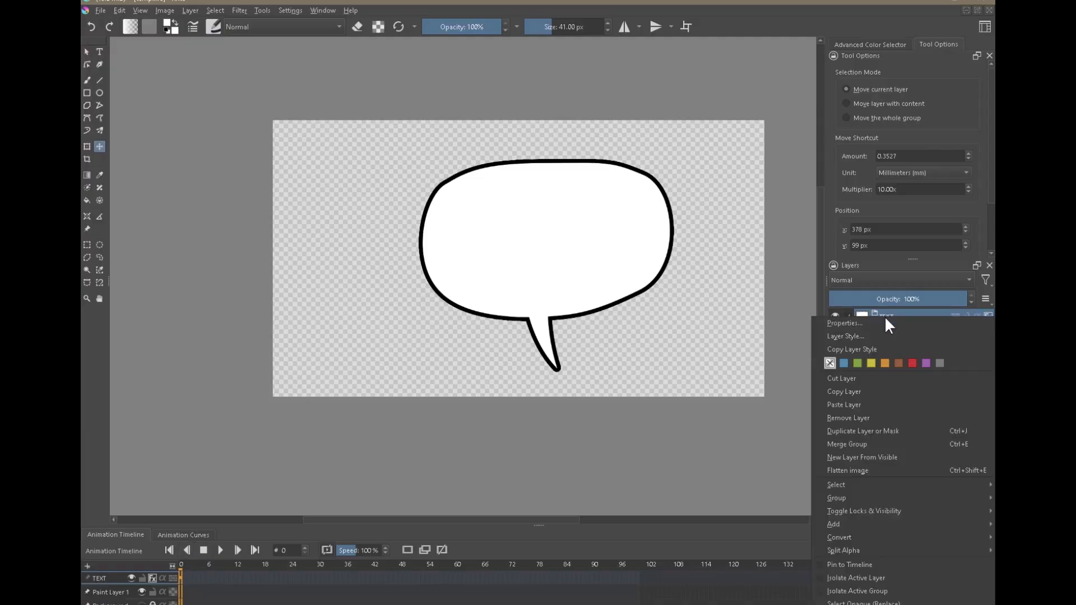
click(850, 390)
key(ctrl+n)
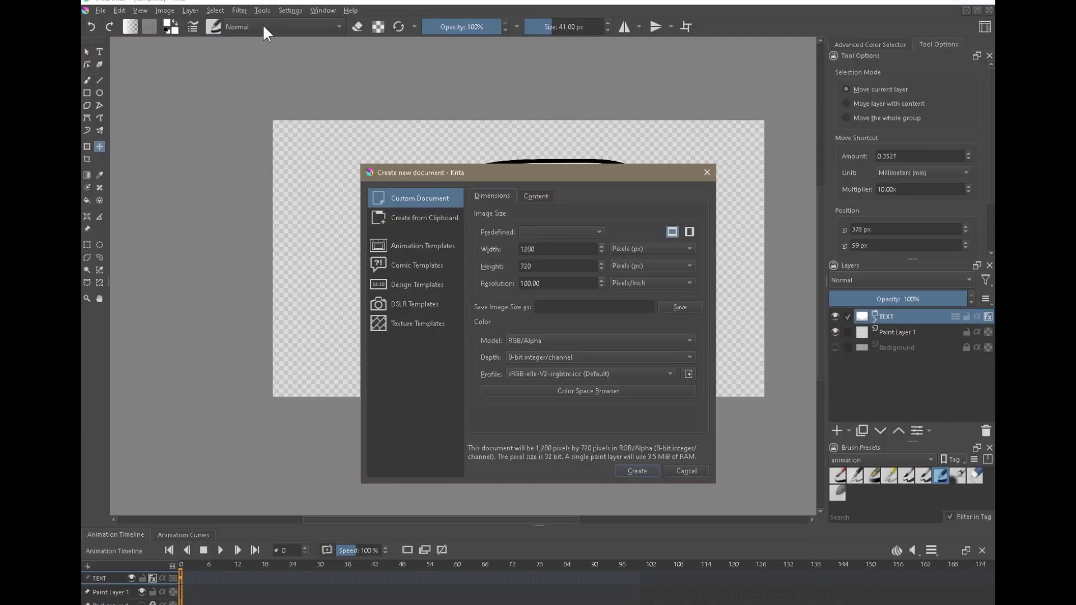
click(648, 469)
drag(609, 269, 547, 309)
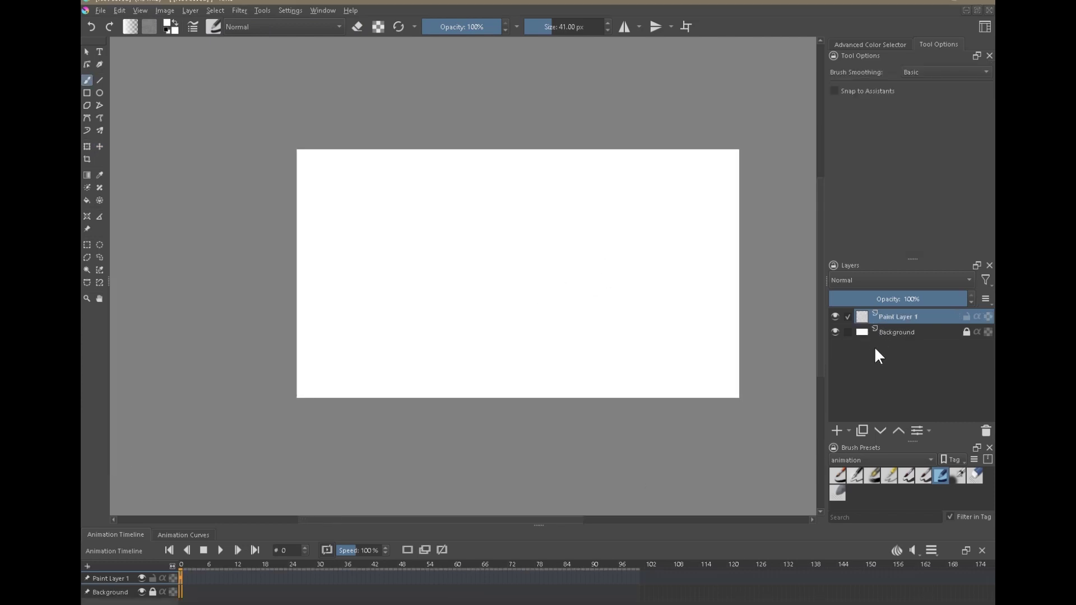
key(ctrl+v)
click(835, 332)
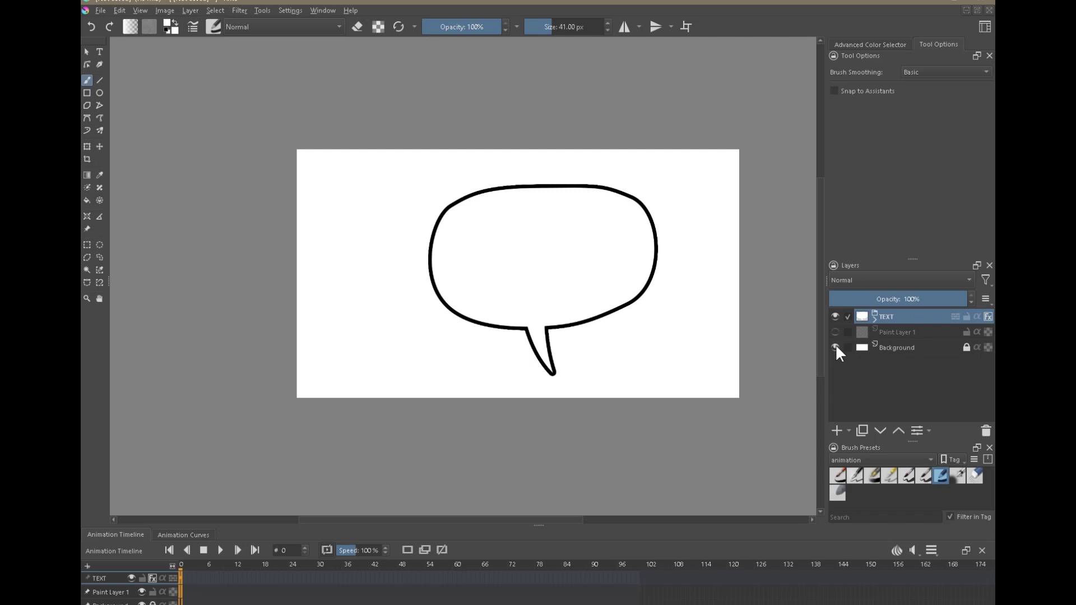
click(835, 347)
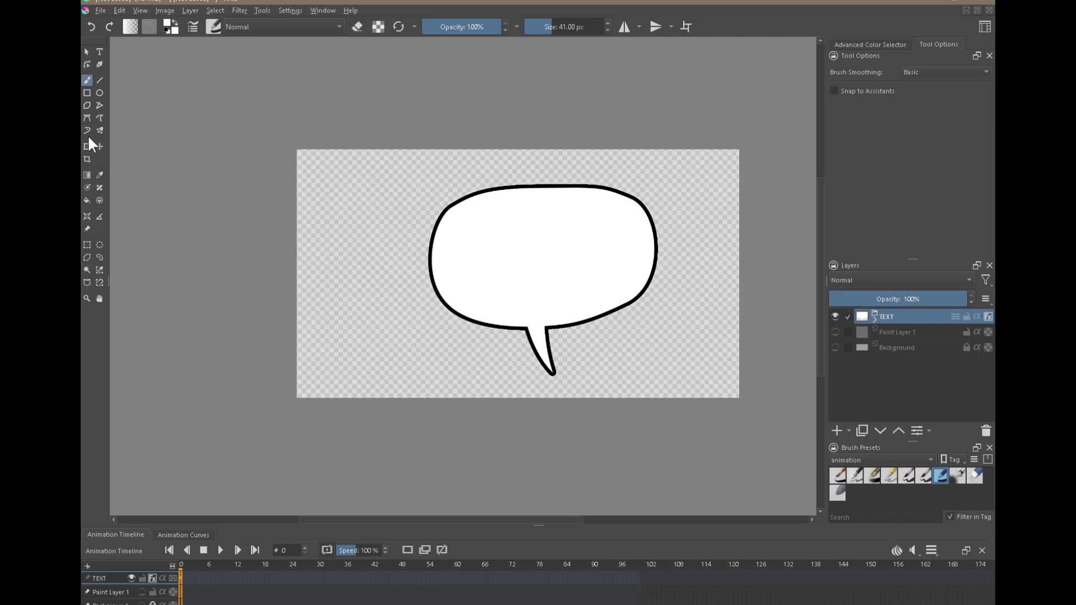
Transform the TEXT group to move the bubble to about x 566 px, y 353 px and turn off its layer effects.
click(87, 146)
drag(619, 268, 543, 250)
click(987, 316)
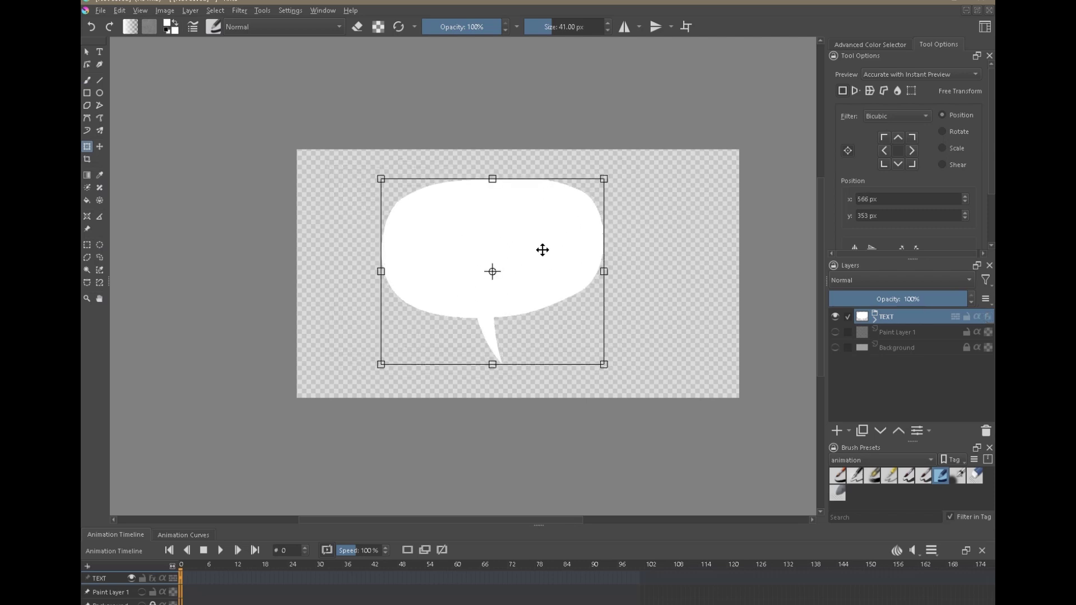
drag(639, 281, 464, 364)
drag(667, 318, 581, 288)
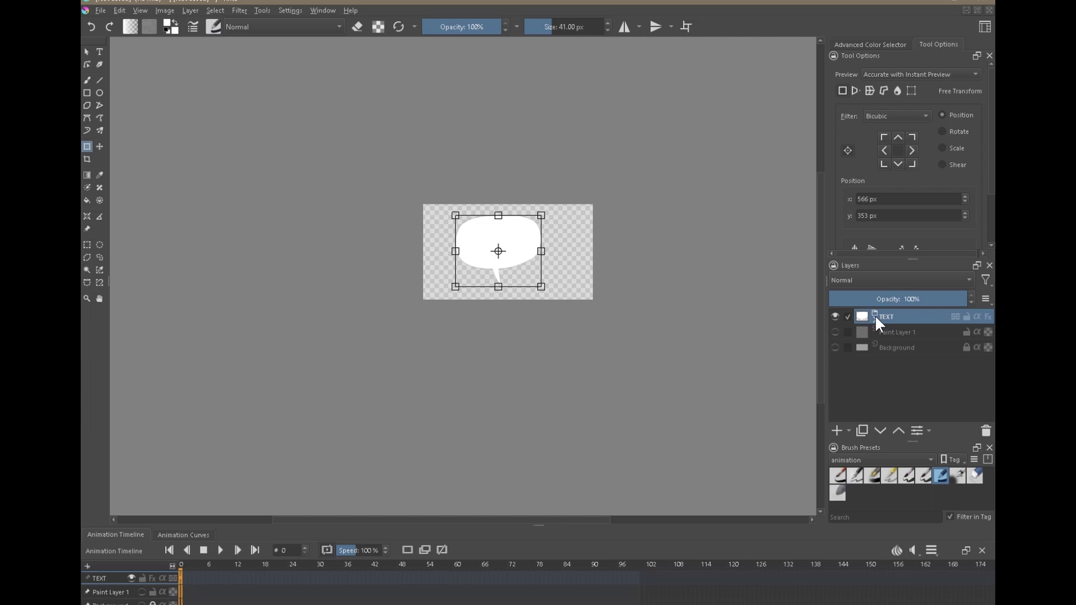
scroll(547, 231, up, 3)
click(87, 51)
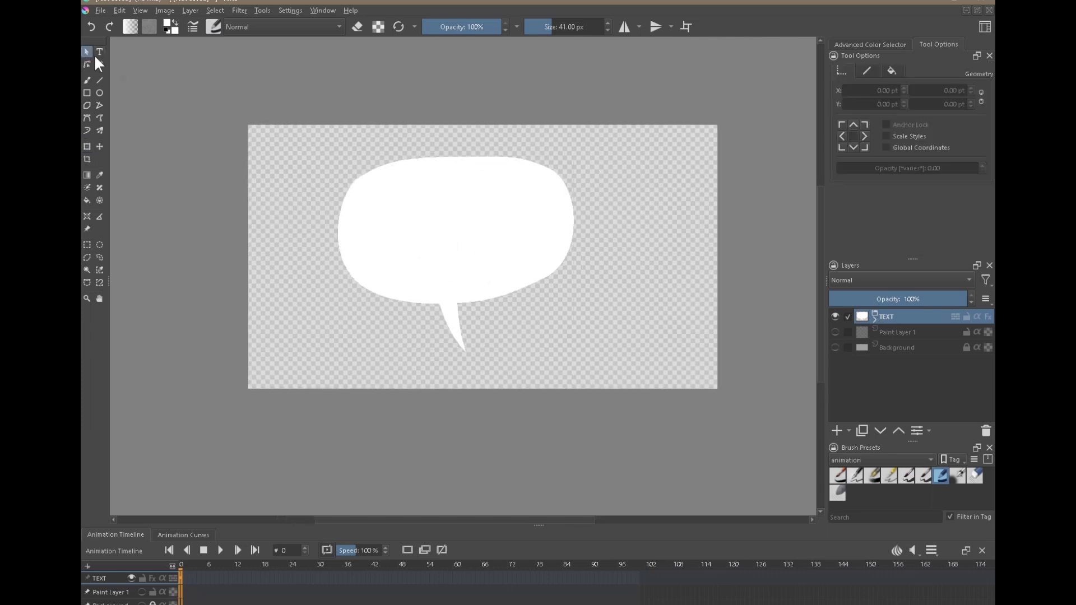
scroll(629, 401, down, 5)
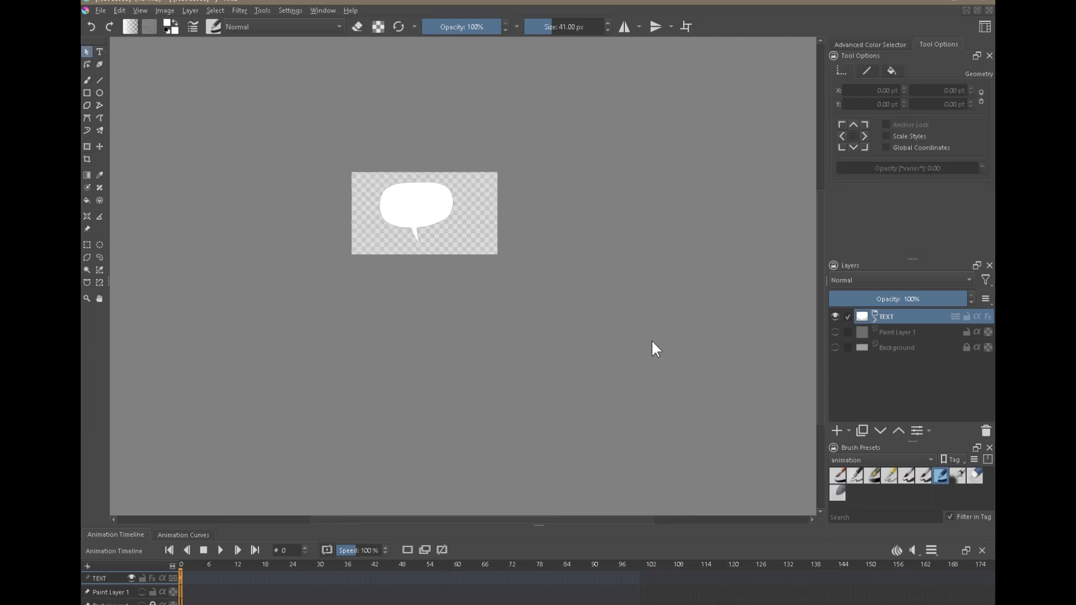
click(87, 146)
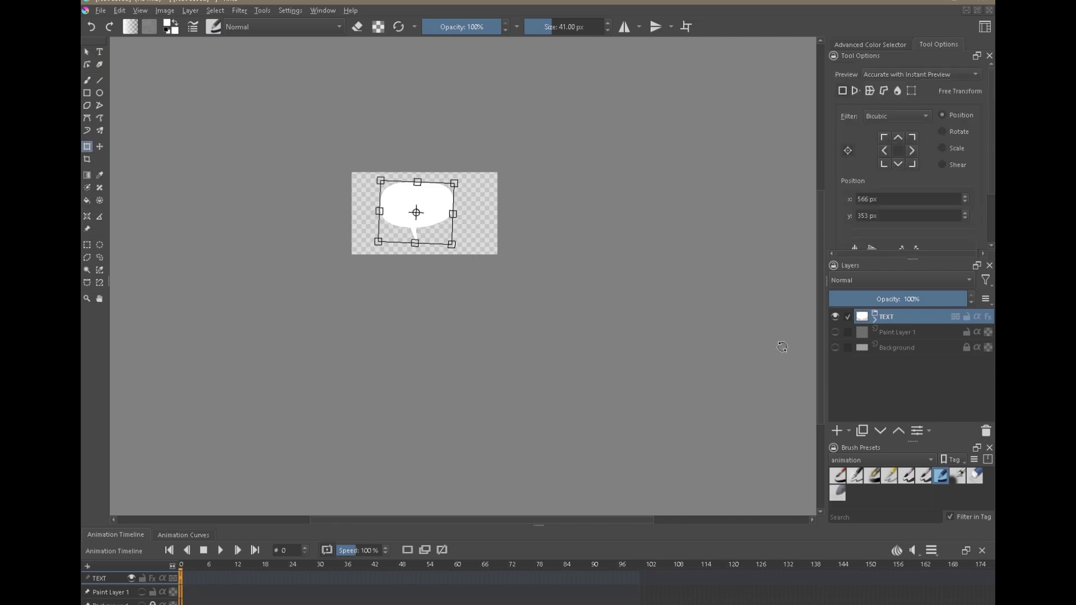
Create another new document in portrait page format and paste the copied TEXT group into it.
click(103, 11)
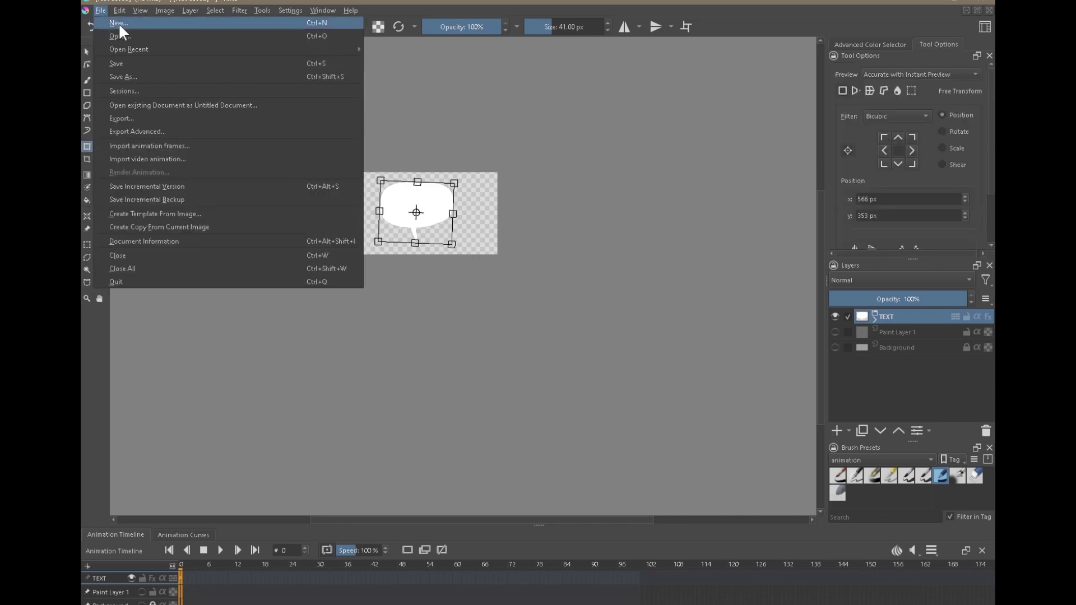
click(118, 23)
key(Return)
key(ctrl+v)
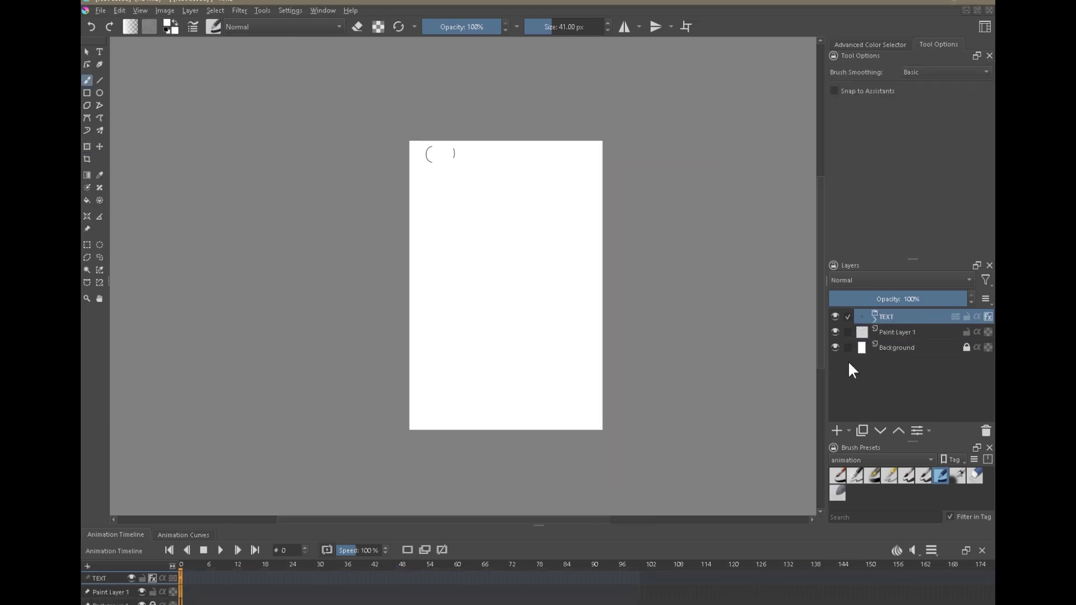
scroll(451, 150, up, 6)
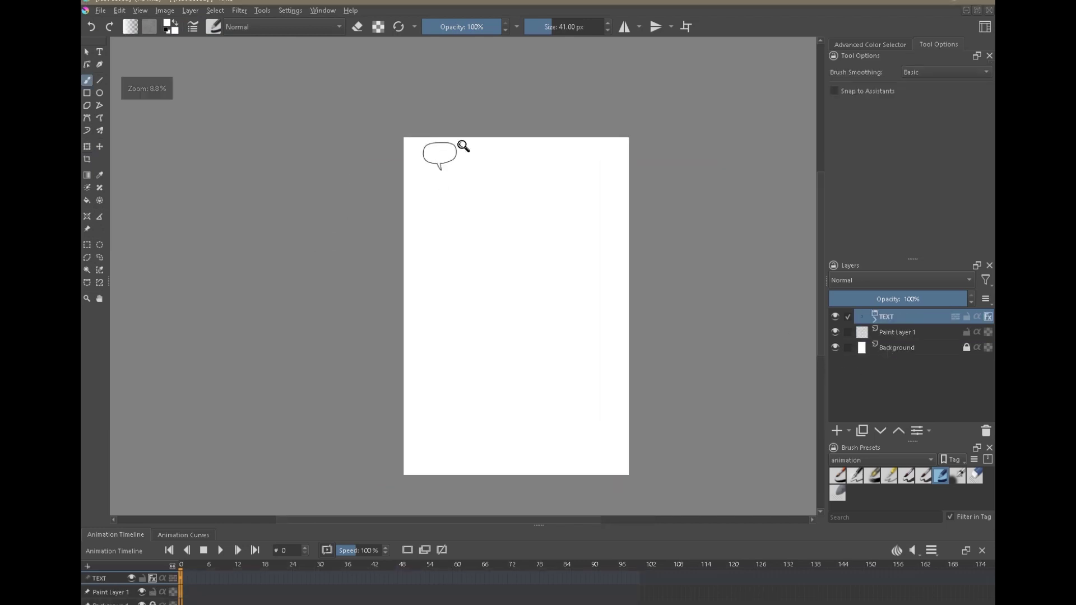
Hide Paint Layer 1 and Background and move the speech bubble to about x 674 px, y 415 px on the page.
click(88, 147)
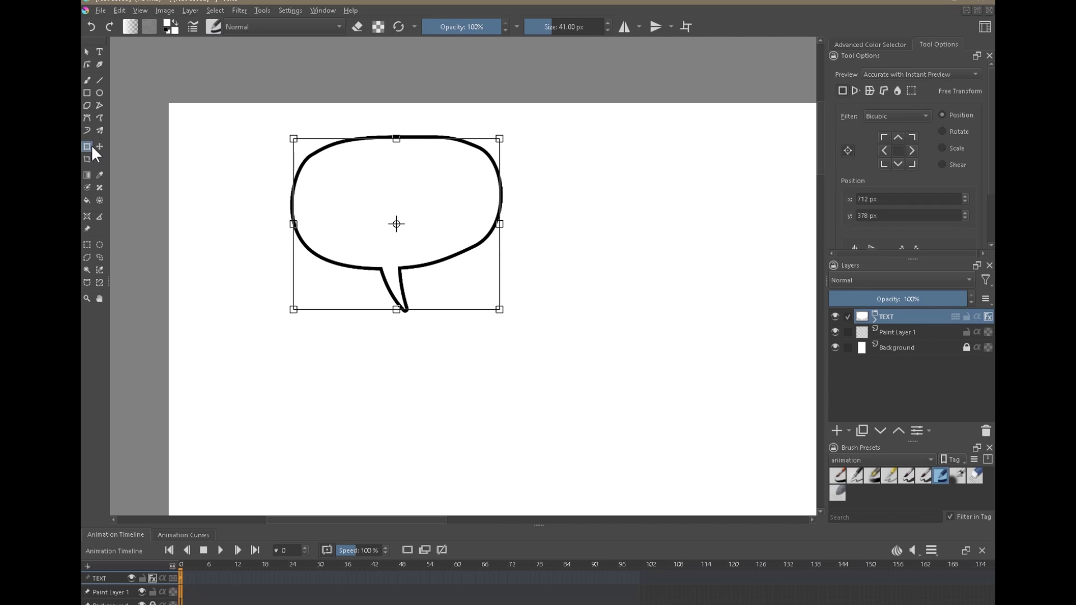
drag(447, 233, 454, 276)
drag(835, 331, 835, 347)
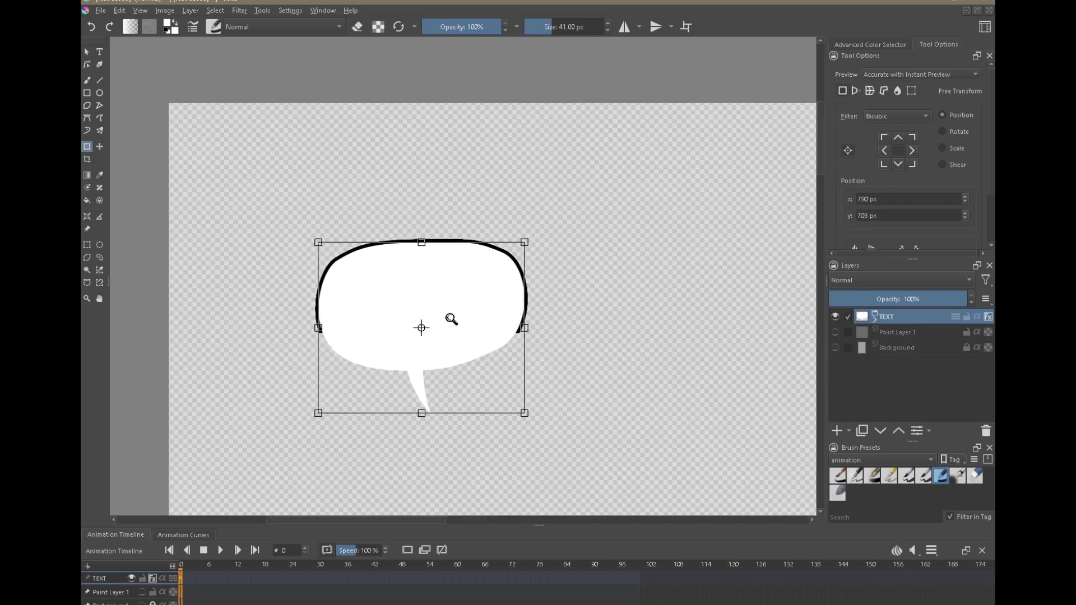
scroll(446, 347, down, 4)
scroll(393, 252, up, 4)
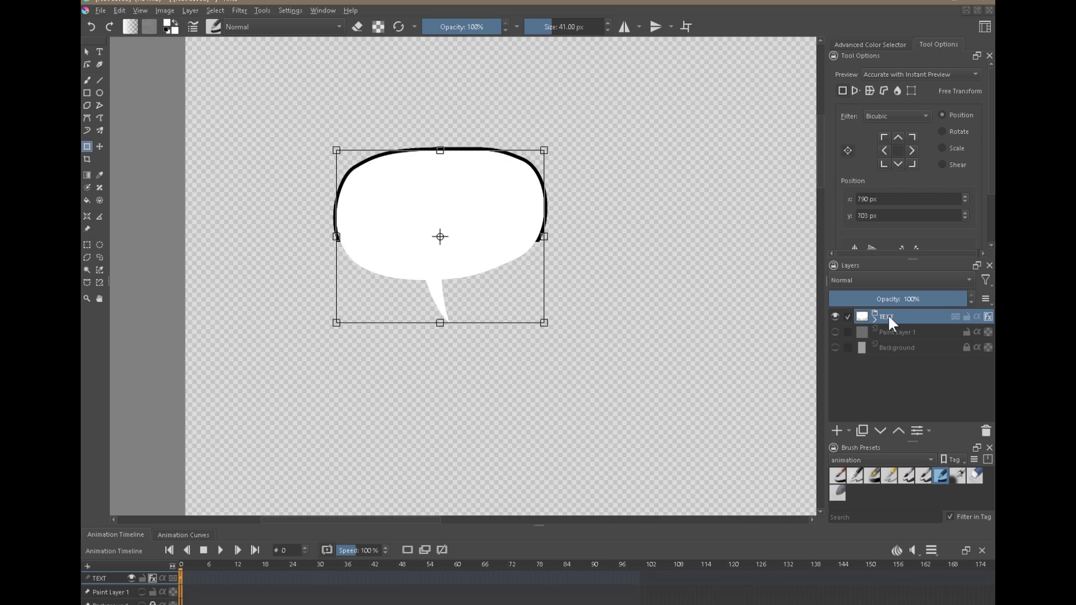
drag(515, 222, 475, 138)
scroll(652, 302, up, 5)
scroll(651, 301, down, 2)
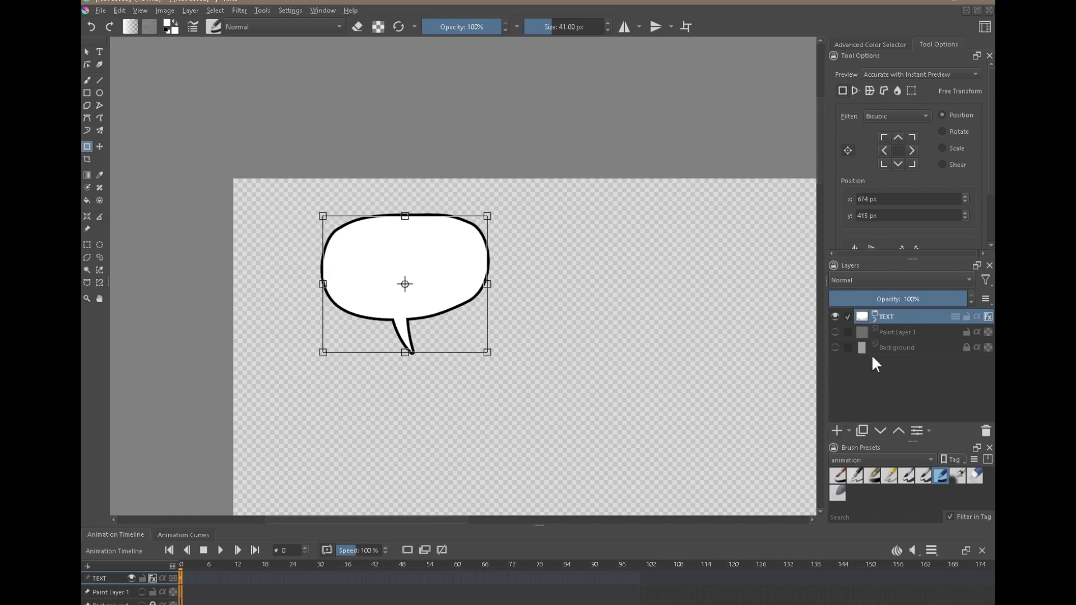
Add a new group layer above the TEXT group and move the line and bubble layers into it.
click(849, 430)
click(866, 465)
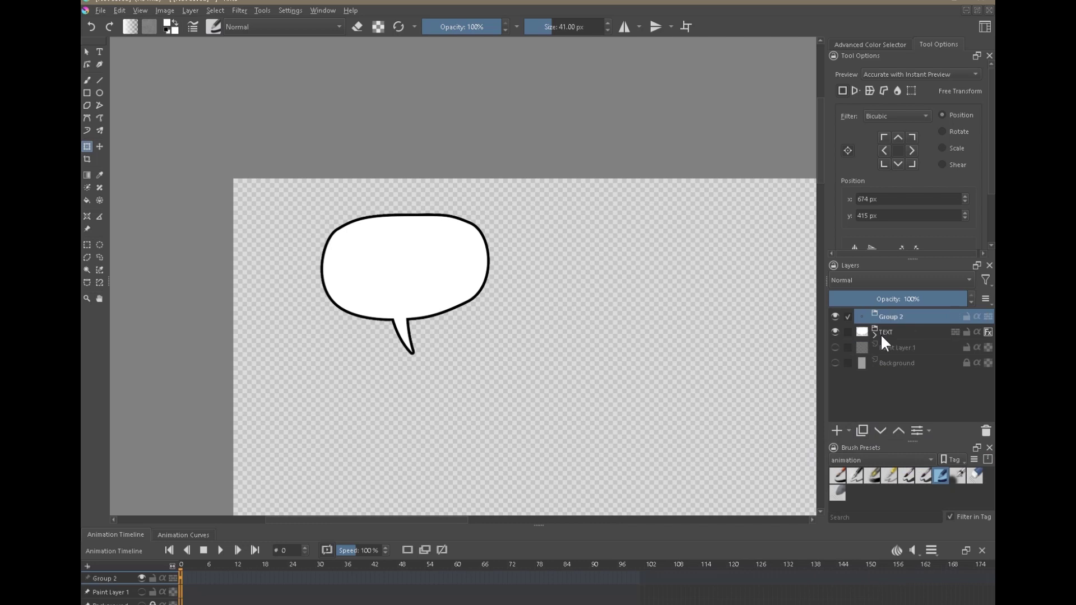
click(875, 335)
click(896, 344)
shift+click(897, 363)
drag(897, 347, 897, 317)
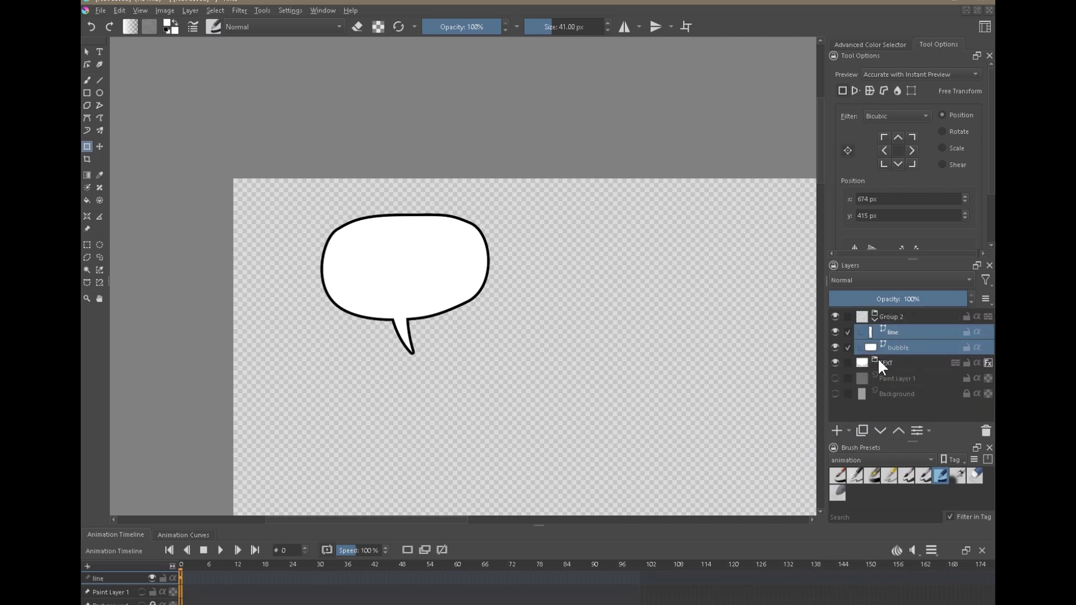
Delete the emptied TEXT group and rename the new group text.
click(876, 363)
key(ctrl+z)
key(ctrl+z)
Give the text group an outside black Stroke layer style with a thinner size and full opacity.
right_click(883, 317)
click(865, 332)
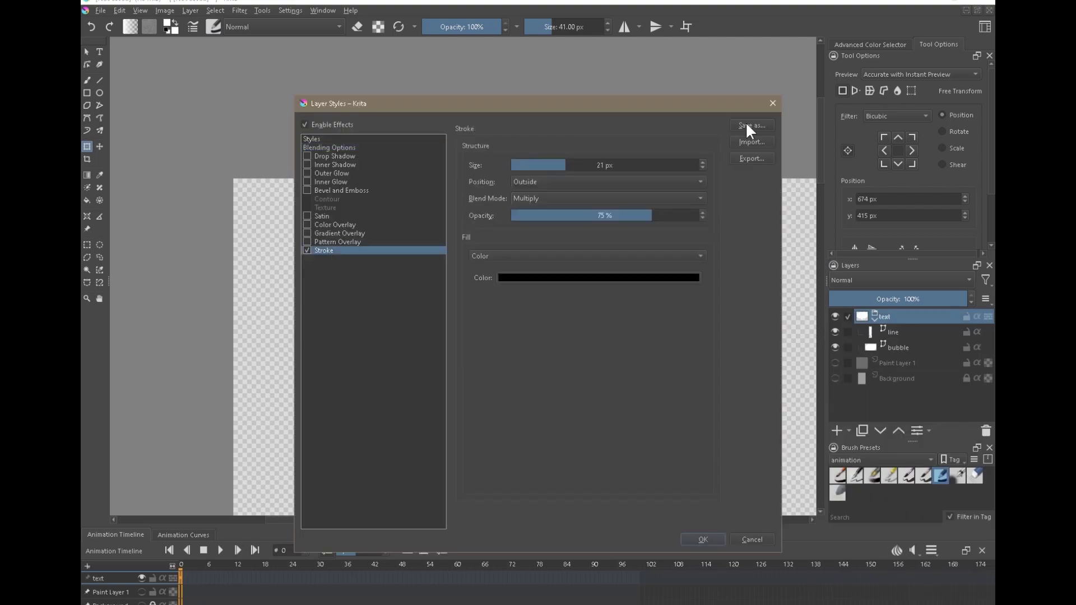
drag(566, 166, 542, 166)
drag(572, 99, 771, 67)
drag(850, 183, 903, 184)
click(902, 507)
Move the stroked speech bubble down the page to about x 1303 px, y 1572 px.
drag(470, 298, 640, 447)
mouse_move(622, 427)
mouse_down()
mouse_move(471, 176)
mouse_move(474, 305)
mouse_up()
scroll(520, 287, down, 5)
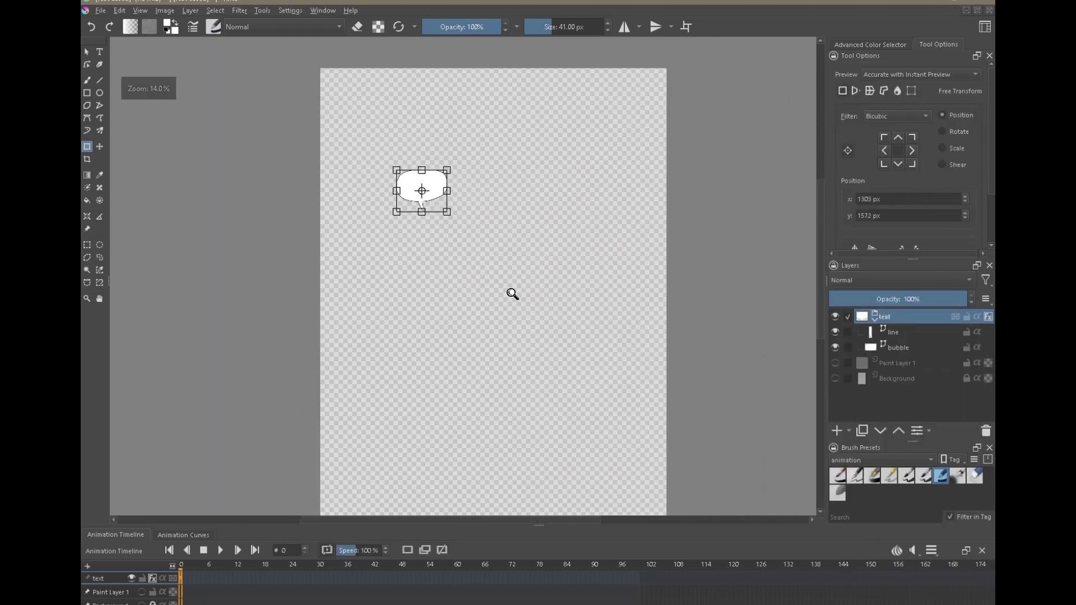
scroll(520, 287, down, 2)
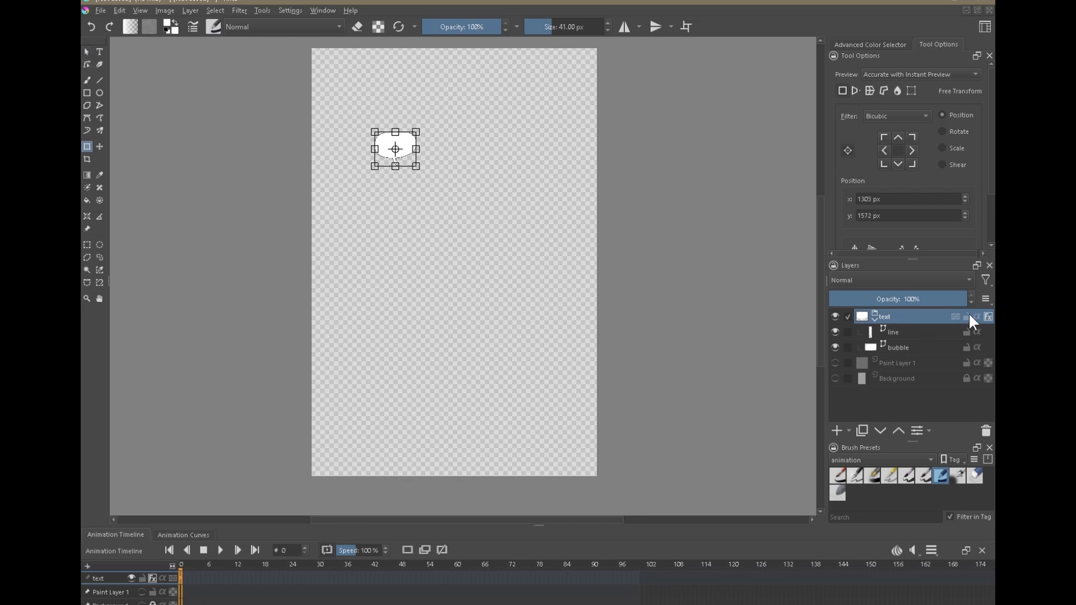
Duplicate the text group and move the copy beside the original, to about x 2329 px, y 1723 px.
right_click(893, 315)
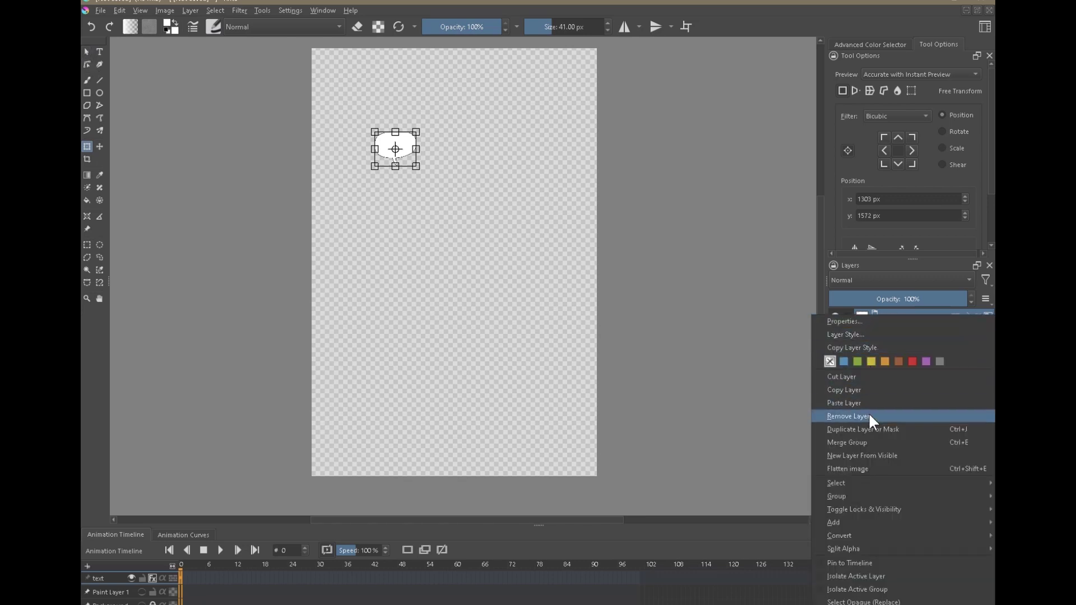
click(863, 429)
drag(403, 144, 462, 158)
key(Return)
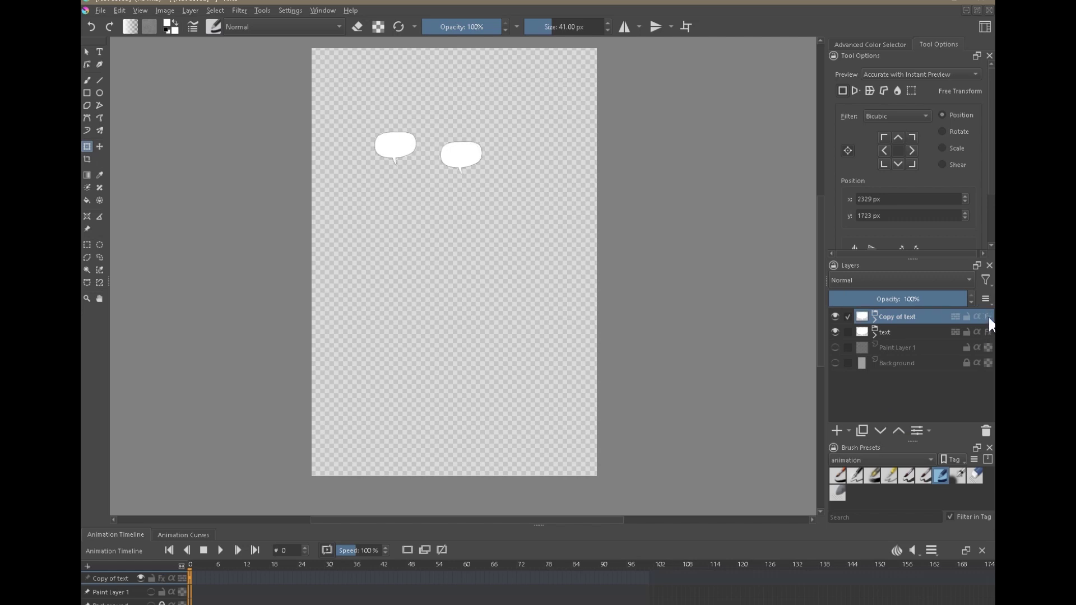
Reshape the tail on the copied group's line layer so its tip curves down to the left.
scroll(497, 150, up, 5)
drag(502, 124, 502, 99)
drag(463, 240, 633, 325)
click(874, 319)
click(896, 333)
click(87, 64)
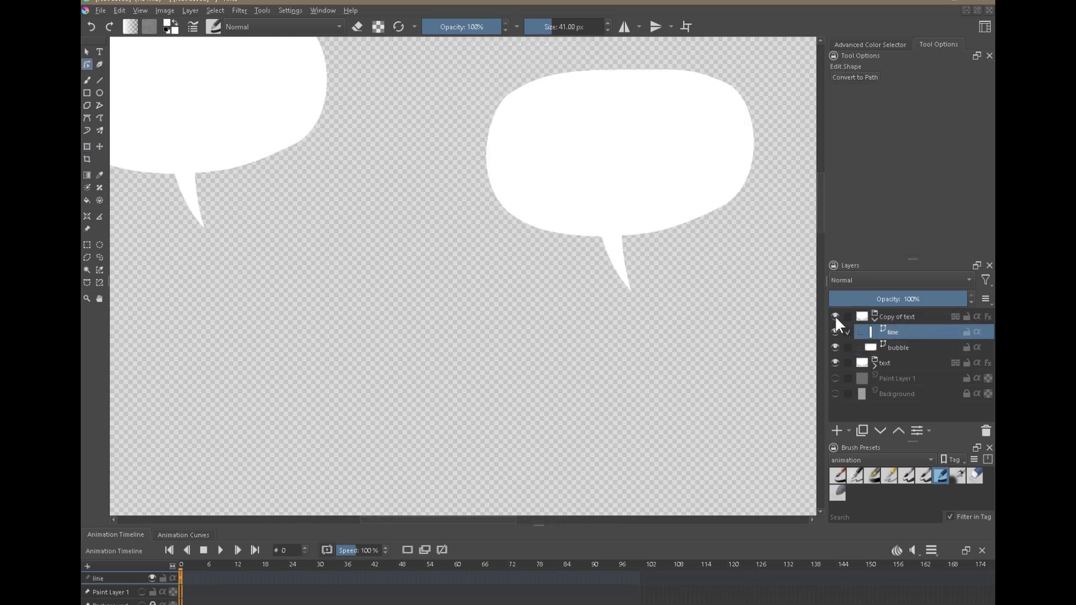
click(631, 293)
drag(596, 229, 647, 255)
drag(576, 263, 628, 244)
drag(618, 307, 560, 308)
mouse_move(590, 257)
mouse_down()
mouse_move(628, 284)
mouse_move(600, 261)
mouse_up()
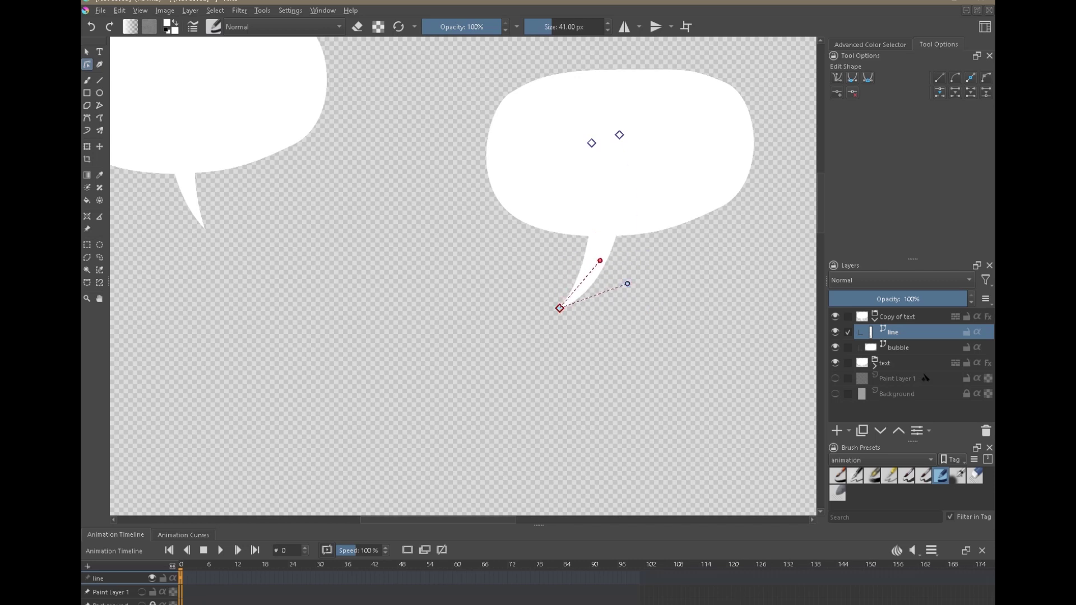
Turn on the Copy of text group's layer effects to outline the duplicated bubble.
click(917, 346)
click(987, 317)
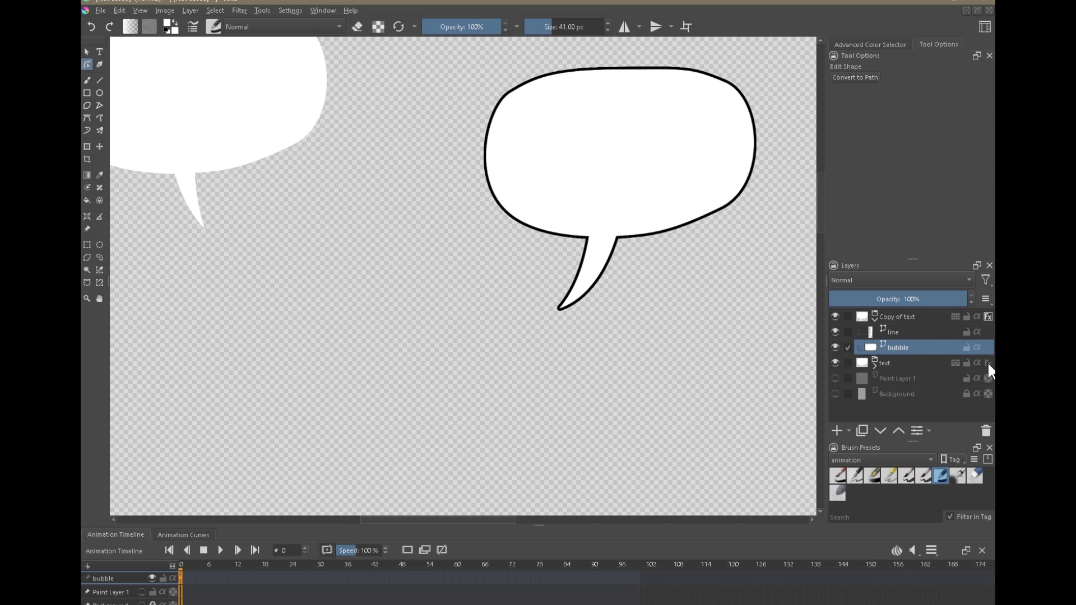
scroll(619, 332, down, 8)
drag(569, 337, 548, 292)
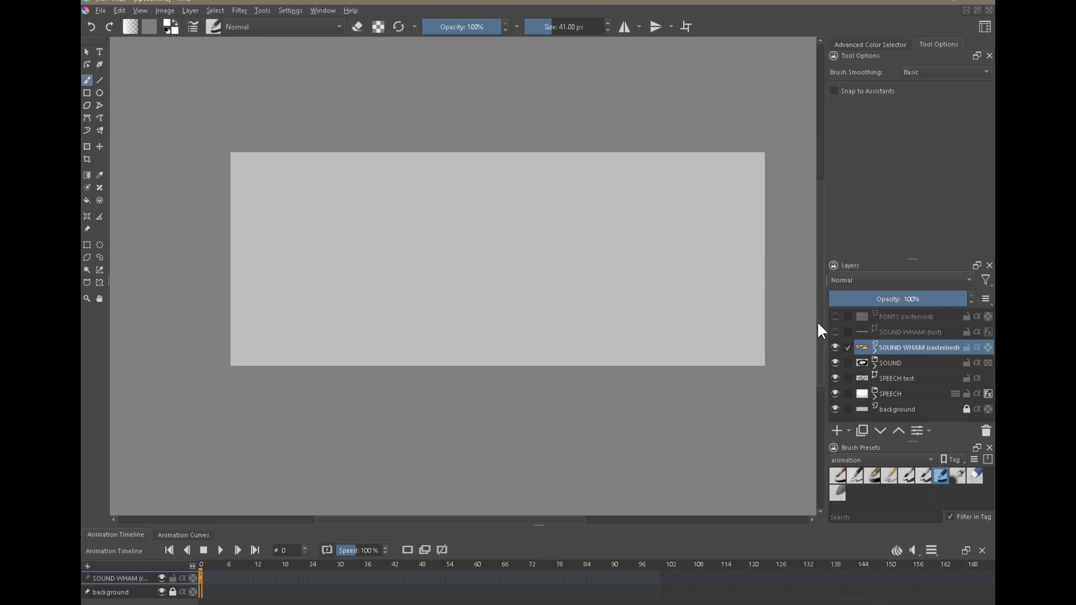
Hide all visible layers and reveal background, SPEECH, SPEECH text, SOUND and SOUND WHAM (rasterised) one at a time to examine the lettering layer stack.
drag(835, 362, 850, 415)
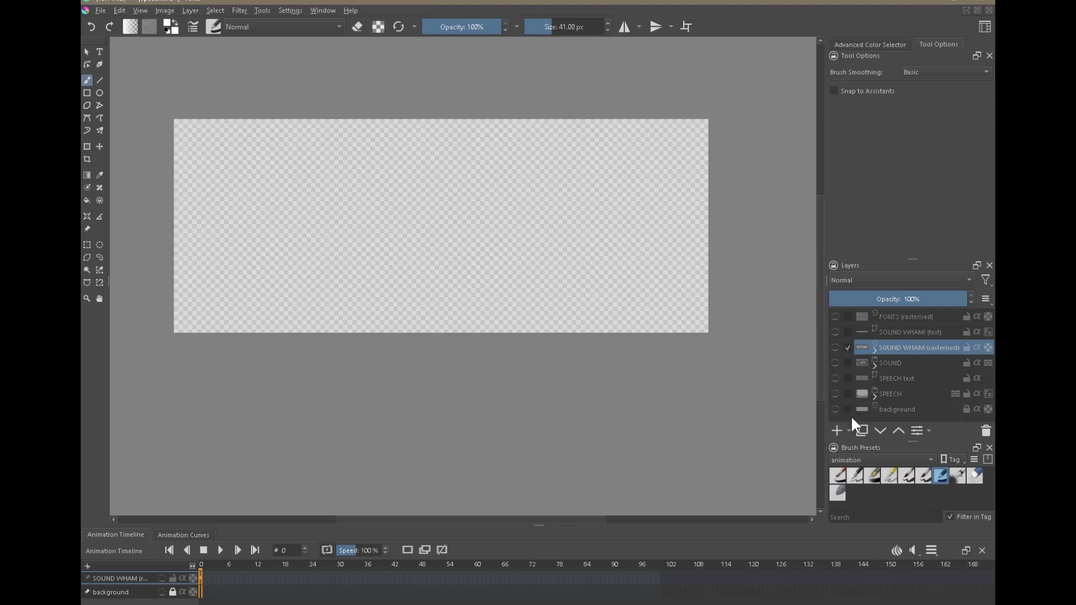
click(835, 410)
click(835, 394)
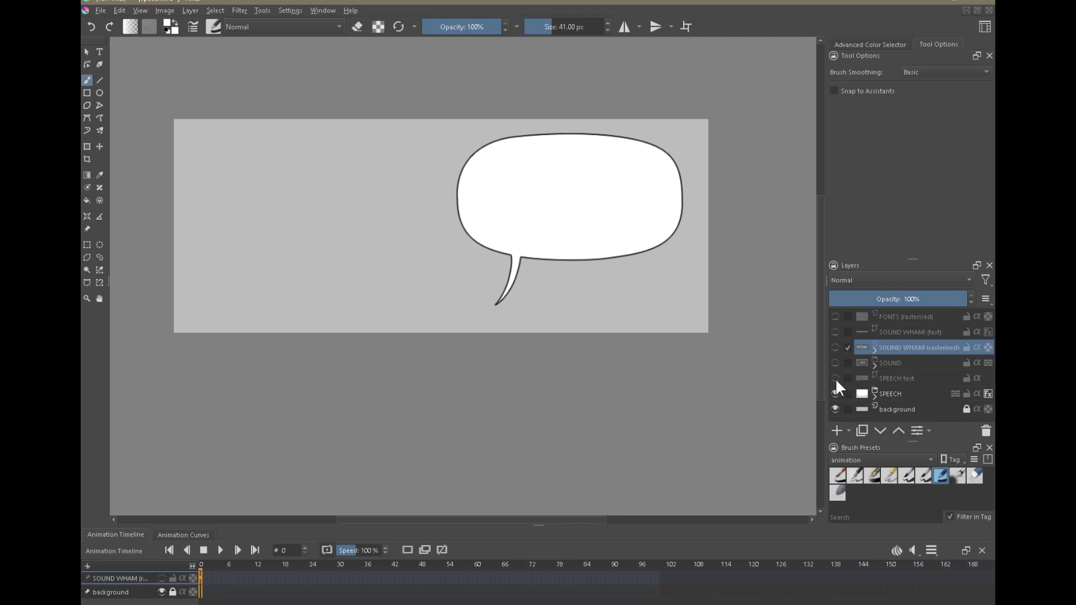
click(834, 379)
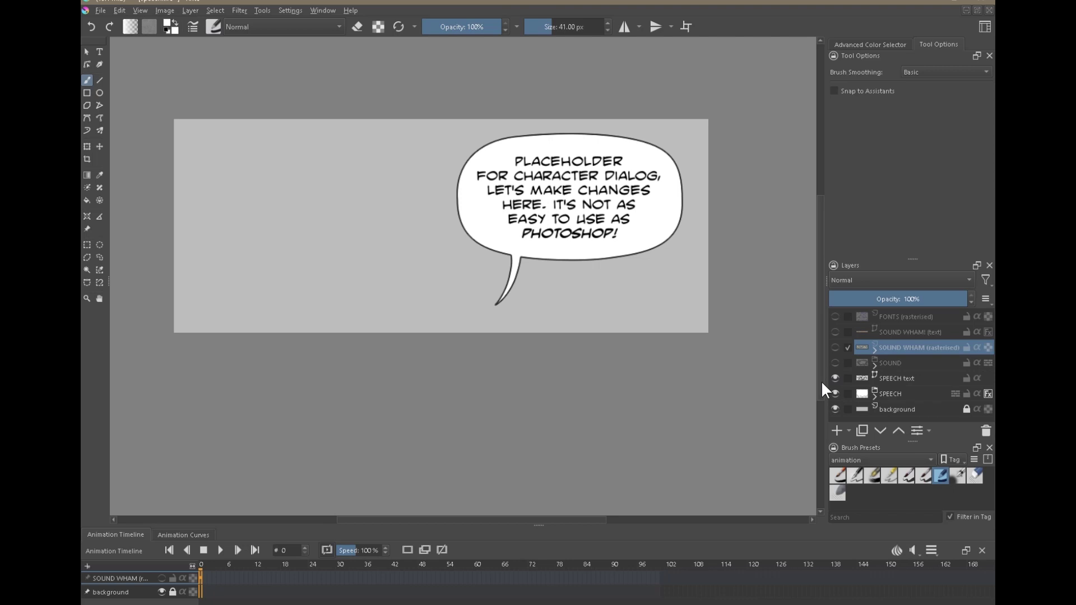
click(834, 363)
click(835, 347)
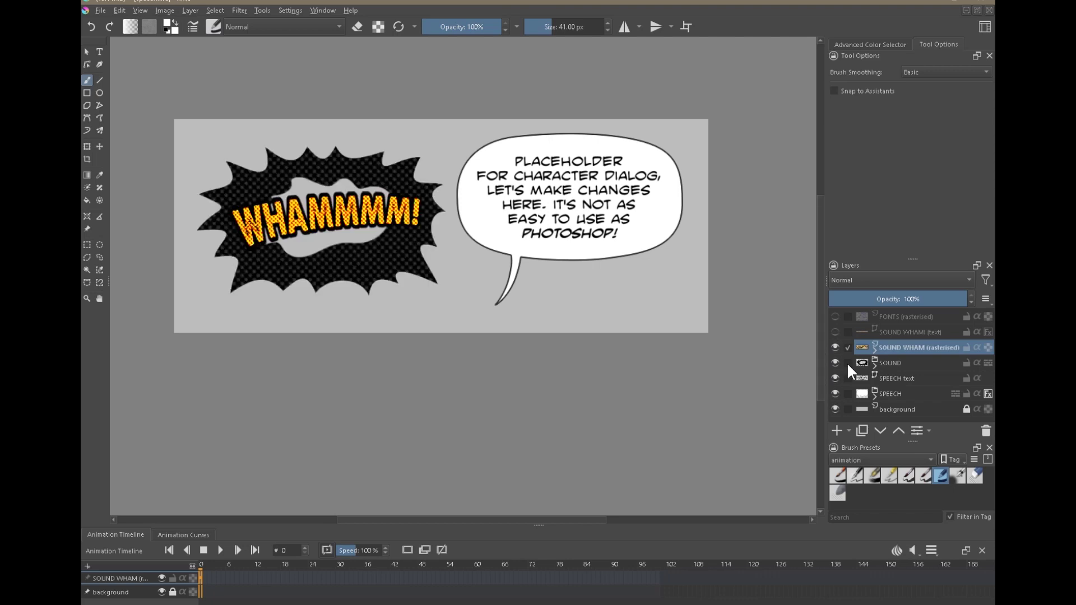
Show the inner burst layer inside the SOUND group and collapse the group again.
click(875, 367)
click(835, 376)
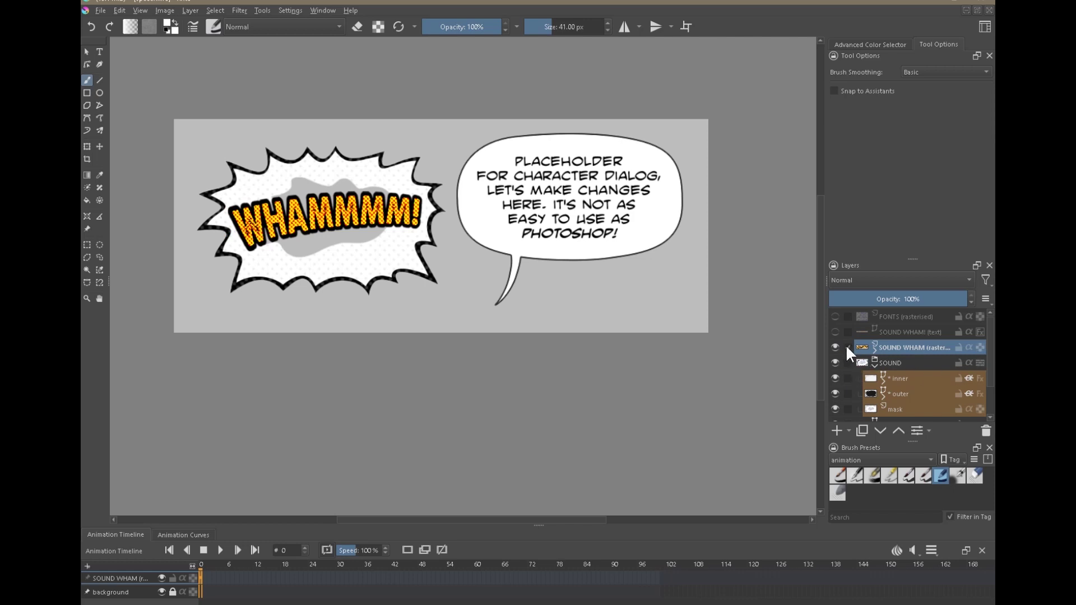
click(875, 361)
Preview the SOUND WHAM! (text) and FONTS (rasterised) layers by toggling their visibility on and back off.
click(835, 332)
click(835, 331)
click(835, 317)
click(834, 317)
Select the SPEECH text layer and hide it so the bubble is empty.
click(885, 379)
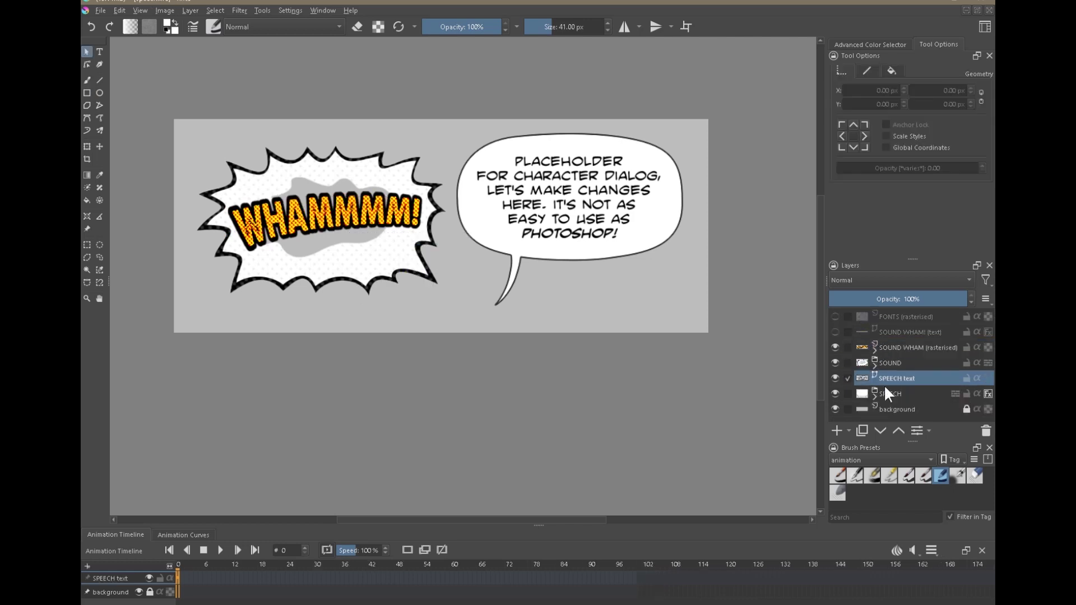
click(835, 378)
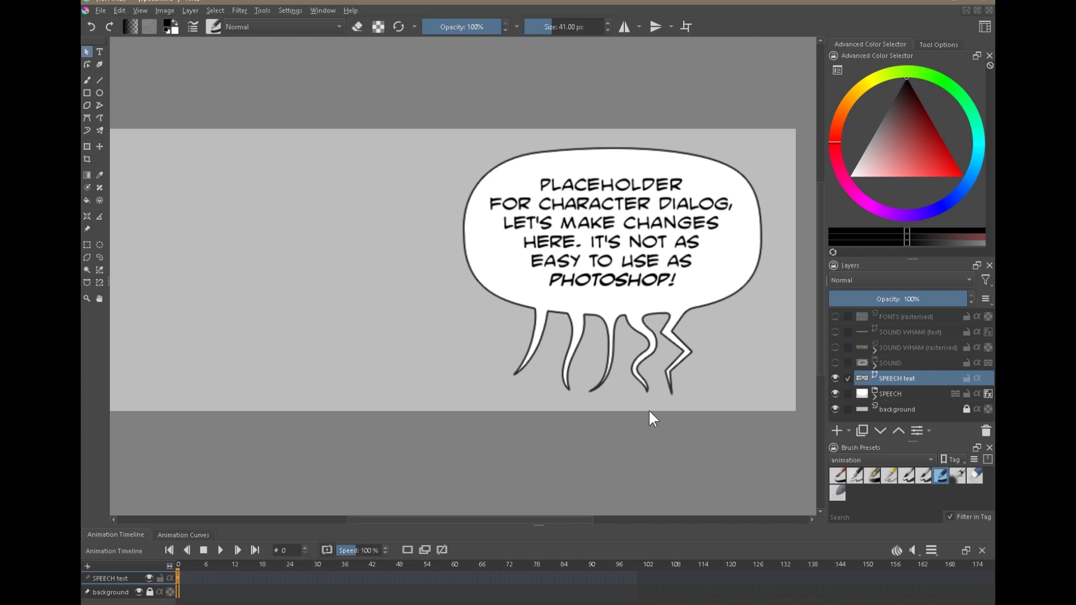
click(835, 378)
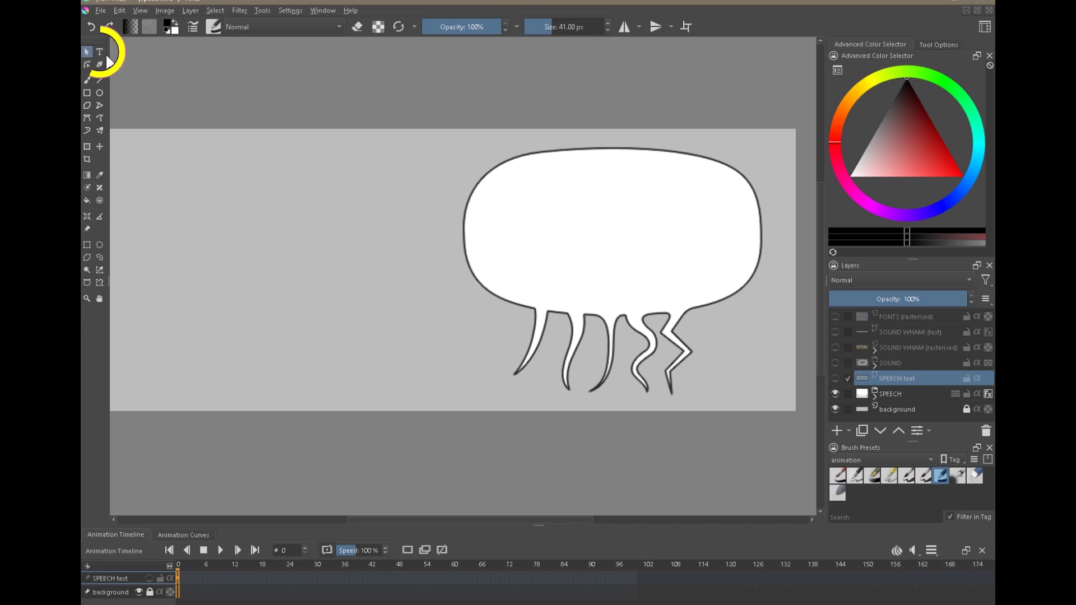
Add a new text object inside the speech bubble, above the SPEECH layer, and set its font to SmackAttack BB.
click(902, 395)
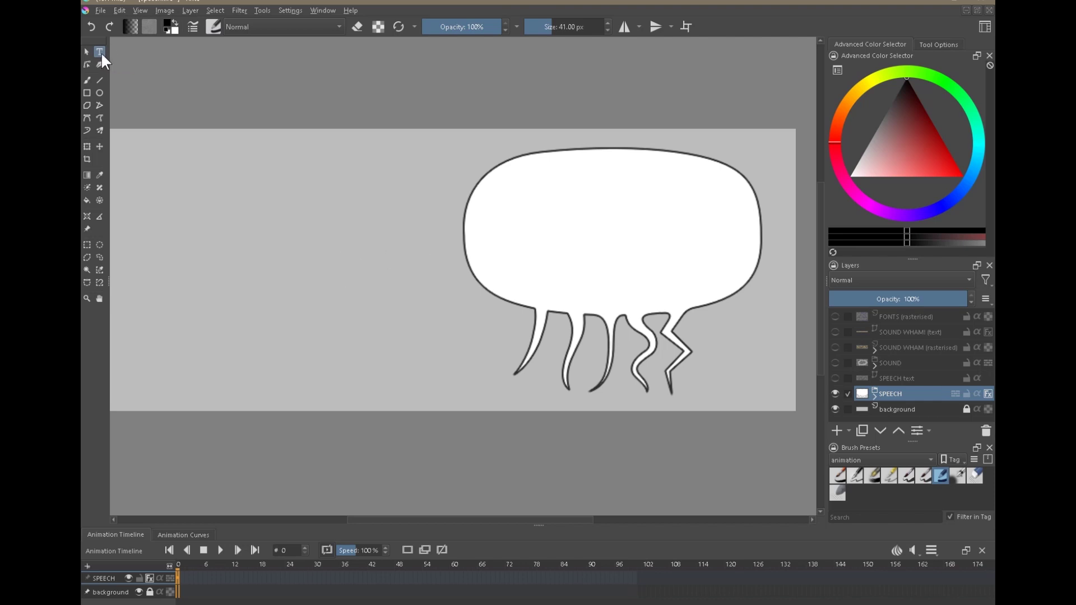
drag(498, 168, 734, 293)
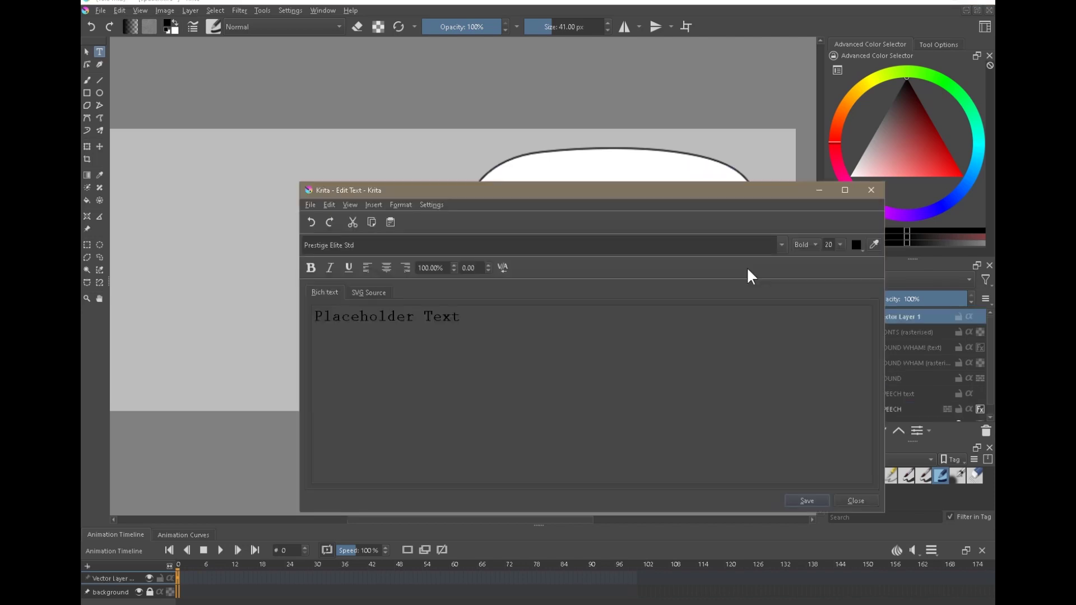
drag(548, 190, 518, 282)
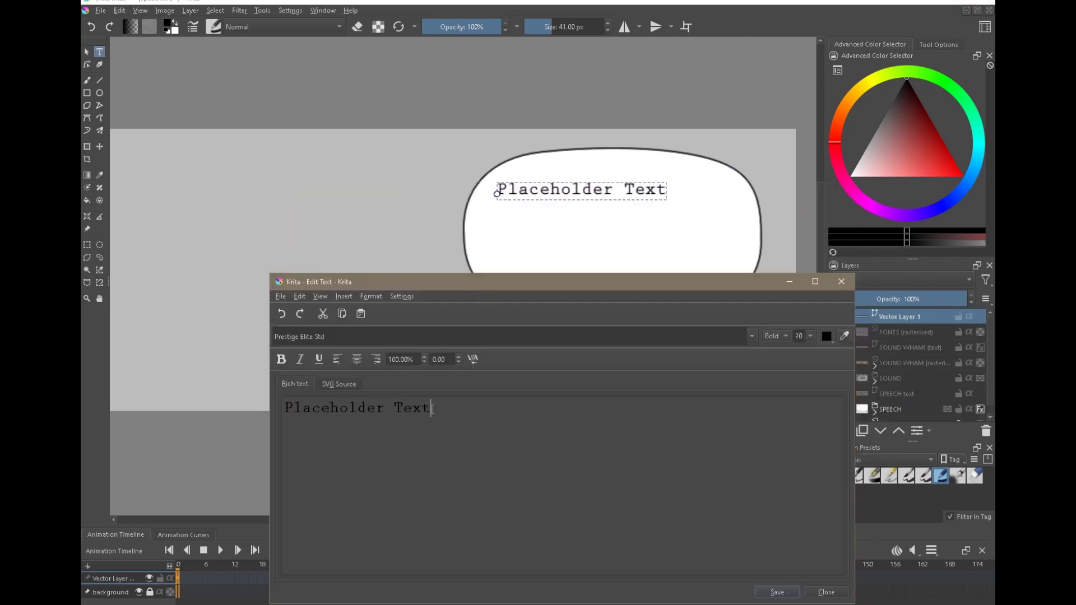
key(ctrl+a)
click(748, 334)
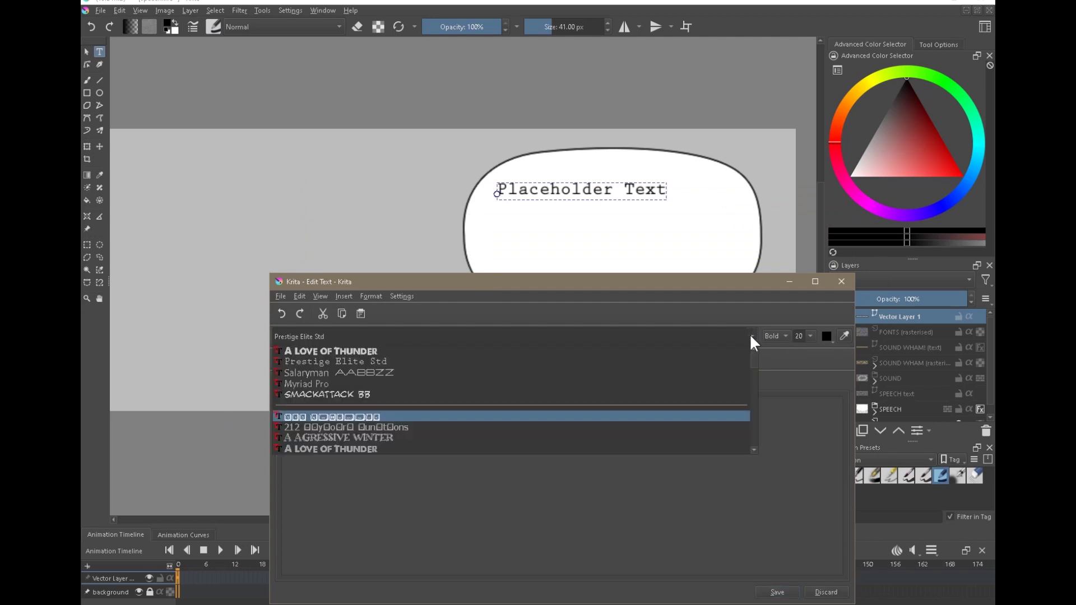
click(369, 396)
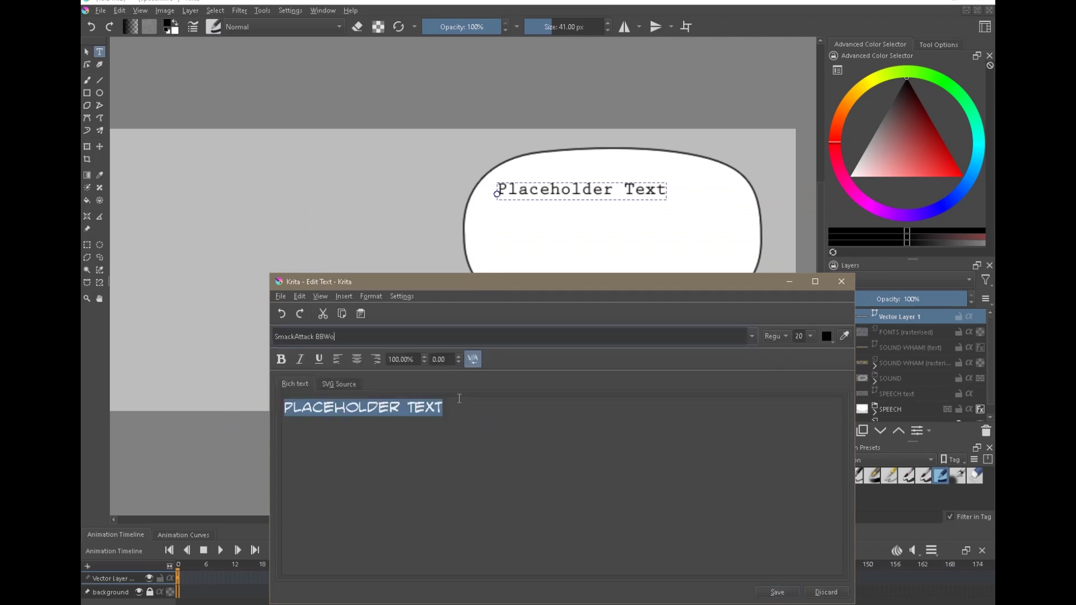
Replace the placeholder with "Wow, this is a lot / less intuitive than in / photoshop", centre the lines and save the text.
text(Wow, this is a lot)
key(Return)
text(less intuitive than in)
key(Return)
text(photoshop)
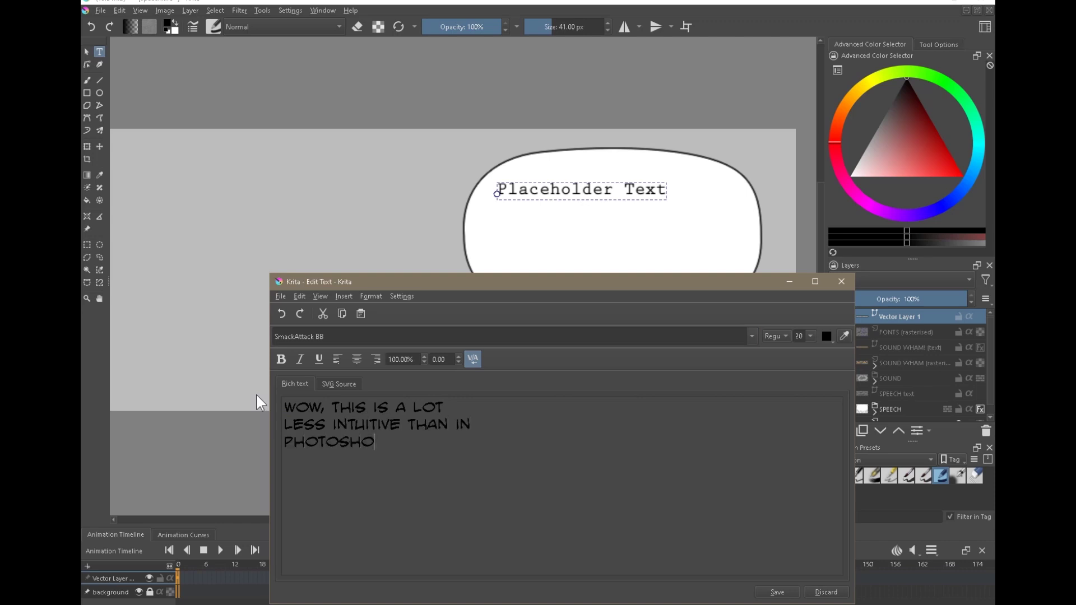
click(357, 359)
click(778, 593)
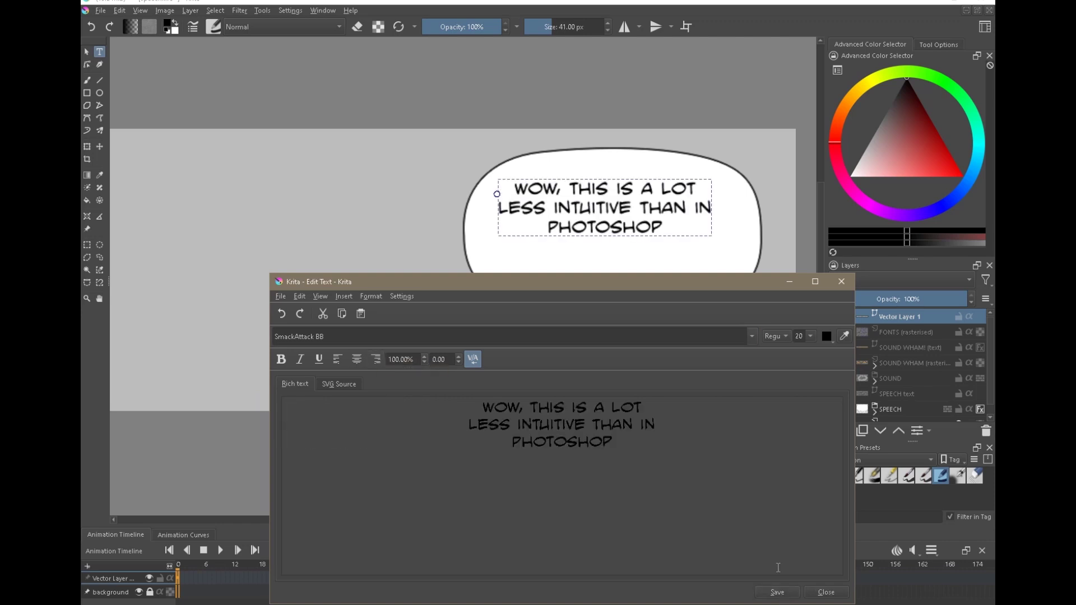
click(826, 593)
Scale the three-line text up slightly so it spans the width of the speech bubble.
drag(654, 212, 521, 176)
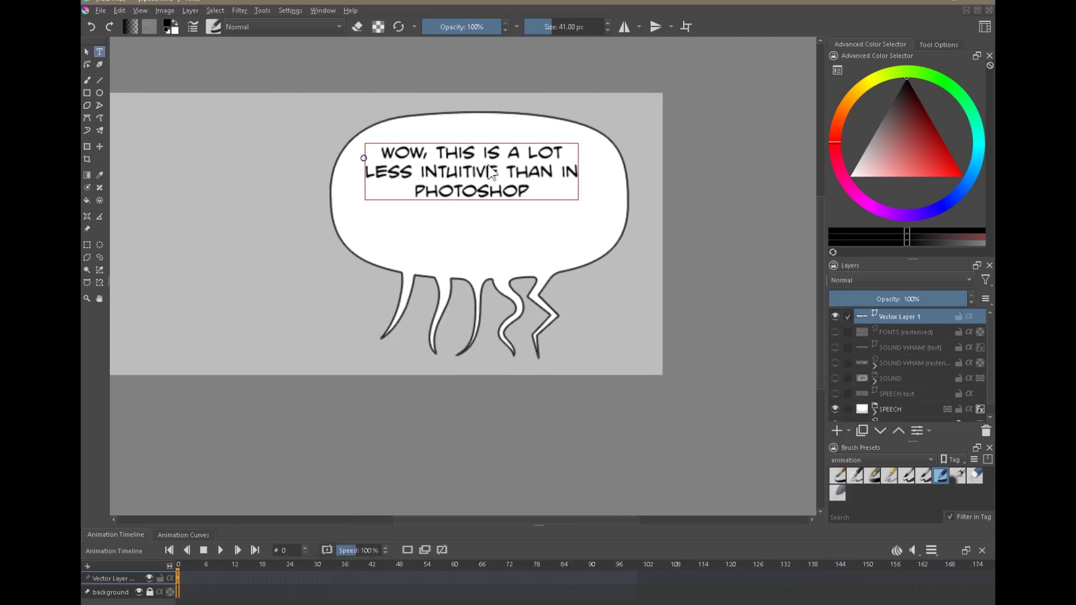
click(87, 146)
mouse_move(578, 200)
mouse_down()
mouse_move(617, 233)
mouse_move(557, 182)
mouse_move(599, 197)
mouse_up()
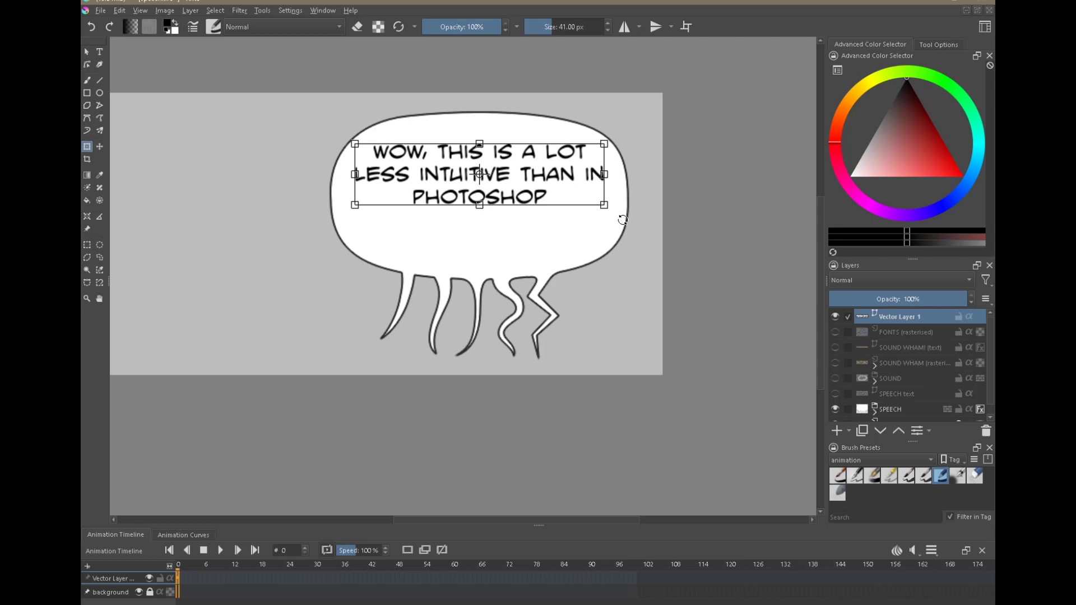
Reopen the bubble text and rebreak its lines as "Wow, this is / a lot less intuitive / than in / photoshop".
click(100, 53)
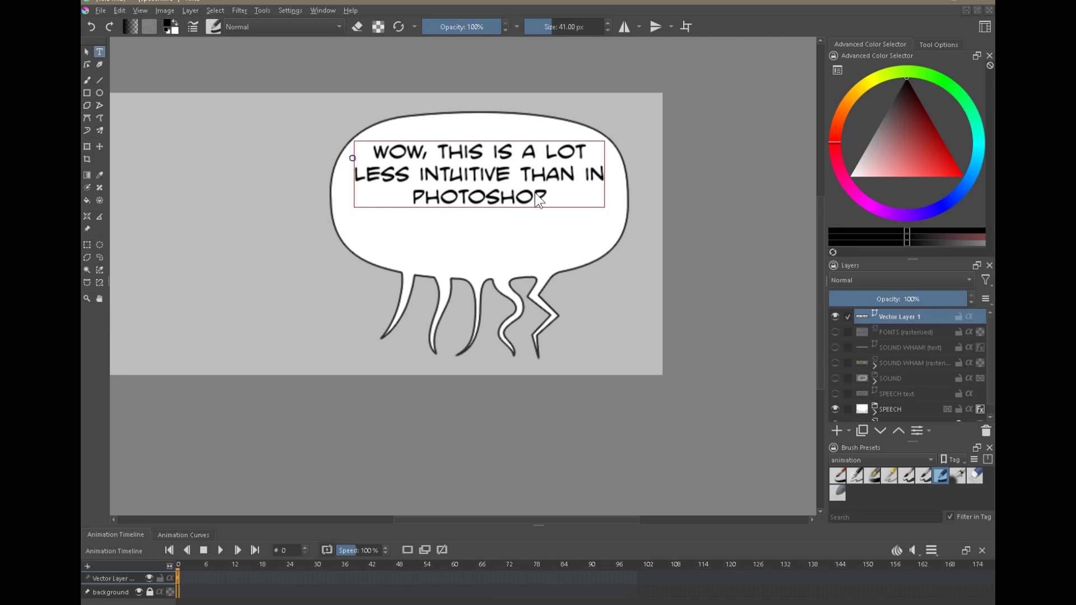
double_click(431, 215)
drag(616, 279, 584, 284)
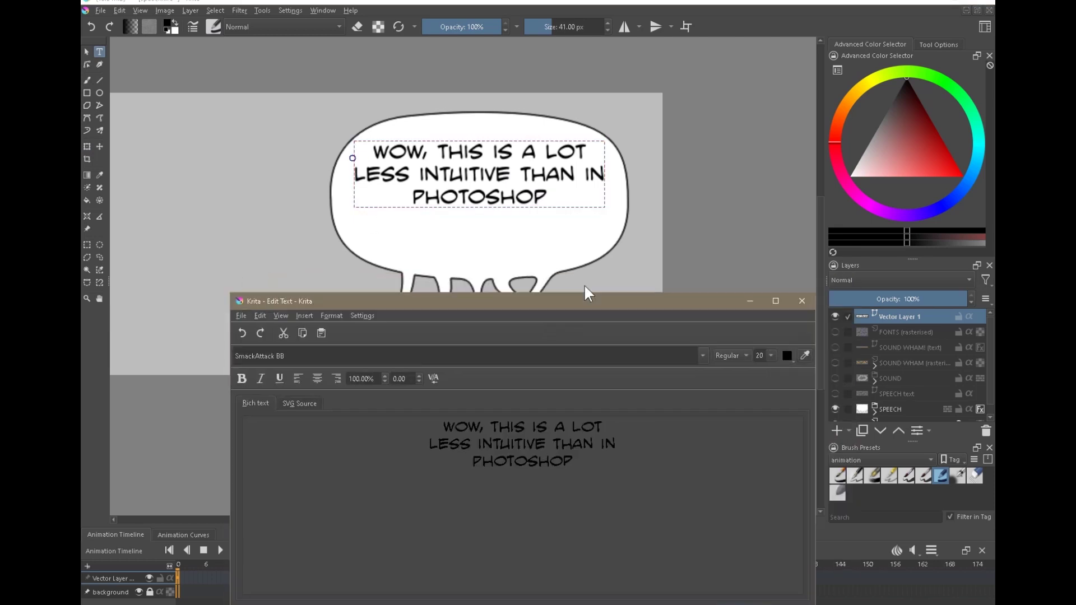
click(557, 427)
key(Return)
click(553, 462)
key(Return)
click(465, 461)
key(BackSpace)
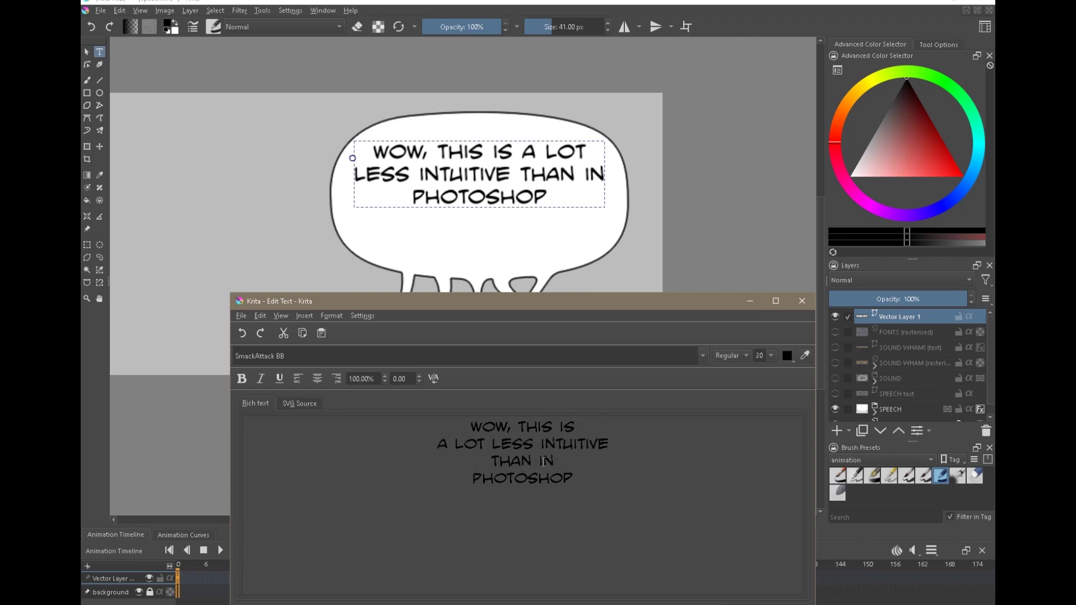
Rebreak the lower lines as "a lot less / intuitive than / in photoshop", save the text and close the text editor.
click(540, 444)
key(Return)
click(538, 479)
key(Return)
click(474, 505)
key(BackSpace)
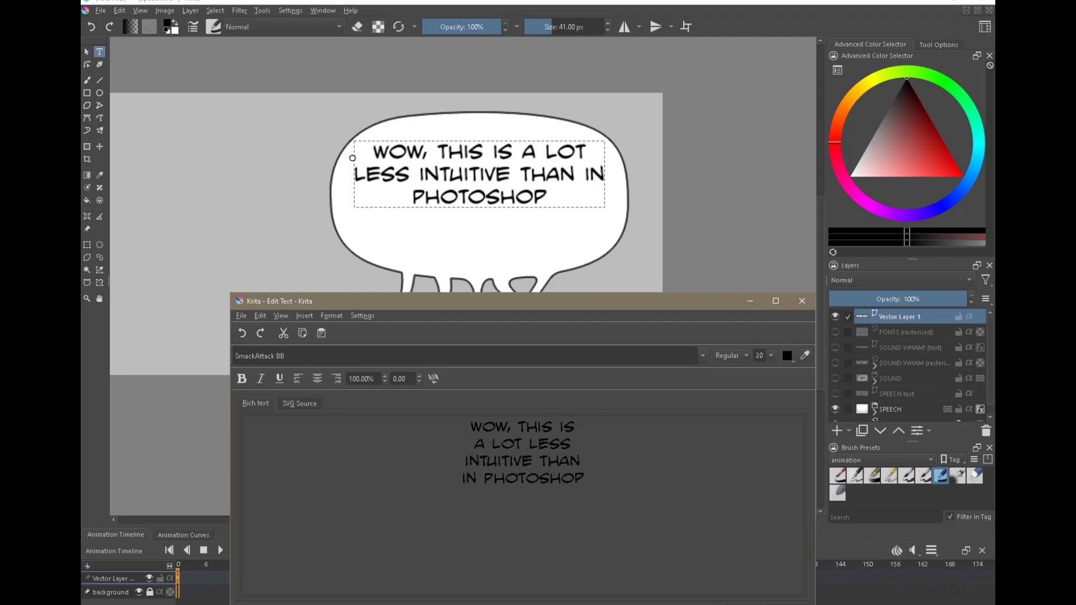
key(ctrl+s)
key(ctrl+w)
Enlarge the four-line text with Transform and centre it inside the speech bubble.
key(ctrl+t)
drag(518, 226, 540, 240)
drag(499, 199, 531, 200)
mouse_move(572, 240)
mouse_down()
mouse_move(585, 246)
mouse_move(575, 235)
mouse_up()
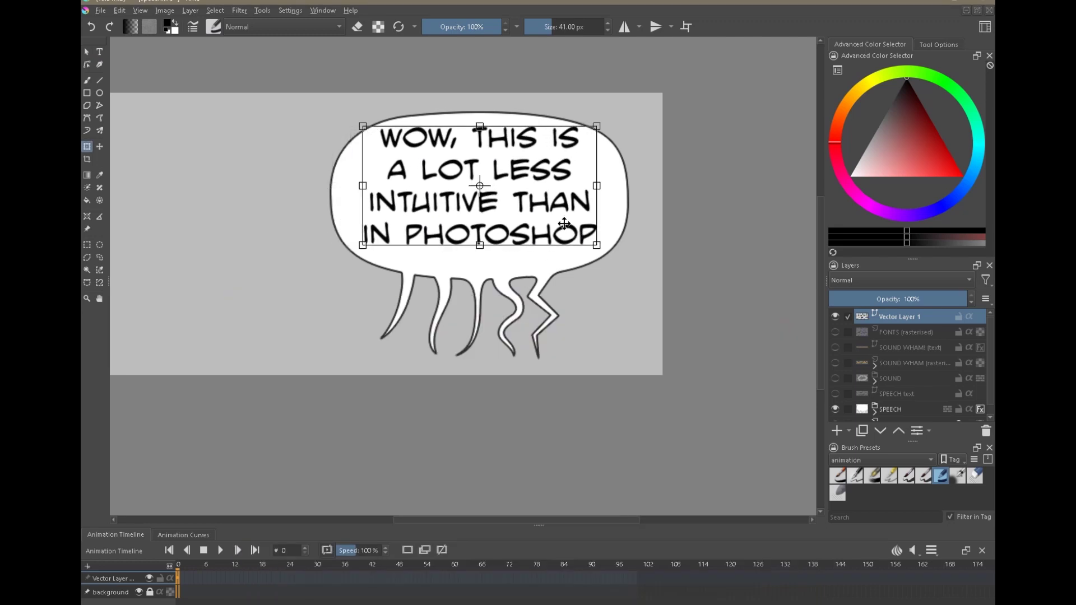
Reopen the bubble text for editing and set the line height of all four lines to 90%.
click(99, 51)
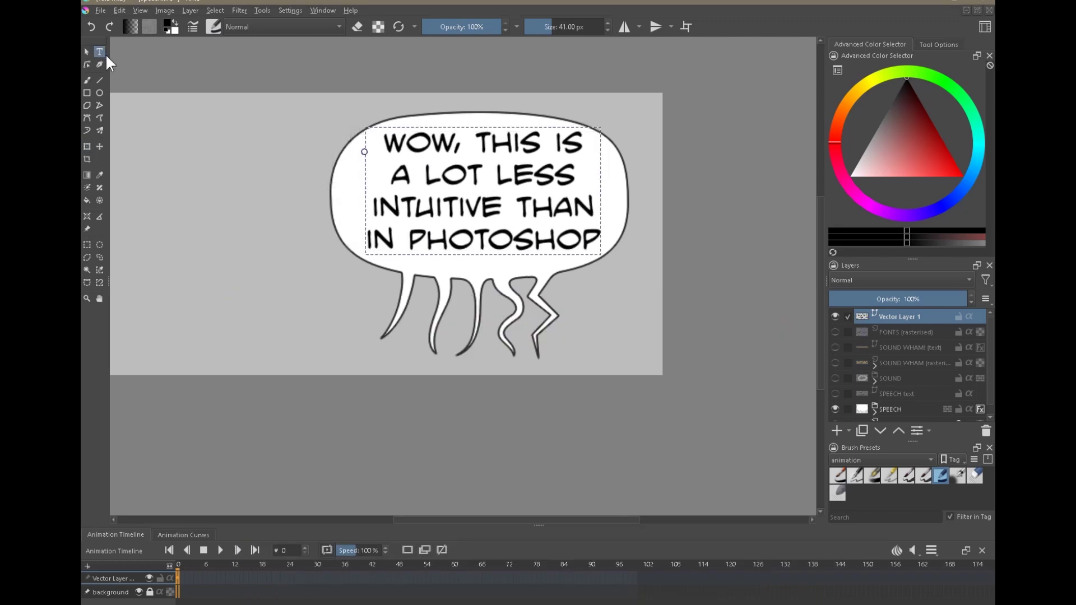
click(450, 205)
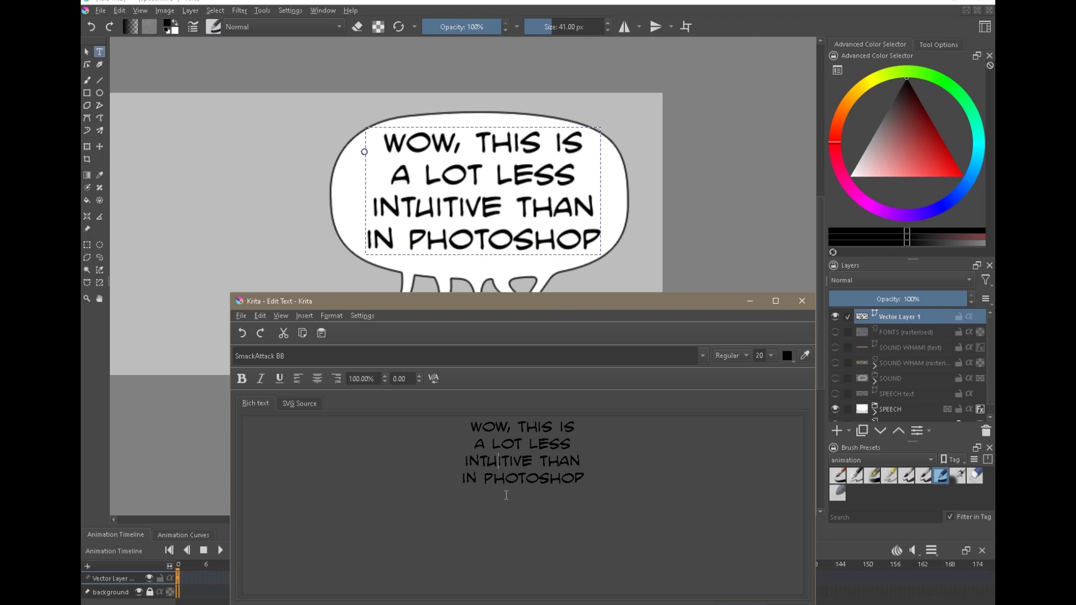
click(502, 427)
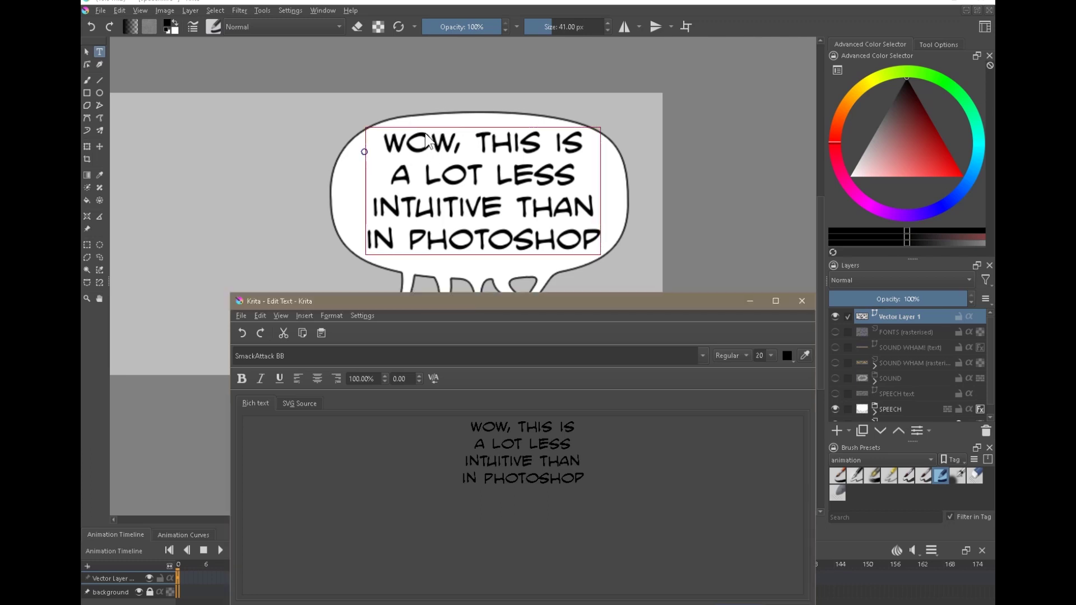
drag(483, 427, 508, 428)
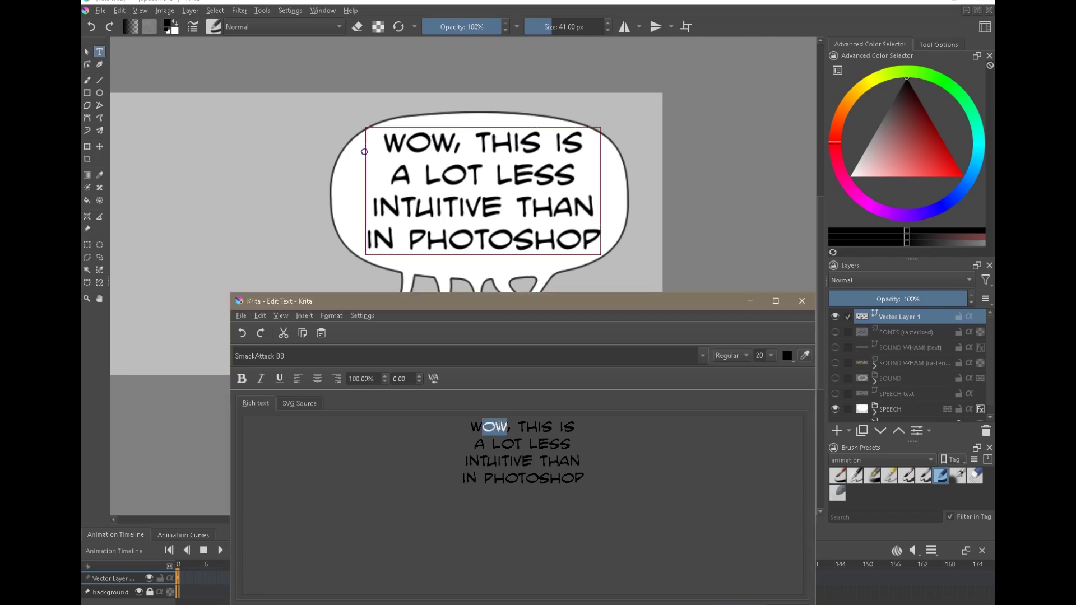
click(470, 427)
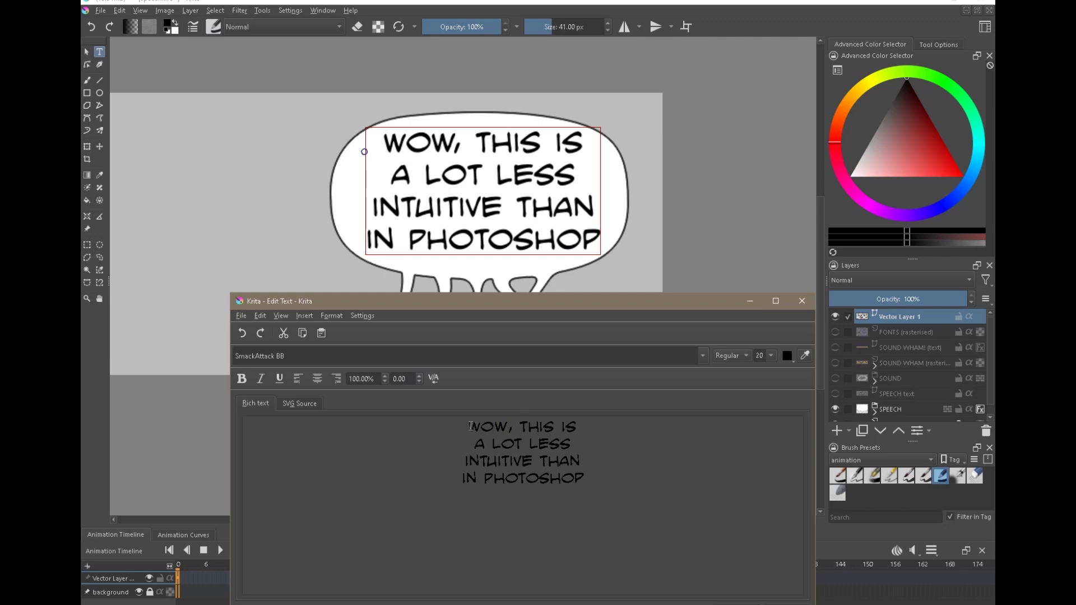
drag(469, 427, 643, 473)
click(435, 379)
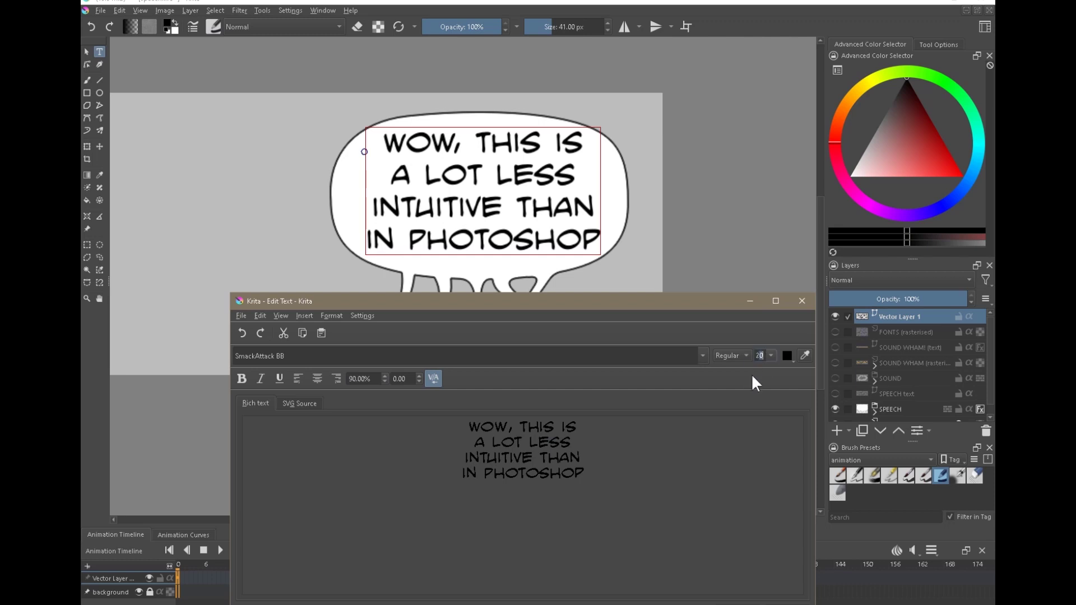
Set the bubble text's font size to 48, save it and close the text editor.
double_click(759, 356)
key(Return)
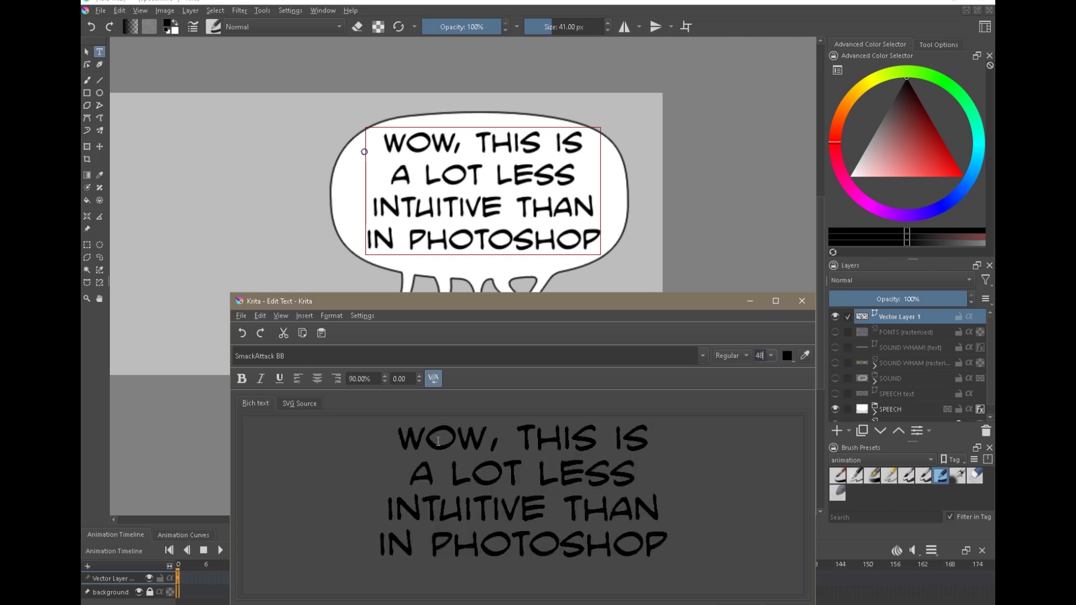
key(ctrl+s)
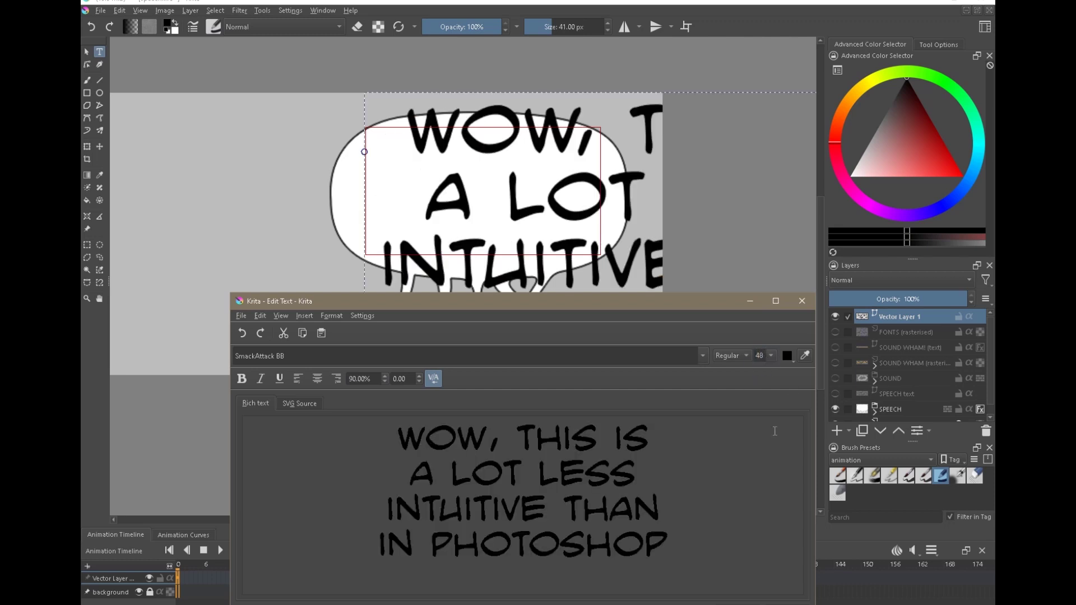
click(802, 301)
Shrink the oversized text with Transform and position it centrally inside the speech bubble.
scroll(540, 330, down, 3)
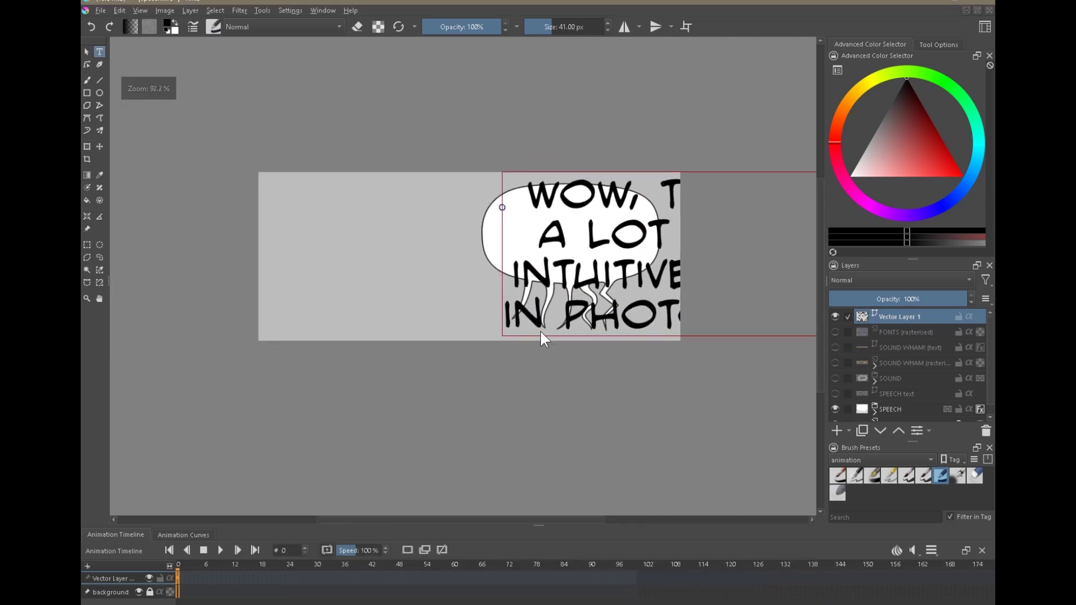
click(86, 147)
drag(505, 177, 528, 209)
drag(620, 250, 646, 264)
key(Return)
Reopen the bubble text in the text editor and widen the letter spacing of "OS" in PHOTOSHOP.
click(99, 52)
click(600, 242)
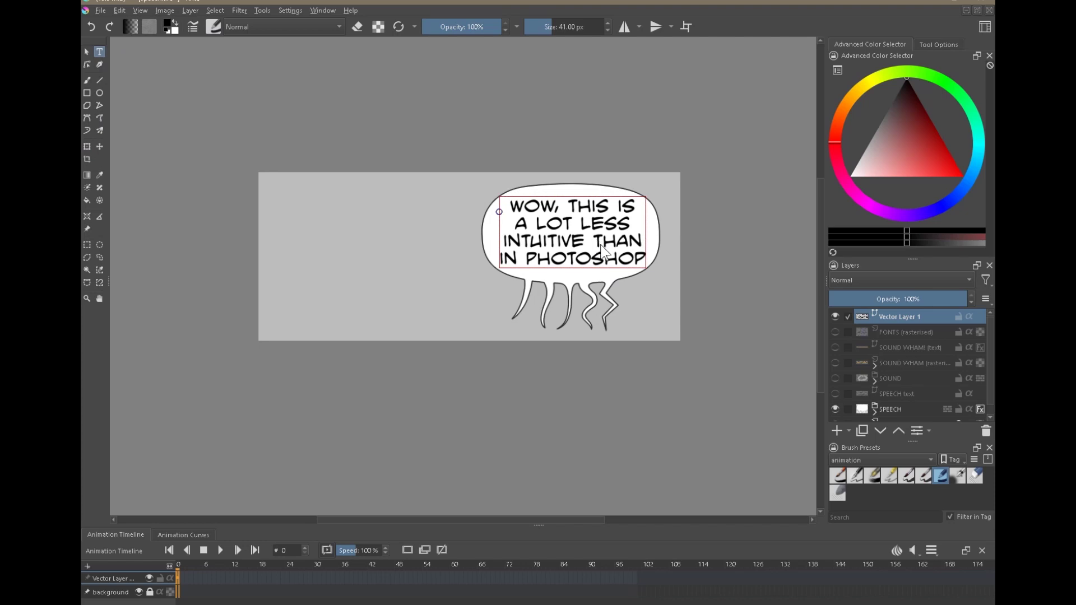
double_click(602, 252)
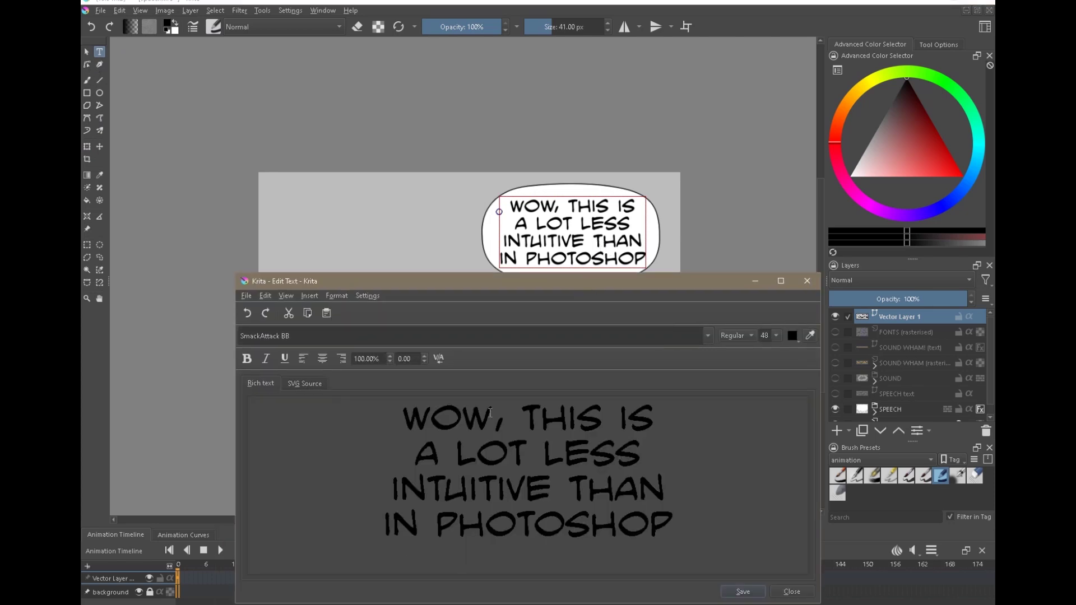
click(563, 465)
click(590, 524)
click(564, 525)
drag(533, 524, 591, 524)
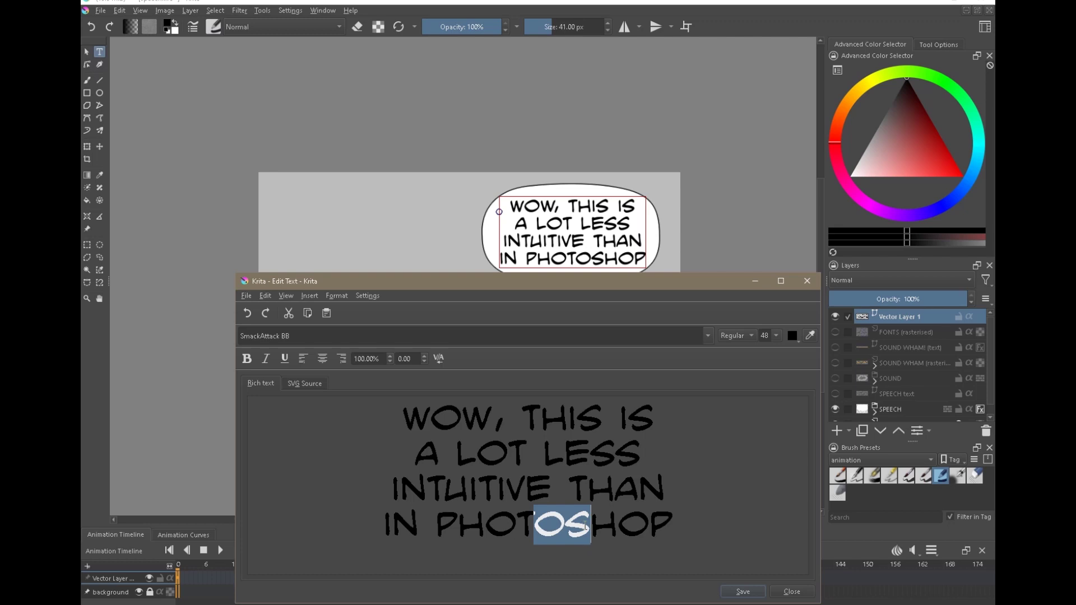
click(424, 356)
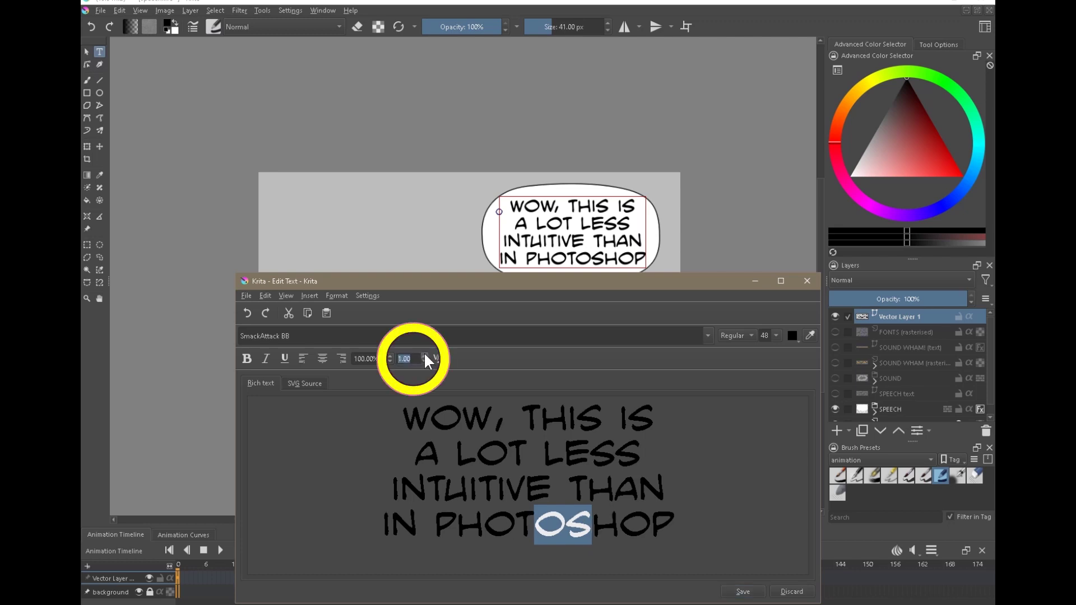
click(626, 529)
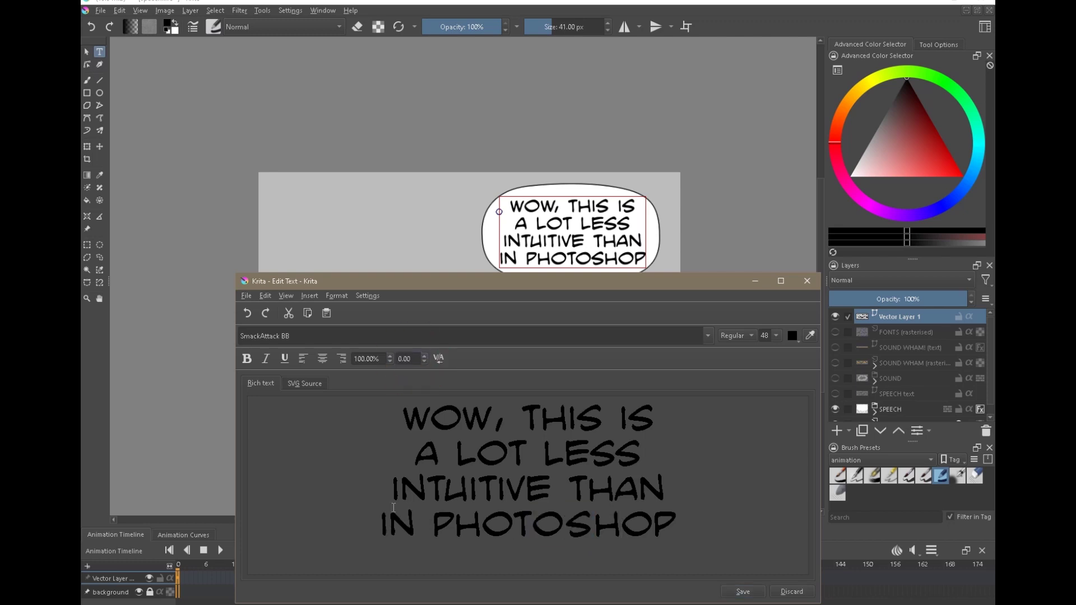
Widen the letter spacing within INTUITIVE and THAN, using 2.50 for "HA", and save and close the text.
drag(478, 492, 506, 492)
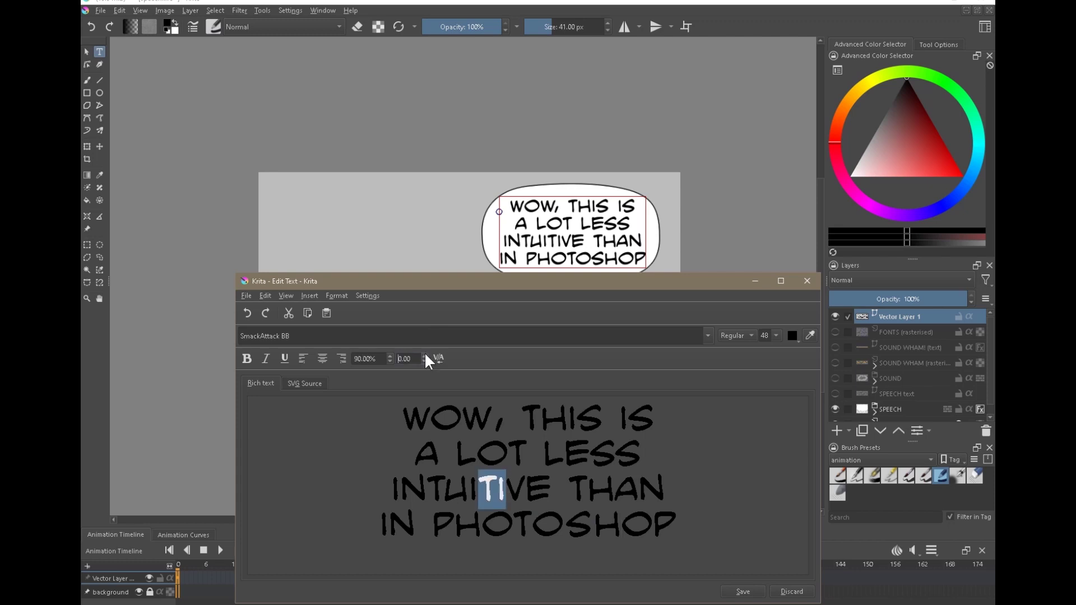
click(533, 493)
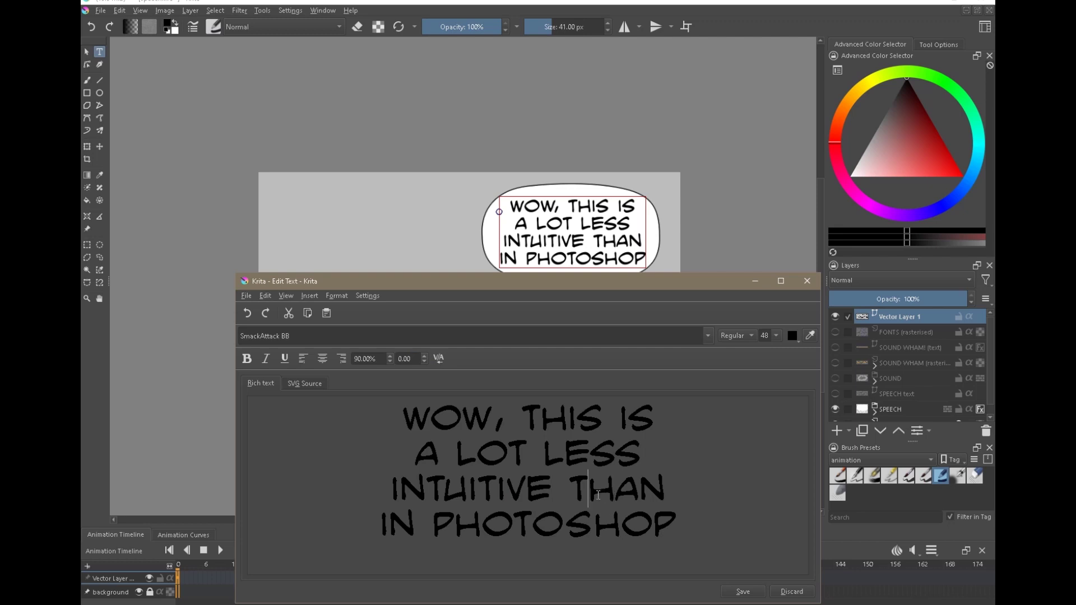
drag(588, 493, 639, 496)
scroll(425, 361, up, 5)
click(626, 464)
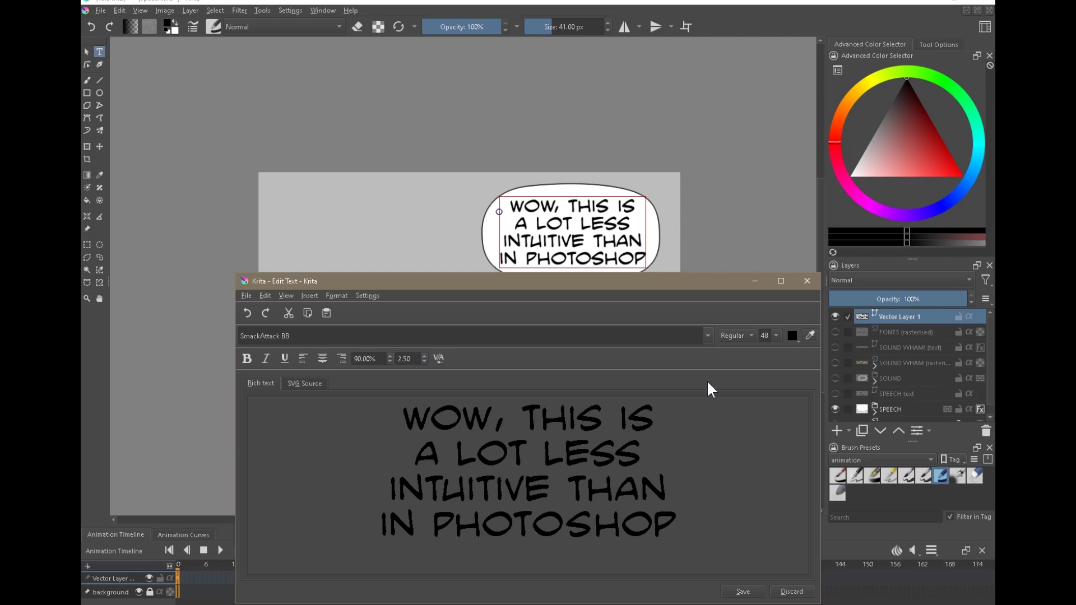
click(755, 592)
click(807, 278)
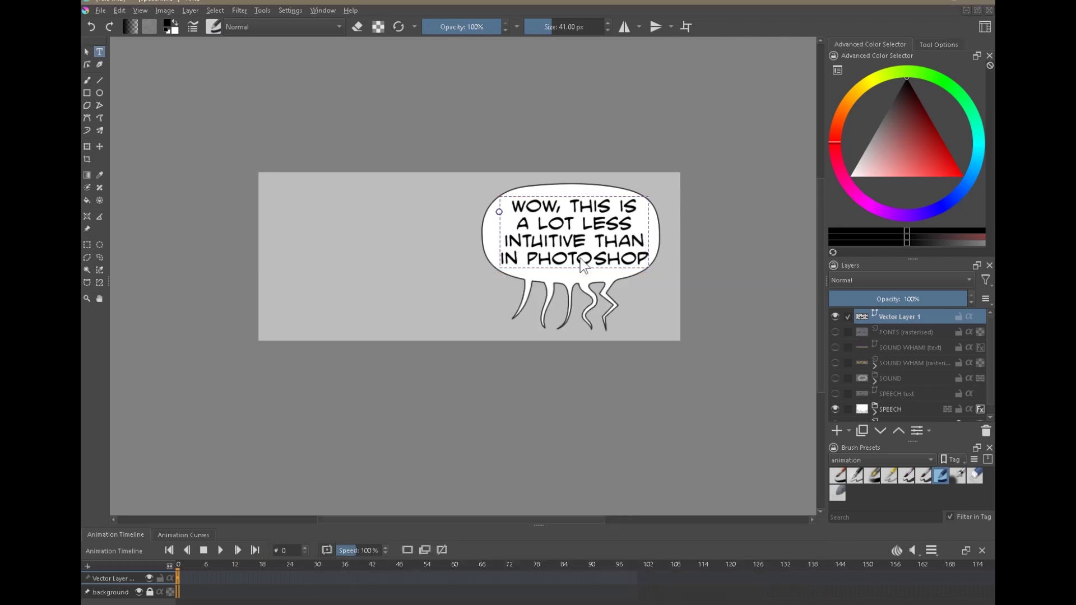
Expand the SPEECH layer group and select its bubble shape layer O.
scroll(735, 189, up, 5)
scroll(674, 241, down, 5)
click(897, 409)
scroll(660, 299, down, 2)
scroll(623, 291, right, 3)
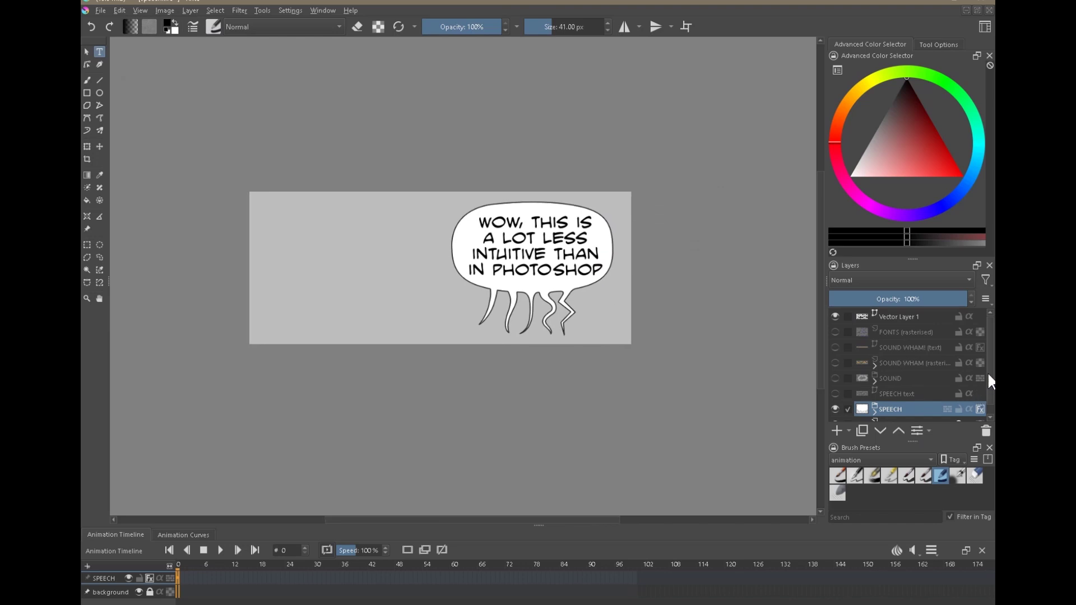
scroll(965, 414, down, 1)
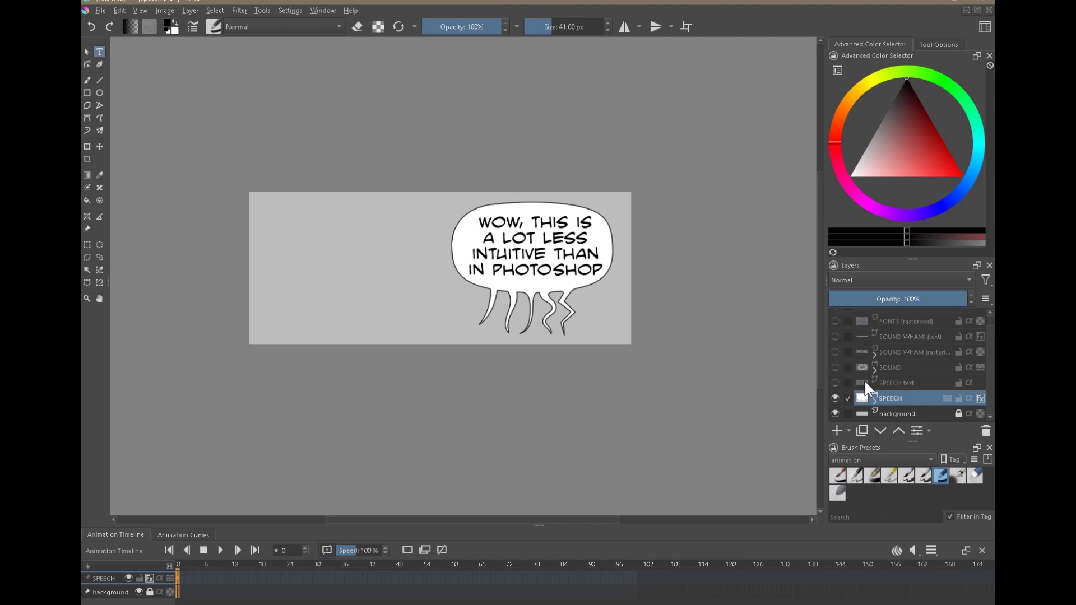
click(875, 401)
scroll(987, 356, down, 2)
click(893, 334)
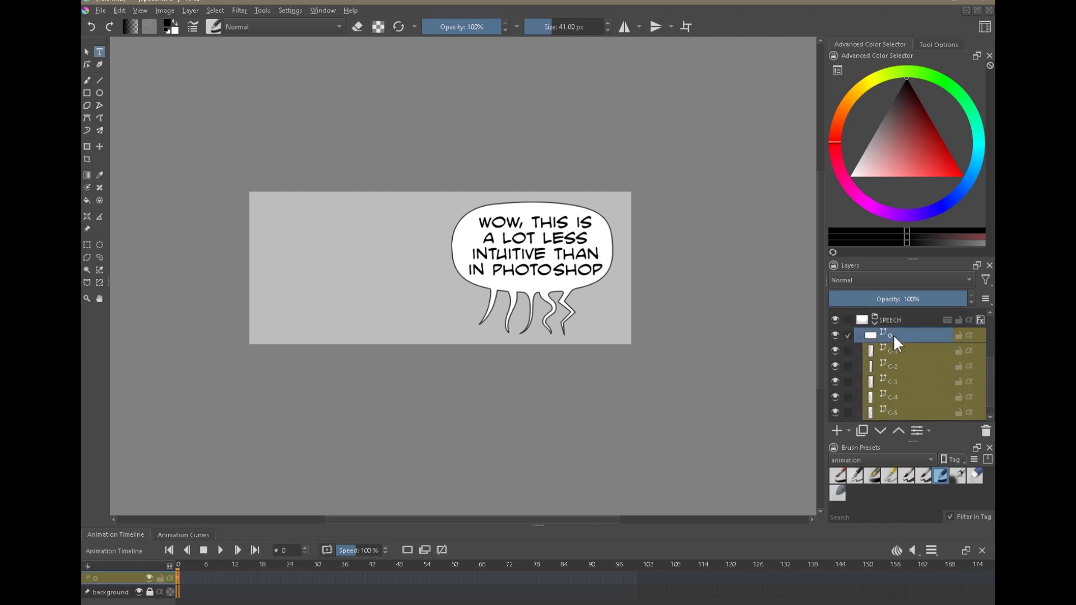
Hide the tail layers C-1 to C-5 and the text on Vector Layer 1 so only the bubble shape remains.
drag(547, 264, 583, 209)
click(90, 65)
drag(835, 351, 835, 412)
scroll(834, 347, up, 3)
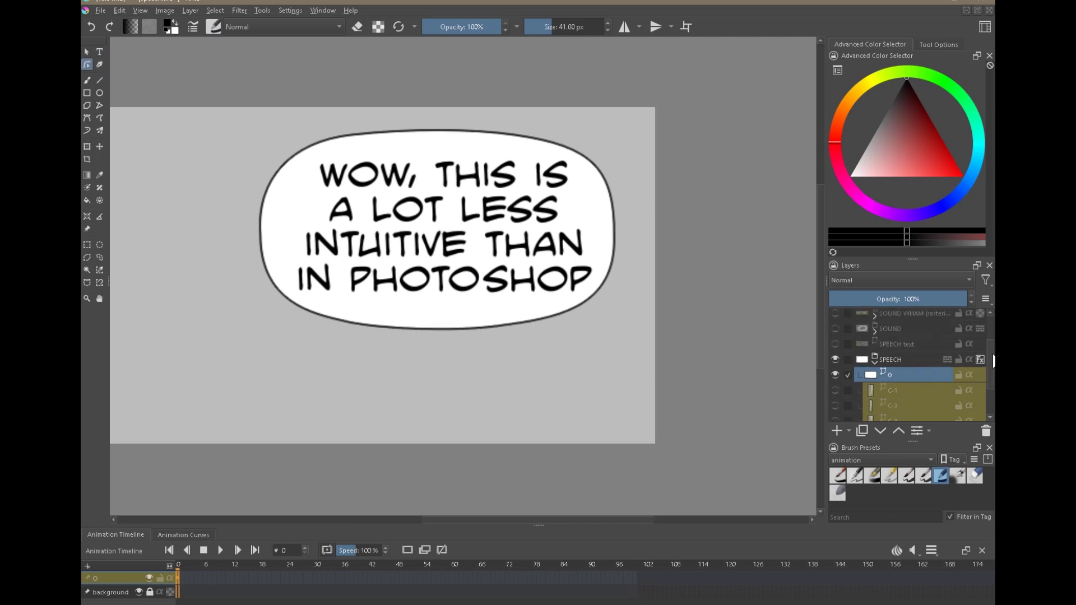
click(835, 317)
scroll(860, 348, down, 3)
Examine the curve nodes and handles around the bubble's outline with the Edit Shapes tool.
click(496, 331)
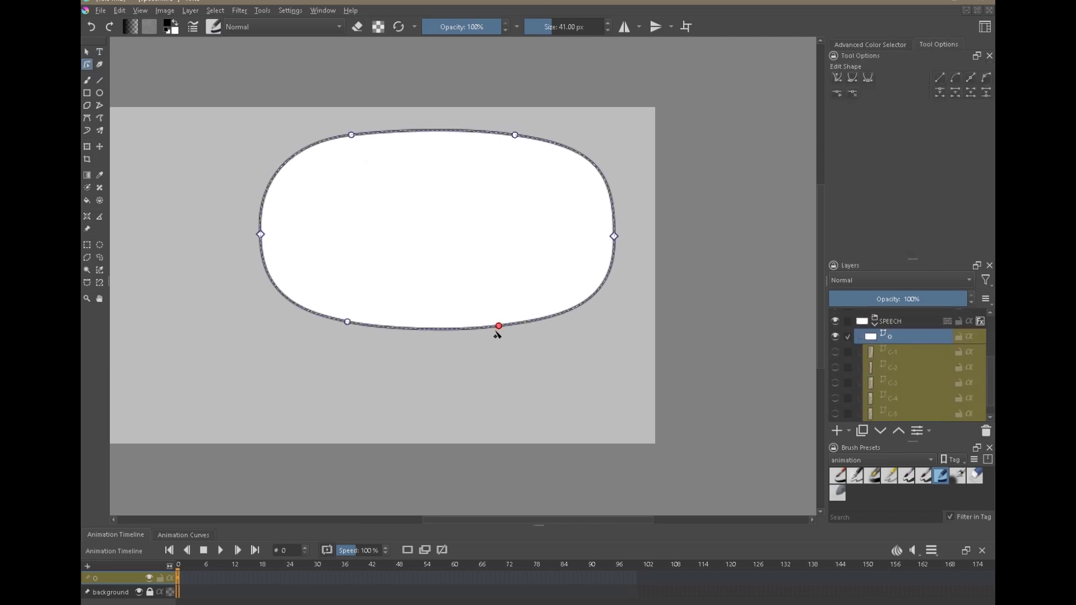
click(614, 235)
click(499, 326)
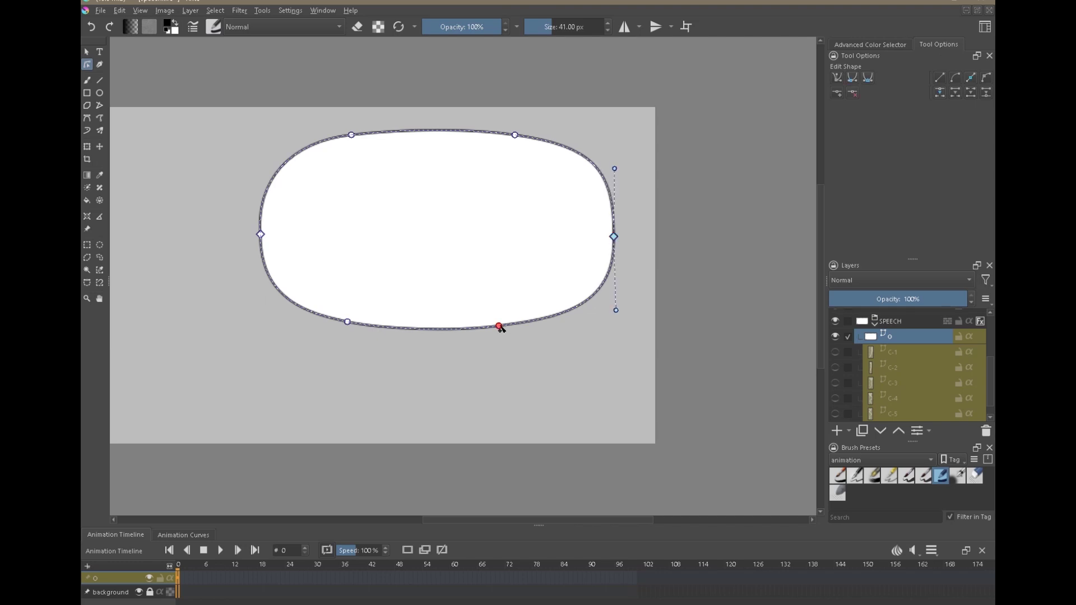
click(515, 135)
click(352, 134)
click(261, 236)
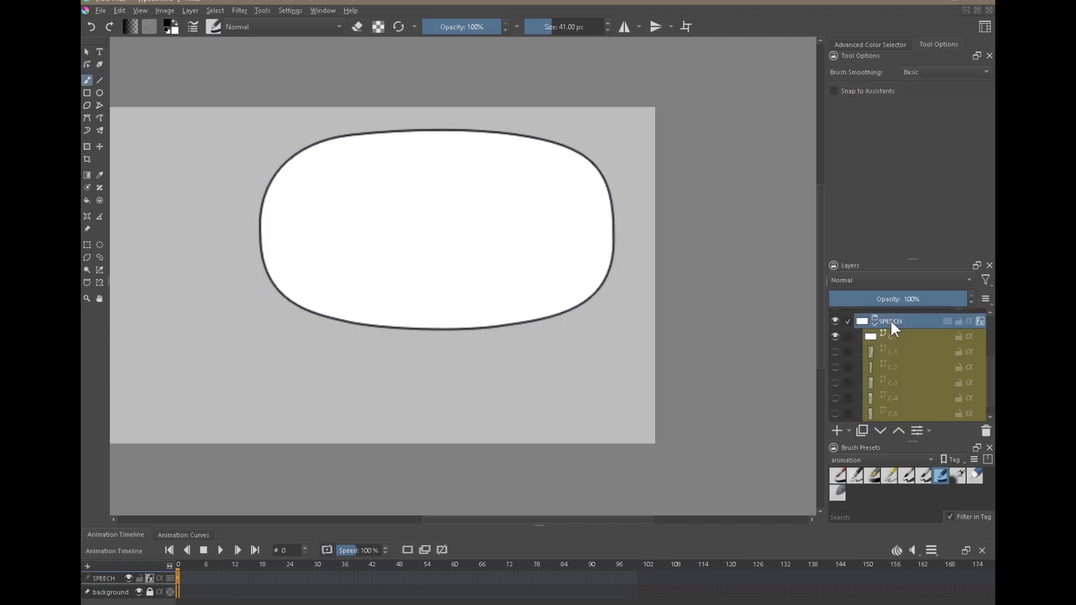
Show the tail layers C-1 to C-5 again and collapse the SPEECH group.
key(Escape)
click(916, 368)
drag(835, 352, 835, 414)
scroll(589, 391, down, 3)
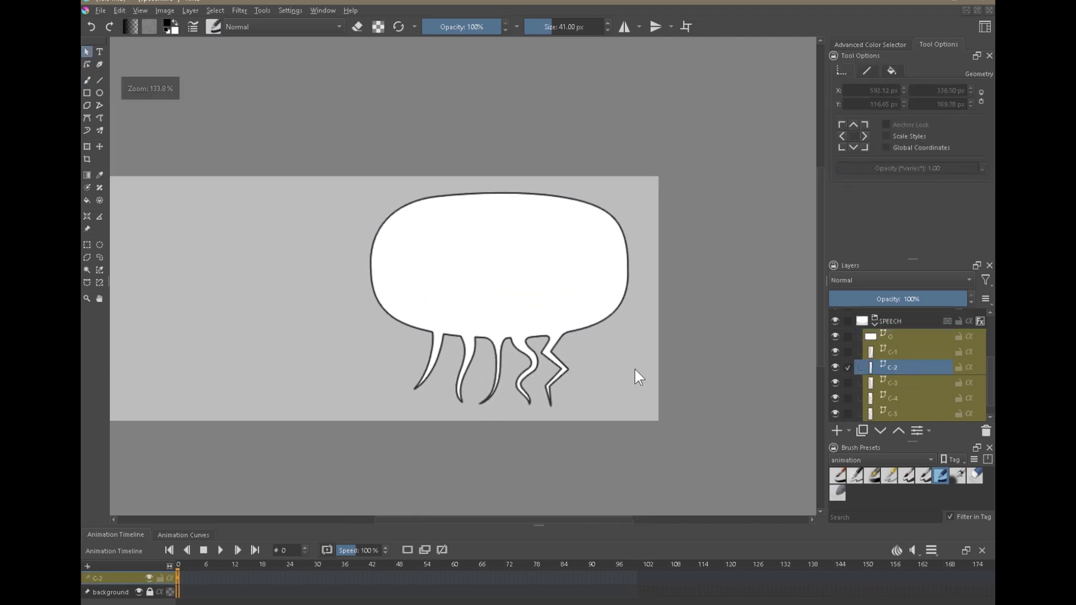
scroll(596, 312, down, 2)
scroll(593, 337, up, 1)
click(874, 321)
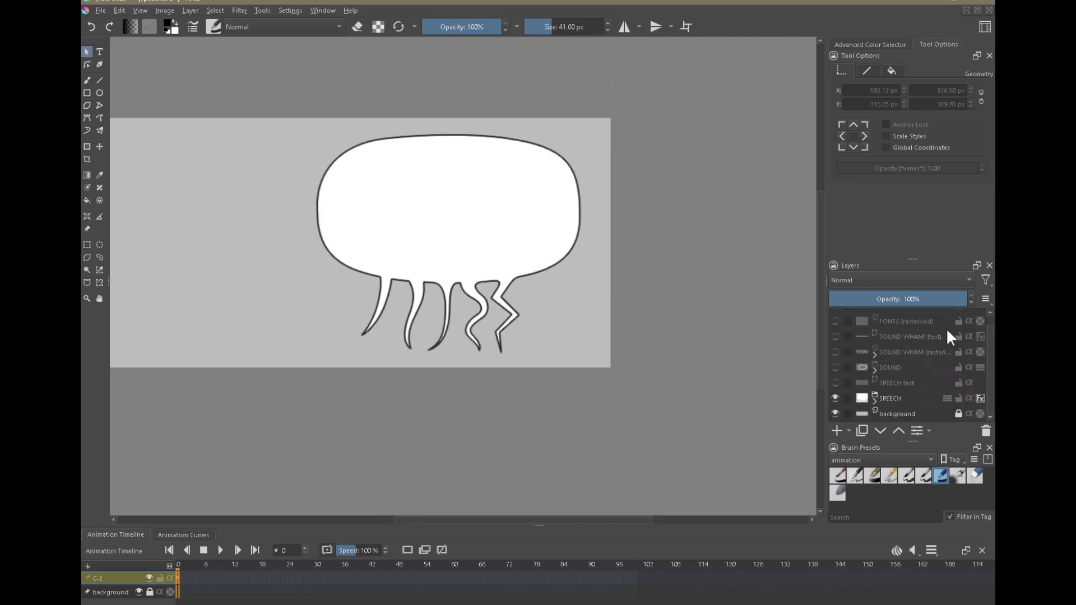
Toggle the SPEECH group's layer style, leaving the outline effect off, and enlarge the layer list to fit all layers.
key(ctrl+plus)
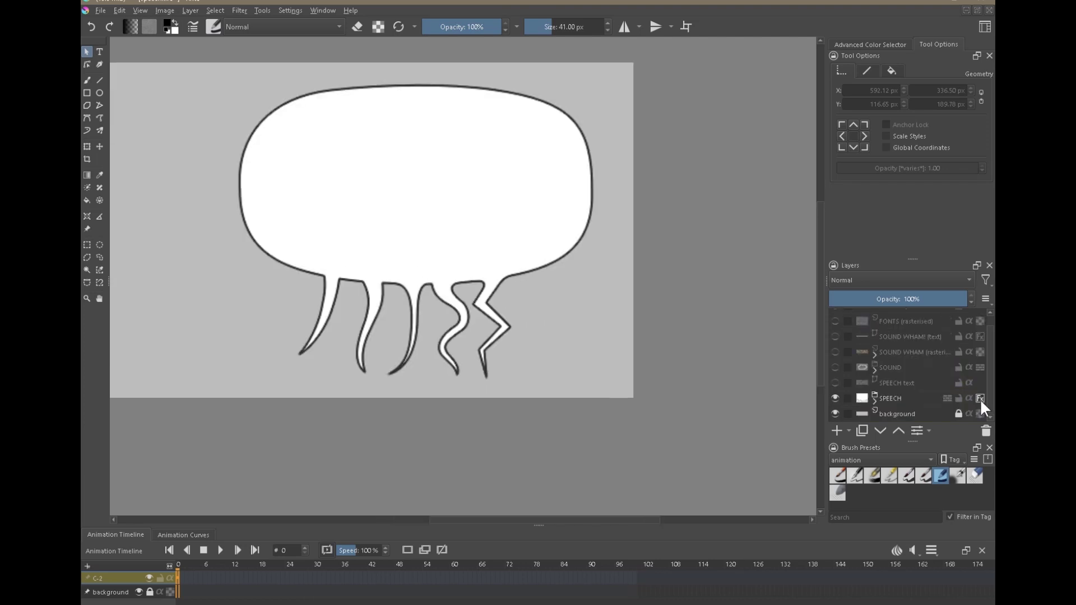
click(981, 398)
click(980, 399)
click(980, 399)
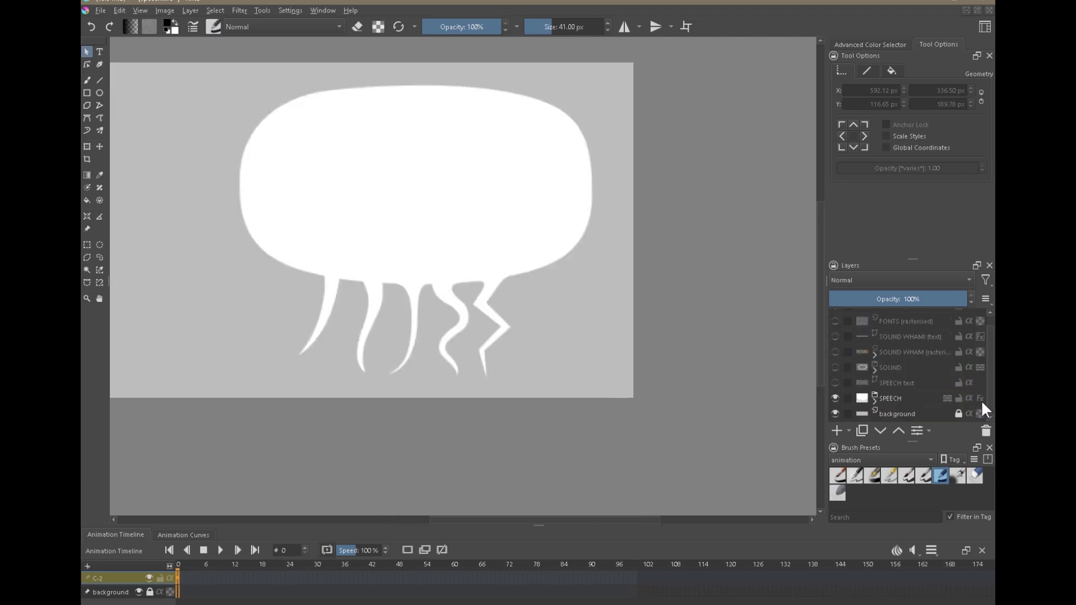
drag(913, 259, 913, 219)
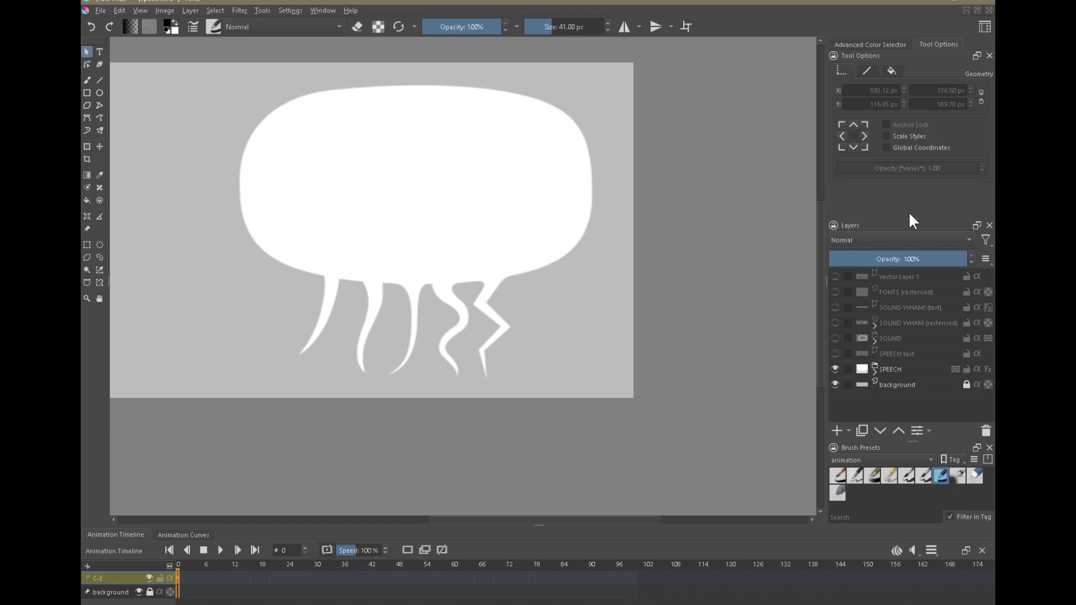
drag(512, 305, 669, 279)
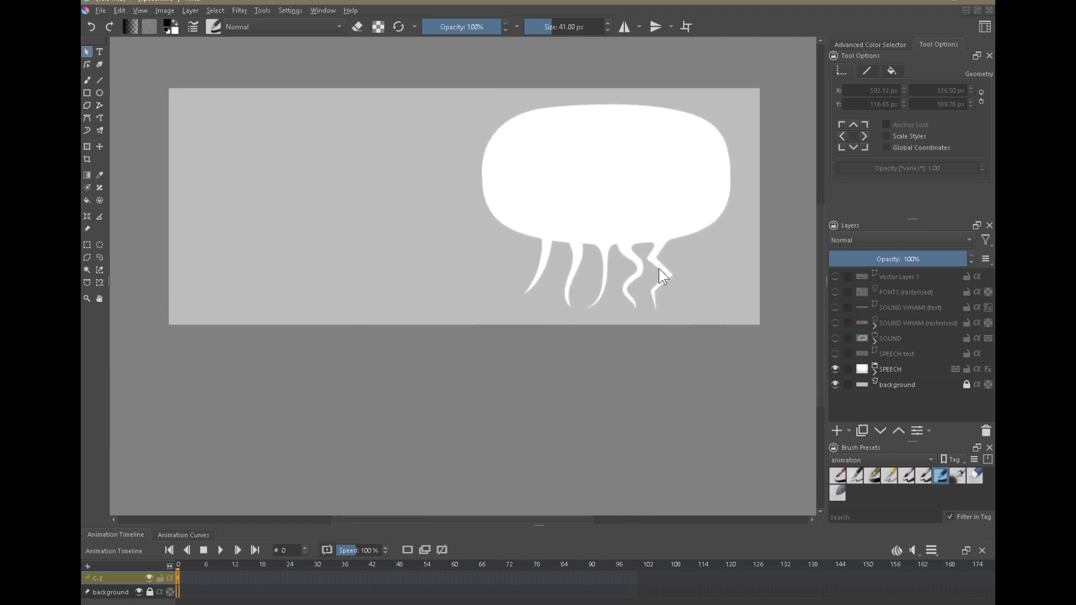